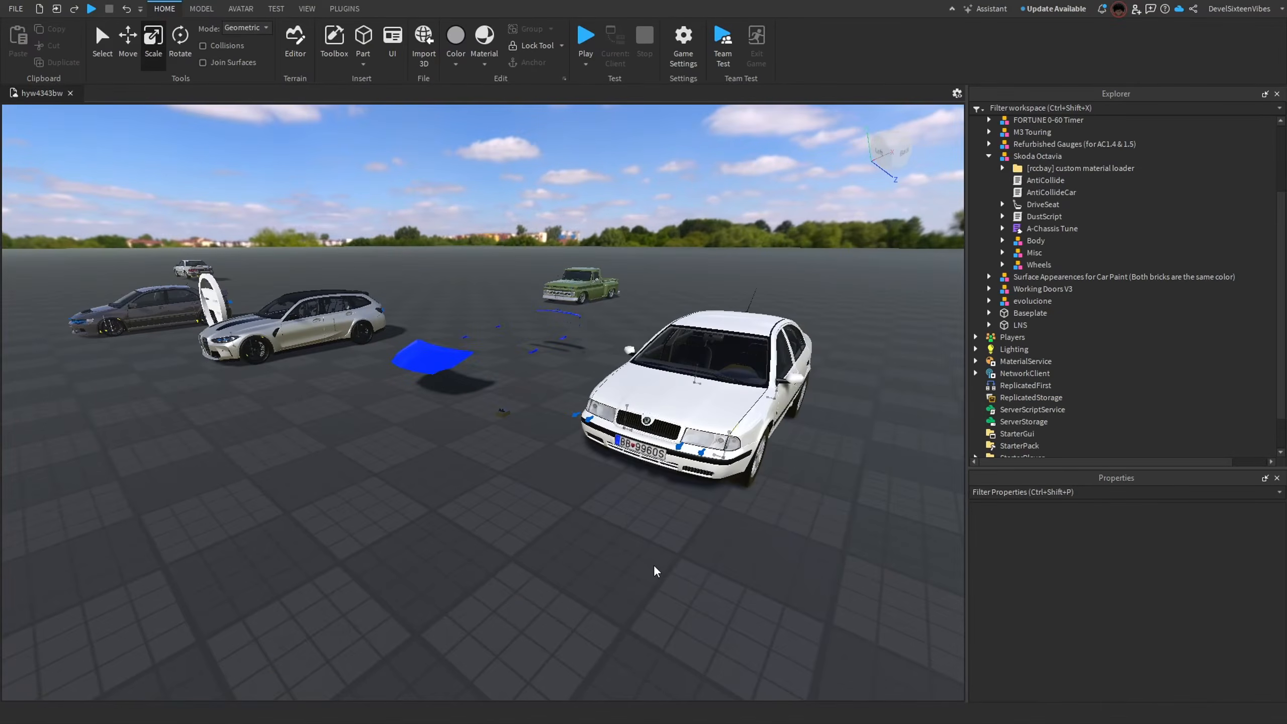
Examine the white Skoda's body paint up close and check the main body mesh's appearance properties.
scroll(659, 548, "up", 10)
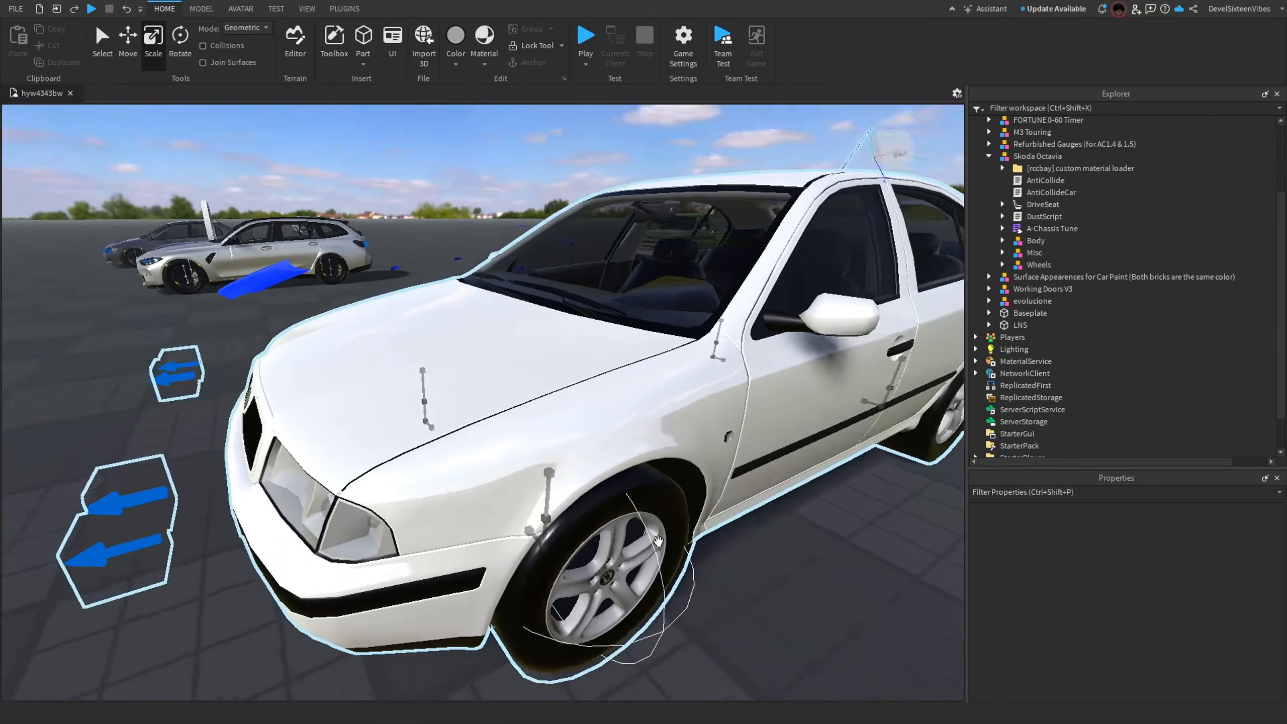
right_click_drag(658, 542, 658, 542)
left_click(665, 315)
right_click_drag(666, 317, 661, 324)
scroll(798, 621, "down", 6)
left_click(770, 569)
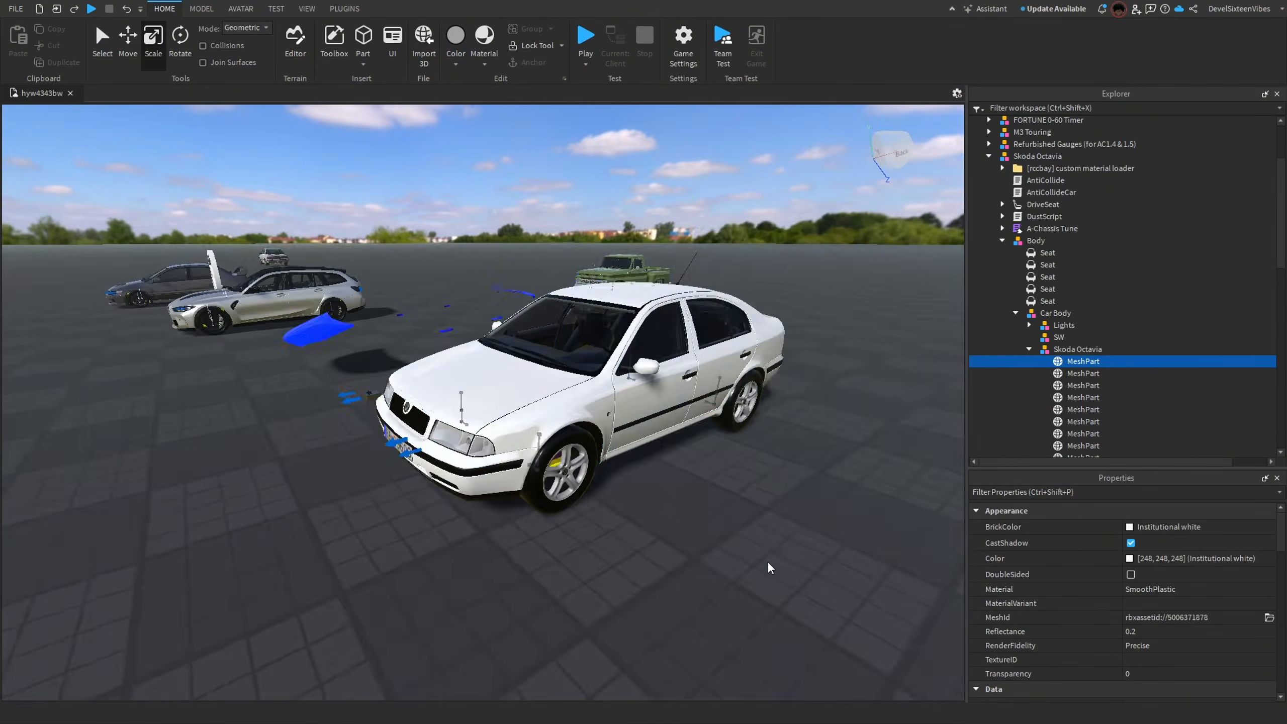
scroll(770, 569, "up", 5)
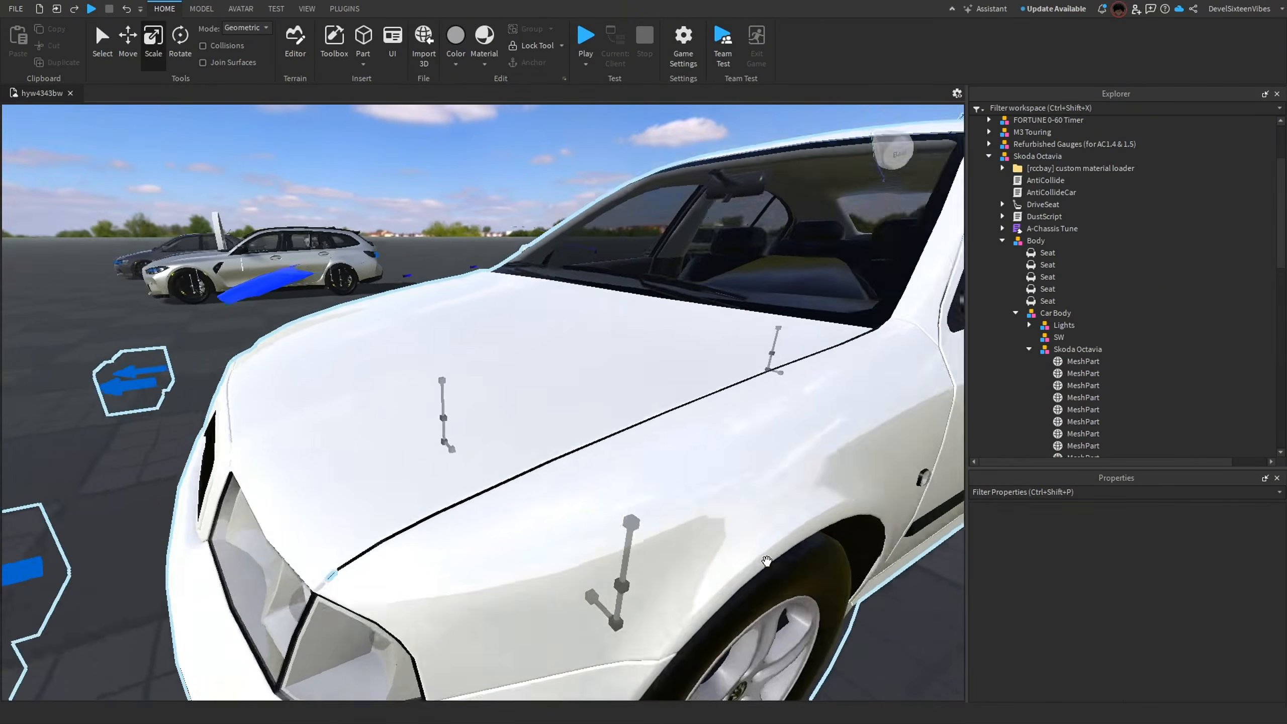
right_click_drag(767, 561, 766, 560)
key("d")
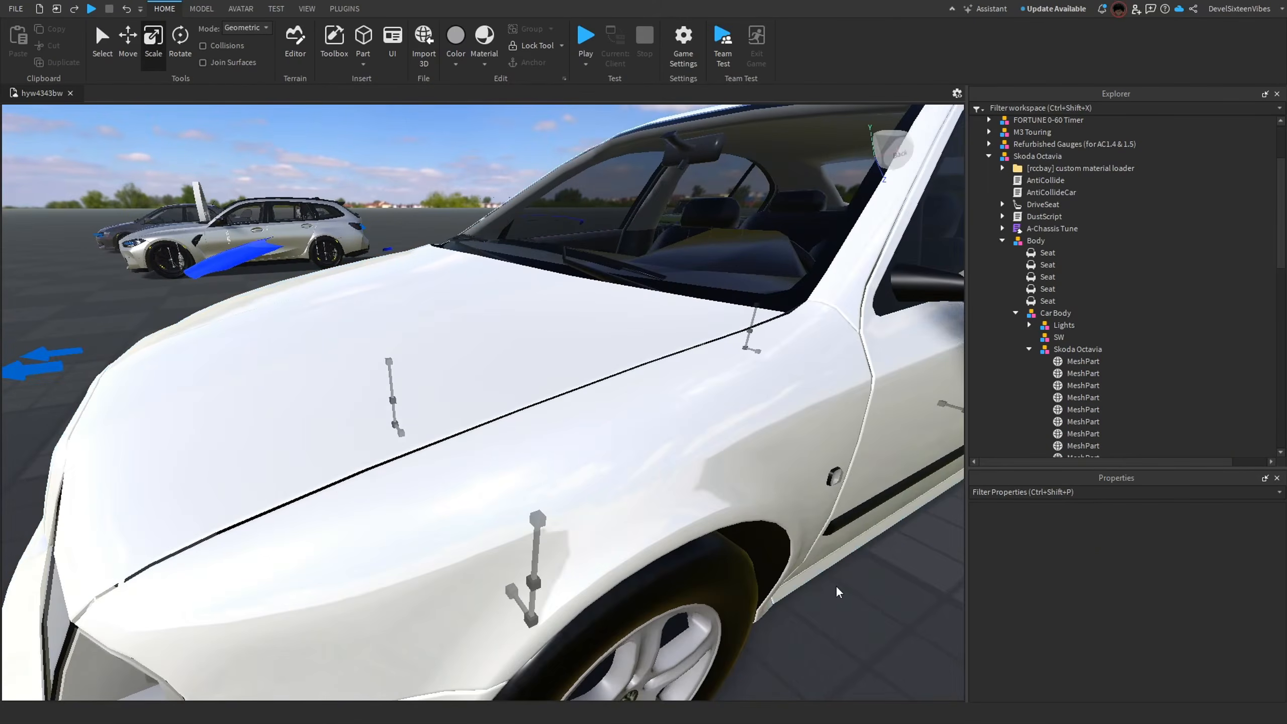
right_click_drag(603, 405, 603, 405)
key("d")
right_click_drag(474, 461, 474, 460)
scroll(545, 598, "down", 5)
Select the model of car paint sample bricks beside the dark sedan and view it up close.
key("a")
right_click_drag(543, 620, 543, 619)
key("w")
right_click_drag(373, 213, 370, 213)
key("w")
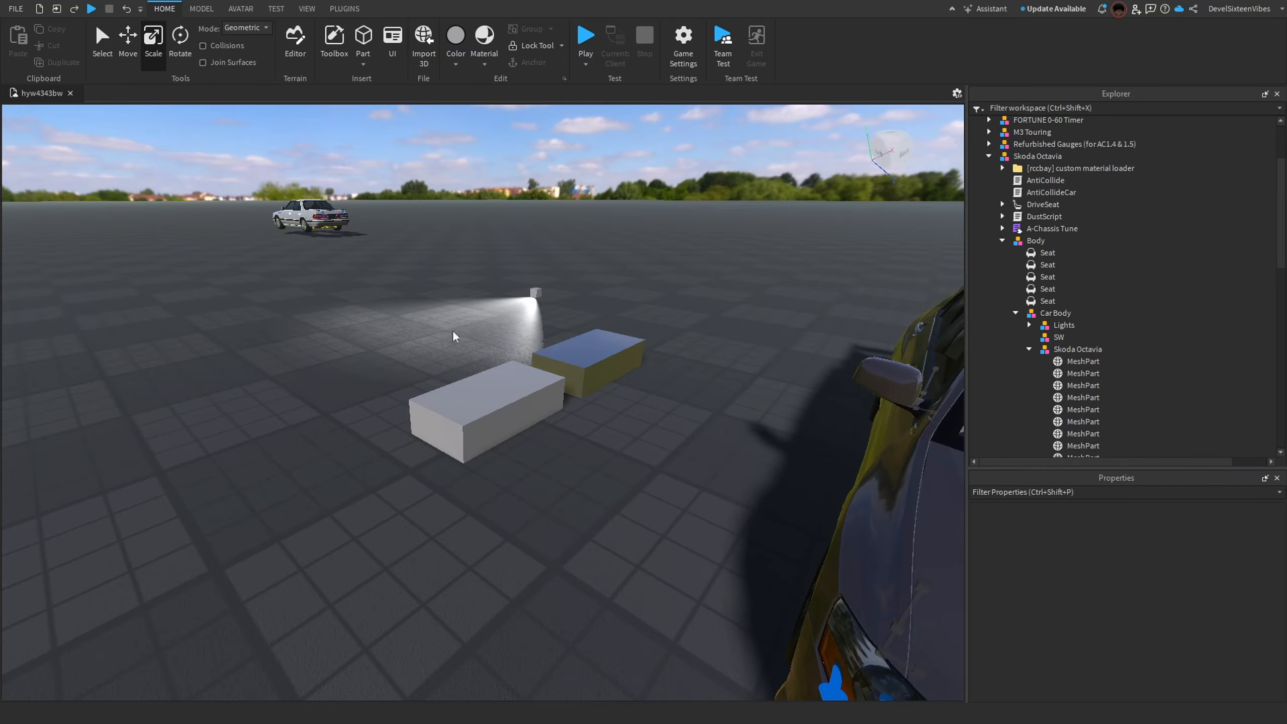
left_click(540, 383)
key("f")
key("a")
right_click_drag(541, 394, 540, 395)
key("w")
scroll(1030, 382, "up", 1)
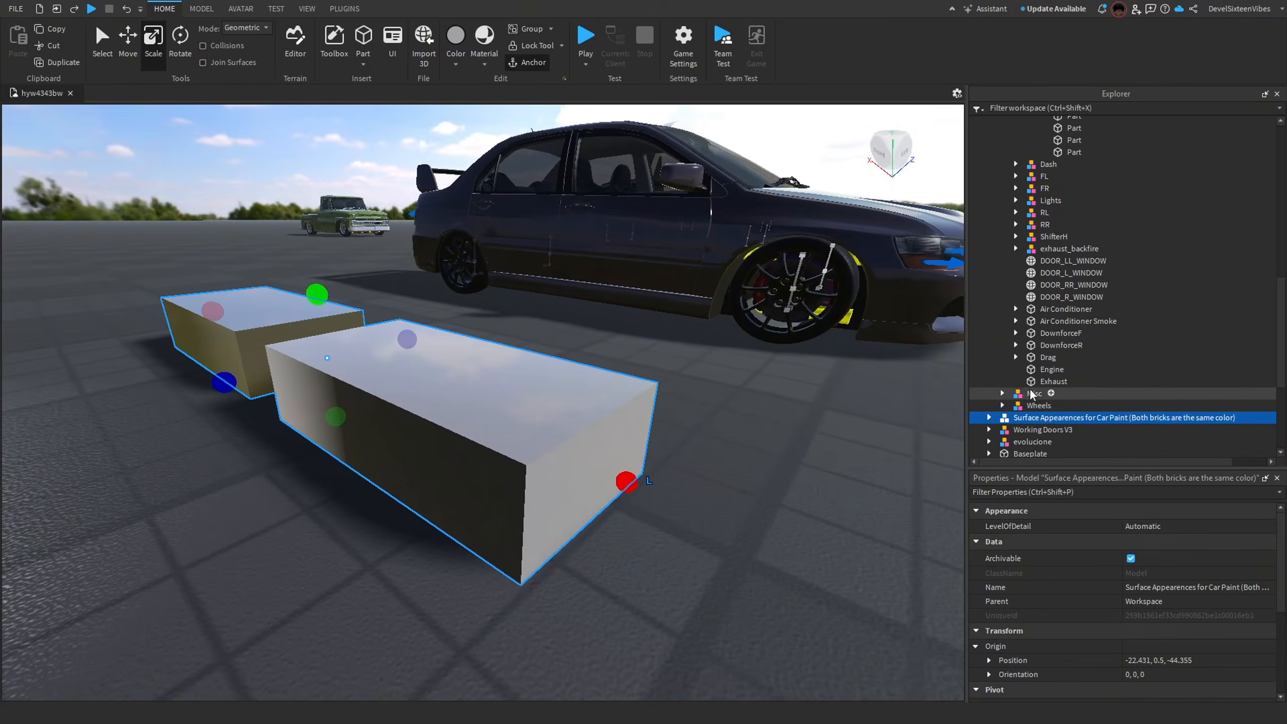
scroll(1016, 399, "up", 10)
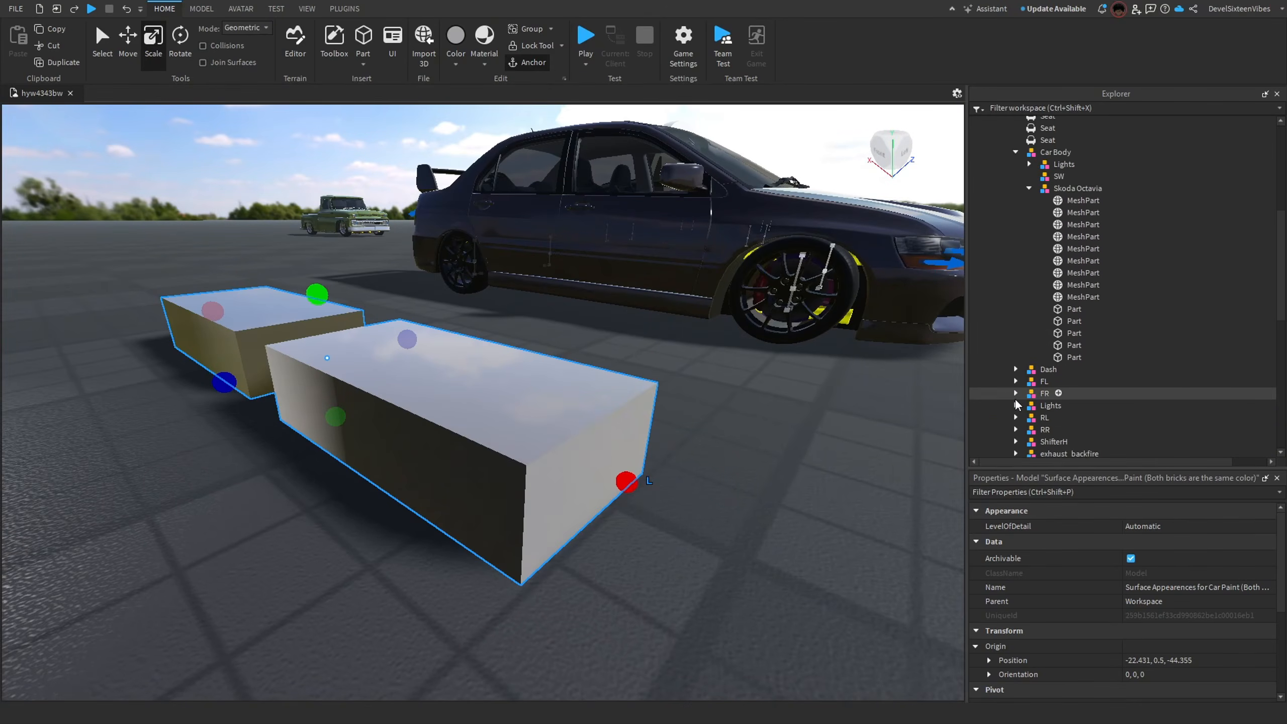
scroll(1016, 401, "down", 10)
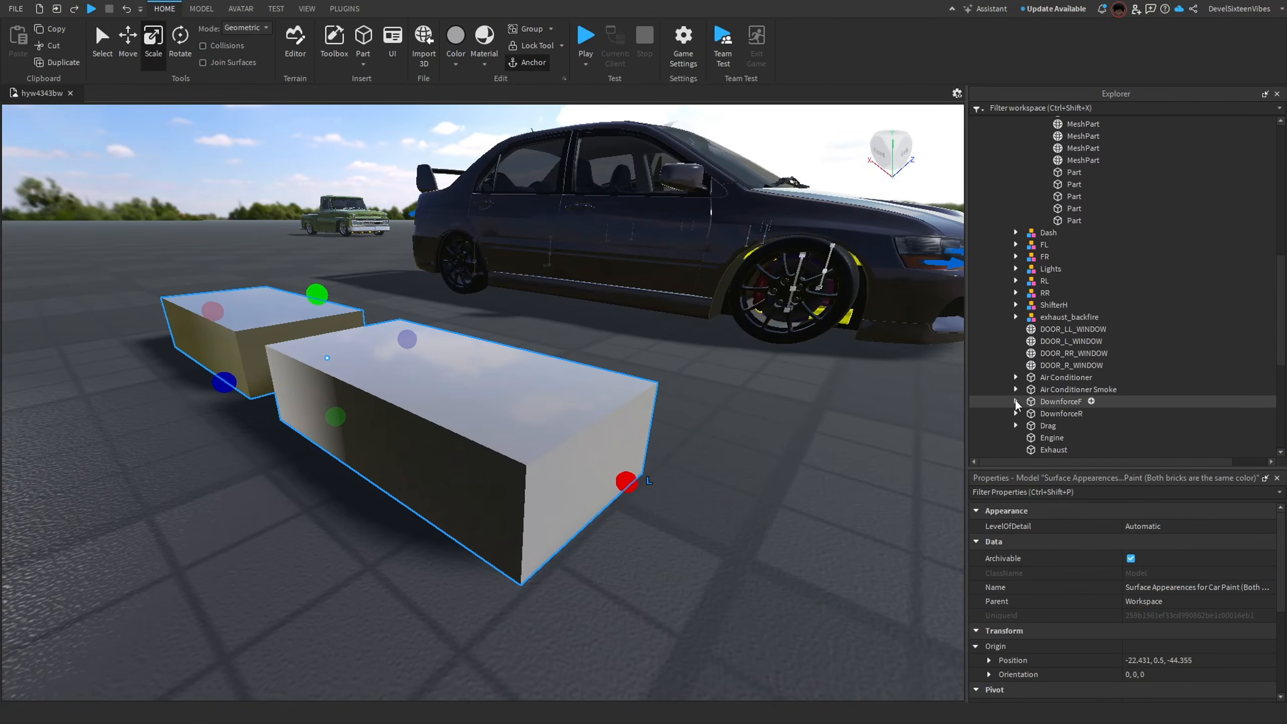
Expand the car paint surface appearance model and compare its less reflective and more reflective sample bricks.
right_click_drag(815, 382, 807, 382)
key("d")
left_click(989, 234)
left_click(1003, 246)
left_click(804, 509)
right_click_drag(802, 509, 791, 503)
key("w")
key("s")
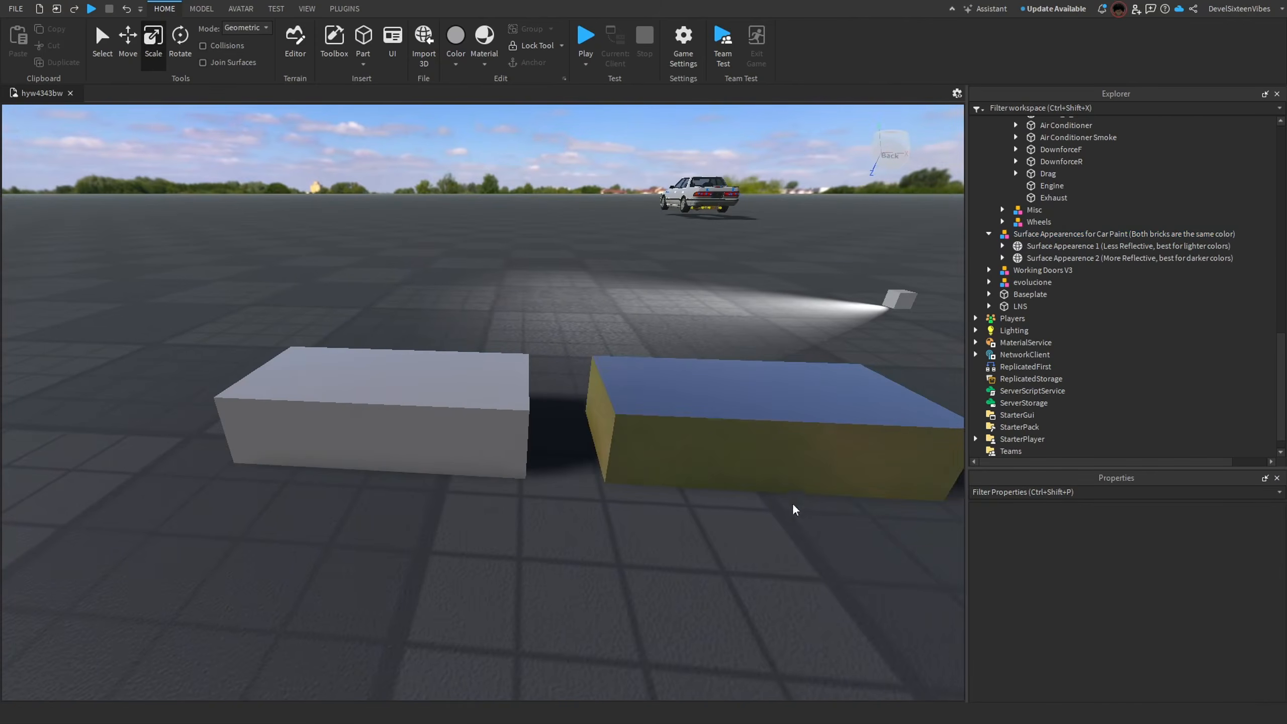
left_click(1029, 246)
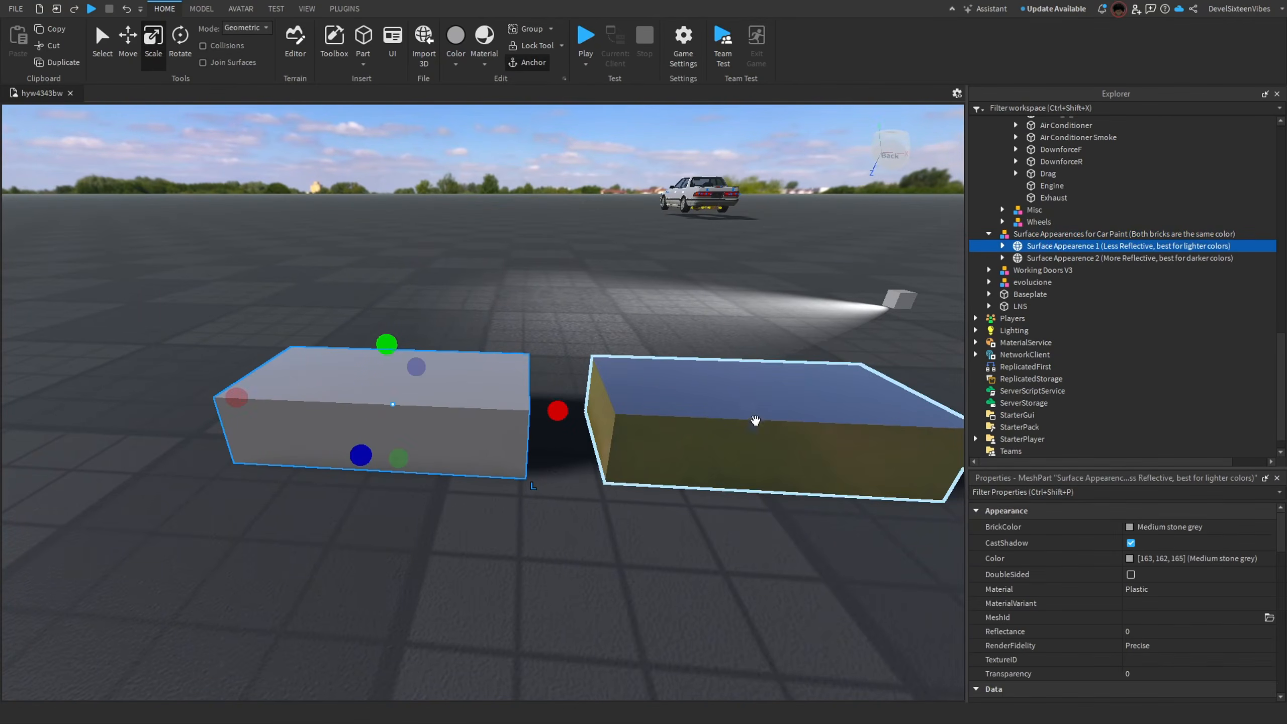
left_click(1131, 259)
key("f")
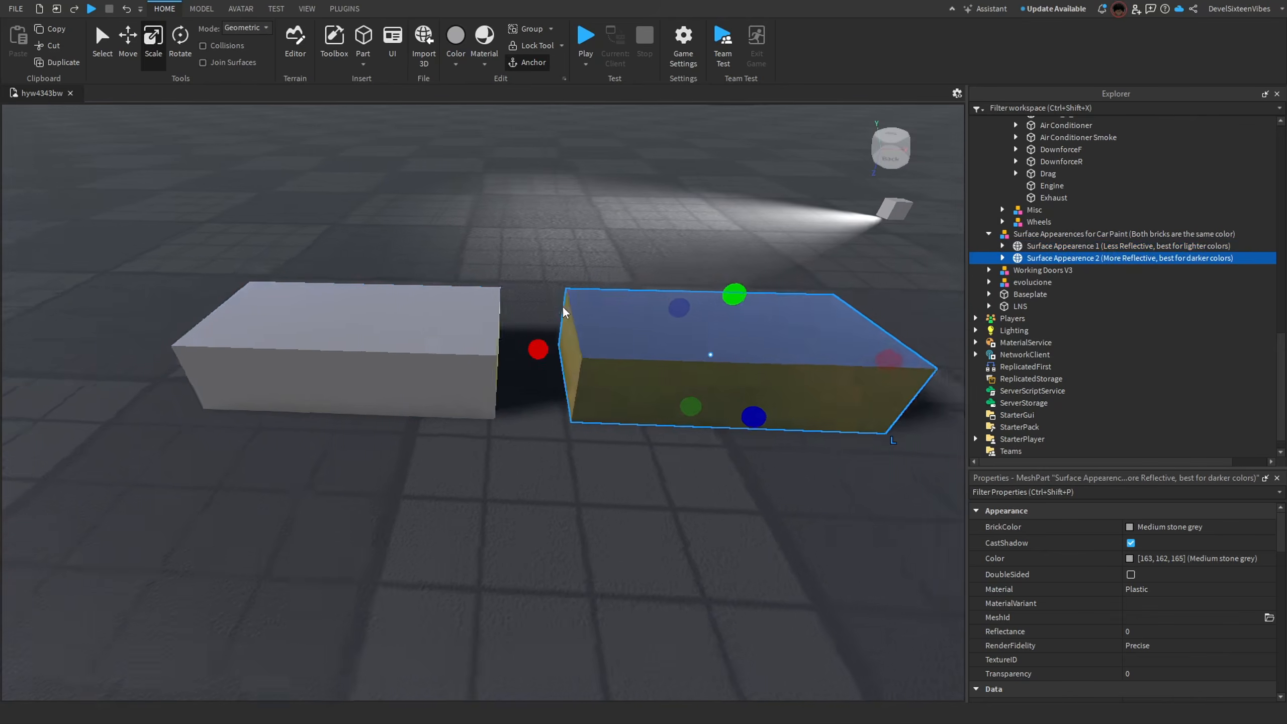
left_click(1090, 246)
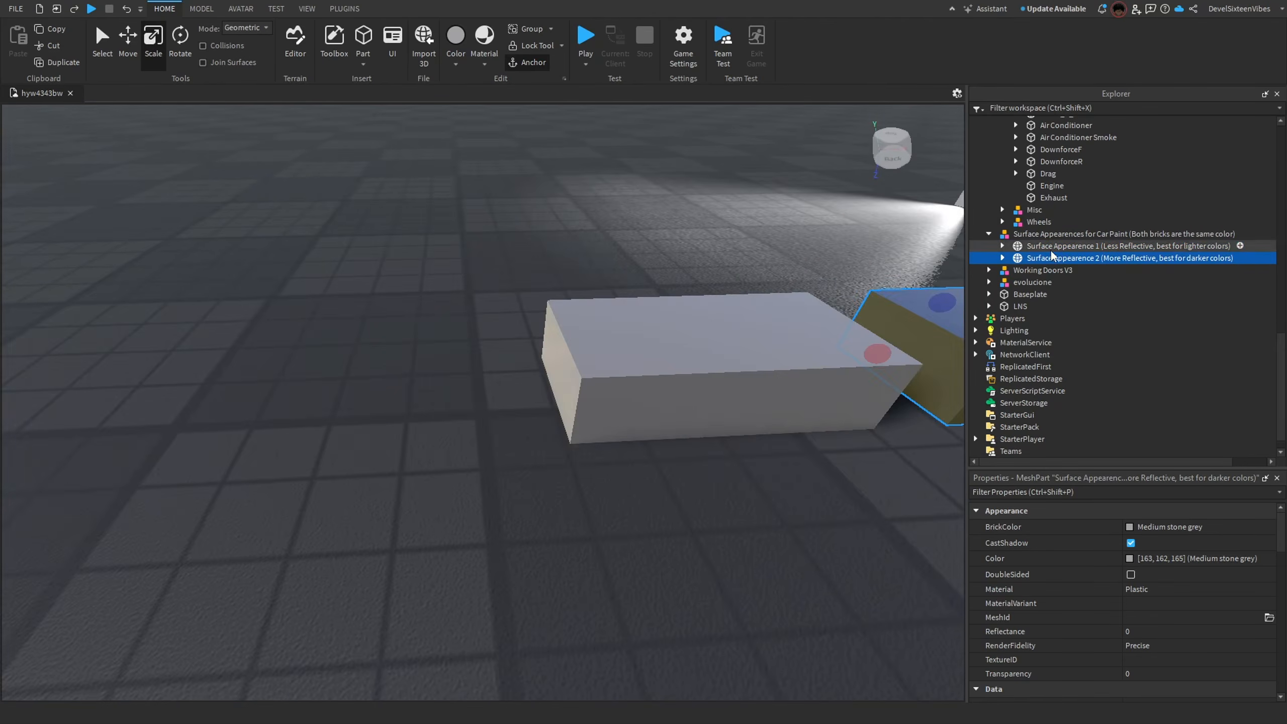
key("f")
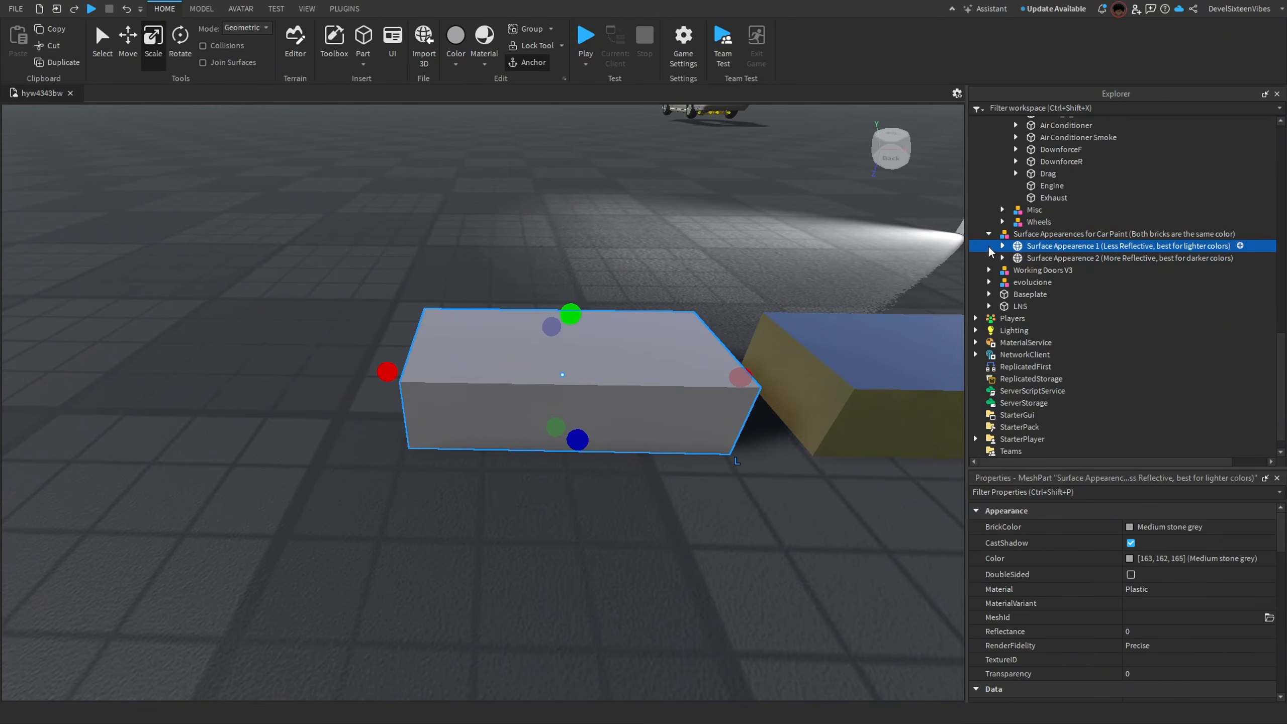
Duplicate the Clear Coat of Surface Appearence 1 and move the copy into the Skoda Octavia's main body MeshPart.
left_click(1002, 246)
right_click_drag(562, 345, 655, 345)
scroll(656, 345, "down", 5)
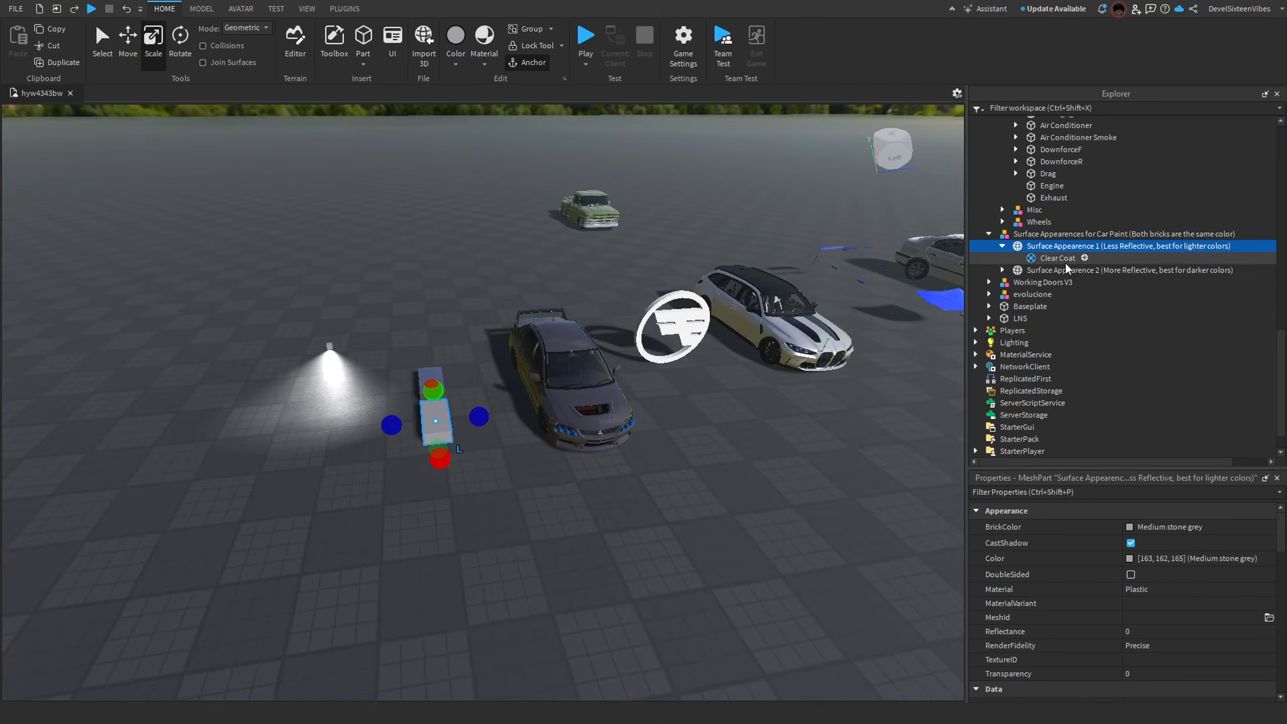
left_click(1051, 250)
left_click(1050, 257)
key("ctrl+d")
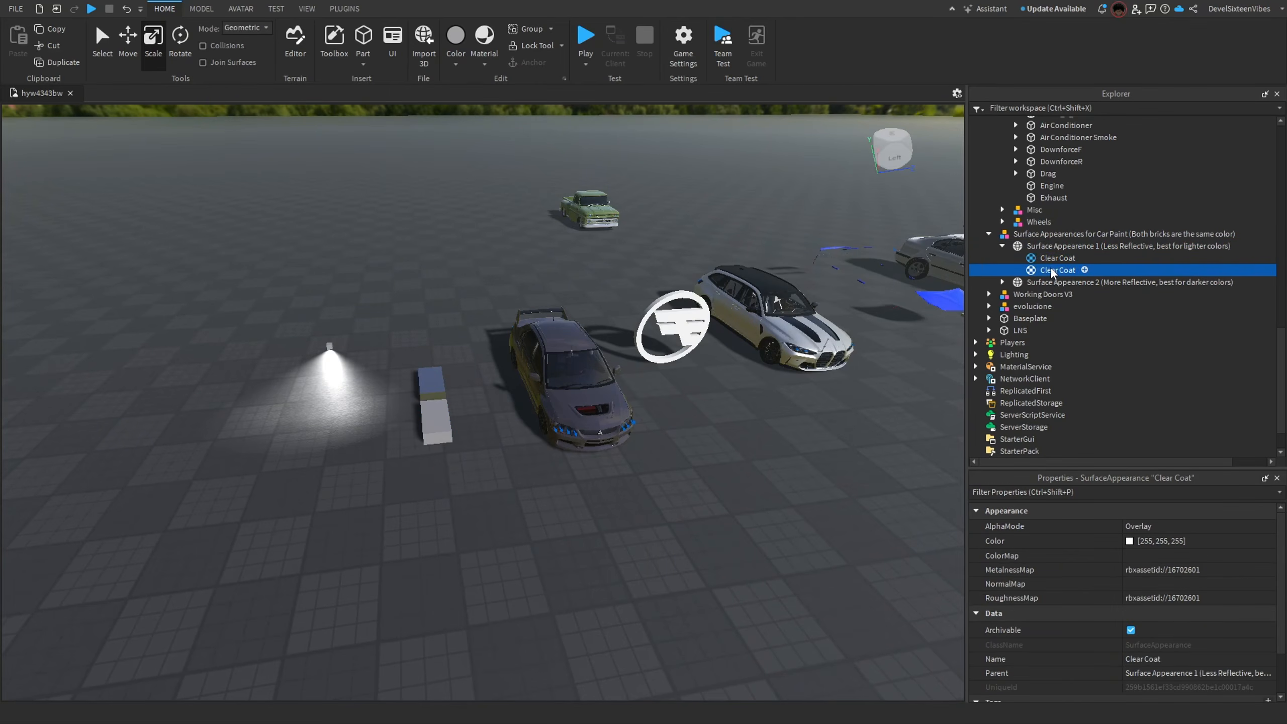
left_click_drag(1051, 274, 1072, 323)
key("d")
right_click_drag(608, 257, 608, 256)
key("d")
right_click_drag(730, 244, 761, 252)
key("w")
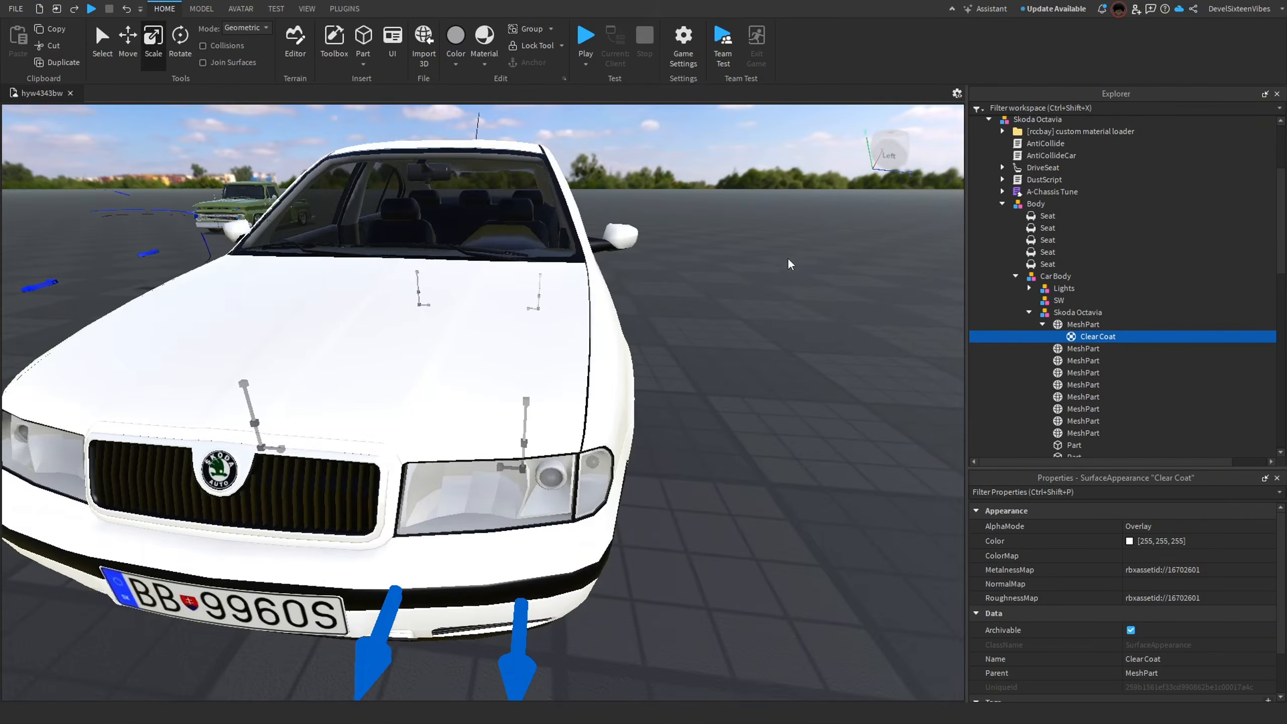
Set the BrickColor of the Skoda's main body MeshPart to Sea green and look over the coated paint.
left_click(1082, 324)
right_click_drag(742, 345, 742, 345)
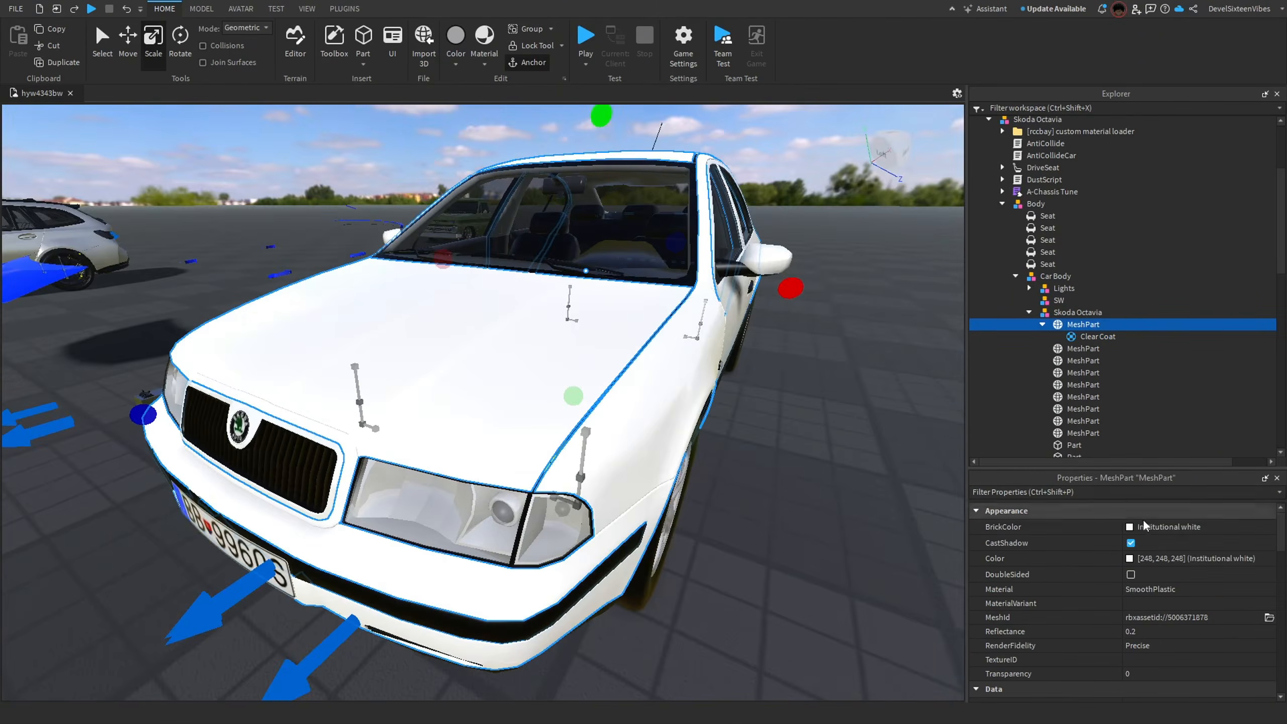
left_click(1126, 529)
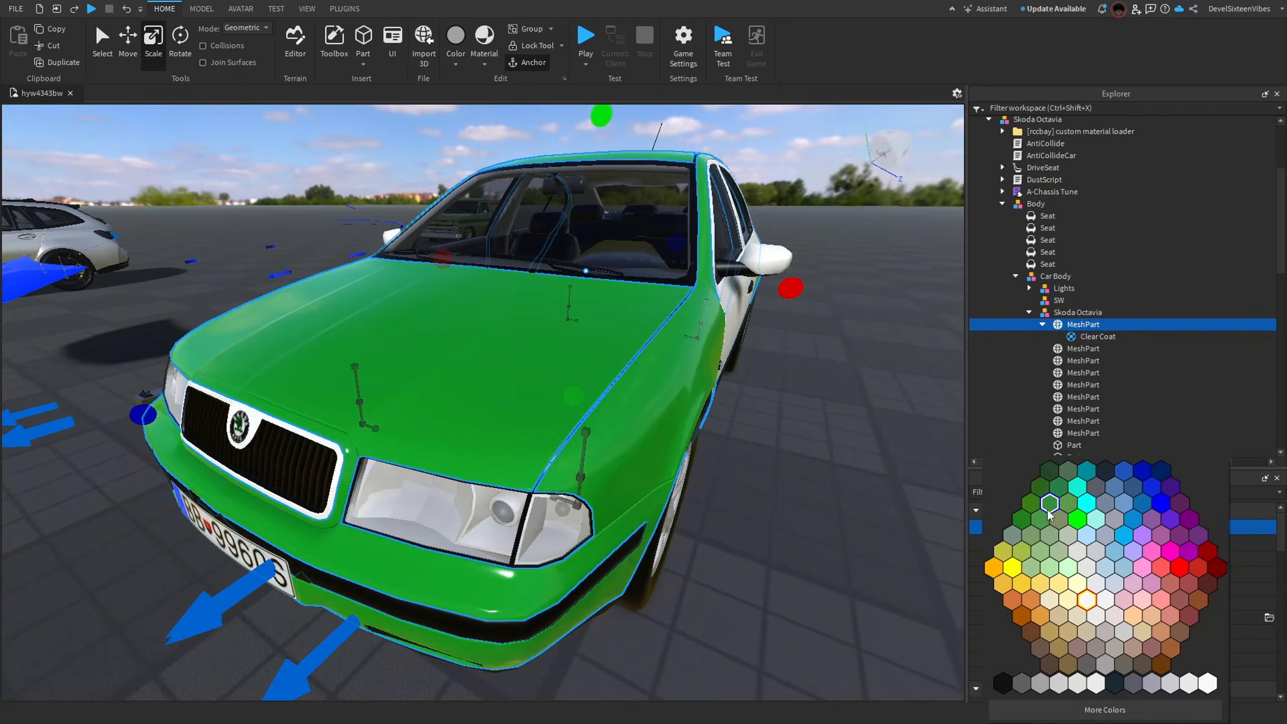
left_click(1050, 515)
key("a")
right_click_drag(813, 524, 813, 519)
key("w")
key("s")
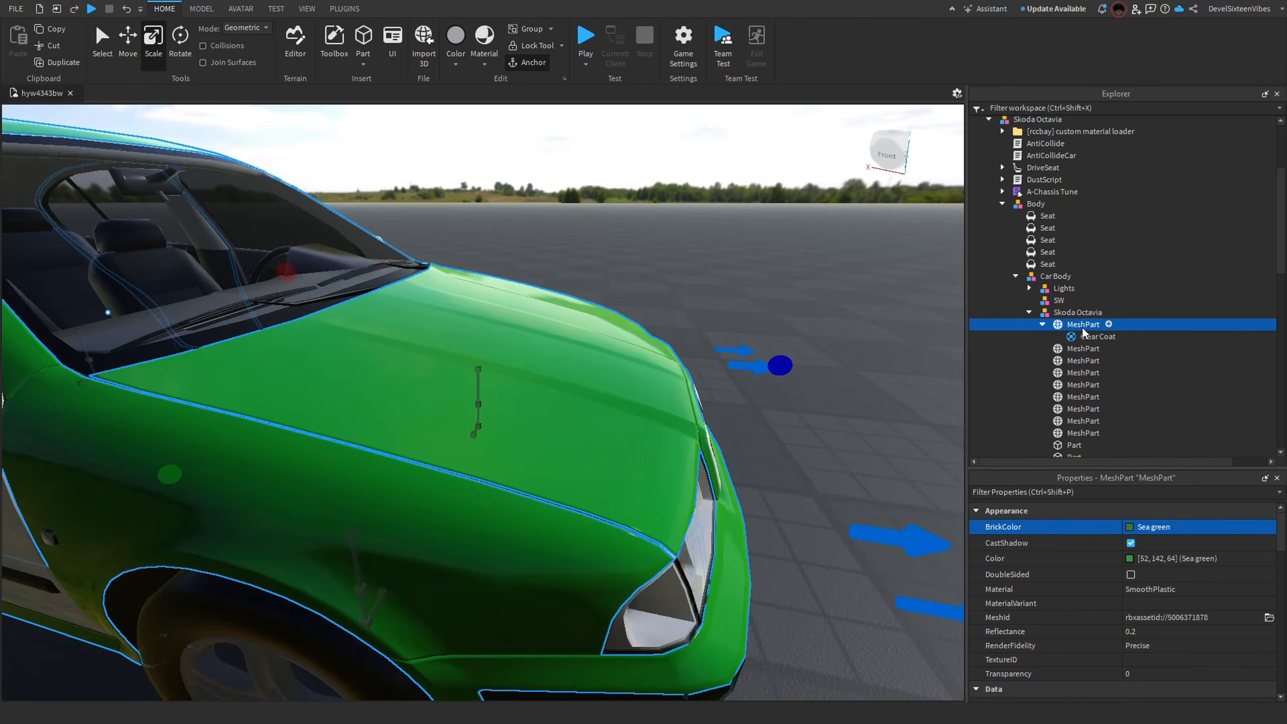
Delete the Clear Coat from the Skoda's body MeshPart and examine the paint without it.
left_click(1085, 337)
key("Delete")
right_click_drag(883, 397, 885, 398)
key("w")
key("s")
key("d")
key("a")
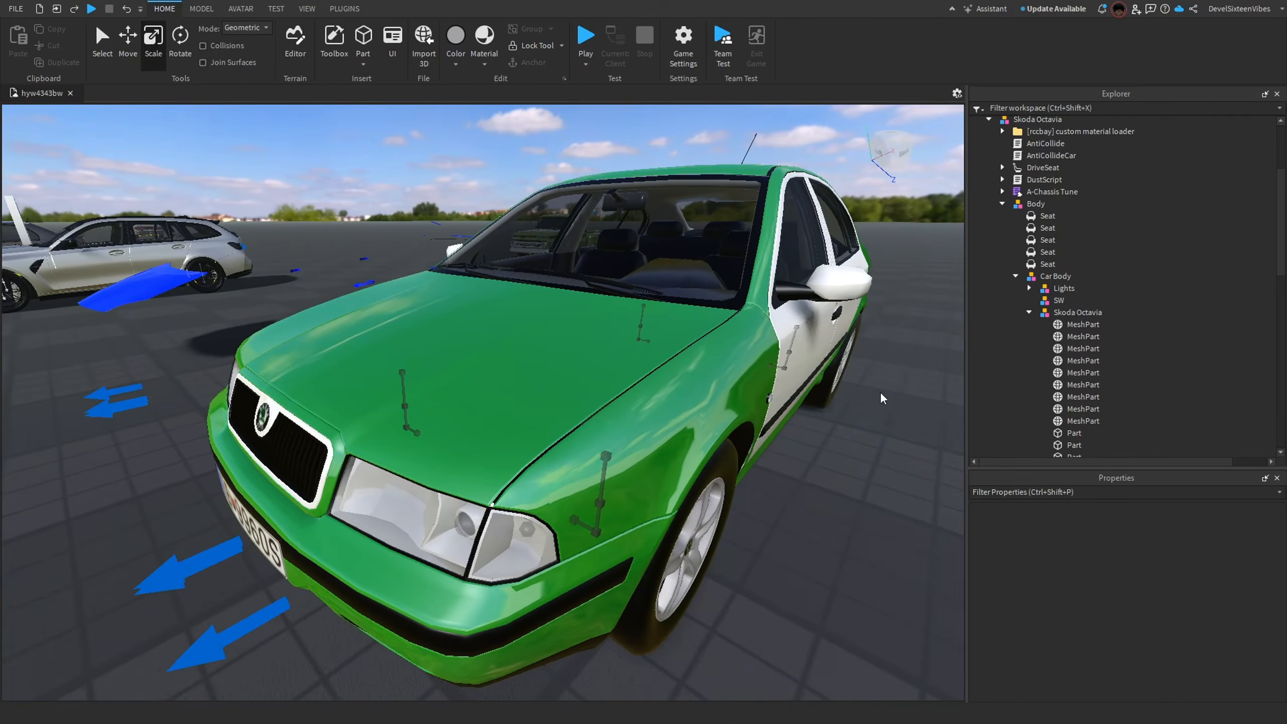
Undo the Clear Coat deletion and examine the car's green paint from several angles.
key("ctrl+z")
left_click(874, 511)
right_click_drag(874, 511, 874, 511)
key("w")
key("a")
key("w")
key("s")
key("a")
key("d")
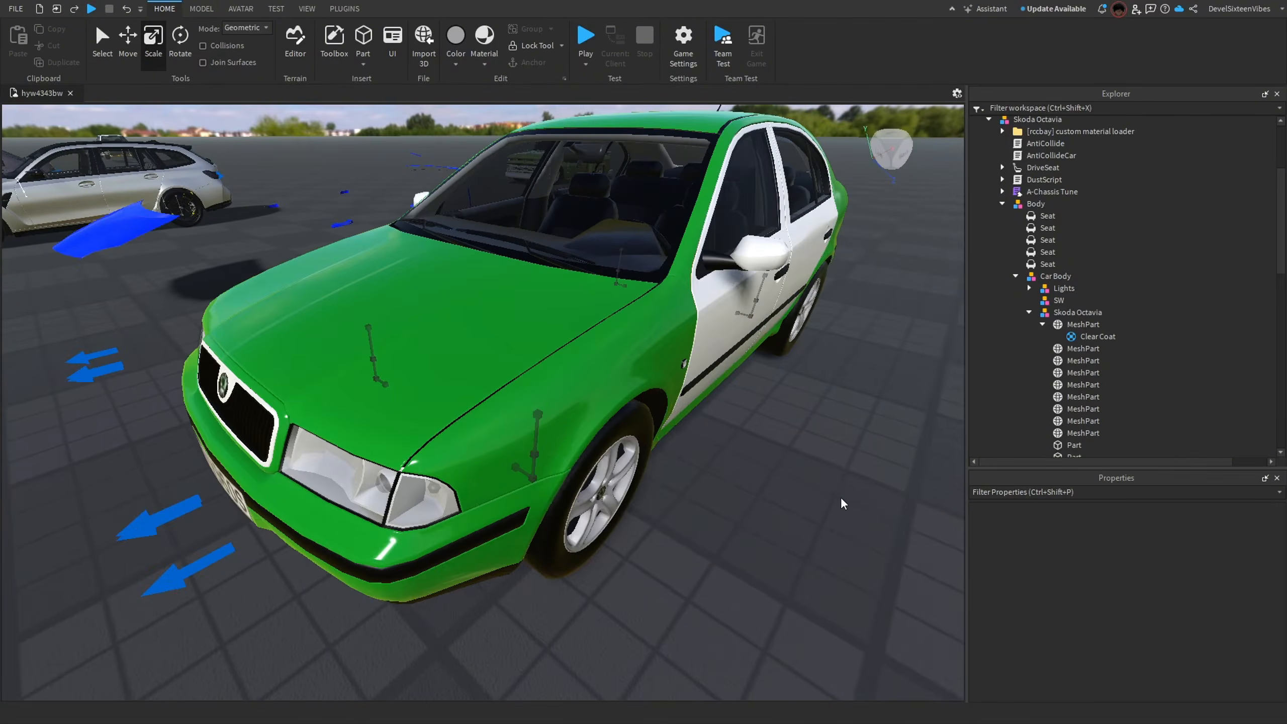
Review the material variants stored in MaterialService, and collapse the list again.
scroll(853, 435, "down", 5)
right_click_drag(854, 435, 853, 435)
key("a")
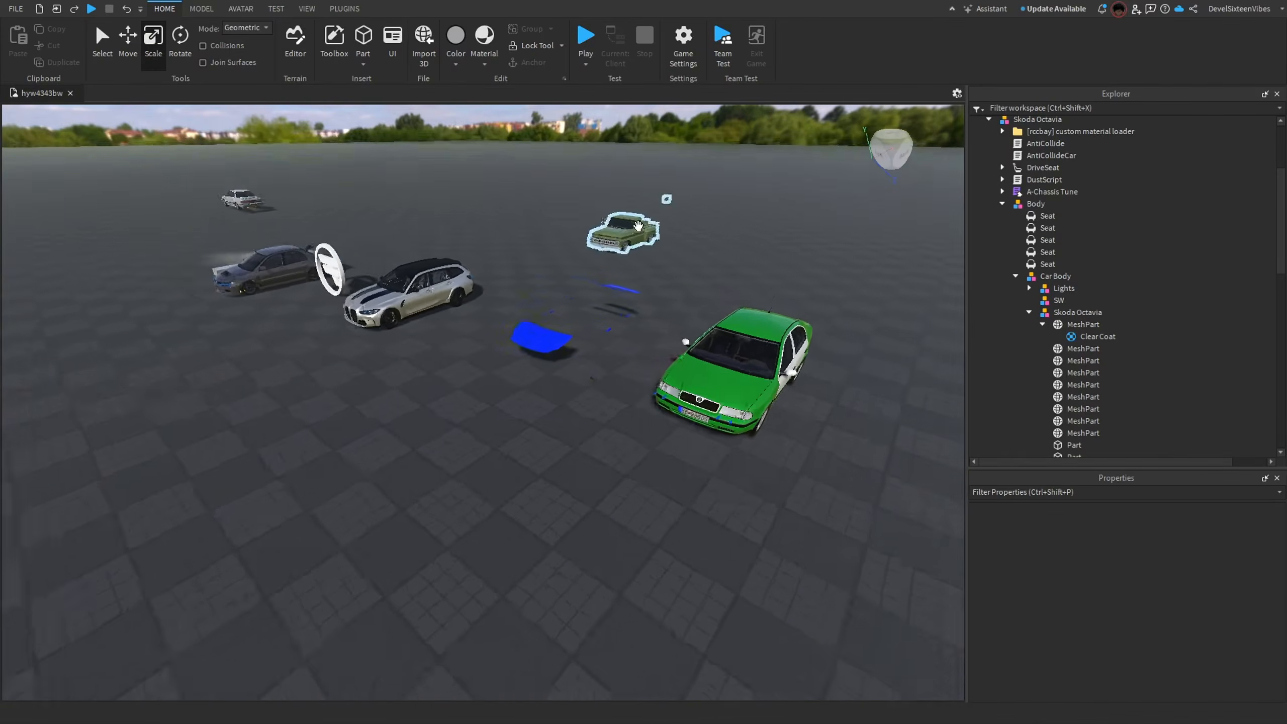
right_click_drag(640, 226, 641, 226)
scroll(1092, 350, "up", 4)
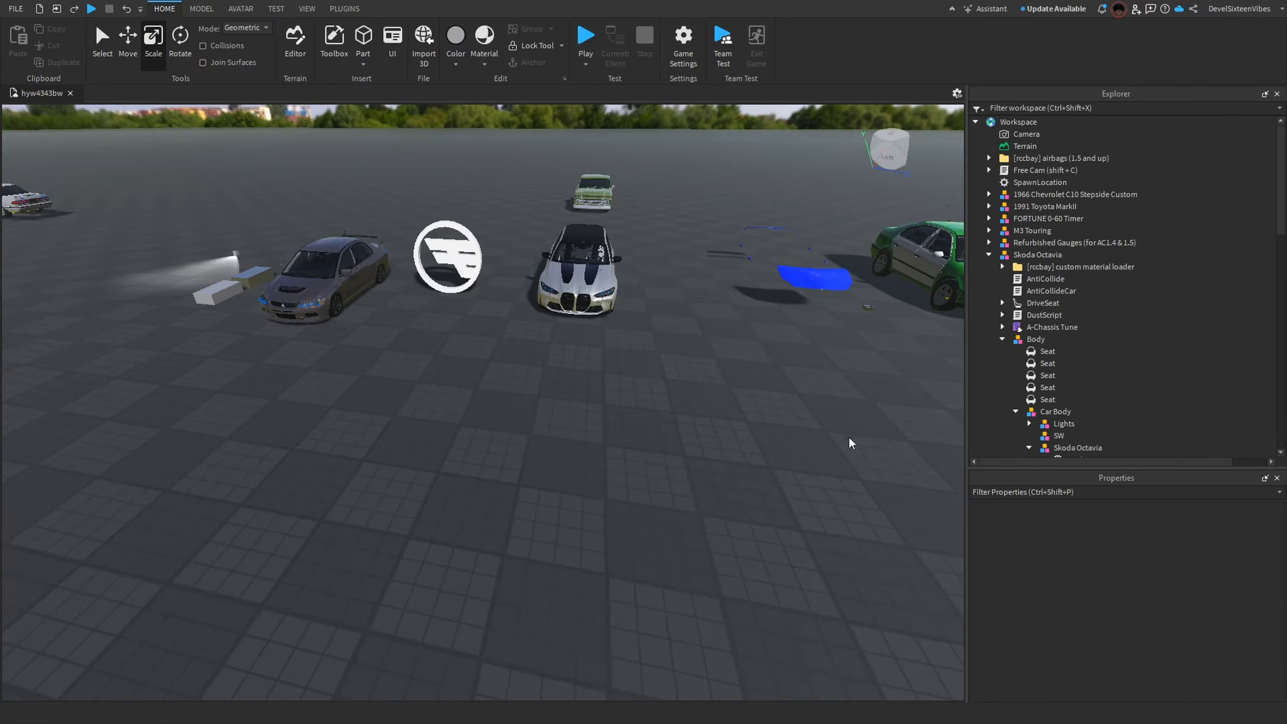
right_click_drag(784, 422, 784, 423)
key("w")
scroll(1090, 300, "down", 6)
scroll(1090, 300, "up", 6)
scroll(1056, 251, "down", 18)
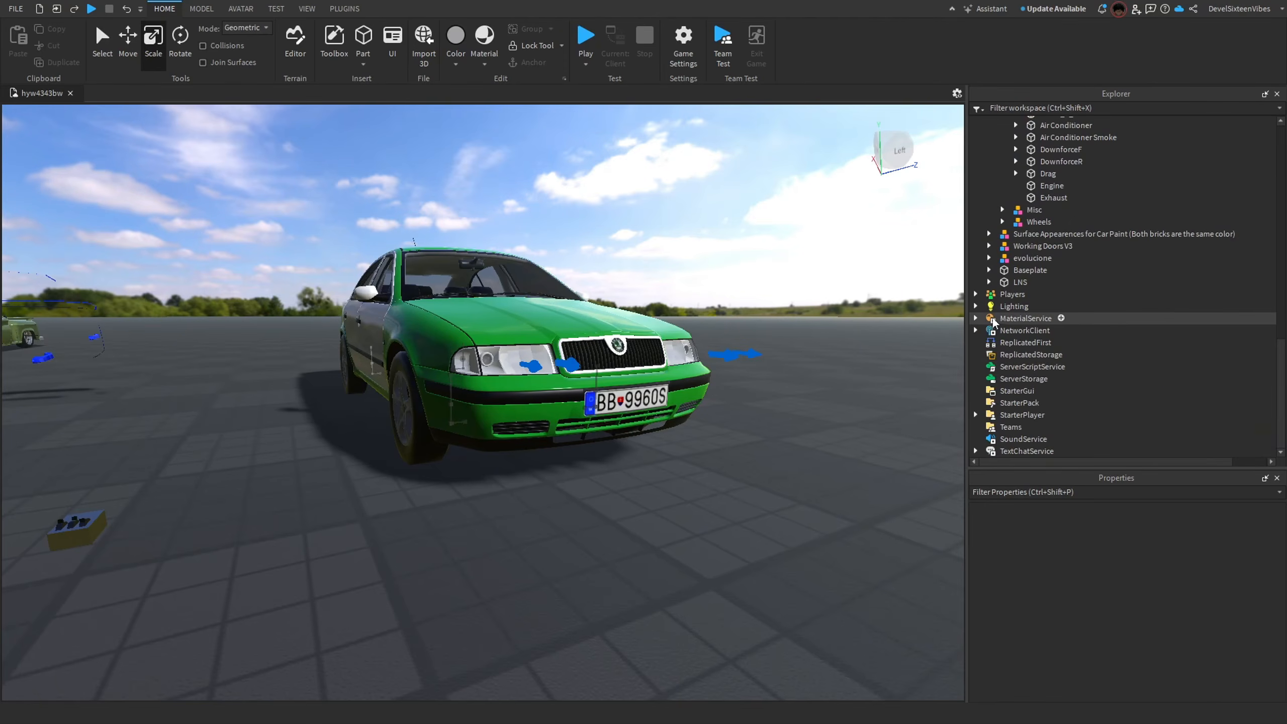
left_click(975, 318)
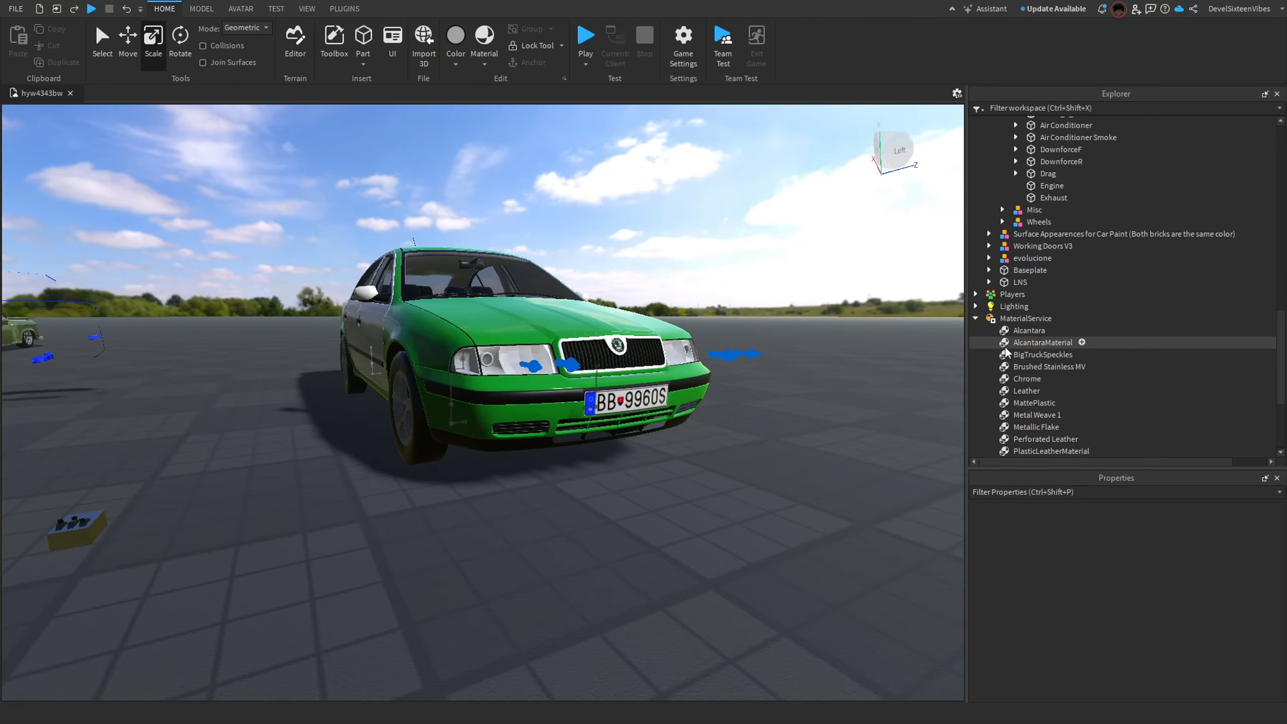
scroll(1006, 347, "down", 1)
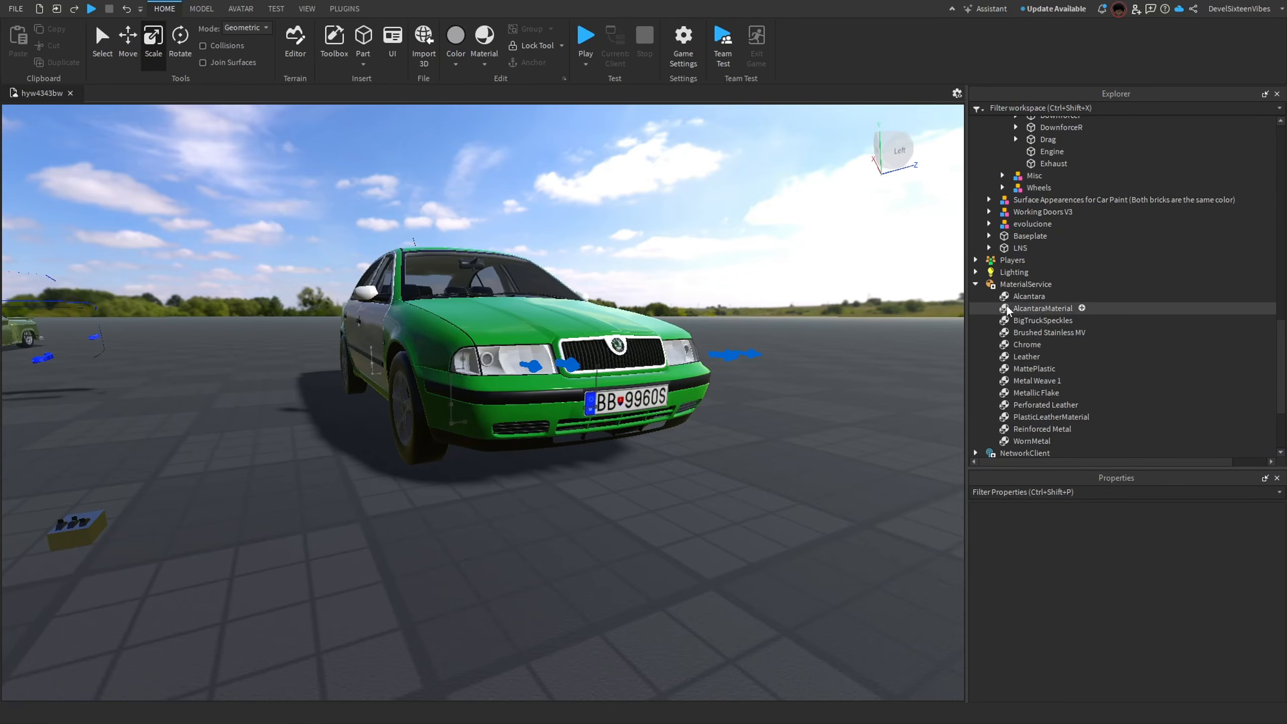
left_click(976, 284)
Rename the Skoda's green body MeshPart as CLEARCOAT.
scroll(796, 578, "up", 5)
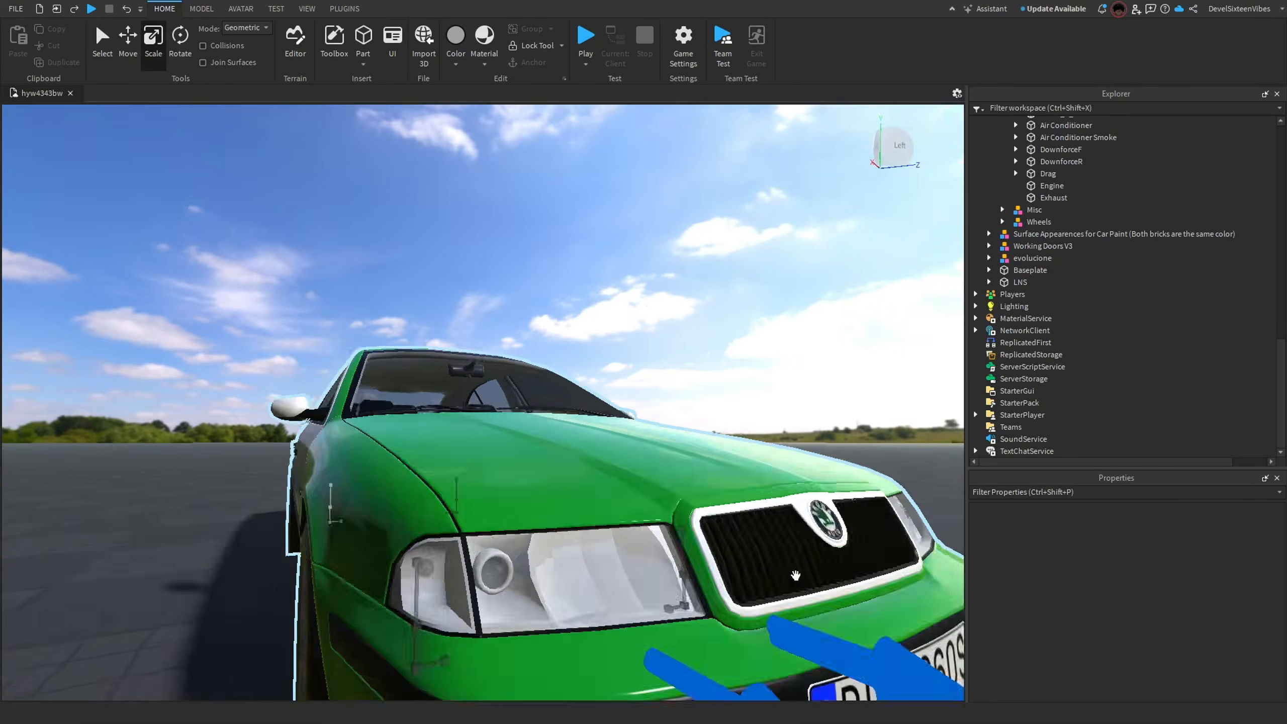
right_click_drag(796, 575, 796, 575)
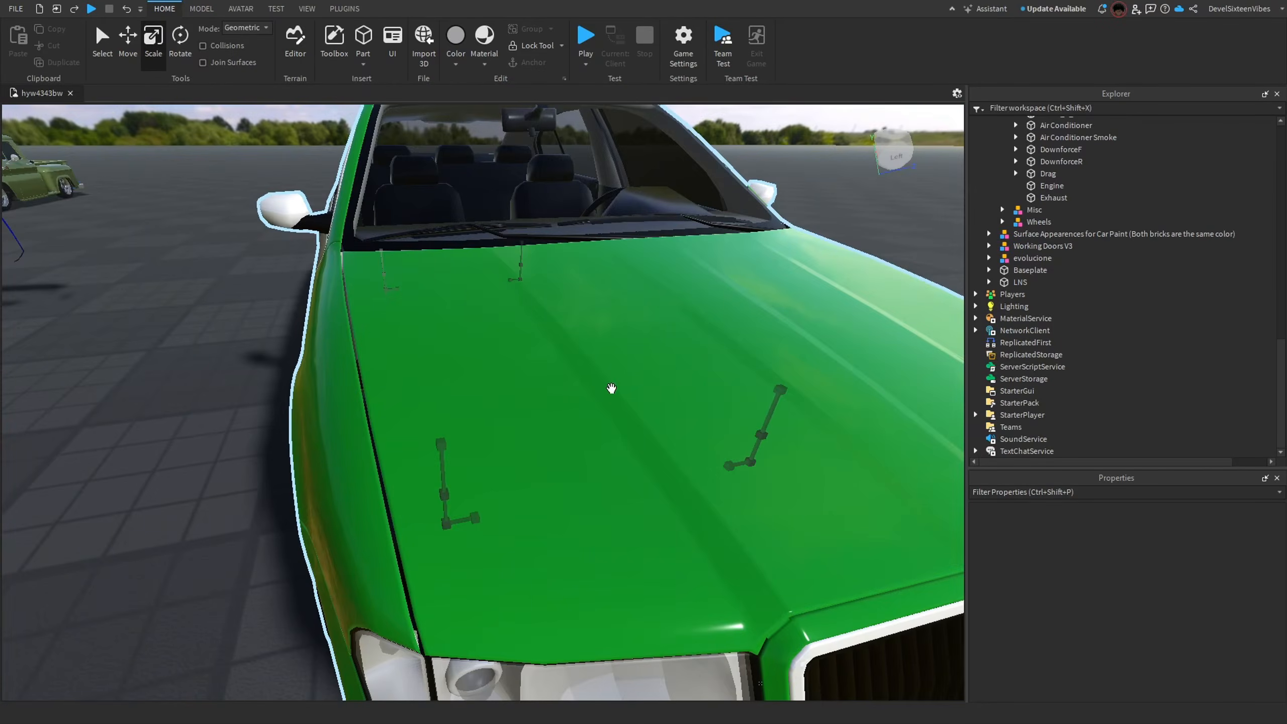
scroll(1043, 312, "up", 10)
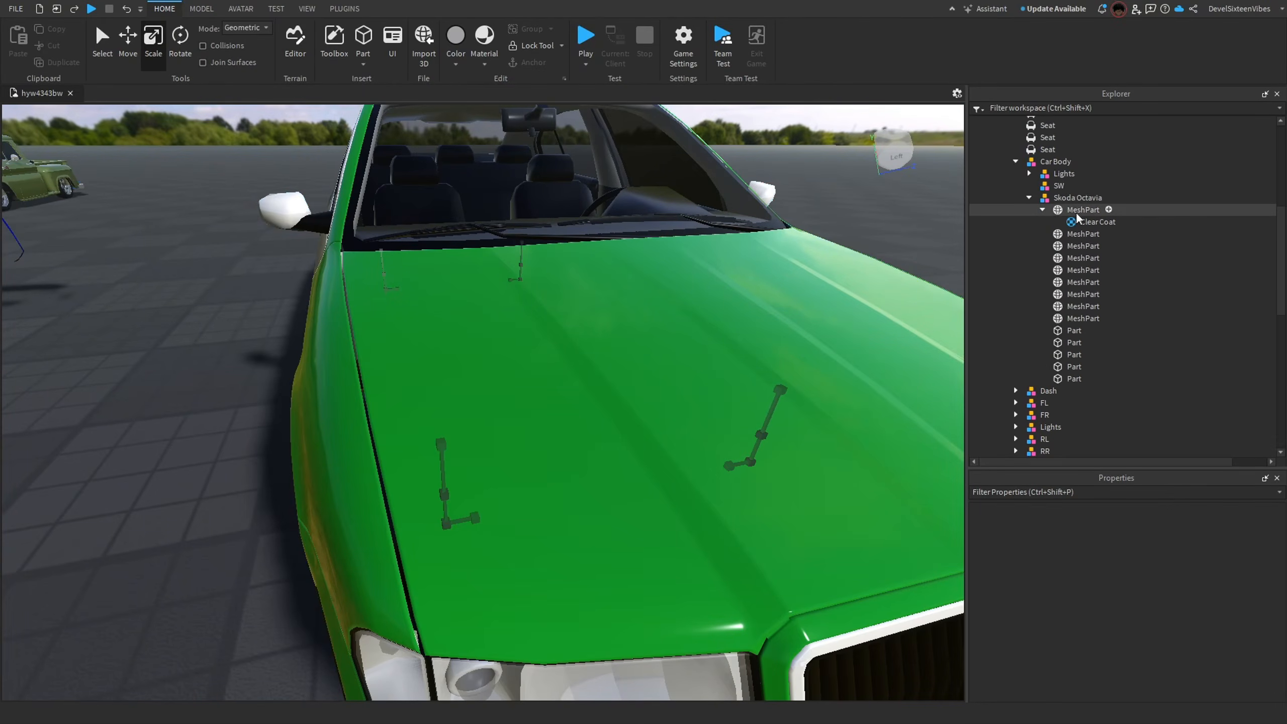
left_click(1044, 209)
left_click(1050, 207)
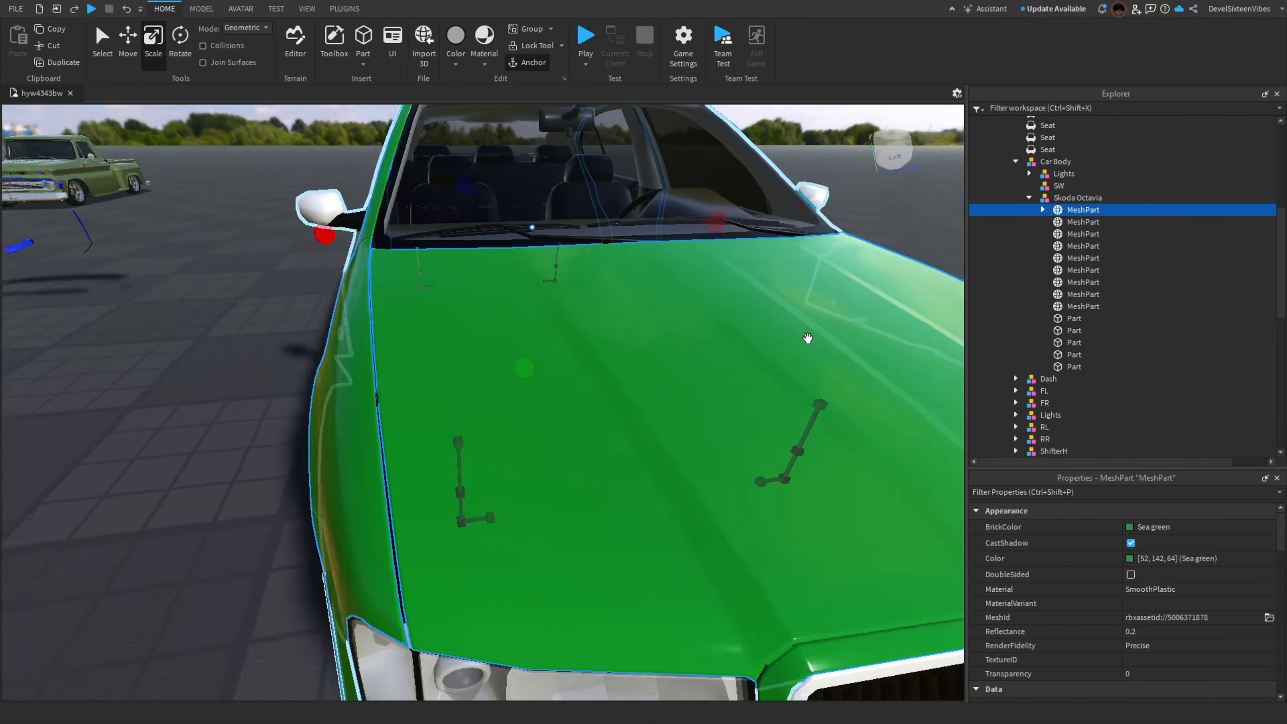
right_click_drag(829, 330, 802, 339)
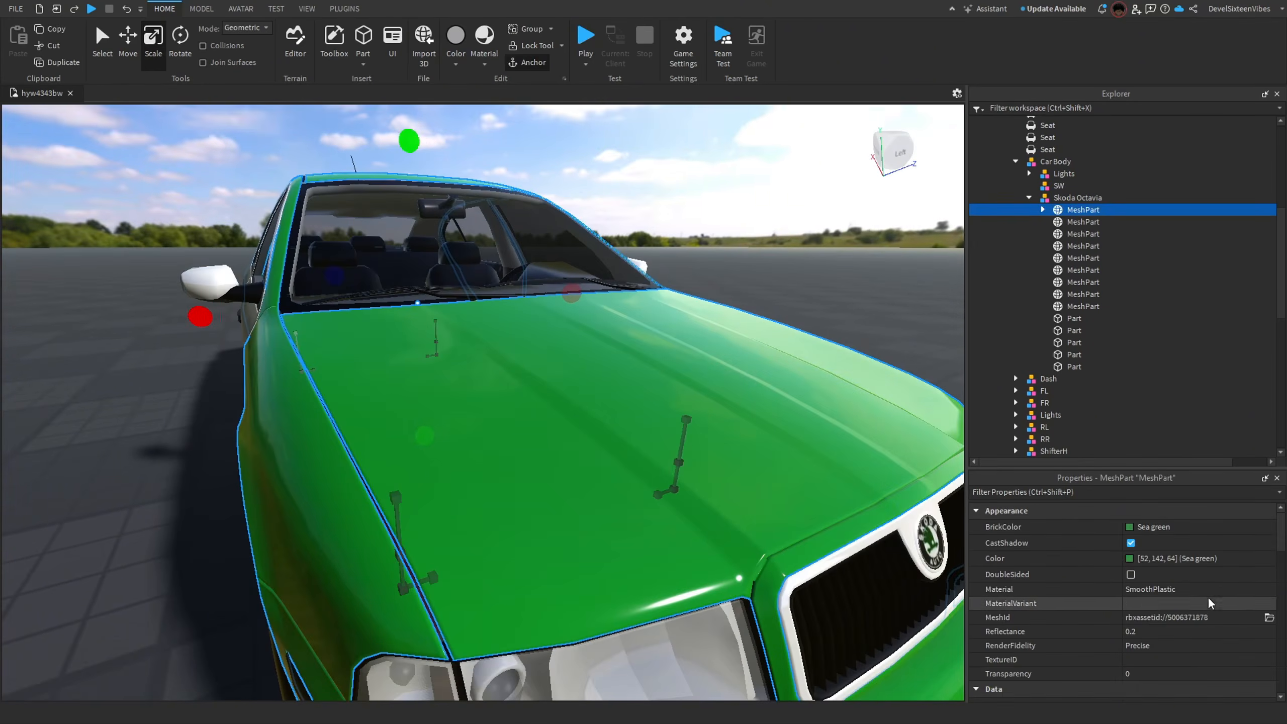
scroll(1154, 665, "down", 2)
scroll(1155, 666, "down", 1)
left_click(1151, 638)
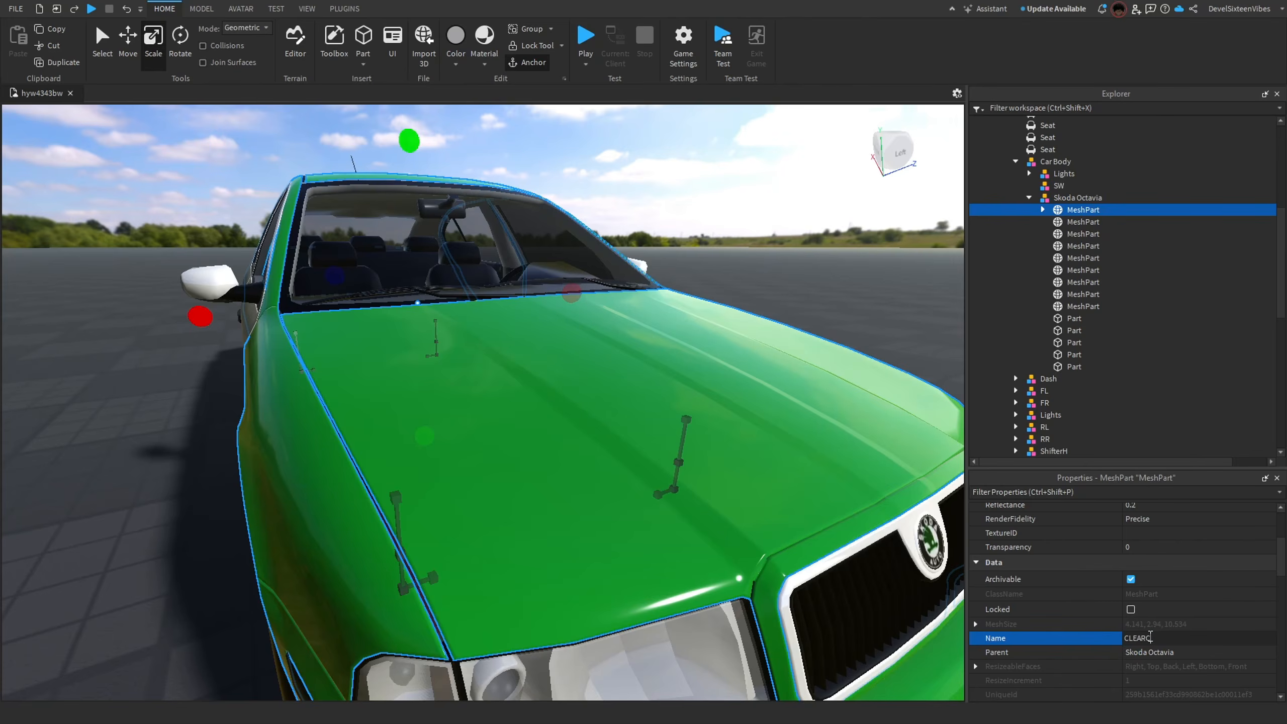
key("Return")
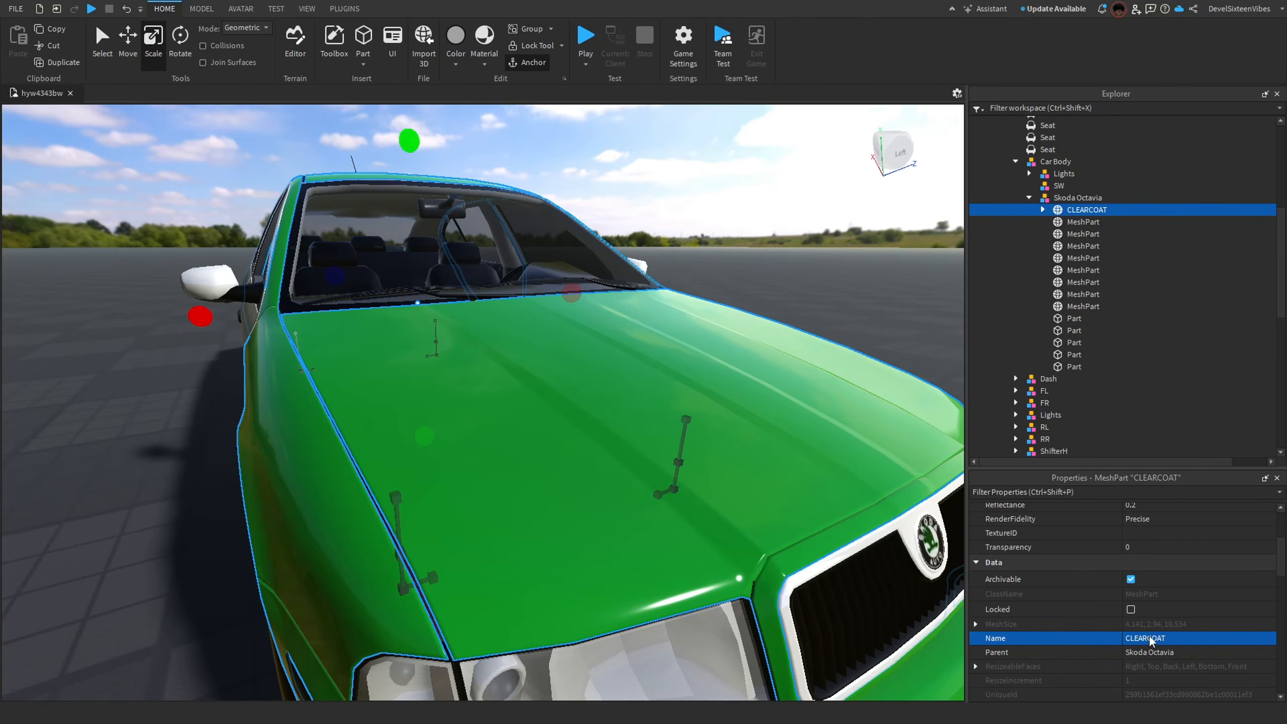
Duplicate the CLEARCOAT body mesh and name the copy SPECKLE.
right_click_drag(682, 396, 683, 396)
key("ctrl+d")
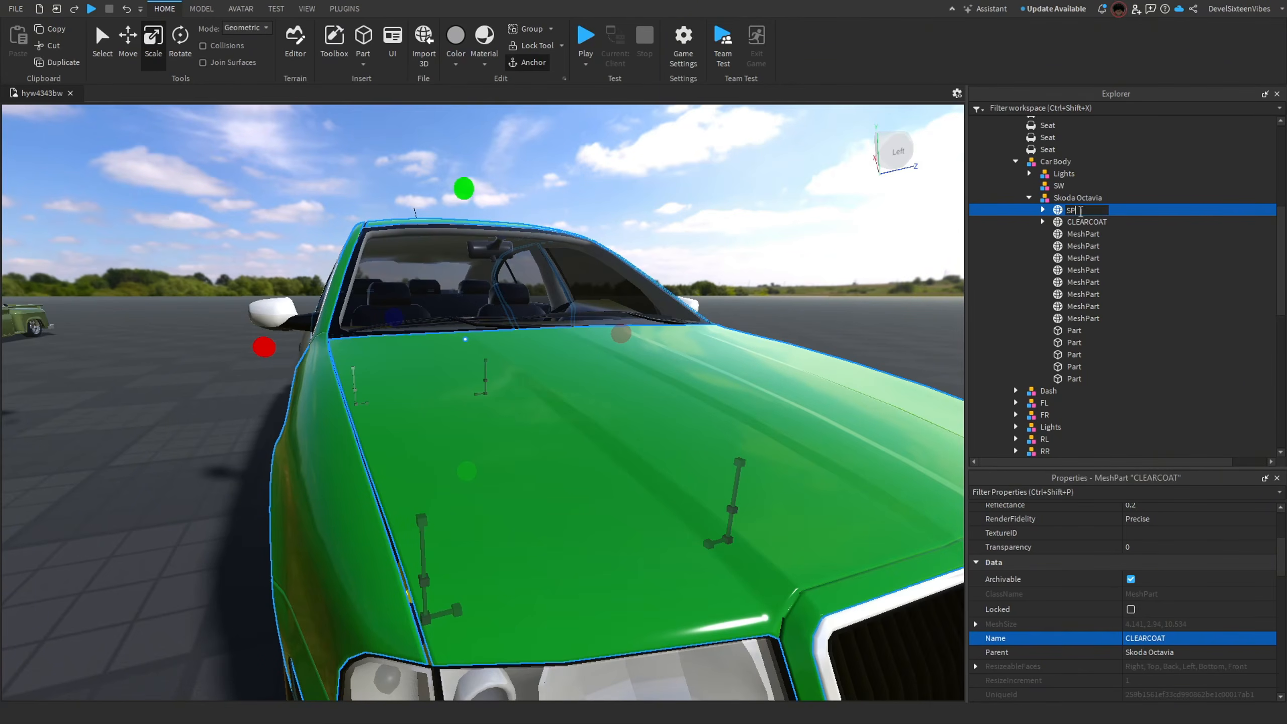
key("Return")
key("f")
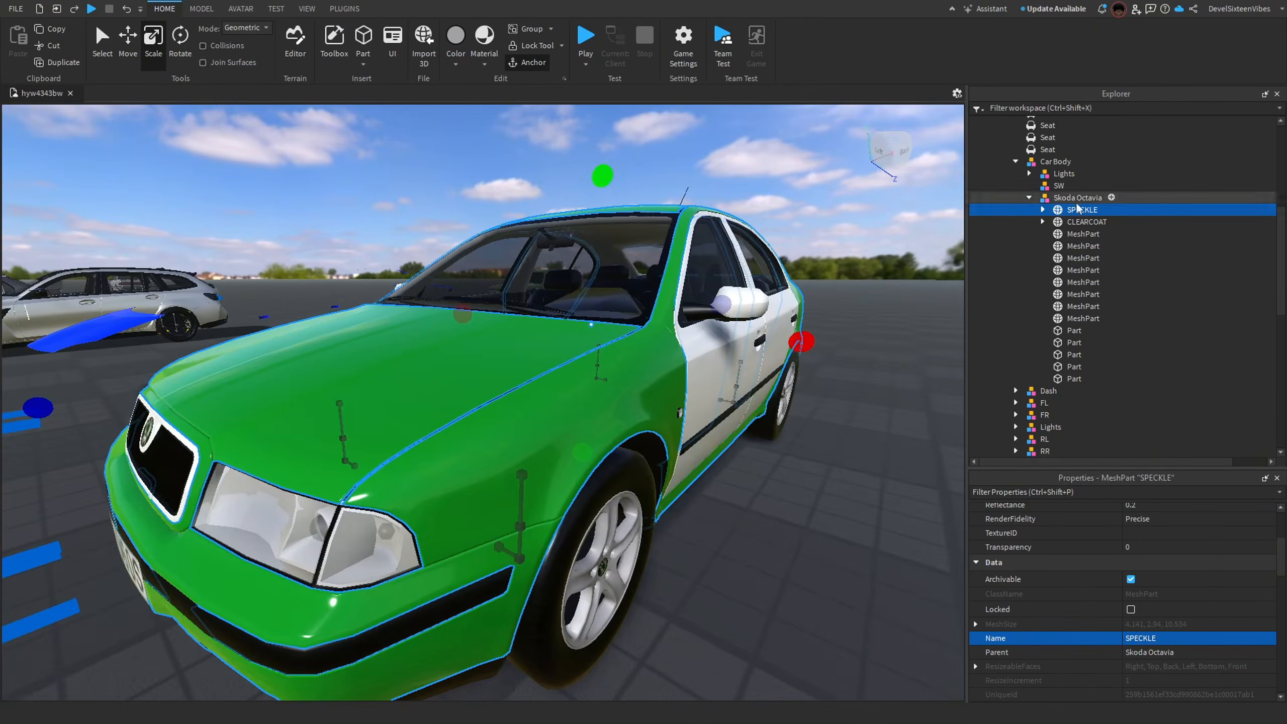
Delete the Clear Coat surface appearance from the SPECKLE mesh and reselect SPECKLE.
left_click(1042, 210)
left_click(1090, 224)
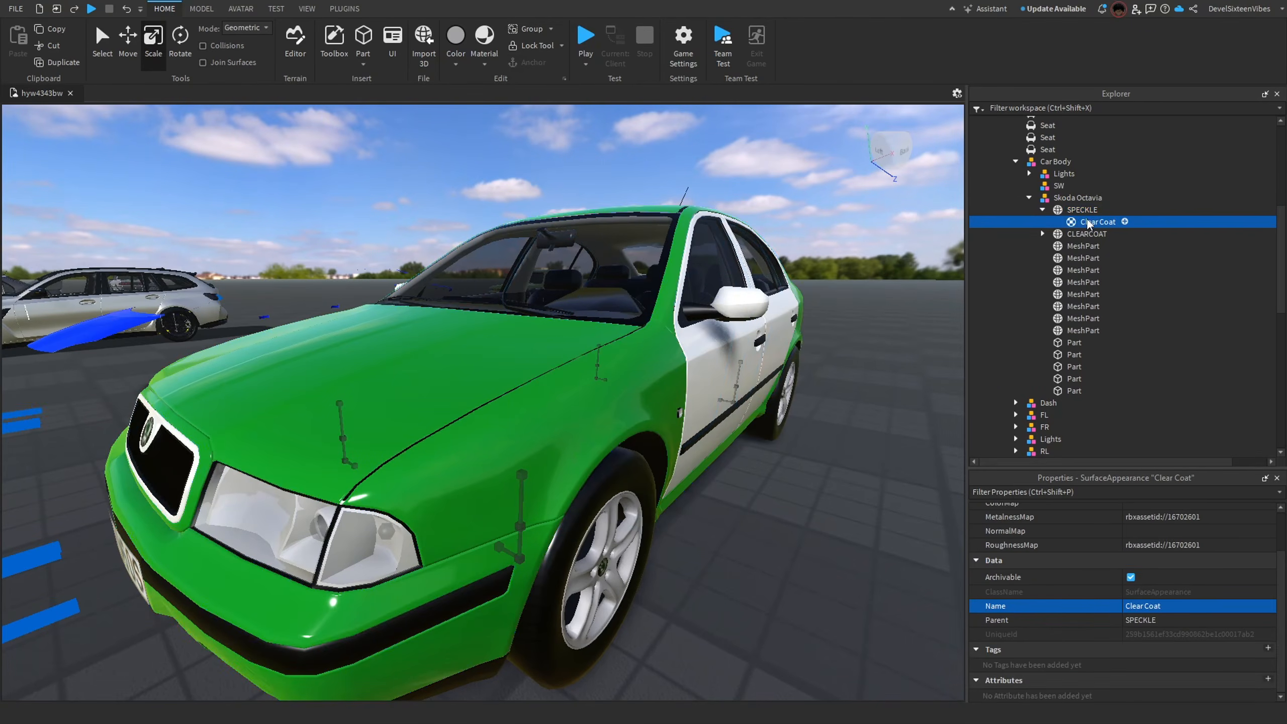
key("Delete")
left_click(1086, 210)
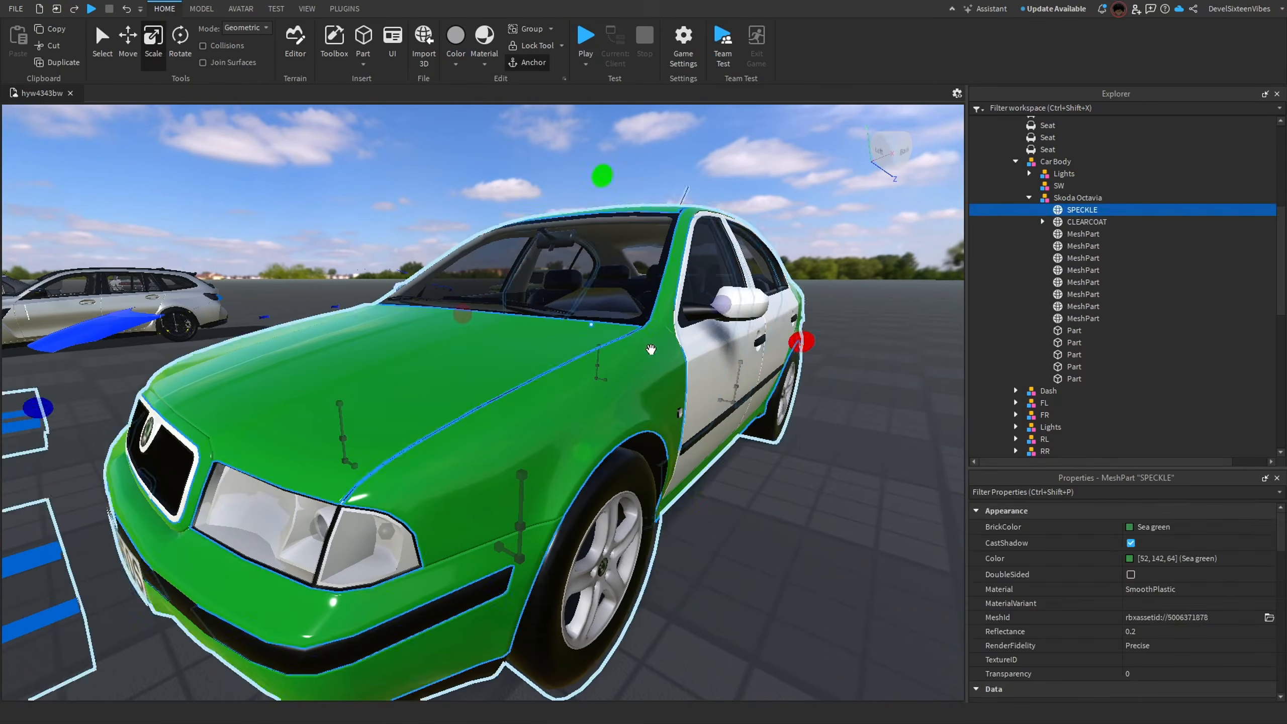
Set the SPECKLE mesh's transparency to 0.65 and check the paint from the front.
key("f")
left_click(1160, 676)
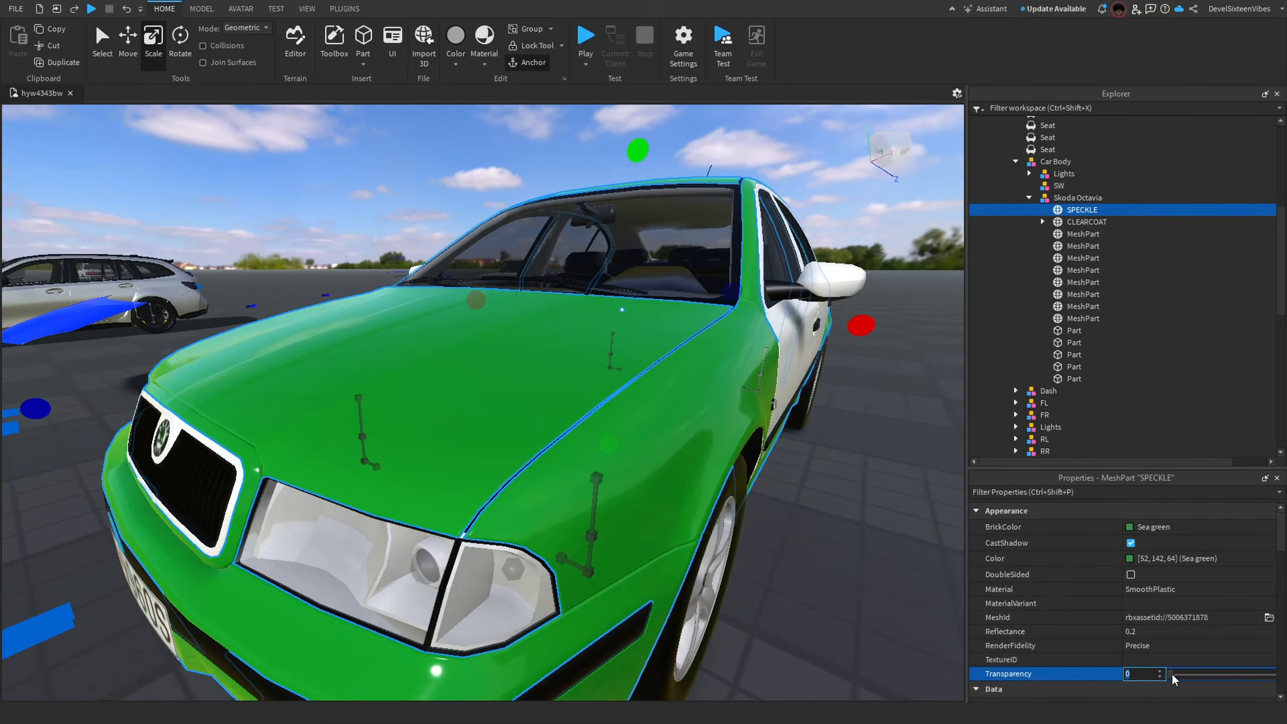
left_click_drag(1171, 676, 1227, 681)
right_click_drag(835, 562, 835, 562)
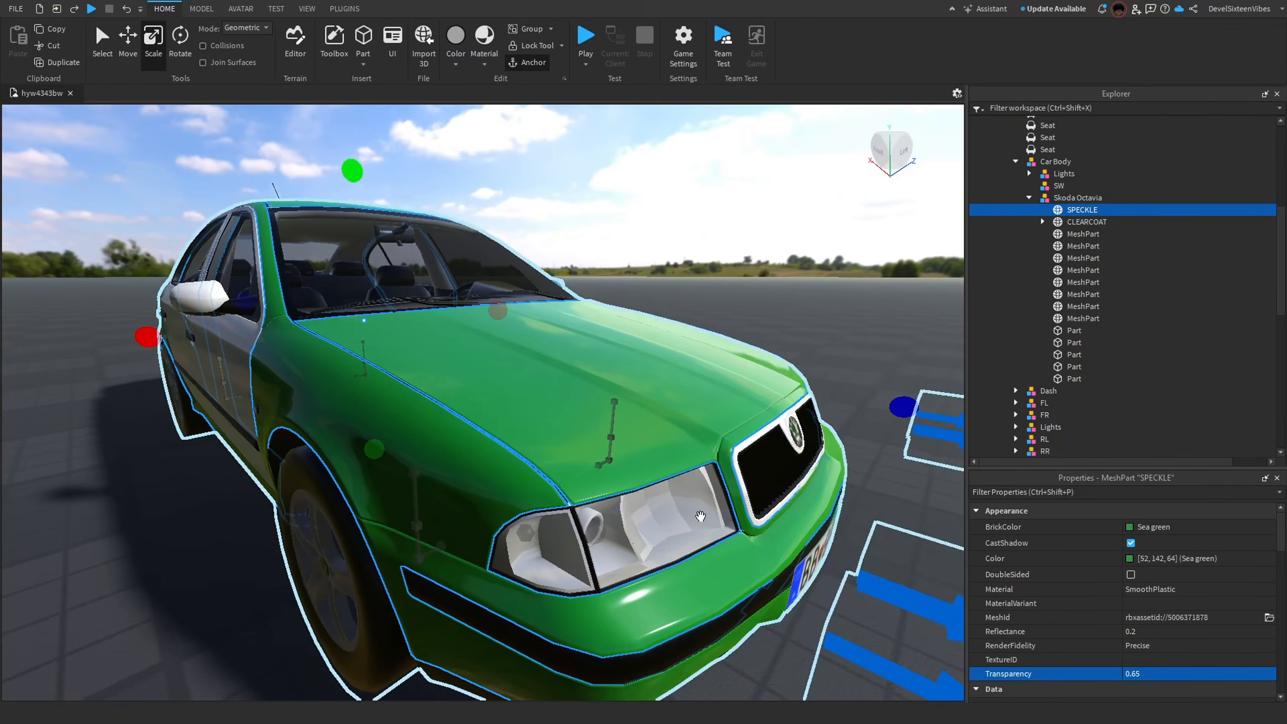
right_click_drag(783, 484, 783, 484)
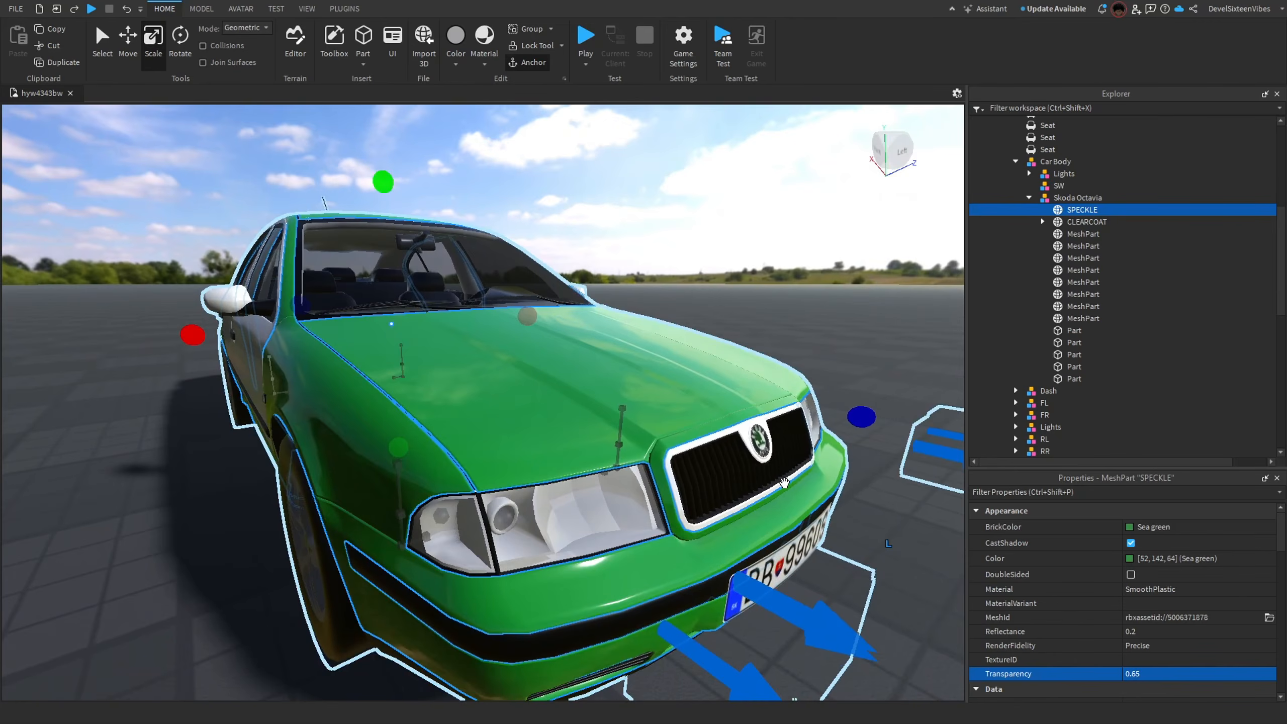
Assign the BigTruckSpeckles material variant to the SPECKLE mesh and check the hood up close.
scroll(1084, 307, "down", 5)
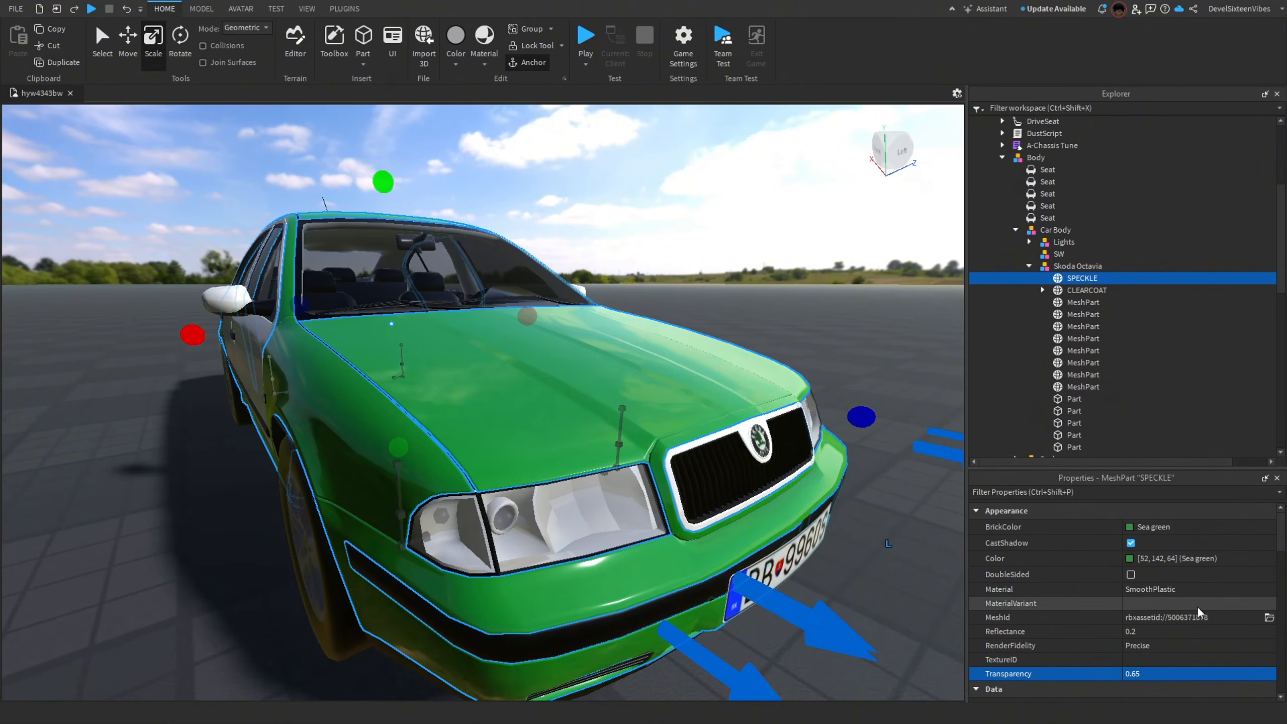
left_click(1270, 603)
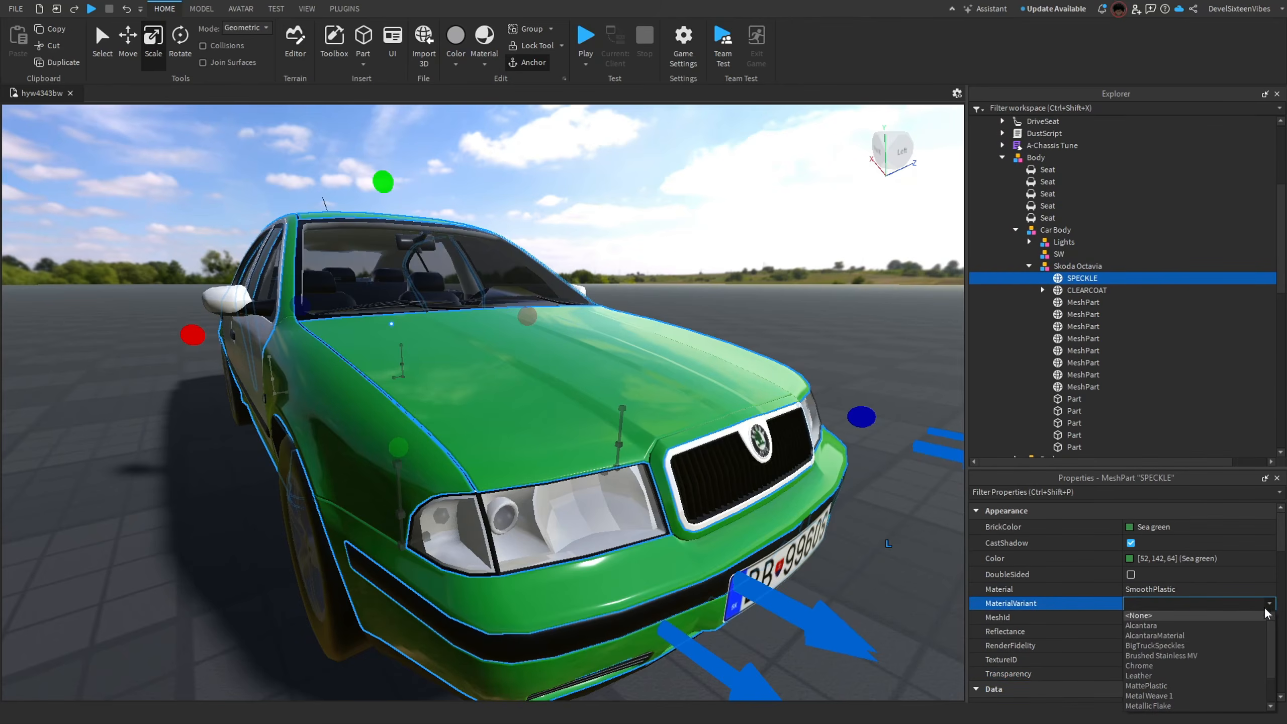
left_click(1156, 645)
right_click_drag(865, 447, 871, 440)
scroll(866, 448, "up", 2)
scroll(871, 438, "up", 2)
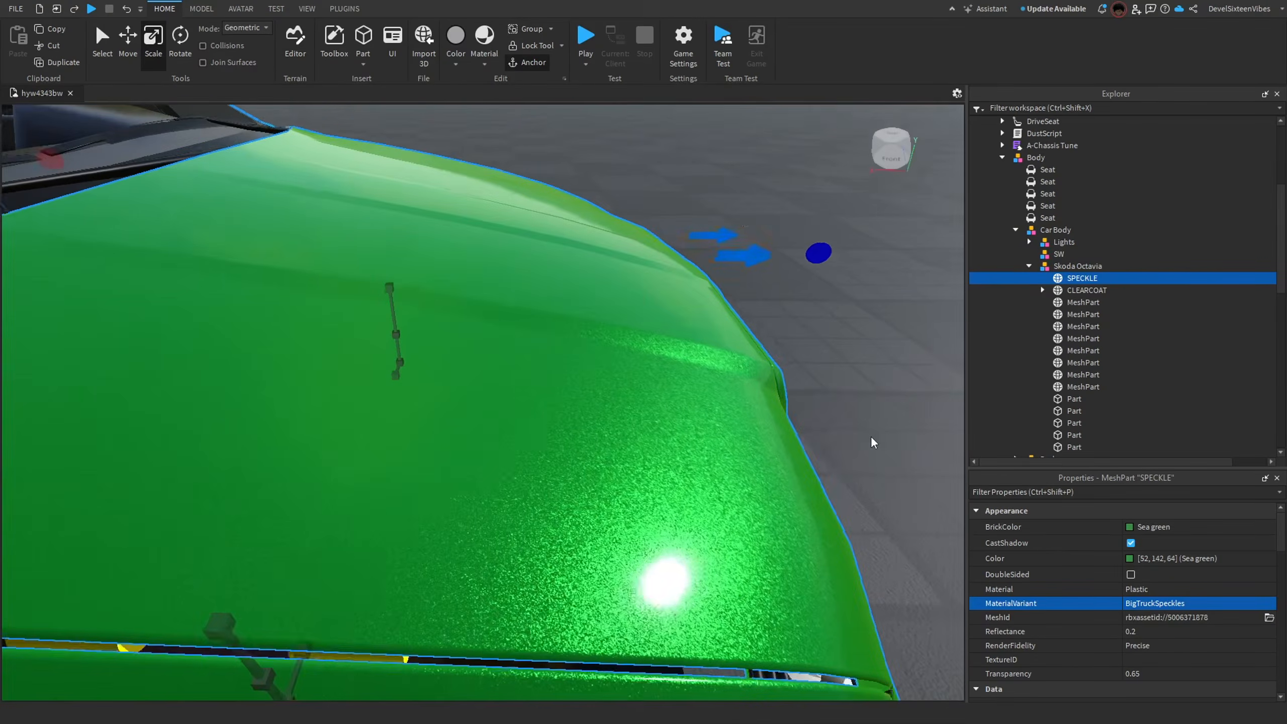
Try lower and higher transparency on the SPECKLE mesh, ending at 0.9, and compare the flakes.
left_click(1151, 675)
left_click_drag(1237, 677, 1181, 679)
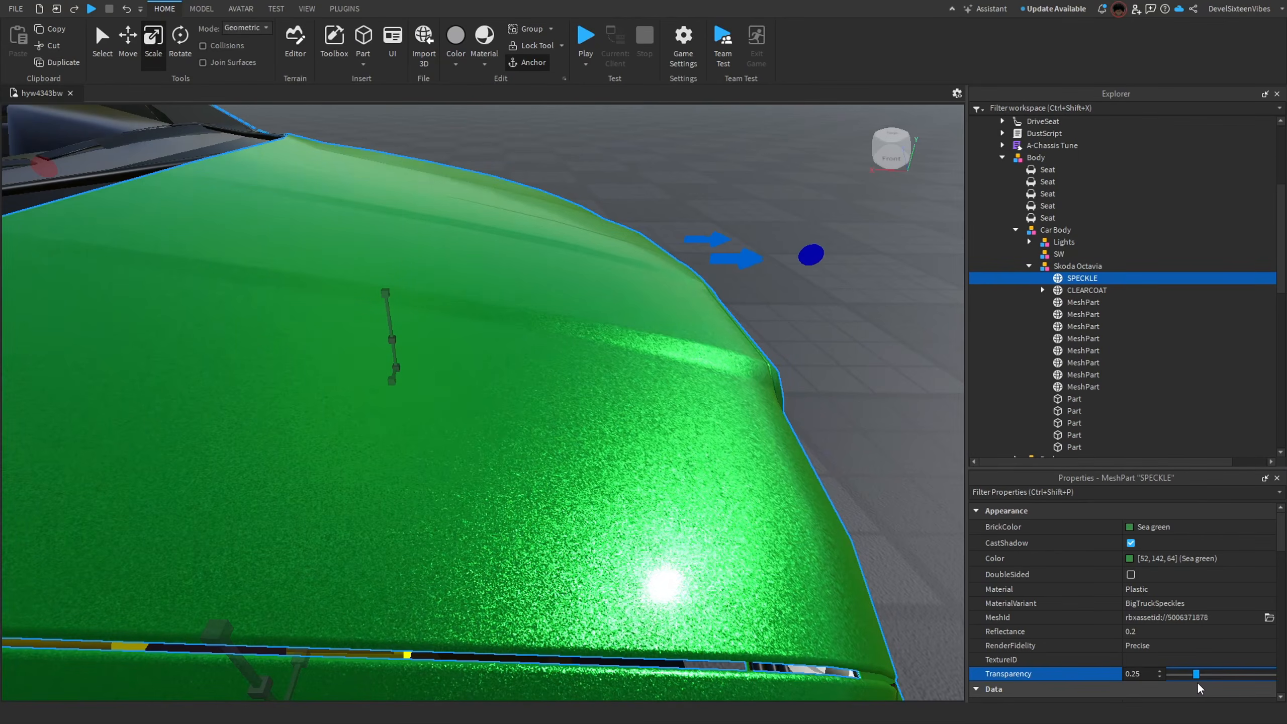
left_click_drag(1216, 687, 1265, 683)
right_click_drag(800, 451, 800, 451)
right_click_drag(885, 346, 886, 346)
Inspect the maps and settings of the BigTruckSpeckles variant in MaterialService and examine its flakes on the front fender.
scroll(1166, 360, "down", 15)
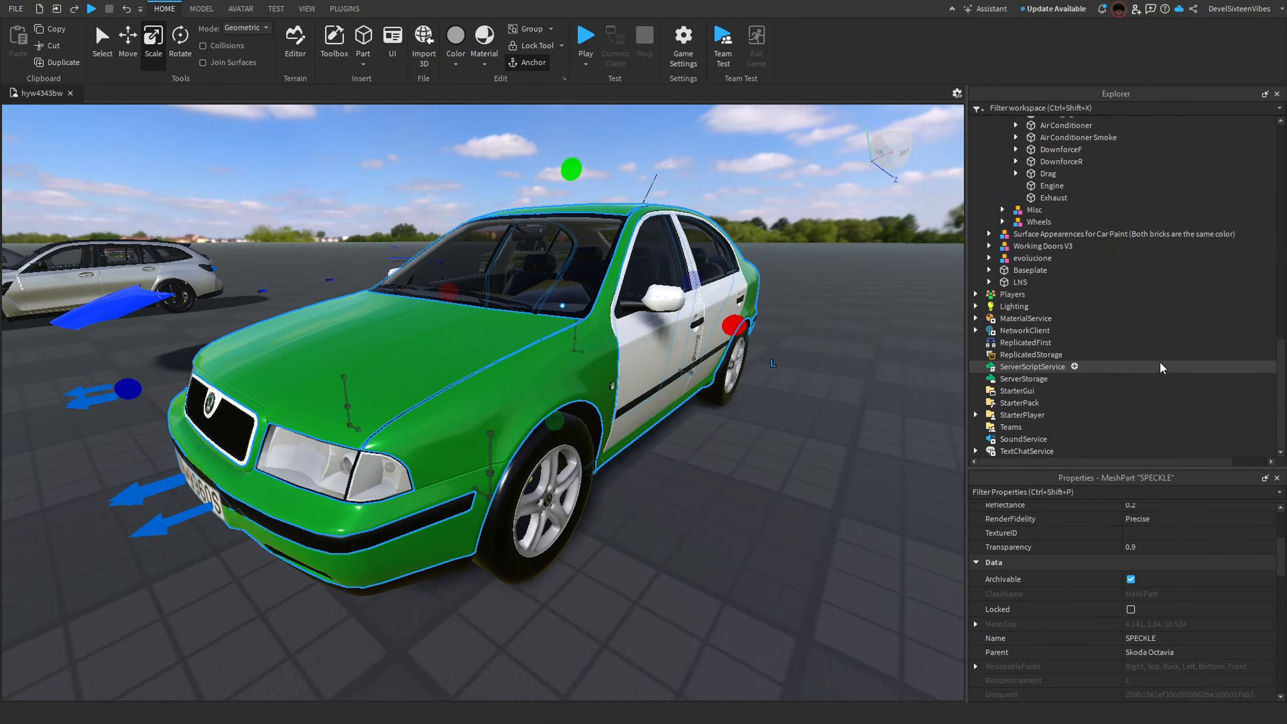
left_click(975, 318)
scroll(982, 317, "down", 1)
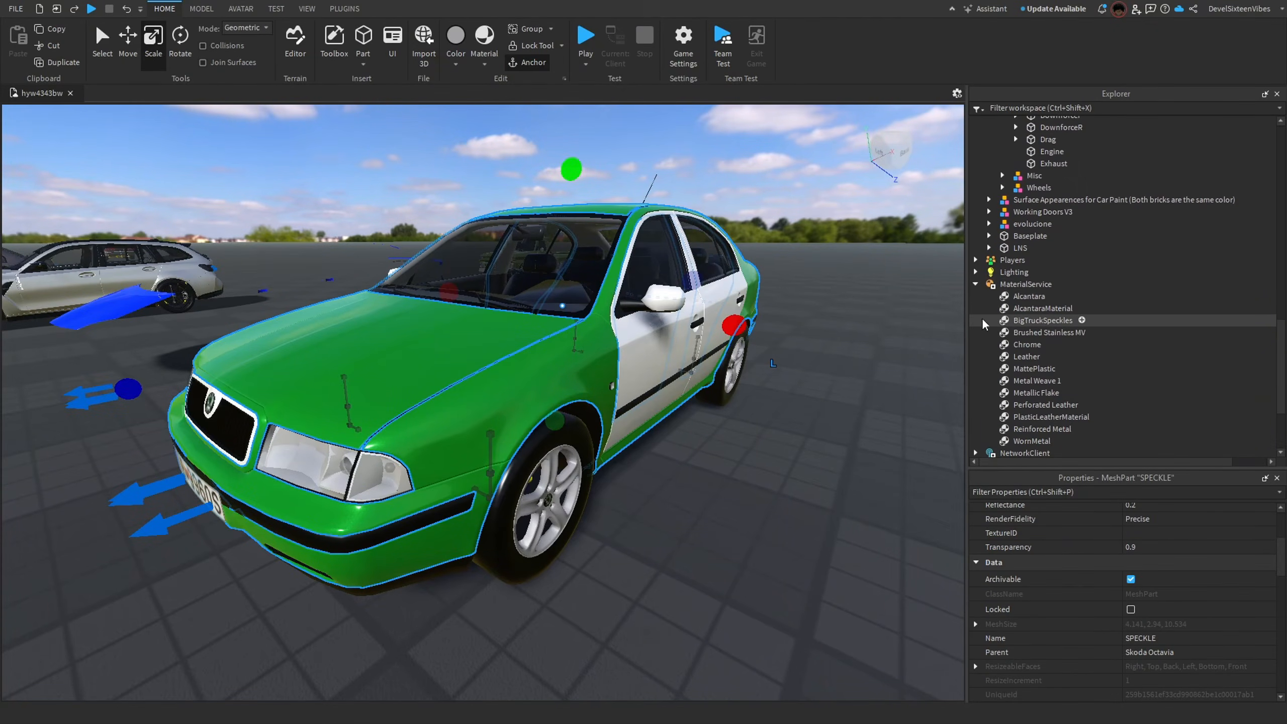
left_click(1026, 320)
right_click_drag(862, 381, 861, 380)
scroll(1181, 639, "up", 3)
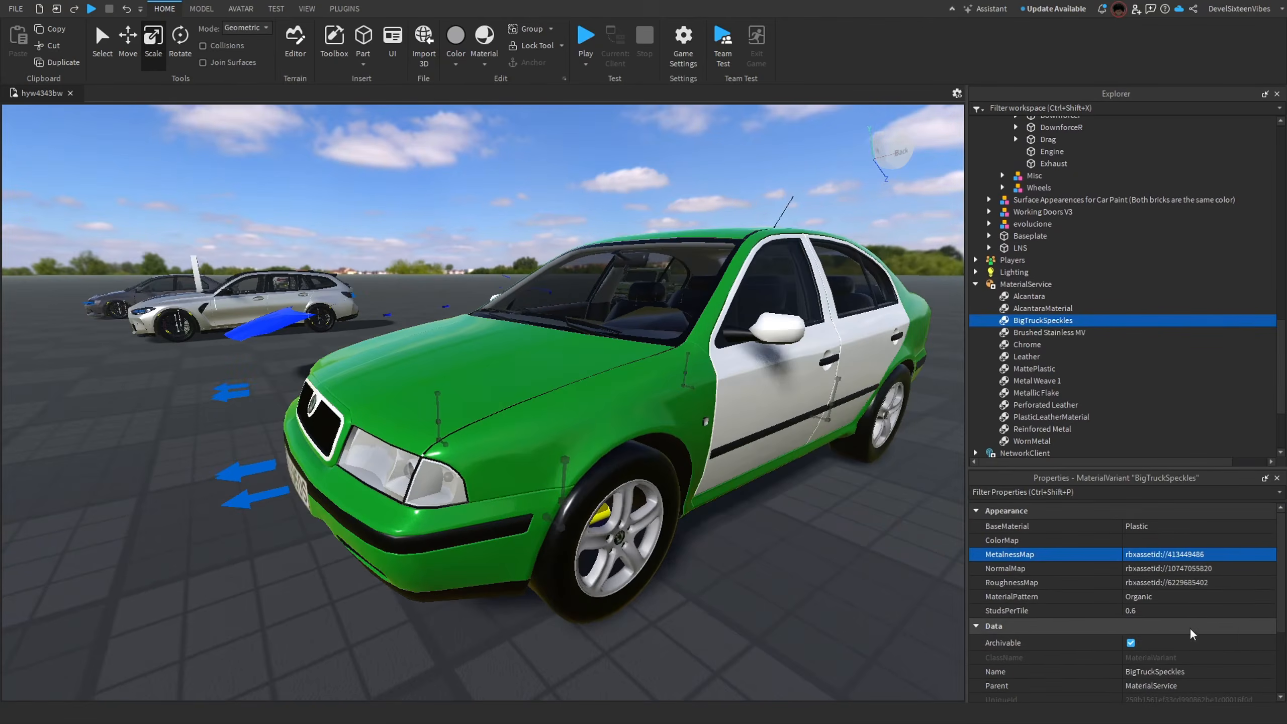
scroll(575, 459, "up", 10)
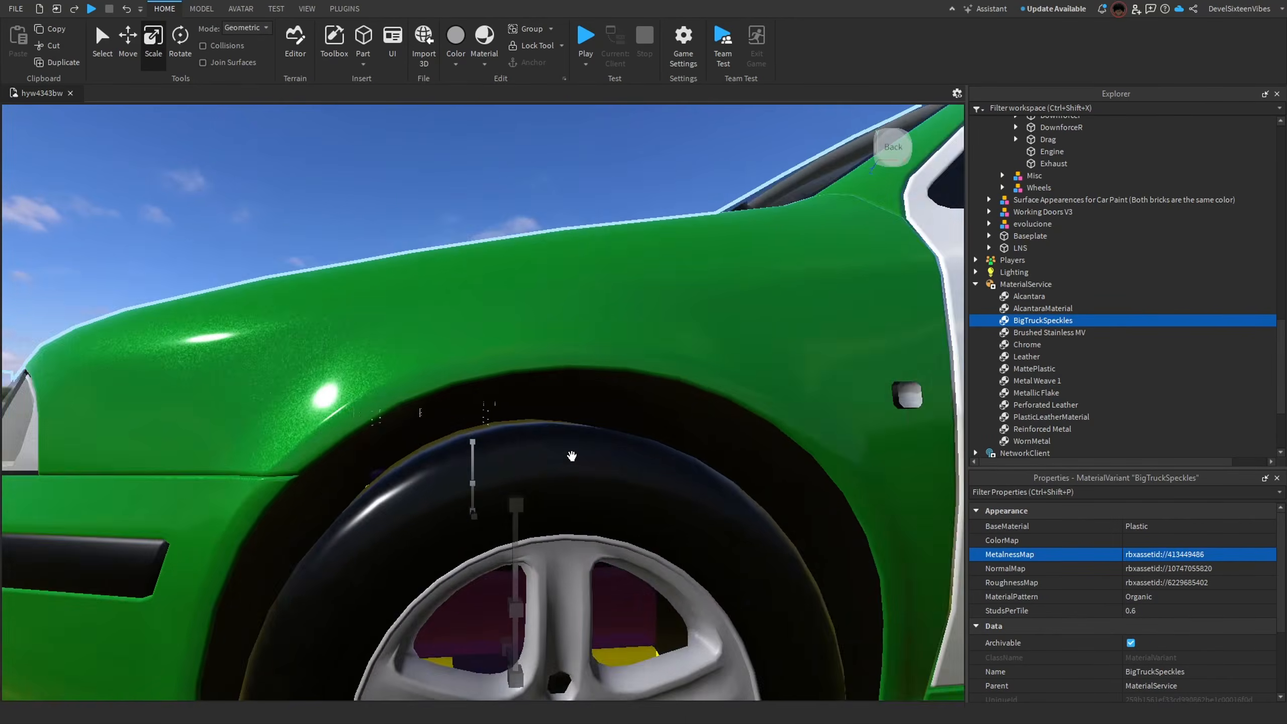
scroll(573, 456, "up", 2)
right_click_drag(572, 457, 571, 455)
scroll(572, 456, "down", 2)
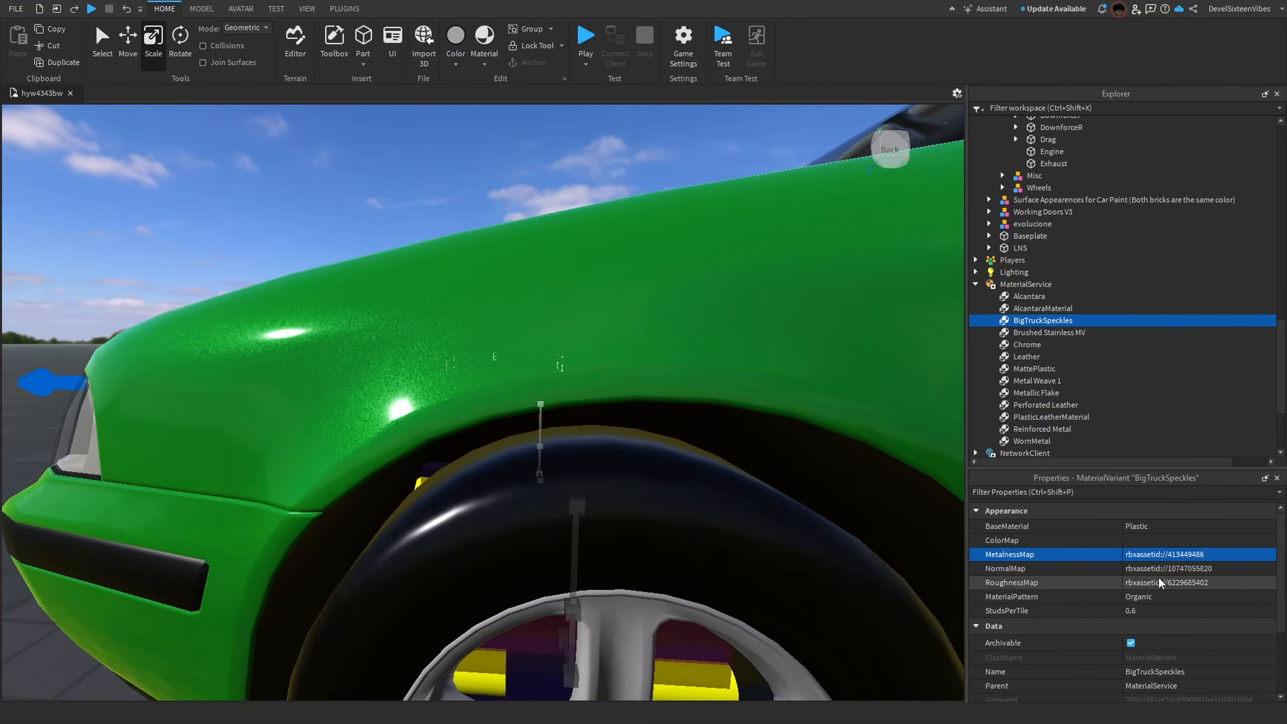
Try the Regular material pattern on BigTruckSpeckles, compare it on the hood, and restore Organic.
left_click(1259, 599)
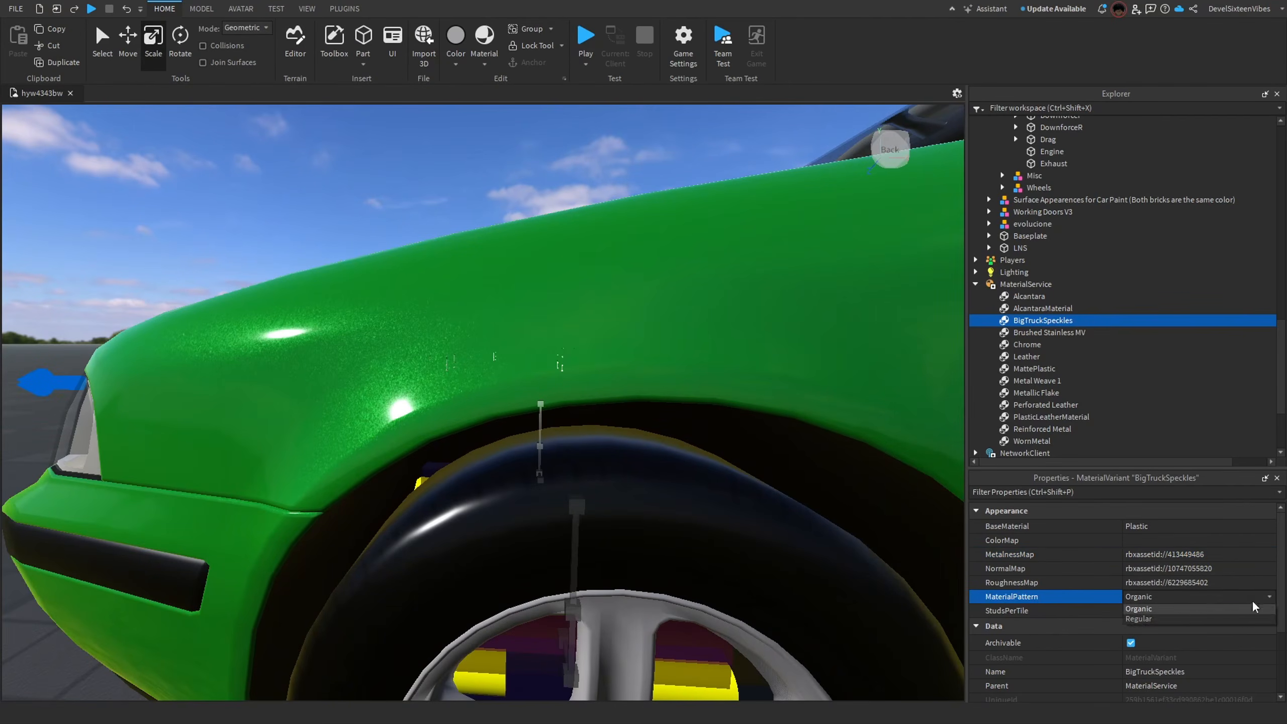
left_click(1168, 618)
right_click_drag(814, 543, 887, 501)
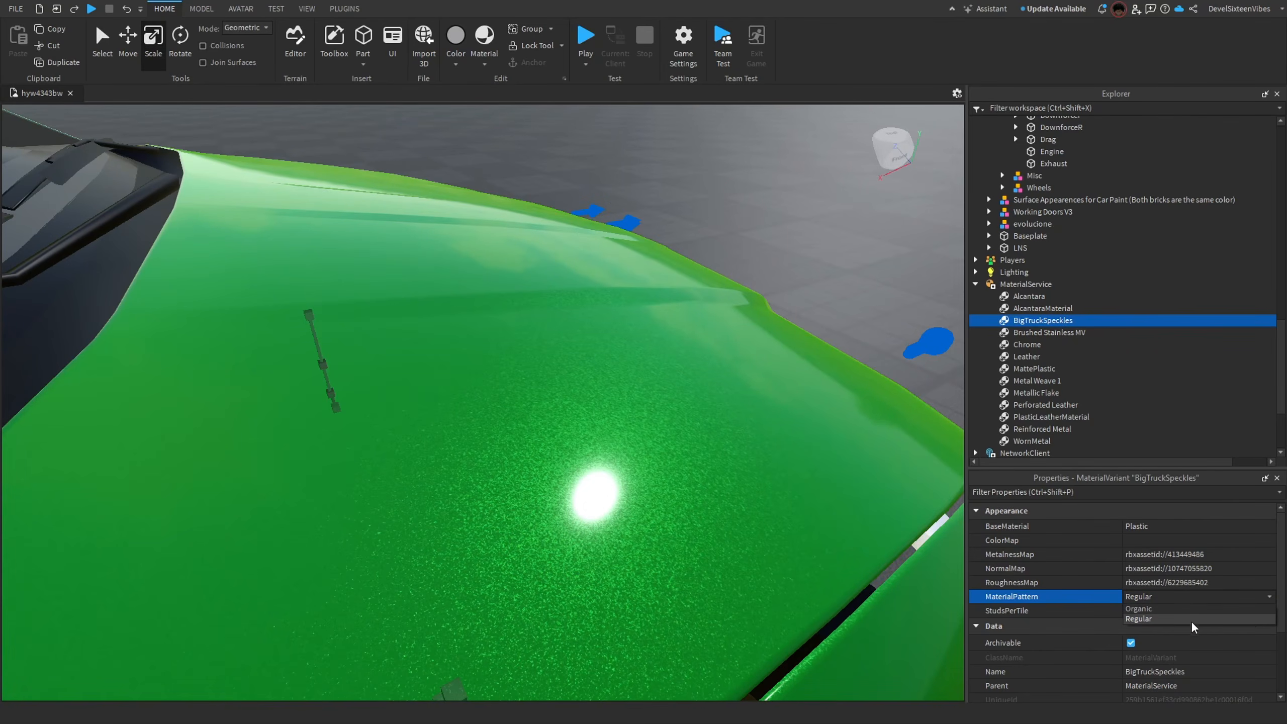
left_click(1142, 610)
right_click_drag(655, 466, 628, 437)
Collapse MaterialService, reselect the SPECKLE mesh, and examine the speckled green paint from several angles and distances.
left_click(977, 284)
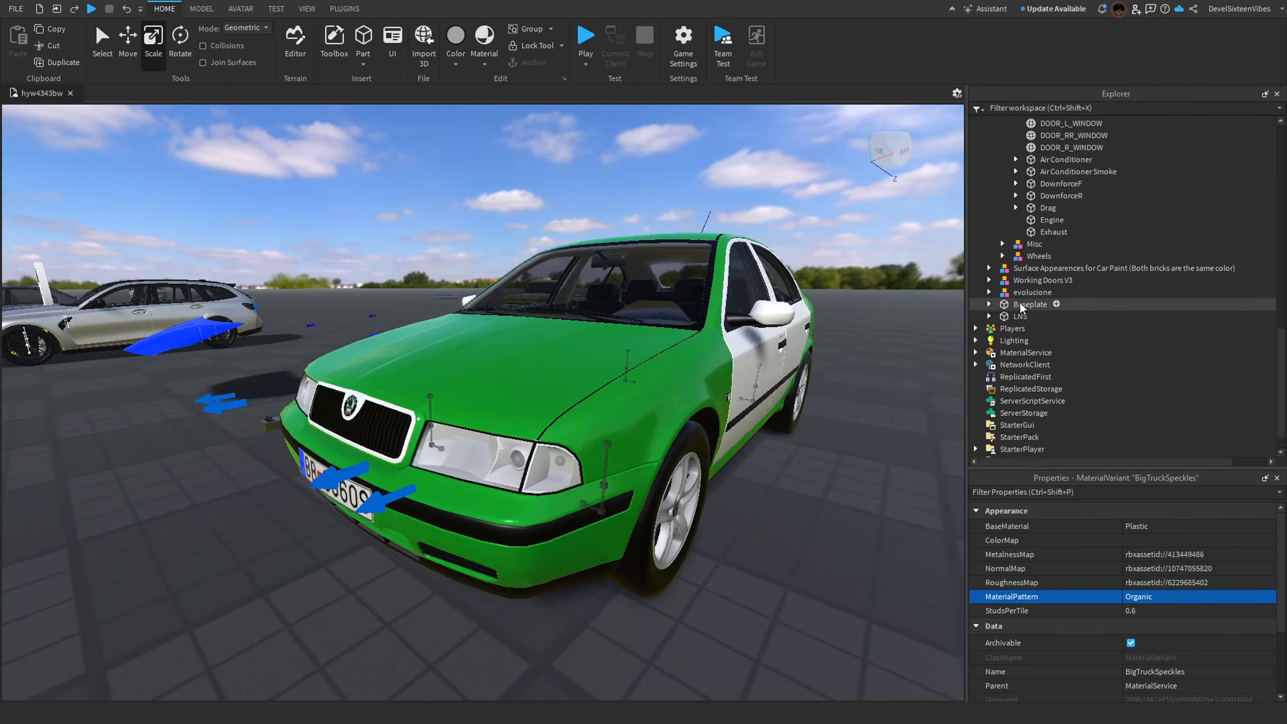
scroll(1034, 345, "up", 10)
scroll(1038, 339, "up", 5)
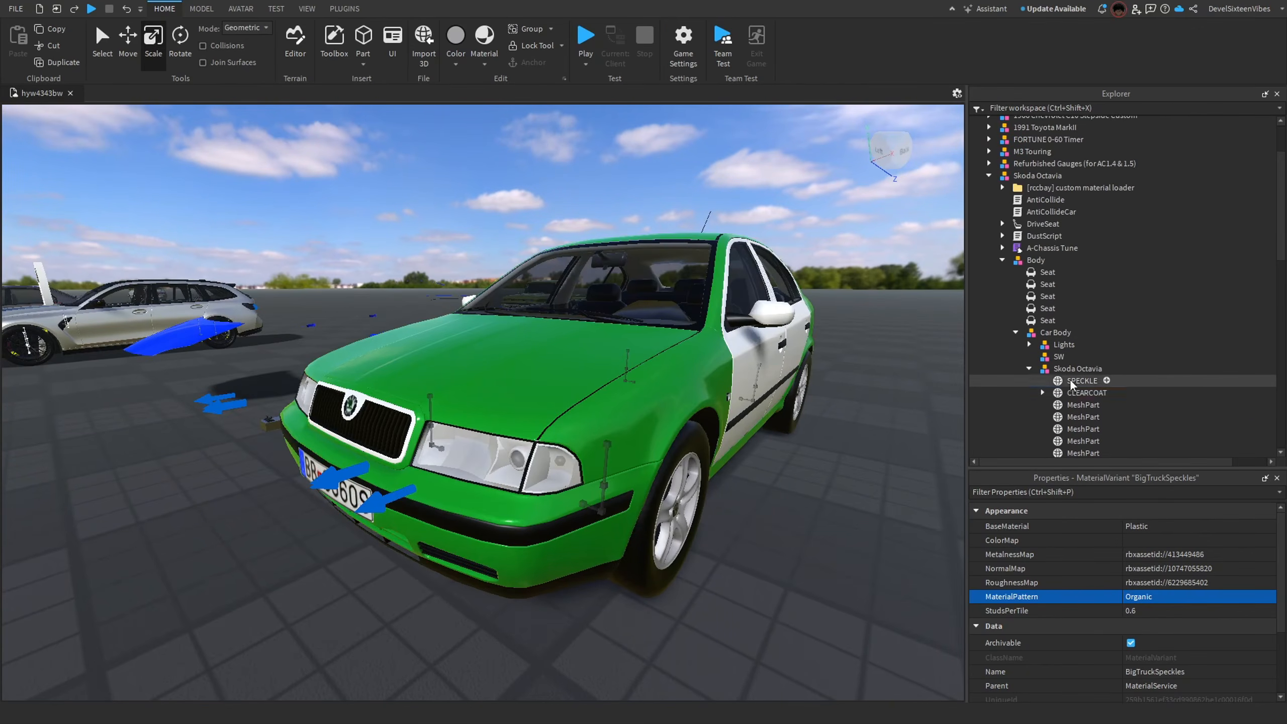
left_click(1083, 381)
scroll(755, 333, "up", 5)
scroll(755, 333, "down", 5)
right_click_drag(744, 420, 744, 413)
scroll(744, 411, "up", 3)
scroll(858, 396, "down", 3)
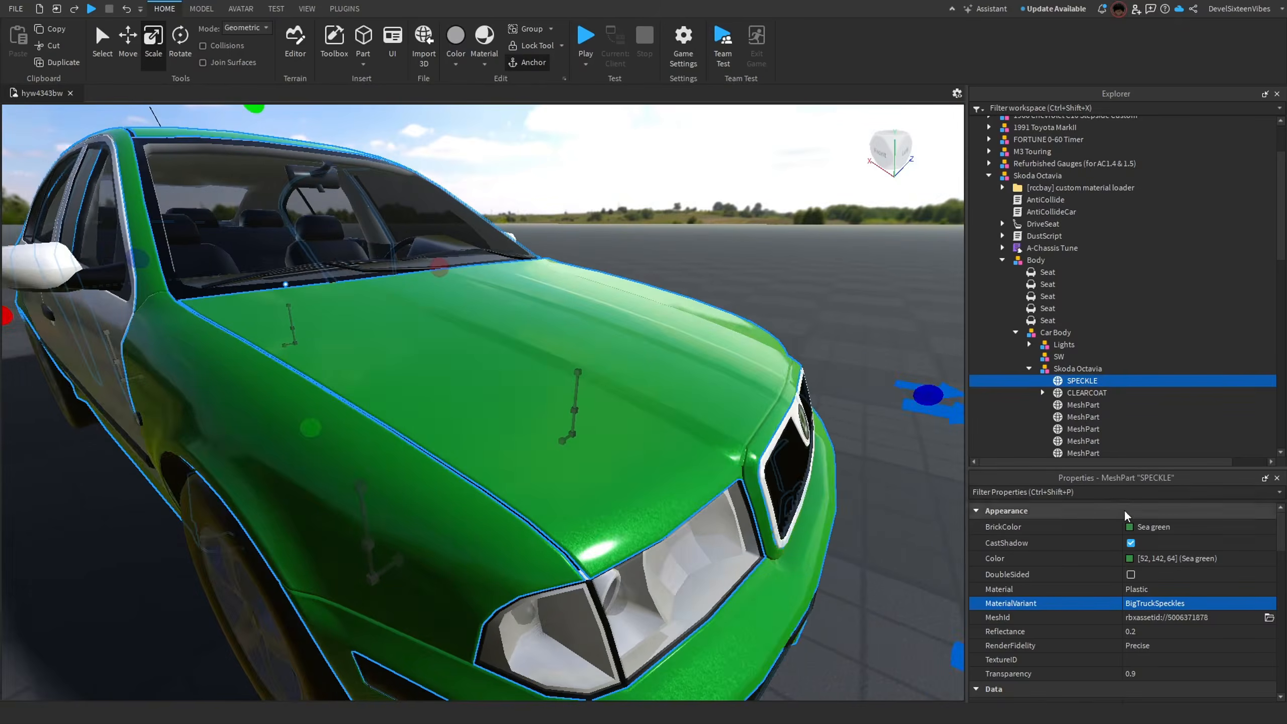
scroll(796, 434, "down", 5)
scroll(797, 434, "down", 3)
right_click_drag(517, 367, 520, 376)
scroll(520, 376, "up", 3)
scroll(521, 377, "down", 2)
scroll(520, 376, "up", 6)
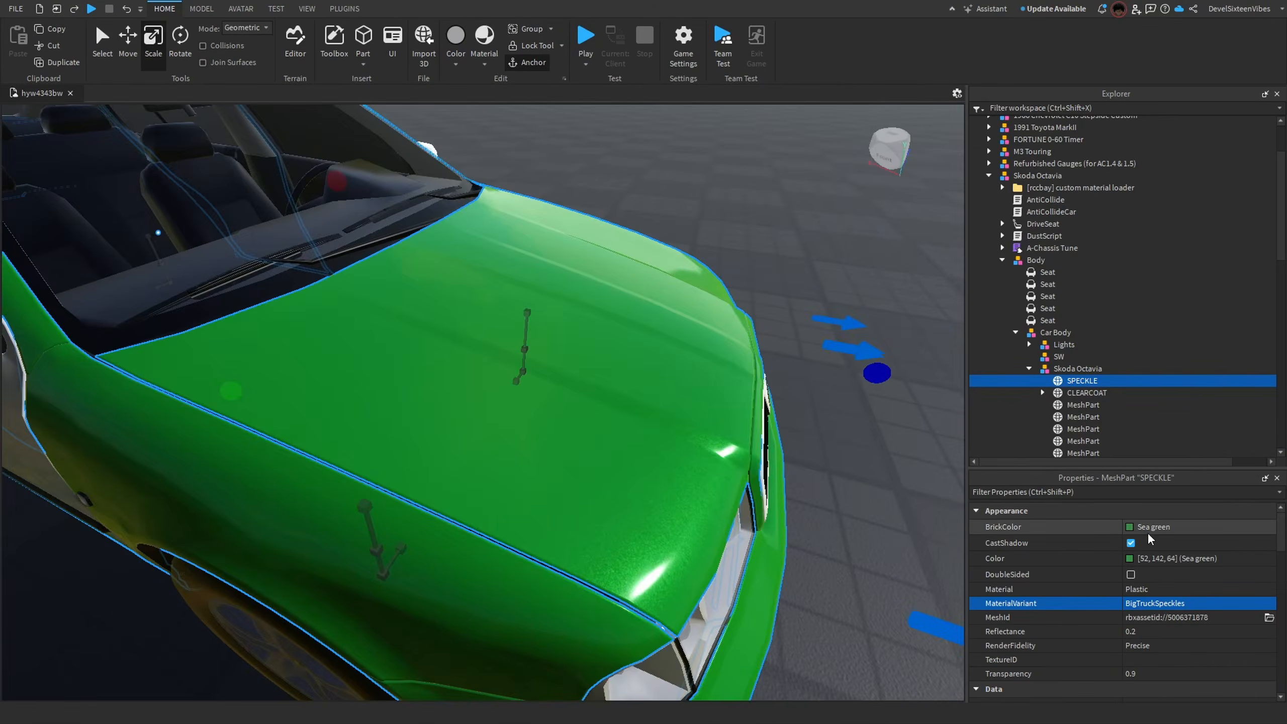
Set the SPECKLE mesh's BrickColor to Really blue and check the tinted hood.
left_click(1134, 527)
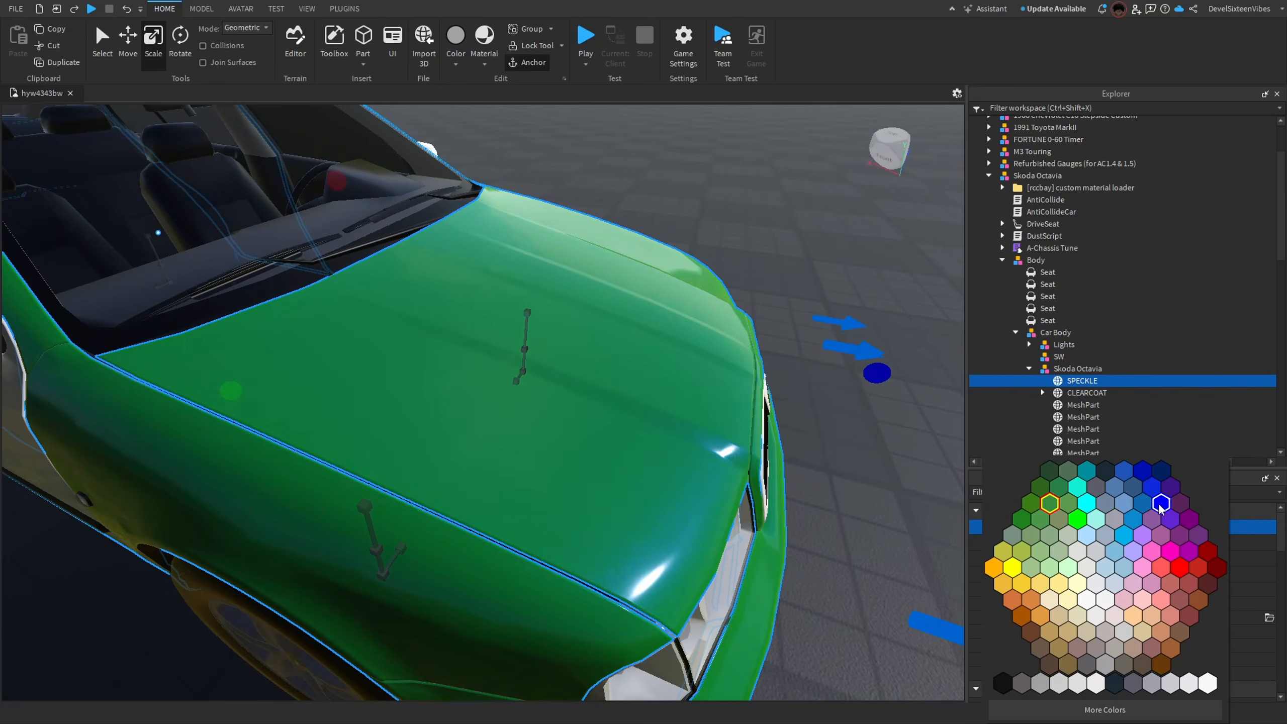
left_click(1151, 508)
scroll(692, 515, "down", 10)
scroll(697, 518, "up", 5)
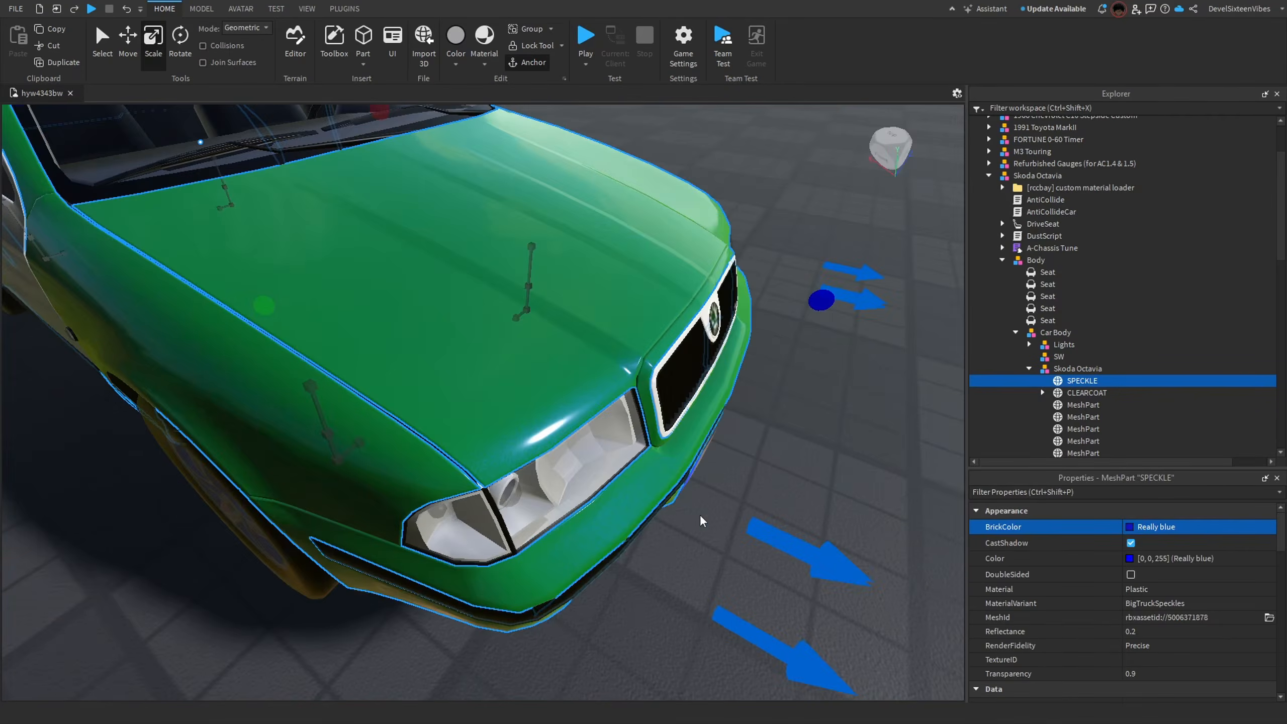
Raise the SPECKLE mesh's transparency to 0.97 and check the blue tint on the hood.
left_click(1240, 673)
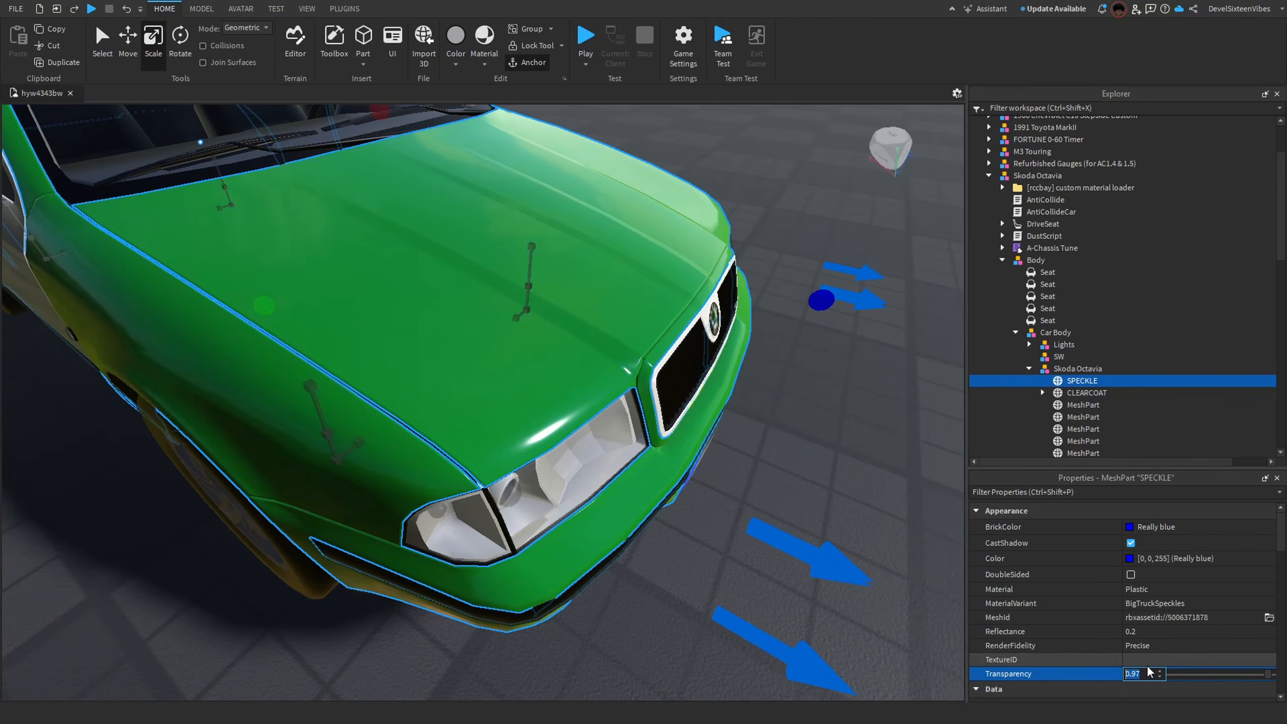
left_click(923, 509)
right_click_drag(922, 508, 895, 512)
scroll(919, 504, "down", 4)
scroll(896, 509, "up", 5)
Set the SPECKLE mesh's transparency to 0.93.
left_click(1083, 380)
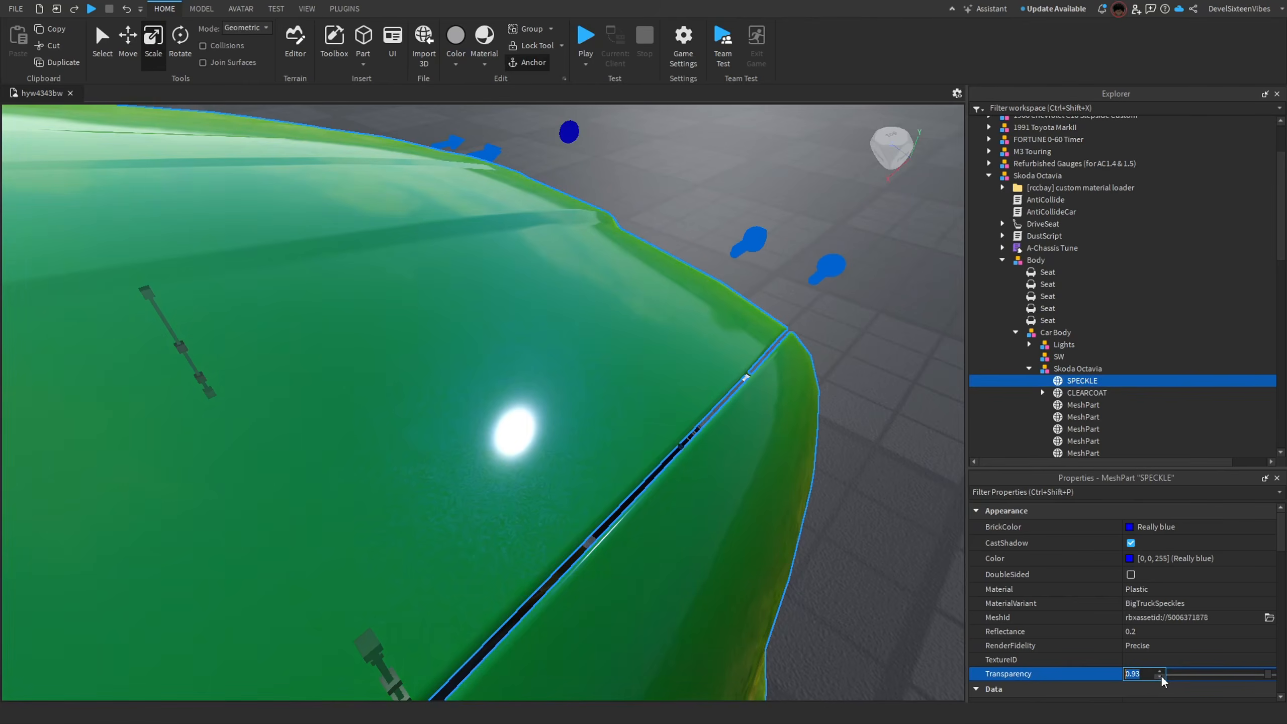
left_click(908, 503)
right_click_drag(908, 503, 905, 488)
Examine the layered paint of the whole Skoda from close up, from the side and from a distance.
key("w")
right_click_drag(706, 448, 704, 446)
key("s")
right_click_drag(643, 499, 678, 494)
key("s")
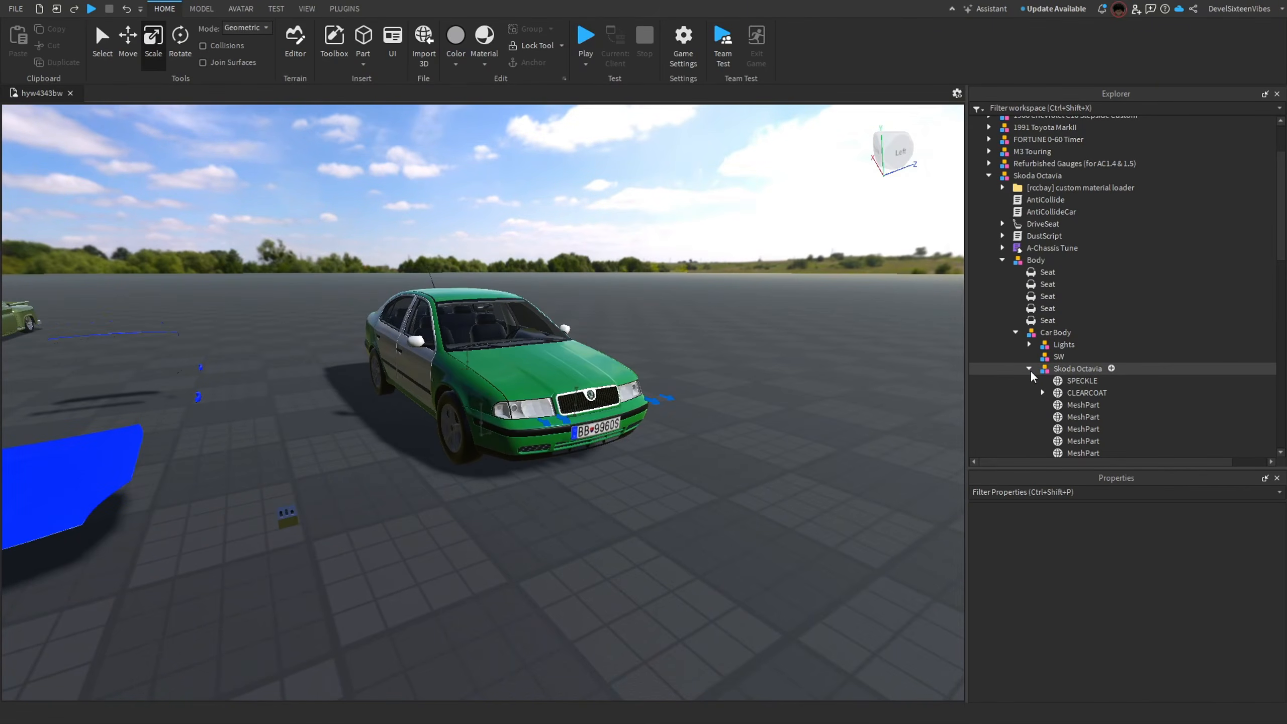
right_click_drag(770, 520, 771, 523)
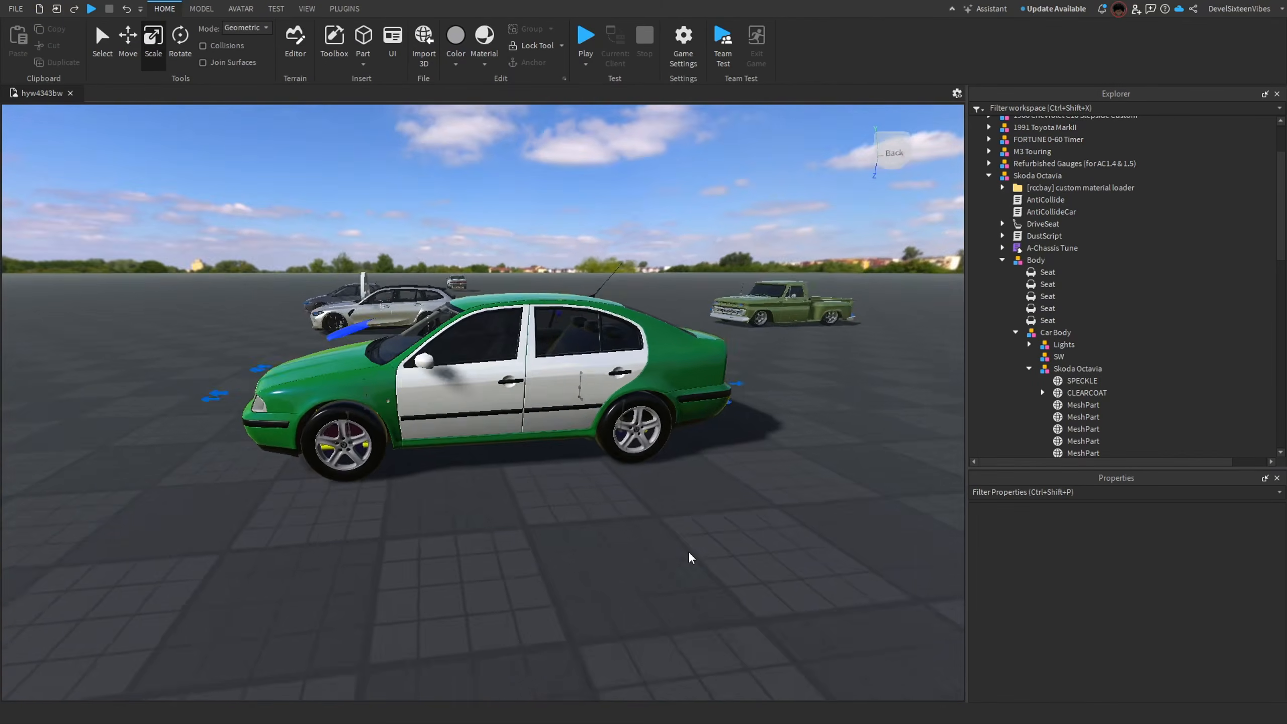
right_click_drag(689, 553, 689, 552)
key("w")
key("d")
right_click_drag(679, 420, 581, 391)
key("a")
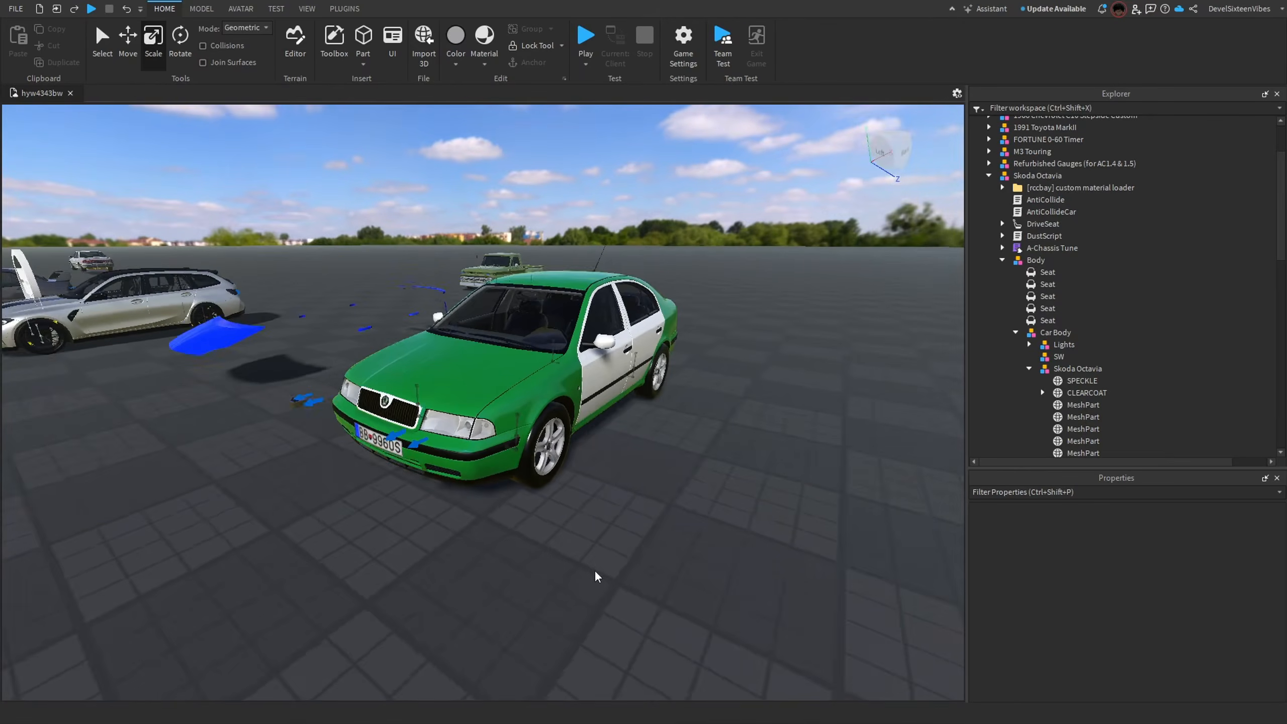
key("w")
key("a")
right_click_drag(595, 577, 592, 571)
key("w")
key("s")
key("d")
key("w")
key("s")
key("d")
right_click_drag(662, 510, 661, 511)
key("w")
key("a")
key("s")
key("d")
key("w")
key("w")
key("d")
key("s")
key("a")
key("w")
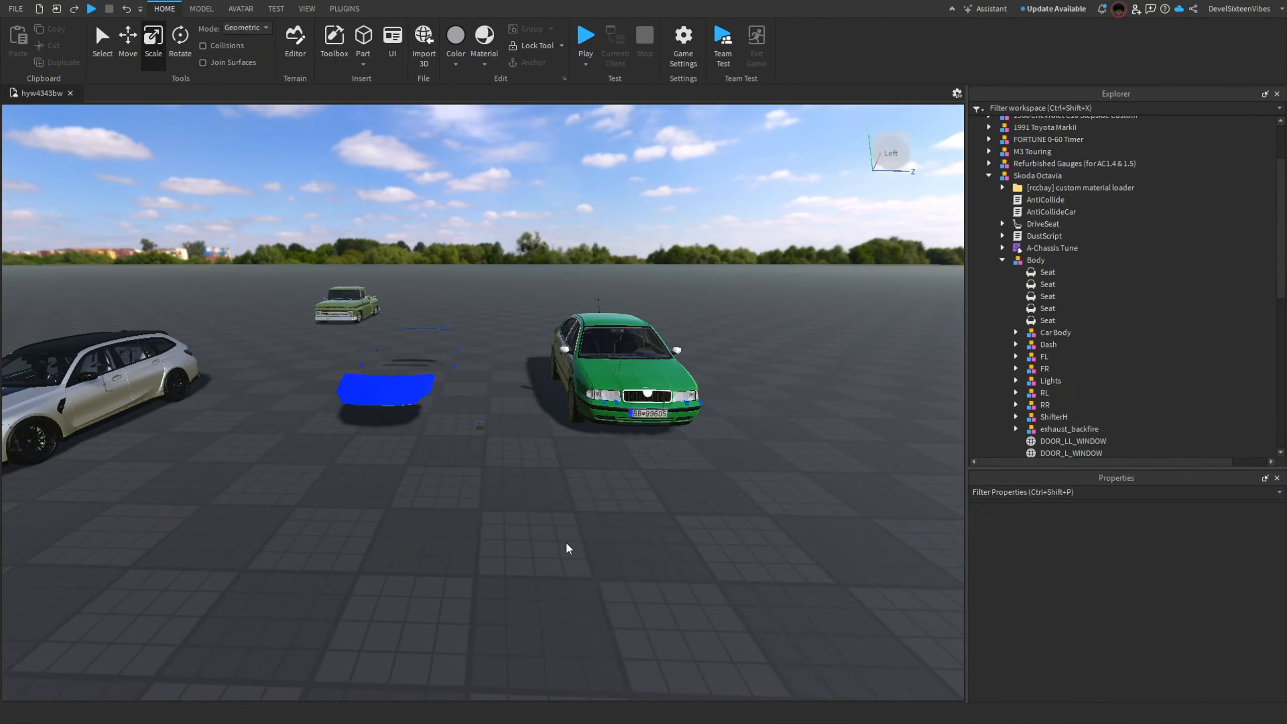
Select the Refurbished Gauges model standing next to the silver M3 Touring and view it up close.
right_click_drag(556, 543, 556, 543)
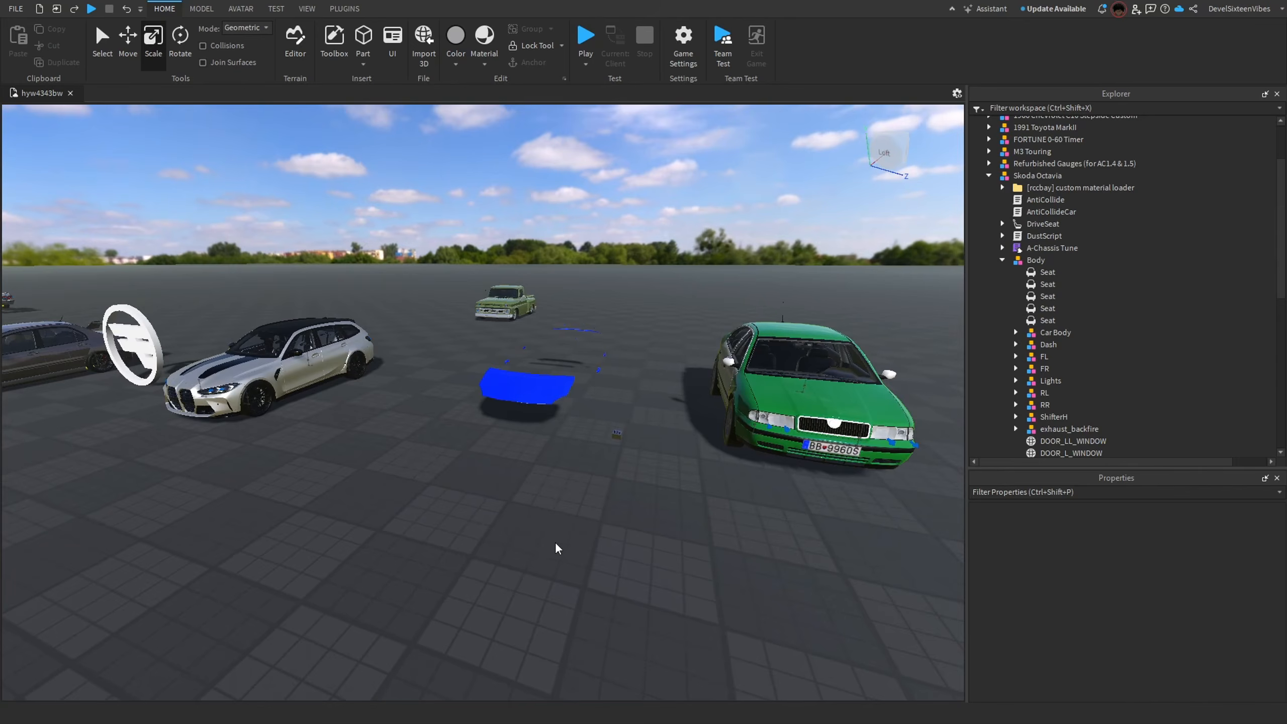
right_click_drag(556, 543, 556, 543)
key("a")
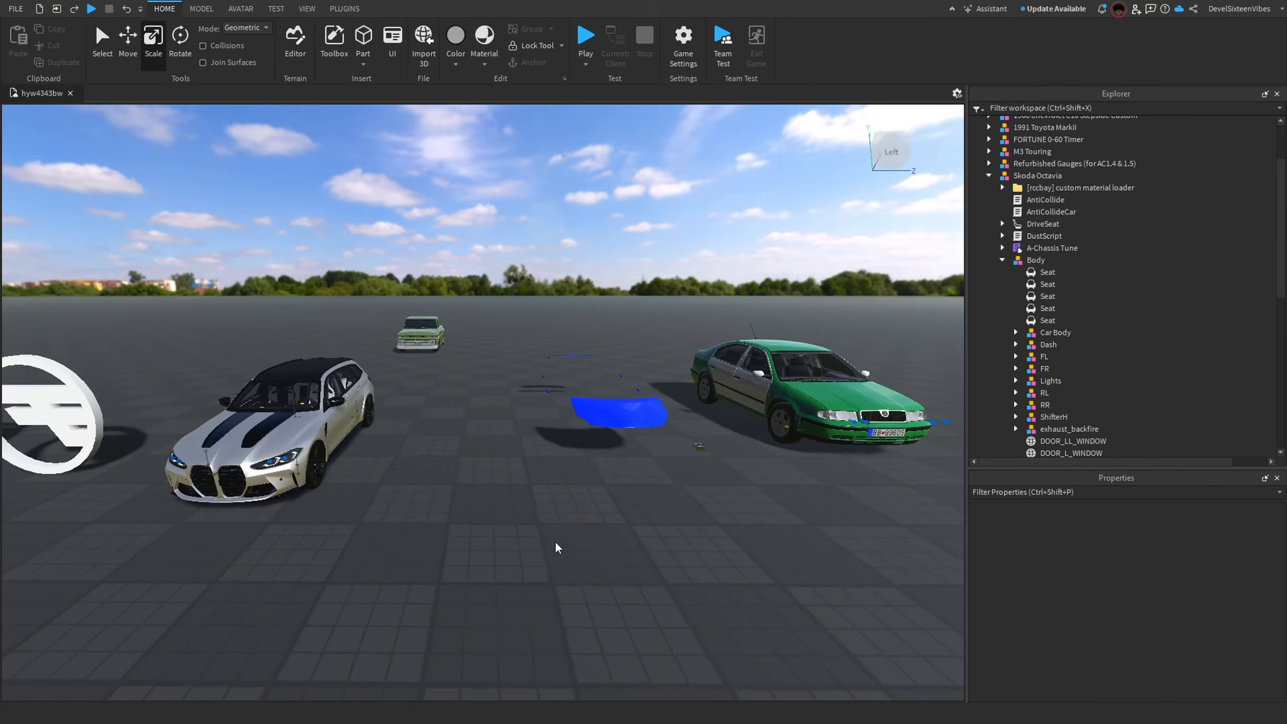
key("w")
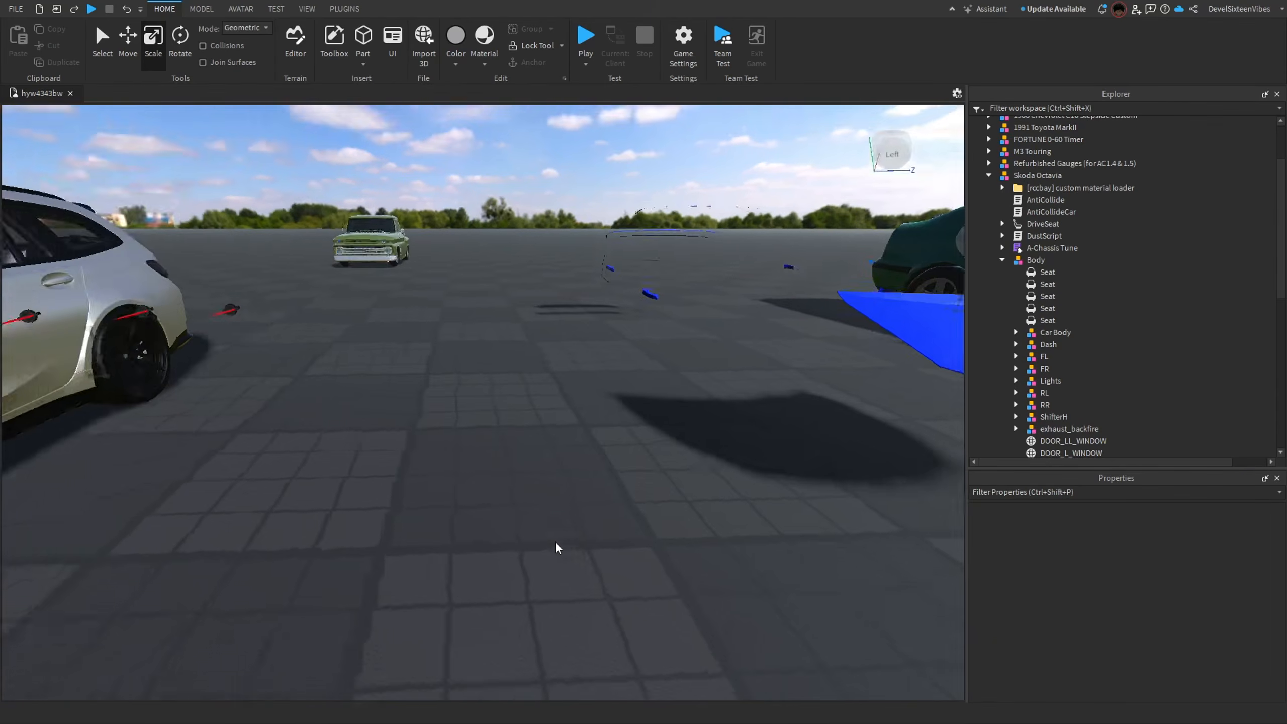
key("s")
right_click_drag(556, 543, 555, 542)
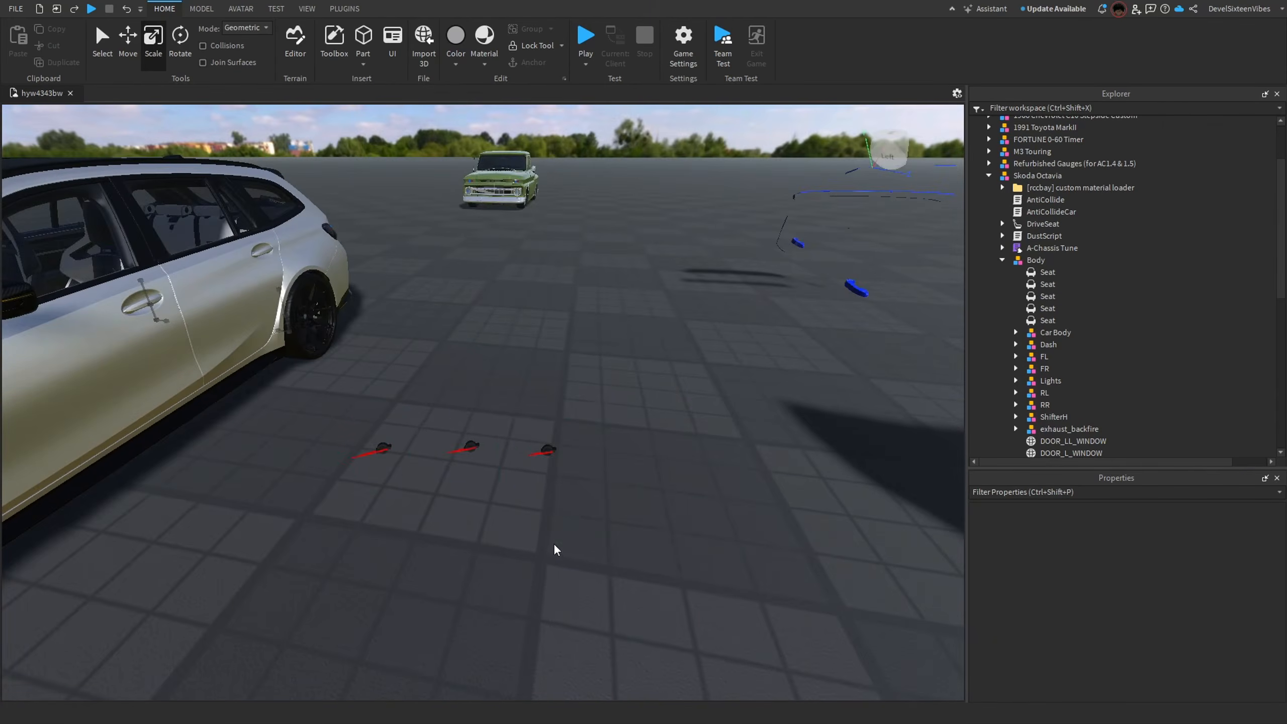
left_click(552, 465)
right_click_drag(526, 488, 526, 488)
key("w")
key("s")
key("w")
key("s")
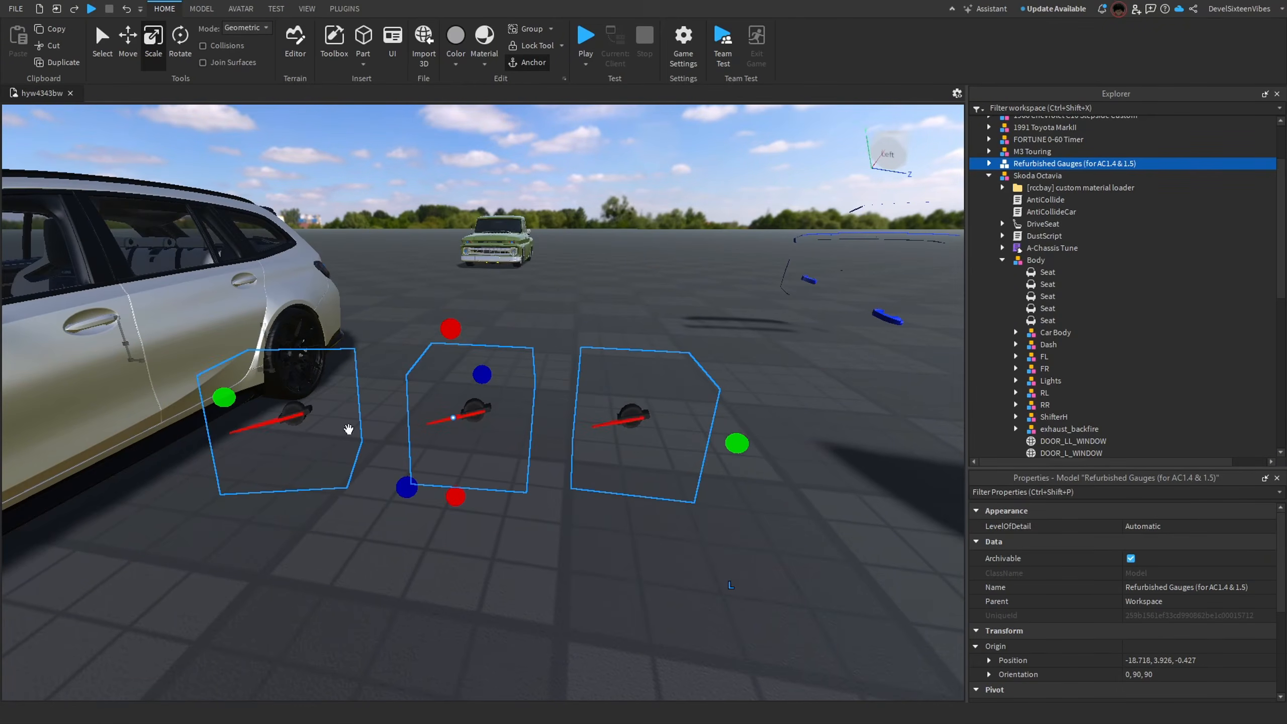
Examine the three gauges, and expand the Refurbished Gauges model and its Place in Misc group.
right_click_drag(442, 400, 442, 400)
key("a")
right_click_drag(544, 380, 544, 379)
key("d")
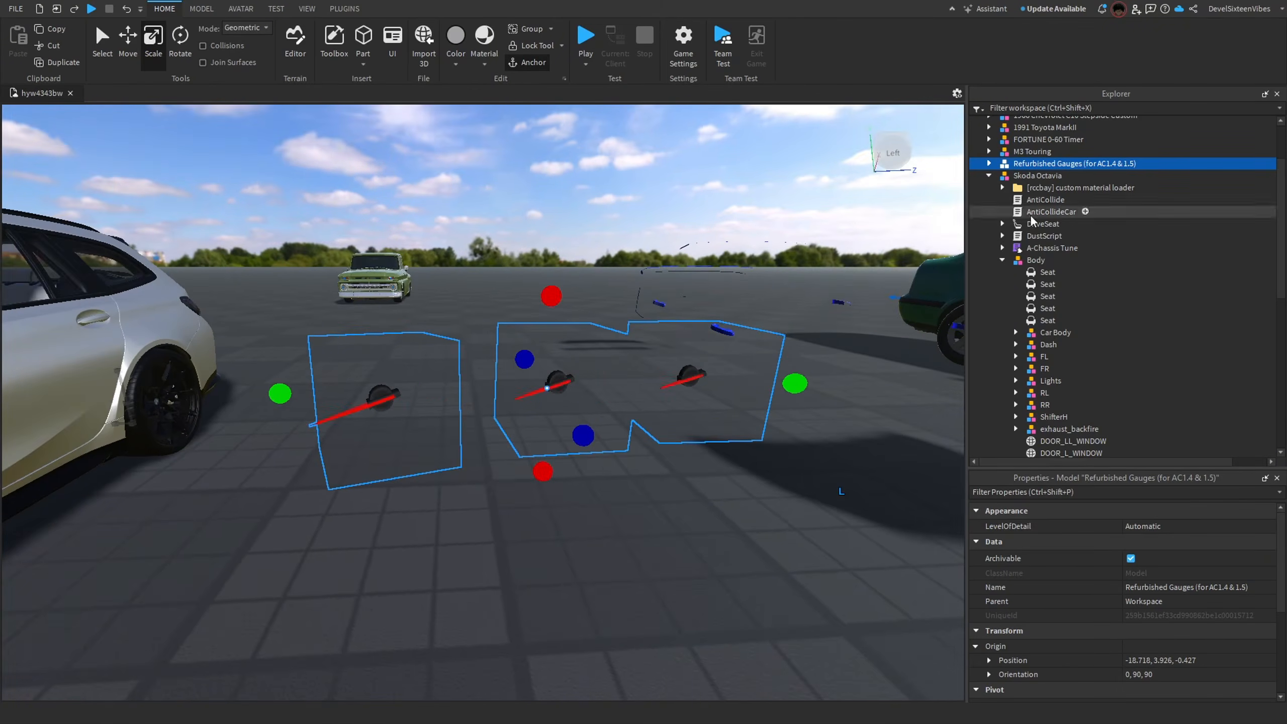
left_click(988, 163)
left_click(1003, 199)
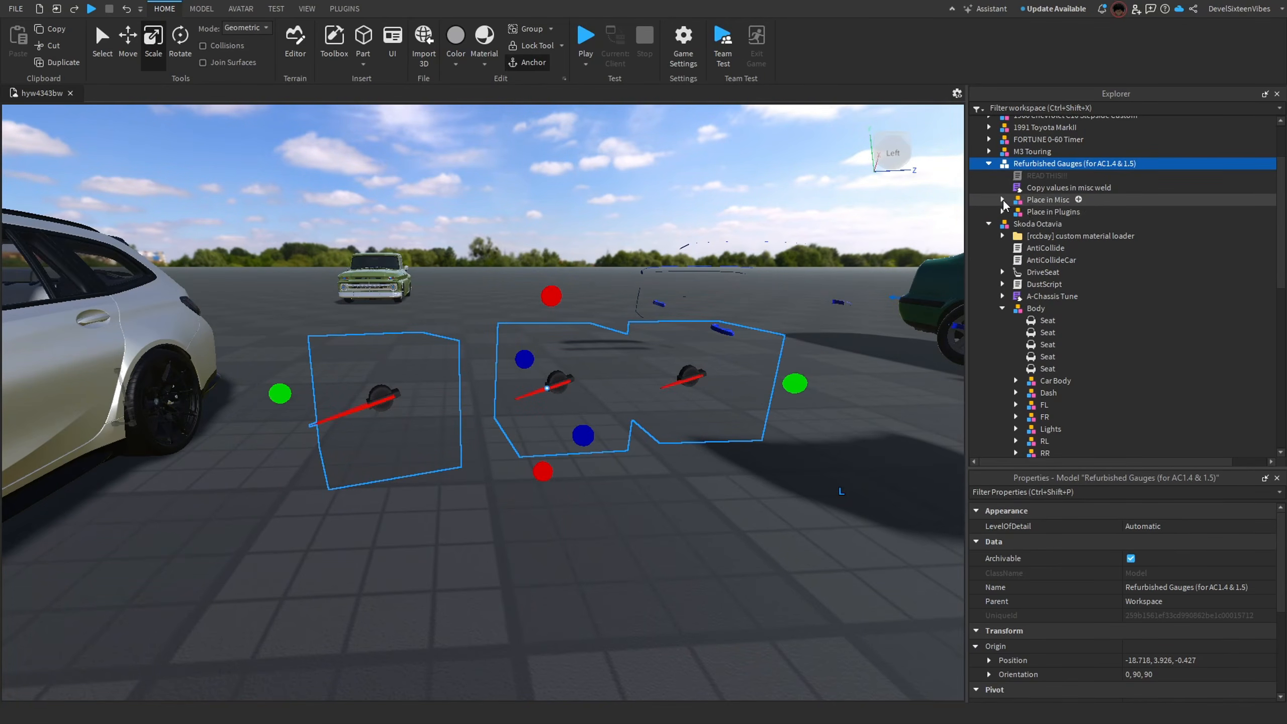
Examine how the Boost, Speedo and Tach gauges are built by expanding their groups and the Parts inside Speedo and Tach.
left_click(1016, 211)
left_click(1030, 224)
left_click(1029, 225)
right_click_drag(893, 253, 841, 254)
key("d")
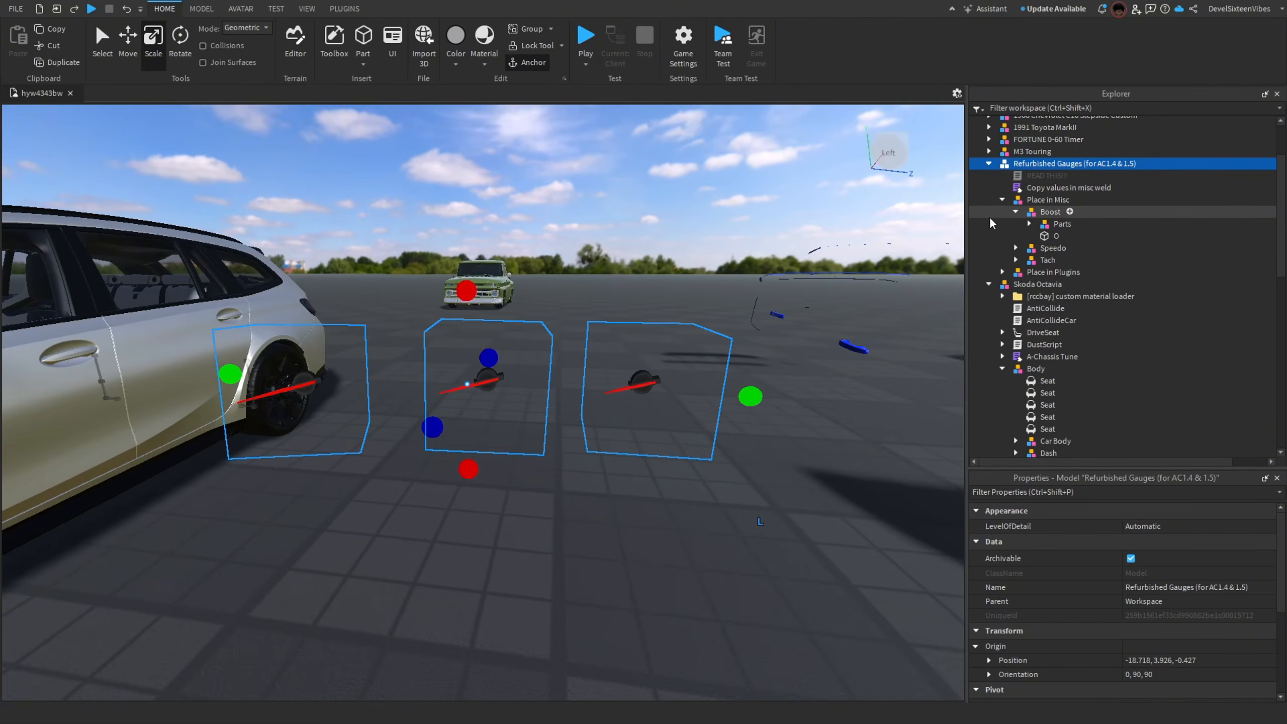
left_click(1017, 213)
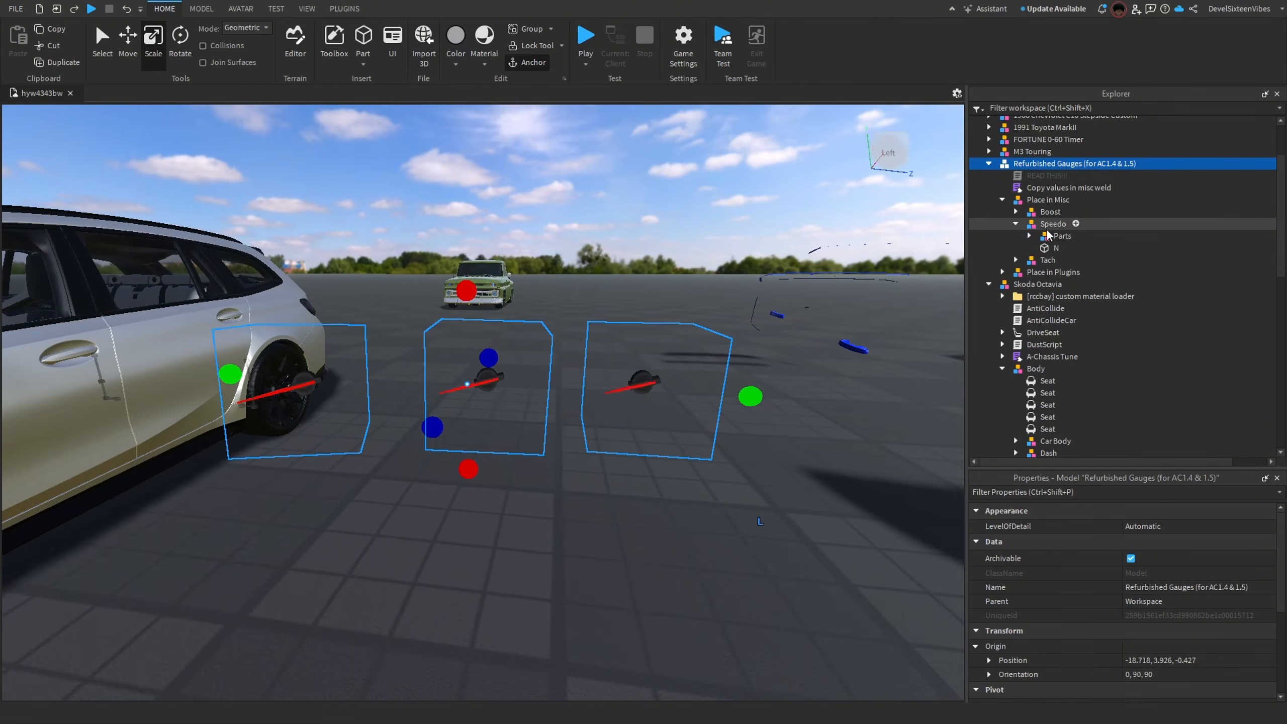
left_click(1030, 236)
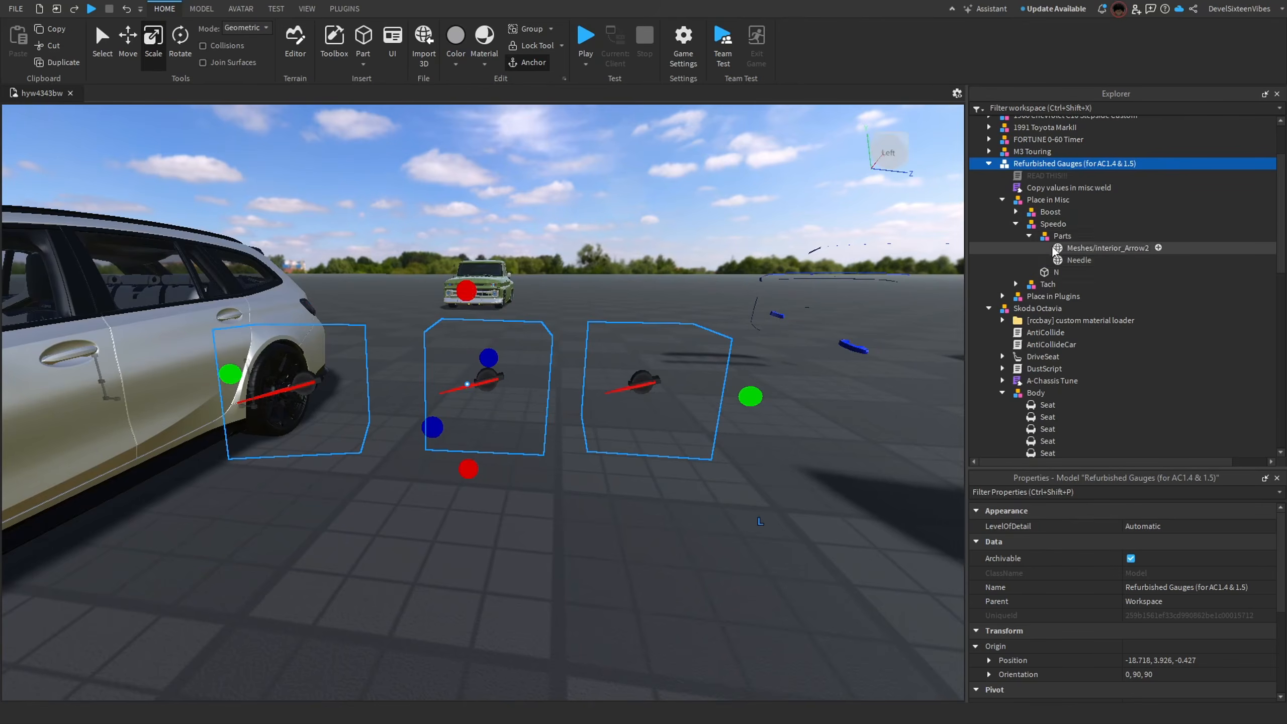
left_click(1022, 273)
left_click(1017, 284)
left_click(1029, 296)
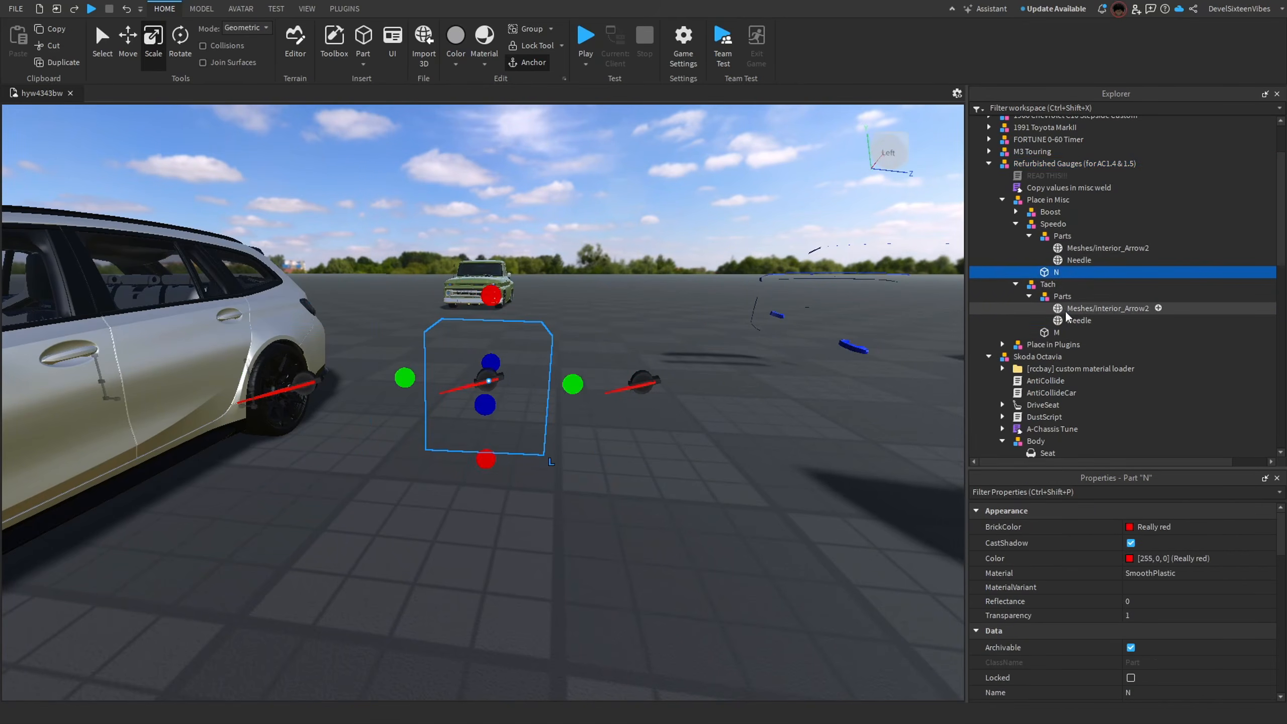
Set the transparency of the arrow and needle meshes in the Speedo and Tach gauges to 1.
left_click(1066, 310)
left_click(1079, 320, "ctrl")
left_click(1079, 260, "ctrl")
left_click(1090, 248, "ctrl")
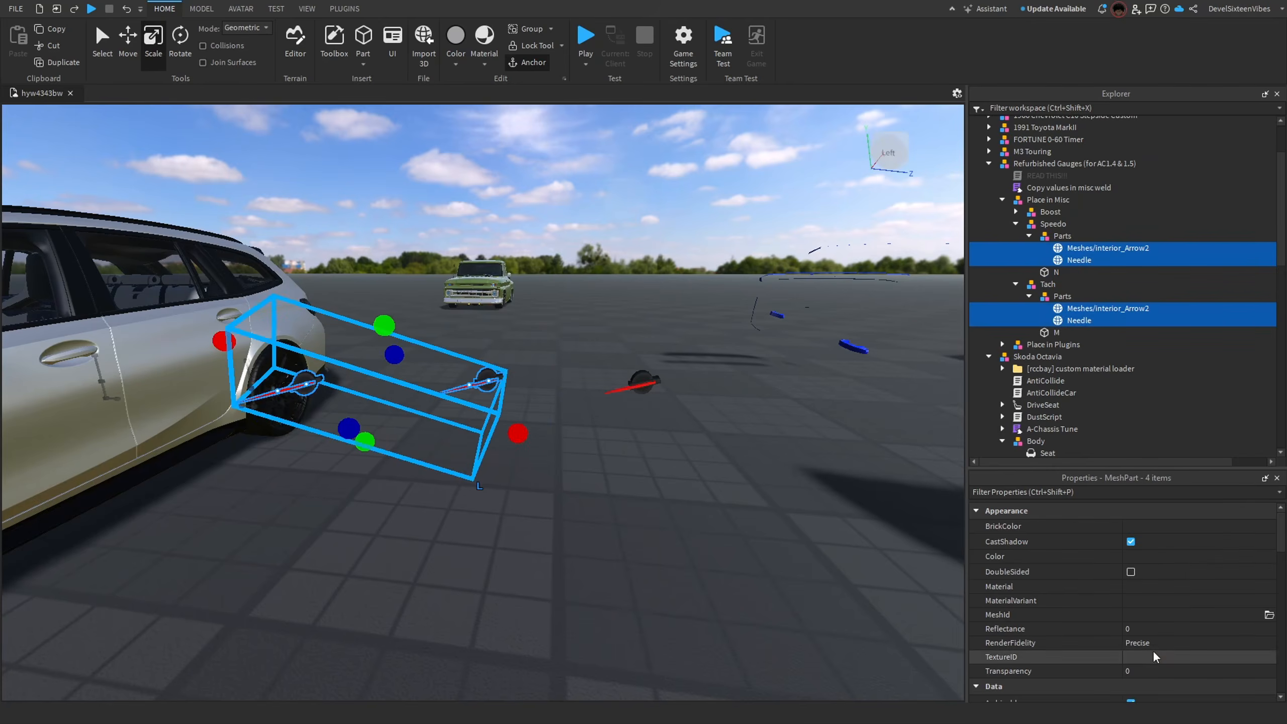
left_click(1161, 672)
left_click(785, 589)
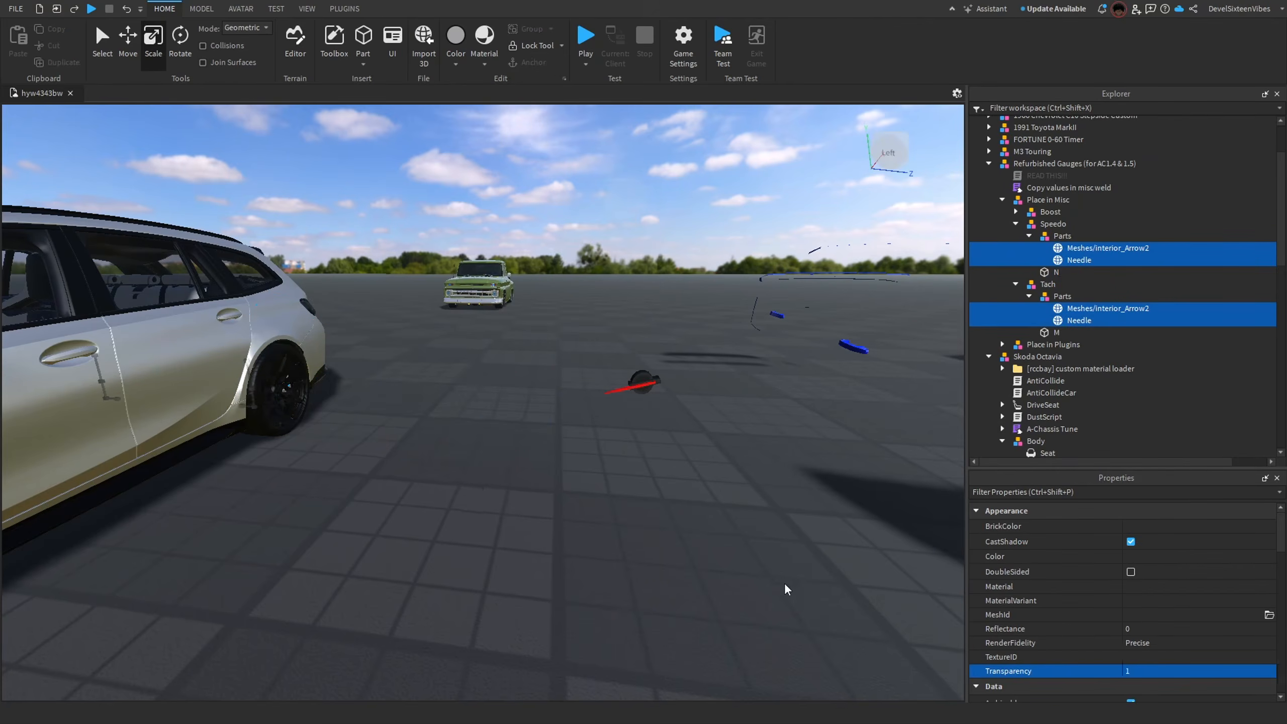
right_click_drag(785, 590, 755, 596)
key("d")
key("s")
key("w")
key("s")
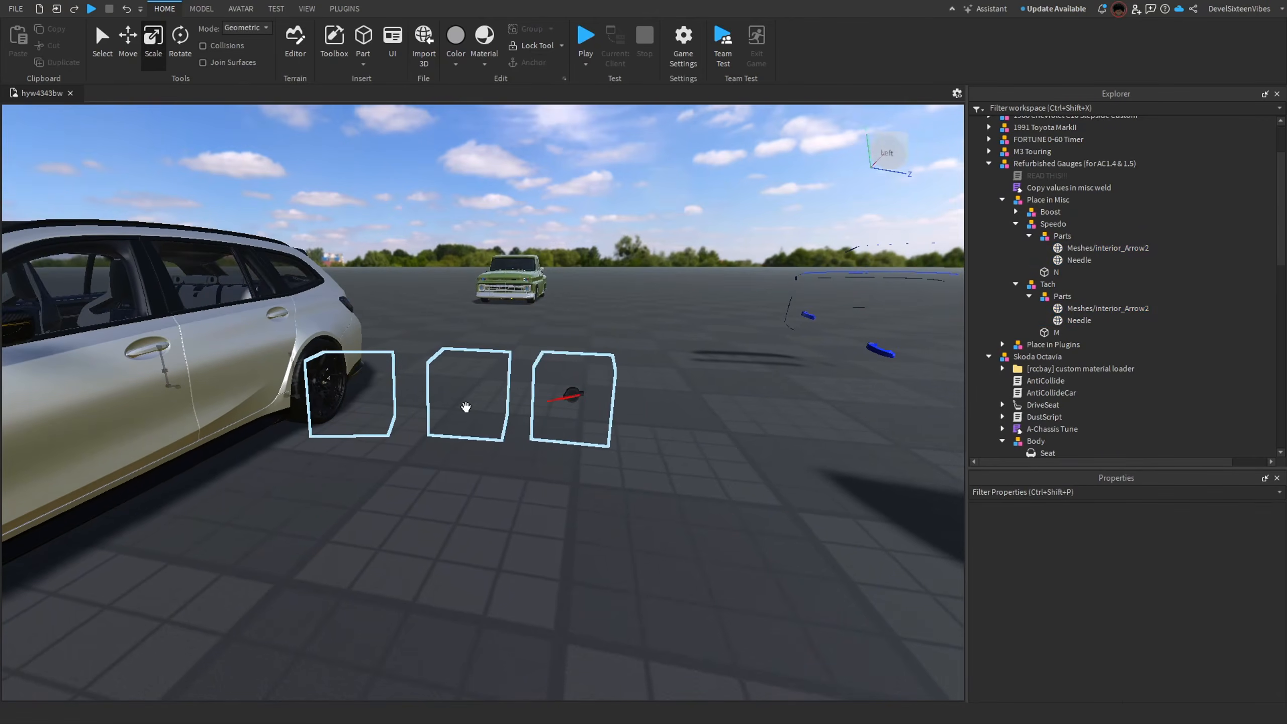
Collapse the gauge groups and move the whole Refurbished Gauges model into the Skoda's interior, onto the middle of the dashboard.
left_click(1030, 236)
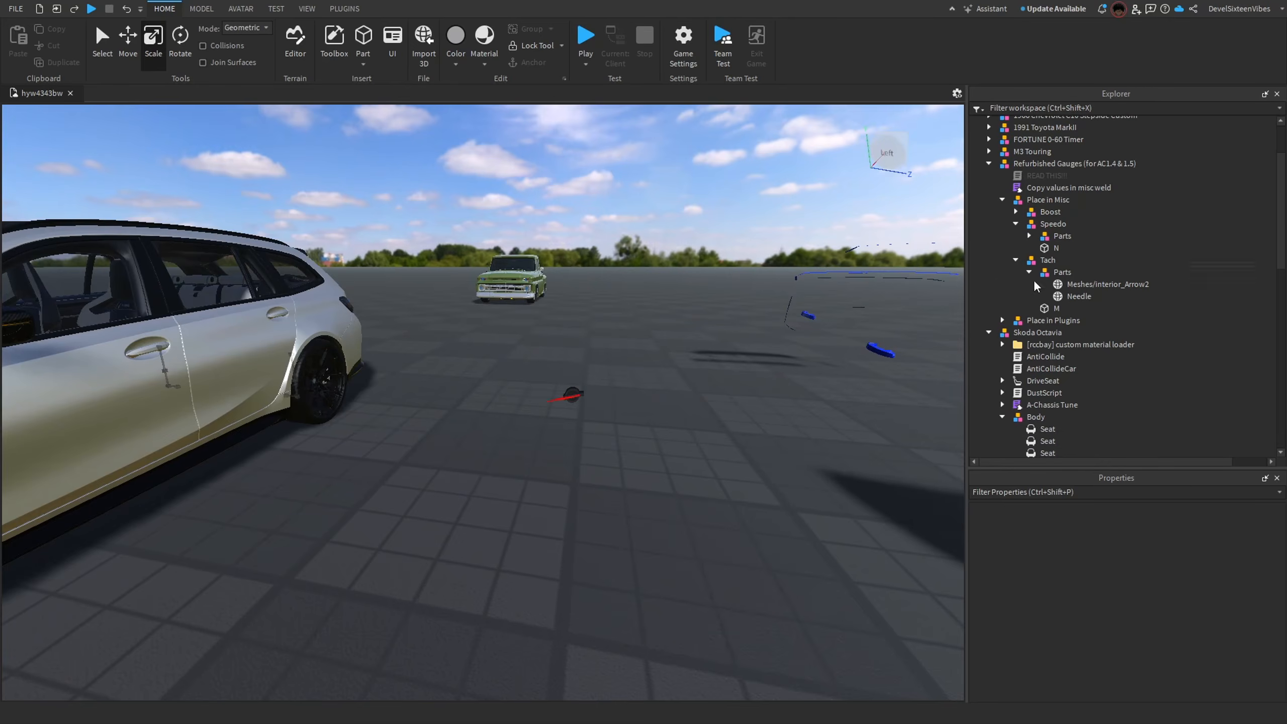
left_click(1029, 273)
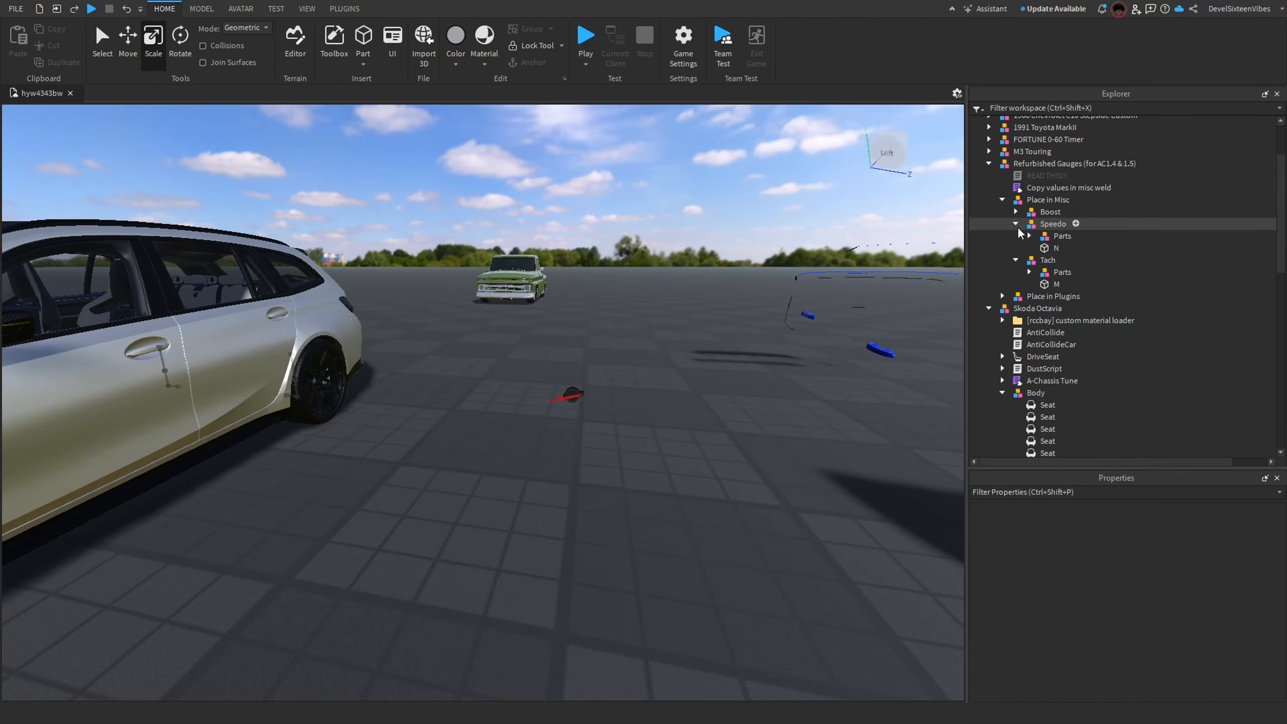
left_click(1017, 224)
left_click(1003, 200)
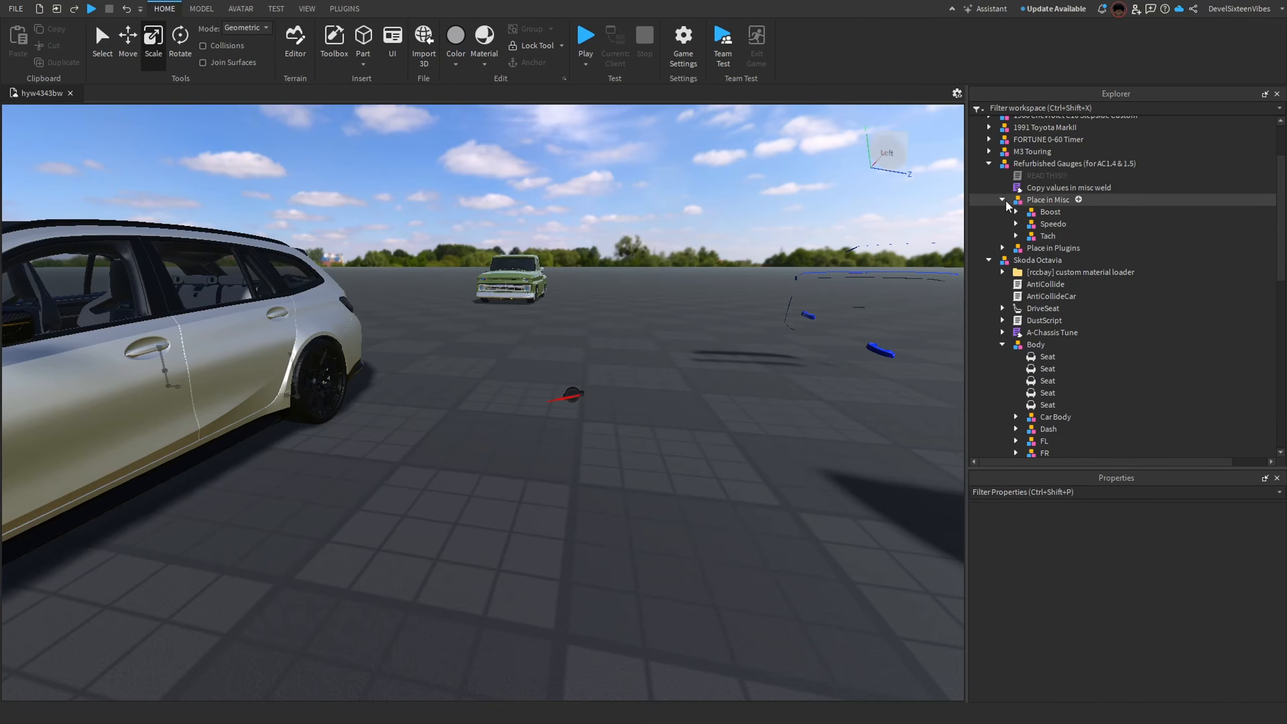
left_click(1044, 163)
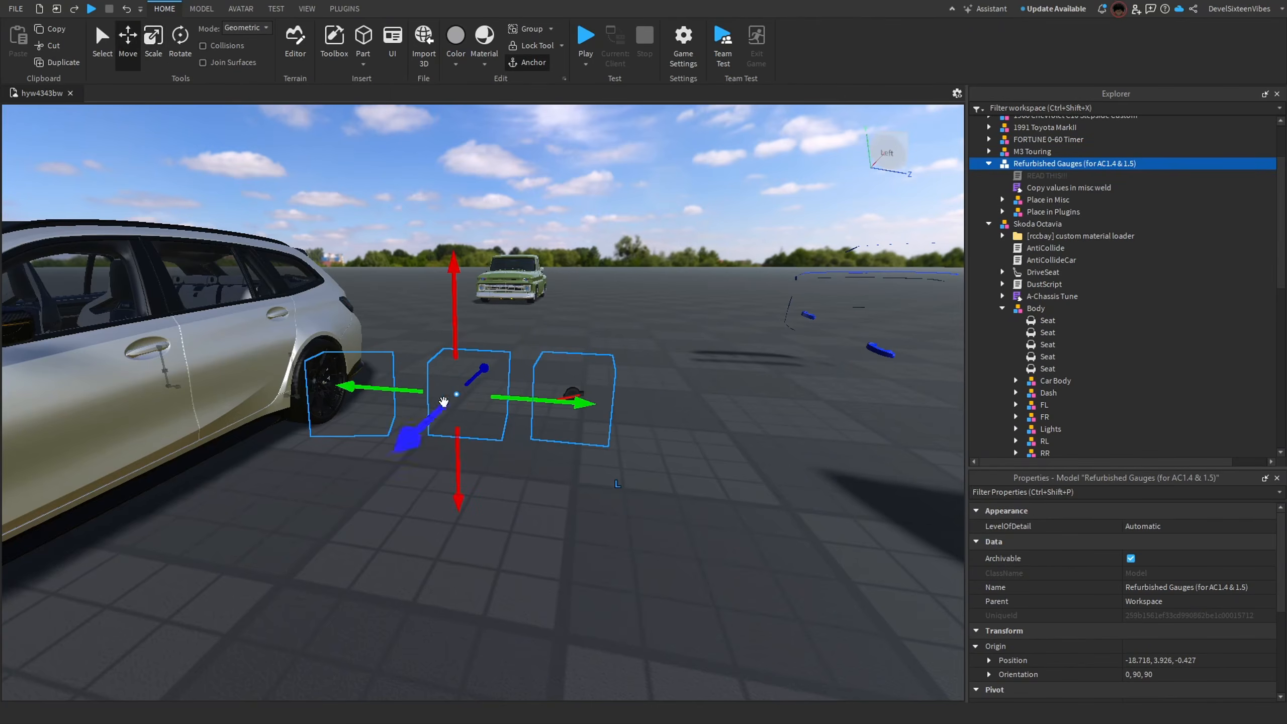
left_click_drag(458, 395, 596, 526)
right_click_drag(596, 526, 596, 526)
scroll(638, 407, "down", 3)
left_click_drag(597, 527, 522, 599)
scroll(601, 340, "up", 3)
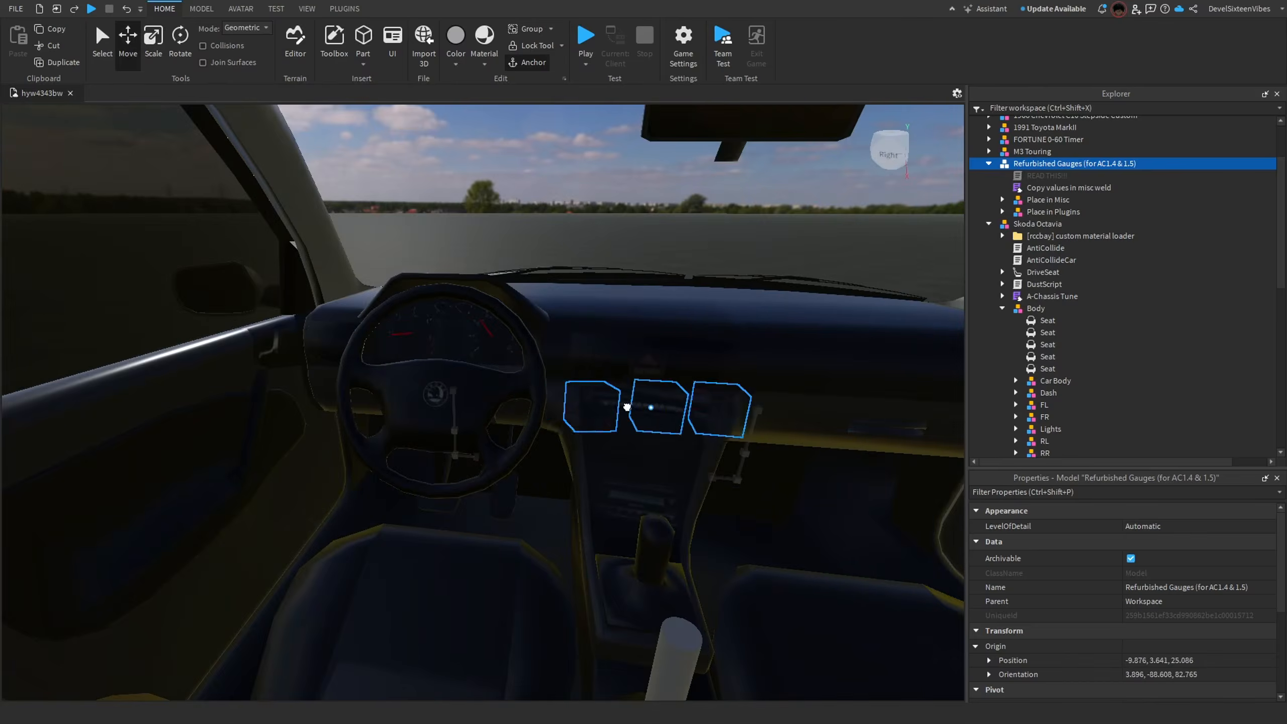
Move the gauges model to the driver's side and up to the instrument cluster behind the Skoda's steering wheel.
scroll(389, 360, "down", 5)
right_click_drag(557, 601, 519, 567)
left_click_drag(477, 530, 742, 532)
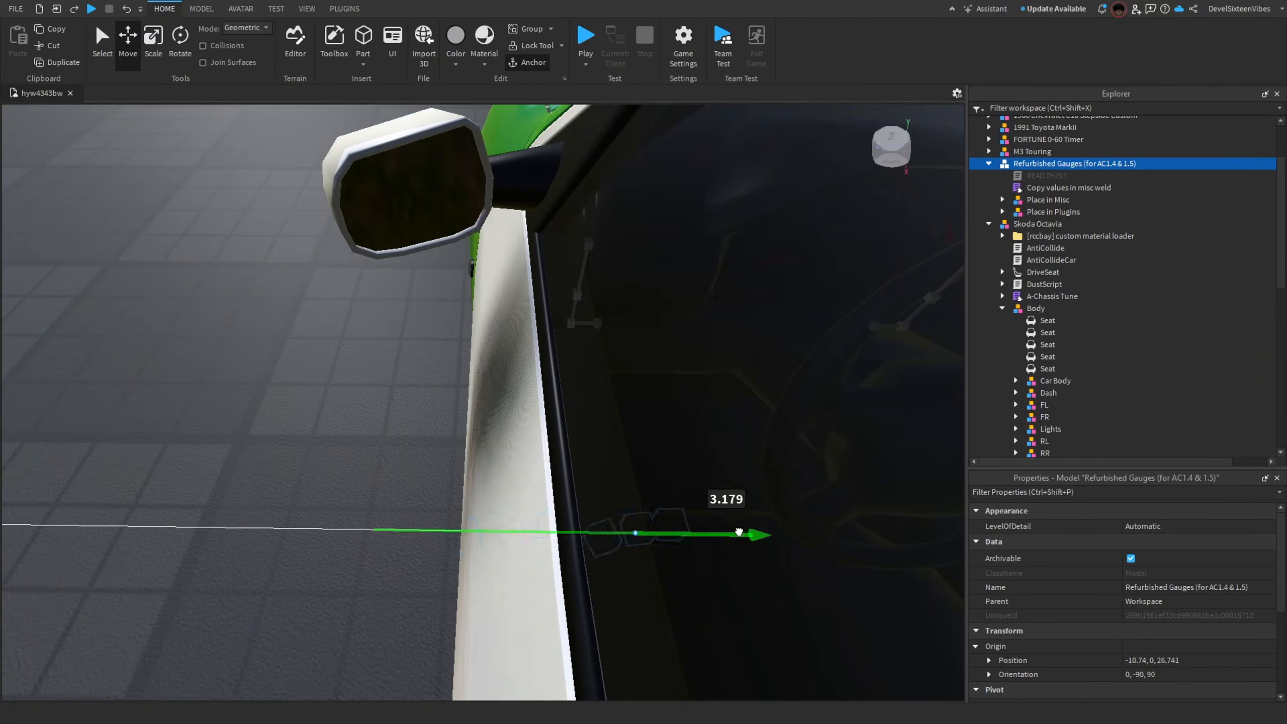
scroll(544, 538, "up", 5)
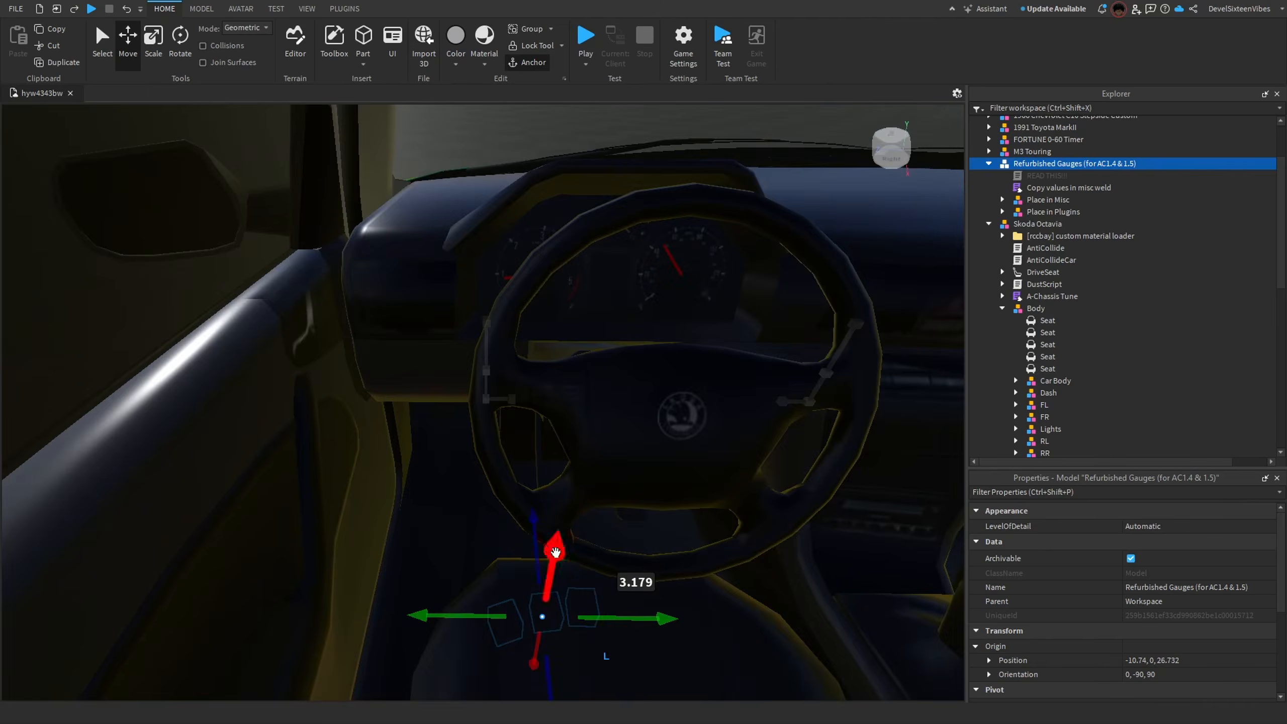
left_click_drag(556, 553, 618, 119)
right_click_drag(618, 119, 618, 119)
scroll(618, 120, "up", 3)
left_click_drag(684, 300, 430, 324)
left_click_drag(536, 427, 507, 459)
Rotate the gauges model about 14 degrees to match the tilt of the instrument cluster.
left_click(174, 51)
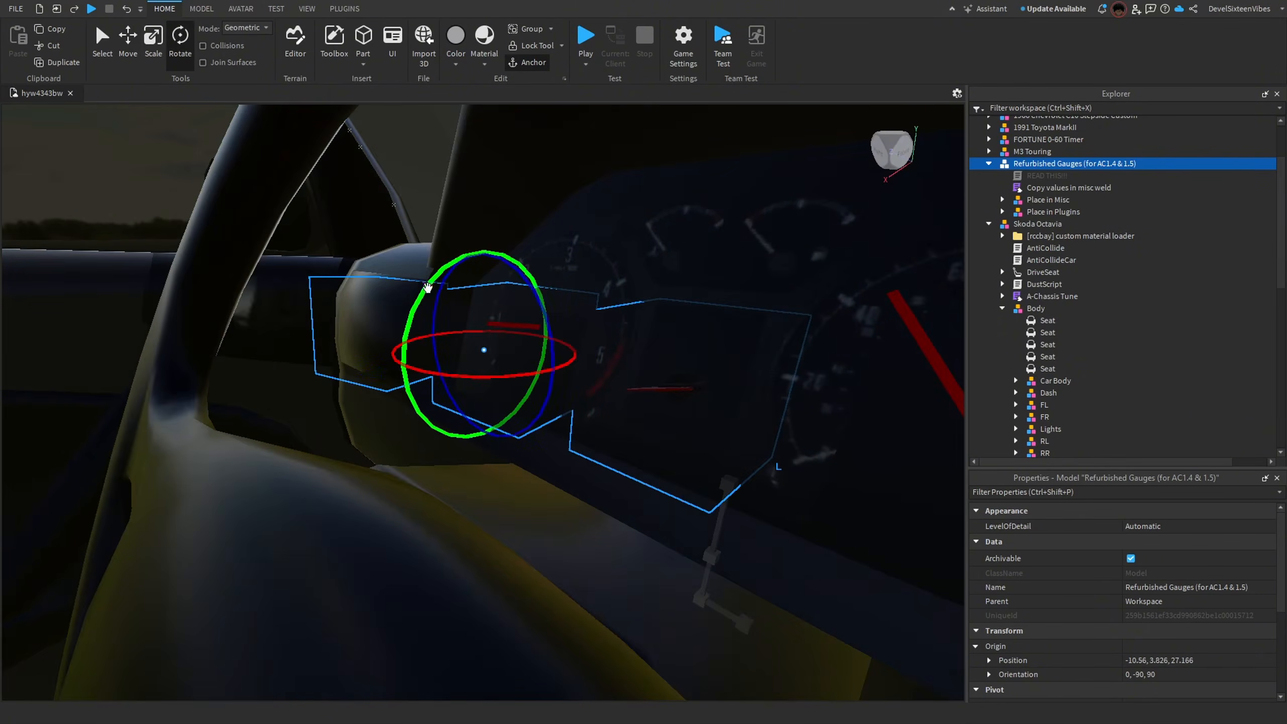
left_click_drag(426, 288, 443, 287)
key("a")
right_click_drag(443, 288, 443, 288)
right_click_drag(468, 371, 468, 371)
key("w")
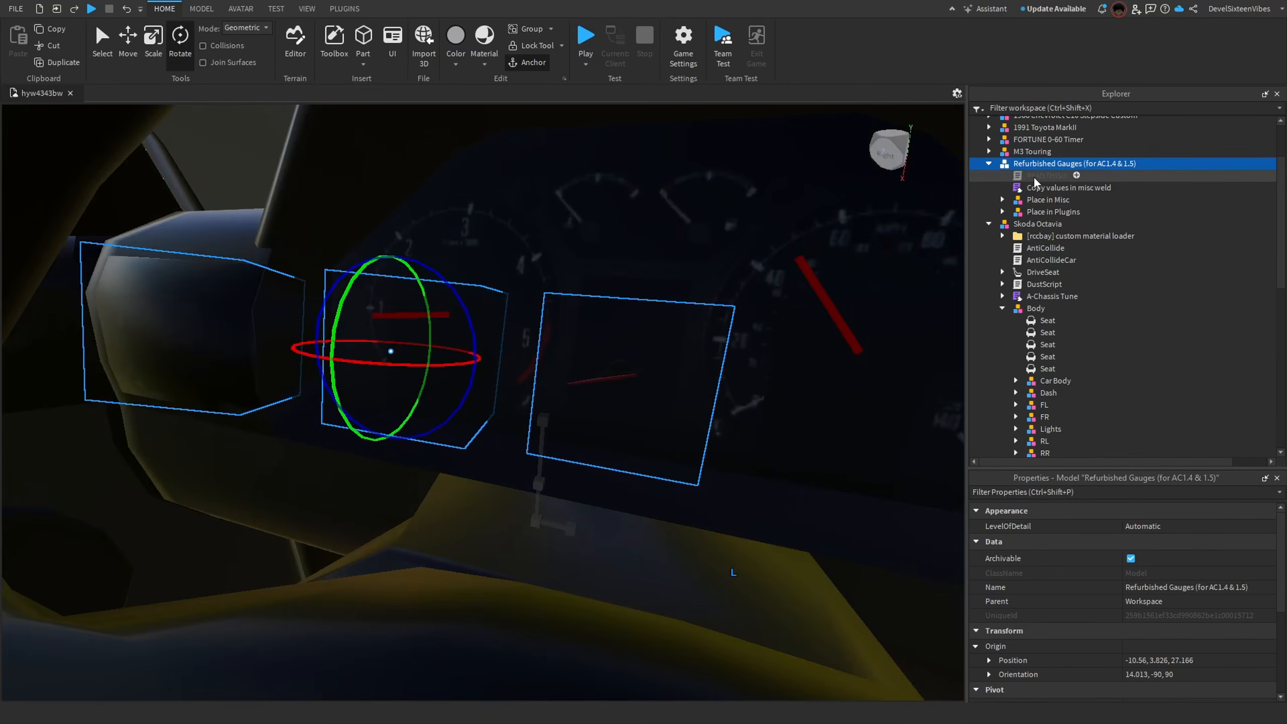
Delete the READ THIS!!! script and the Speedo and Tach gauges from the Refurbished Gauges model.
left_click(1038, 178)
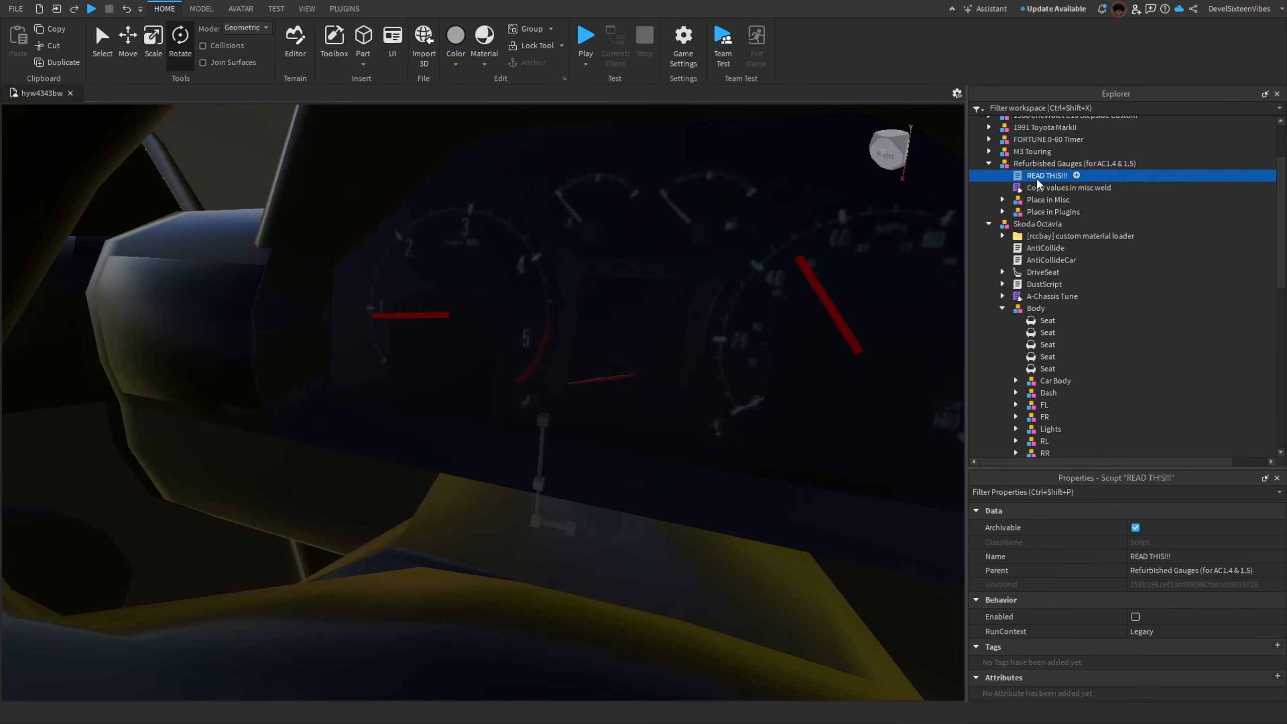
key("Delete")
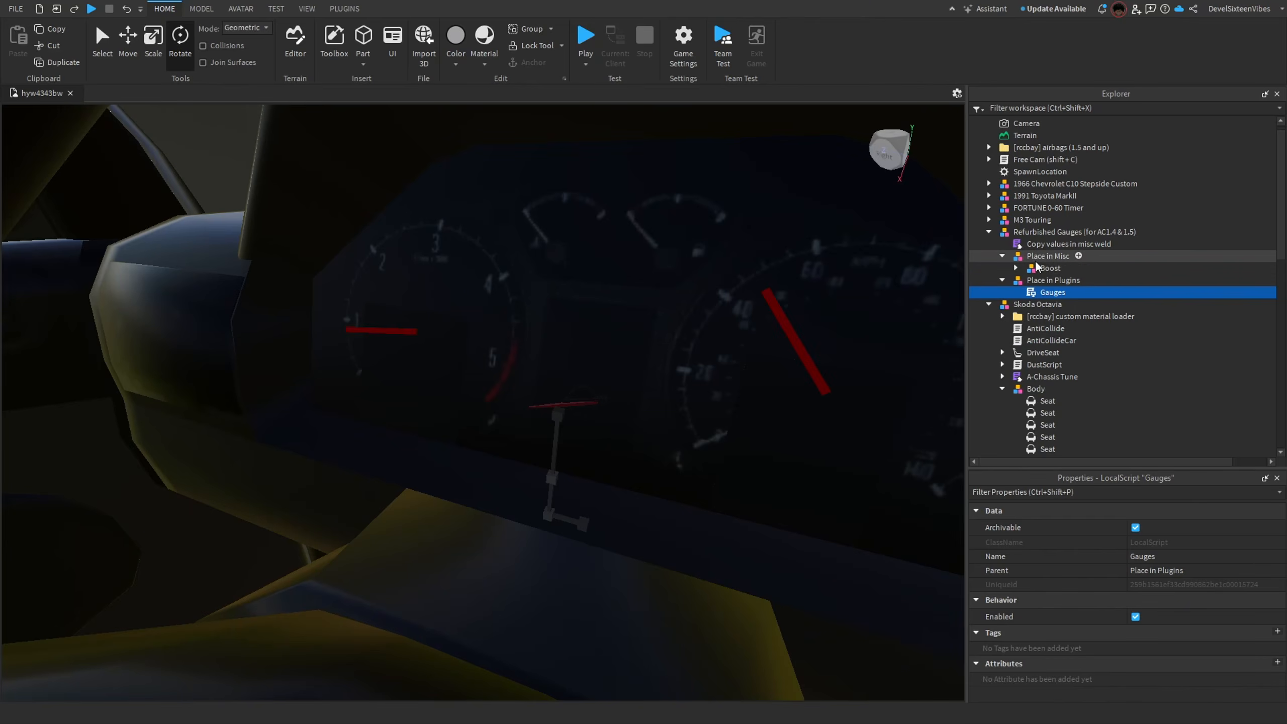
Move the Place in Misc group into the Skoda Octavia's Misc group and ungroup it there.
left_click_drag(1036, 263, 1040, 266)
right_click_drag(642, 395, 642, 395)
key("a")
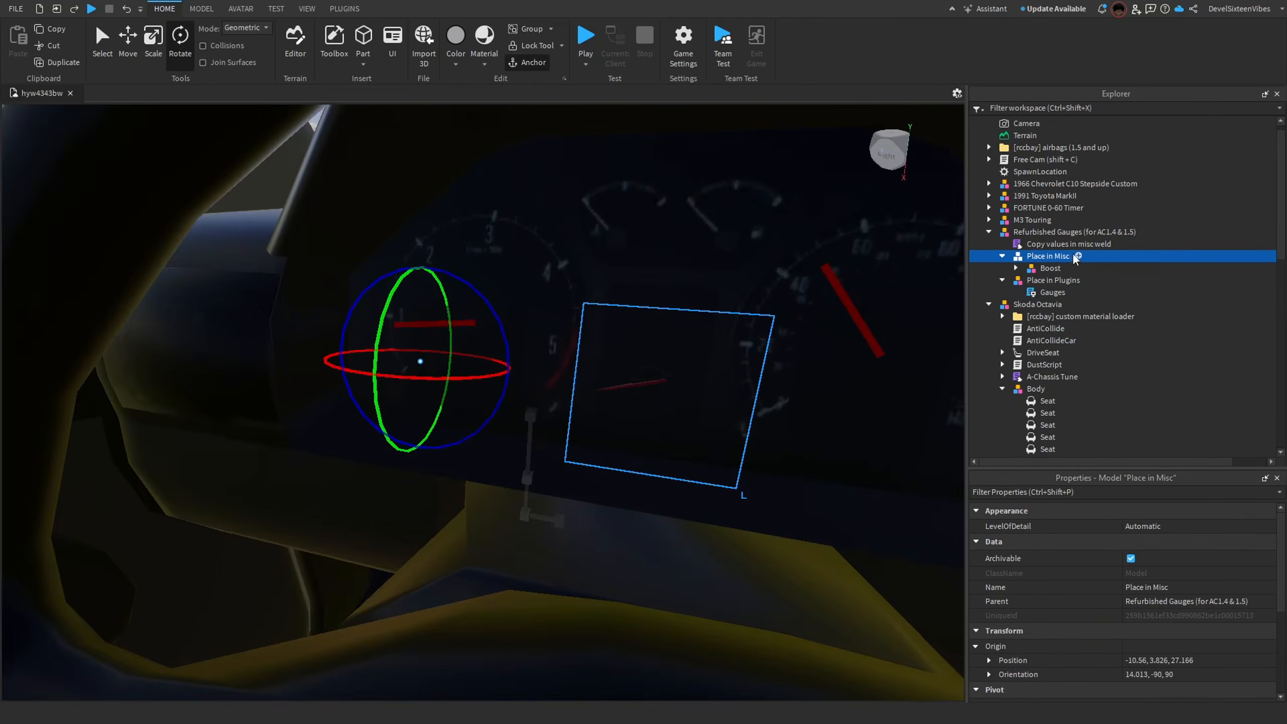
left_click_drag(1044, 260, 1032, 232)
scroll(1045, 307, "down", 13)
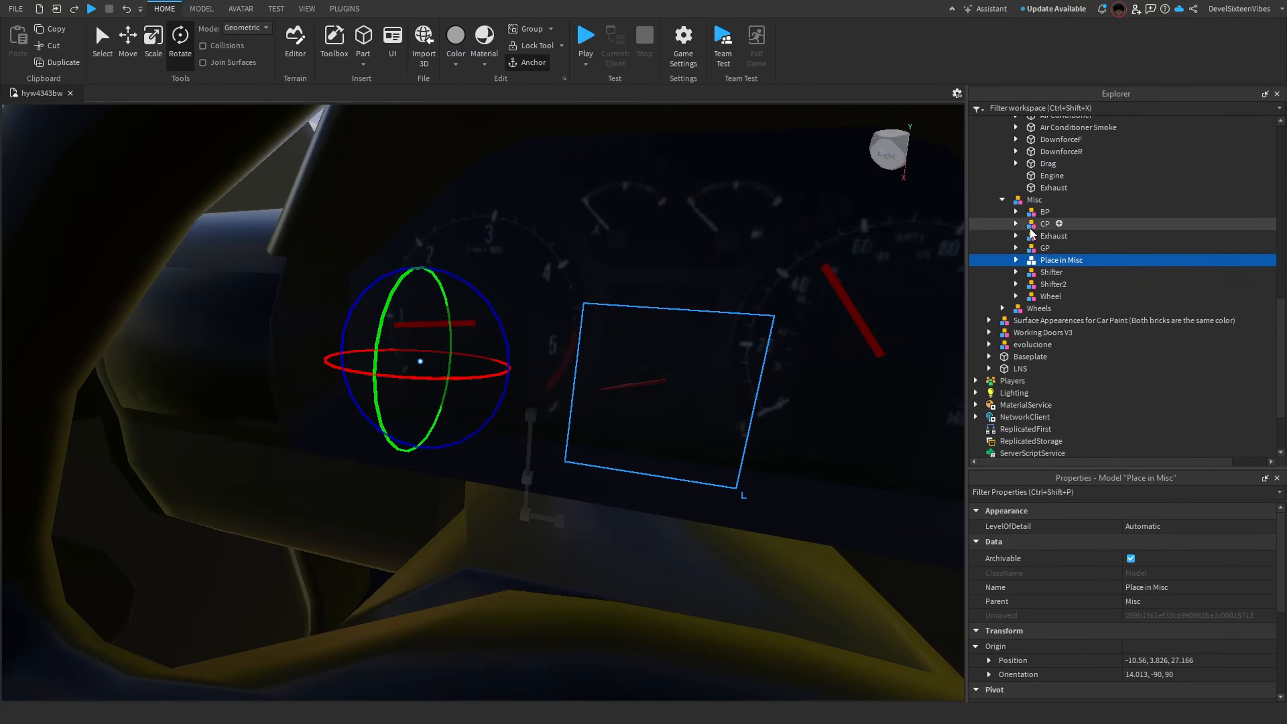
key("ctrl+u")
Move the Gauges script from Place in Plugins into the Plugins folder of the Skoda's A-Chassis Tune.
scroll(1081, 326, "up", 3)
left_click(1002, 268)
scroll(1001, 267, "up", 8)
scroll(1018, 284, "up", 2)
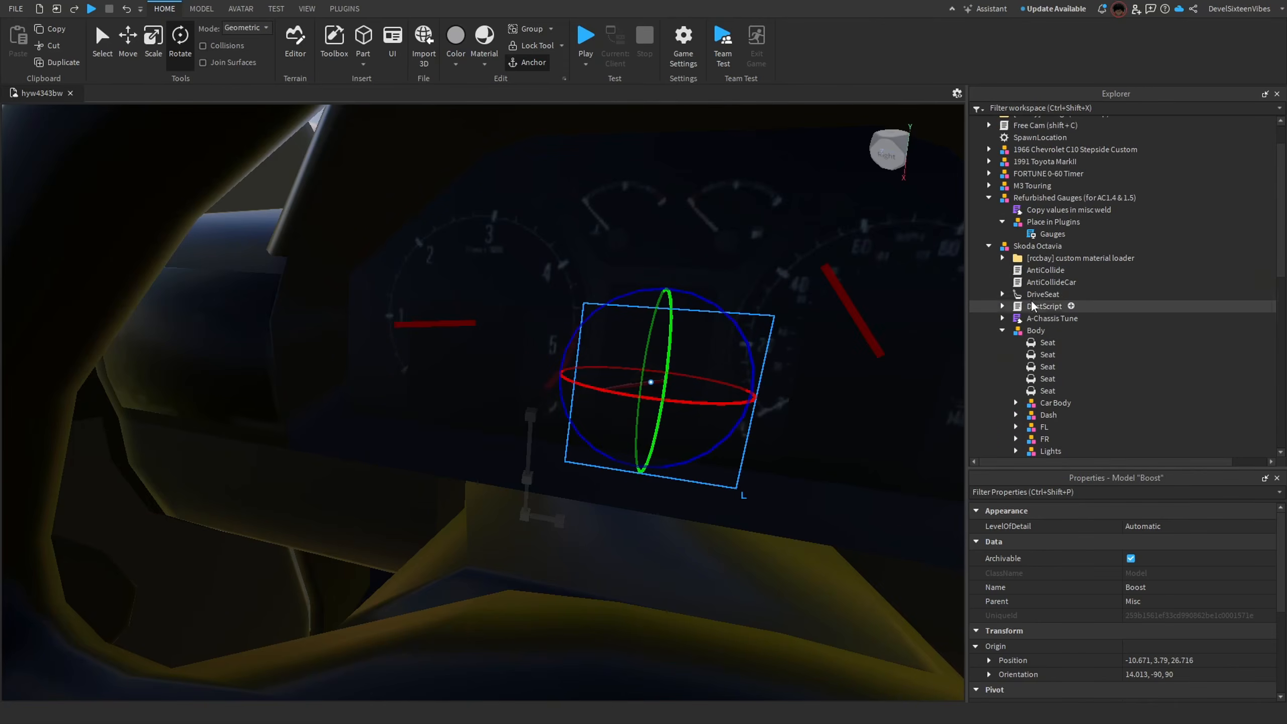
left_click_drag(1040, 234, 1042, 320)
left_click(1017, 318)
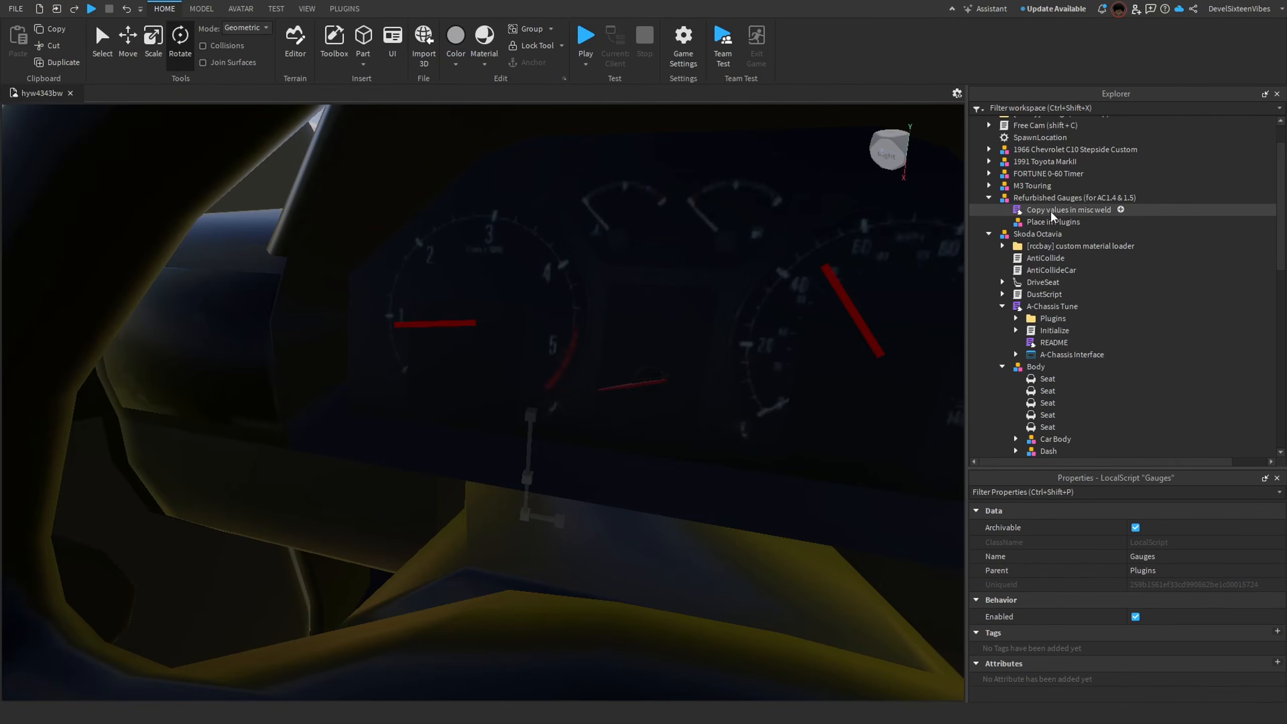
Copy the two Boost weld lines from the Copy values in misc weld script and delete the leftover Refurbished Gauges model.
double_click(1069, 210)
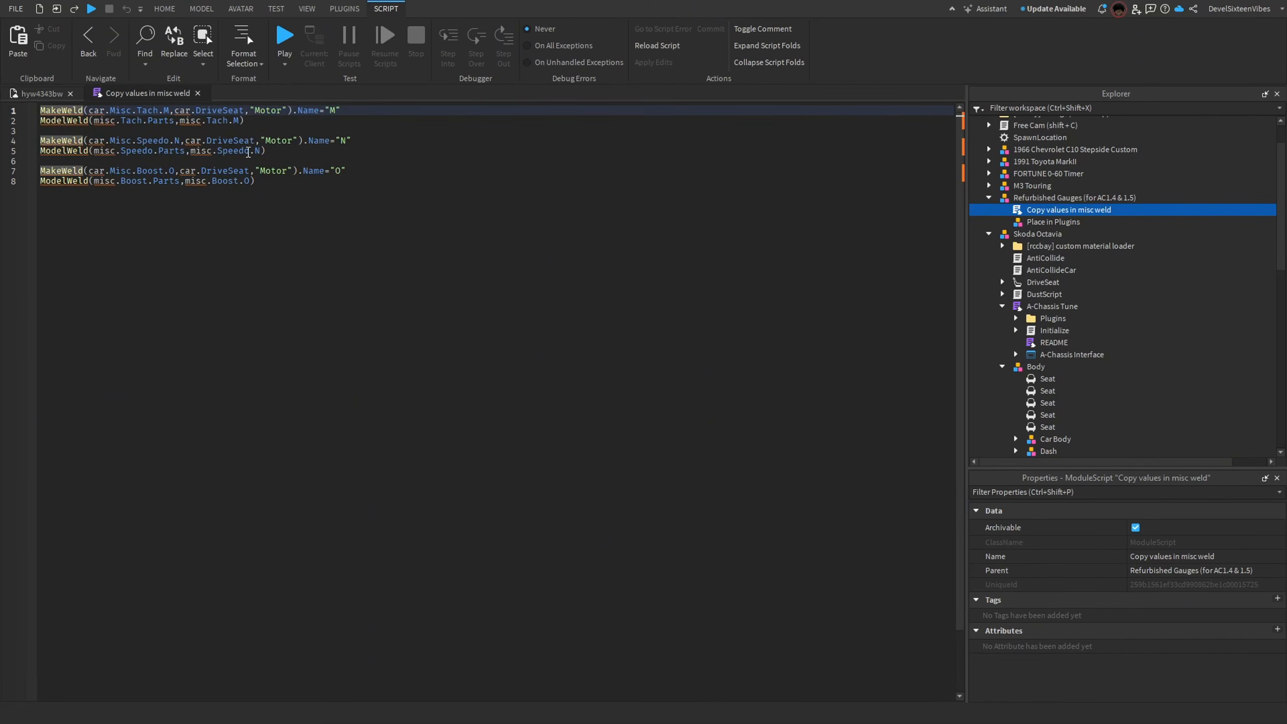
left_click_drag(256, 181, 41, 171)
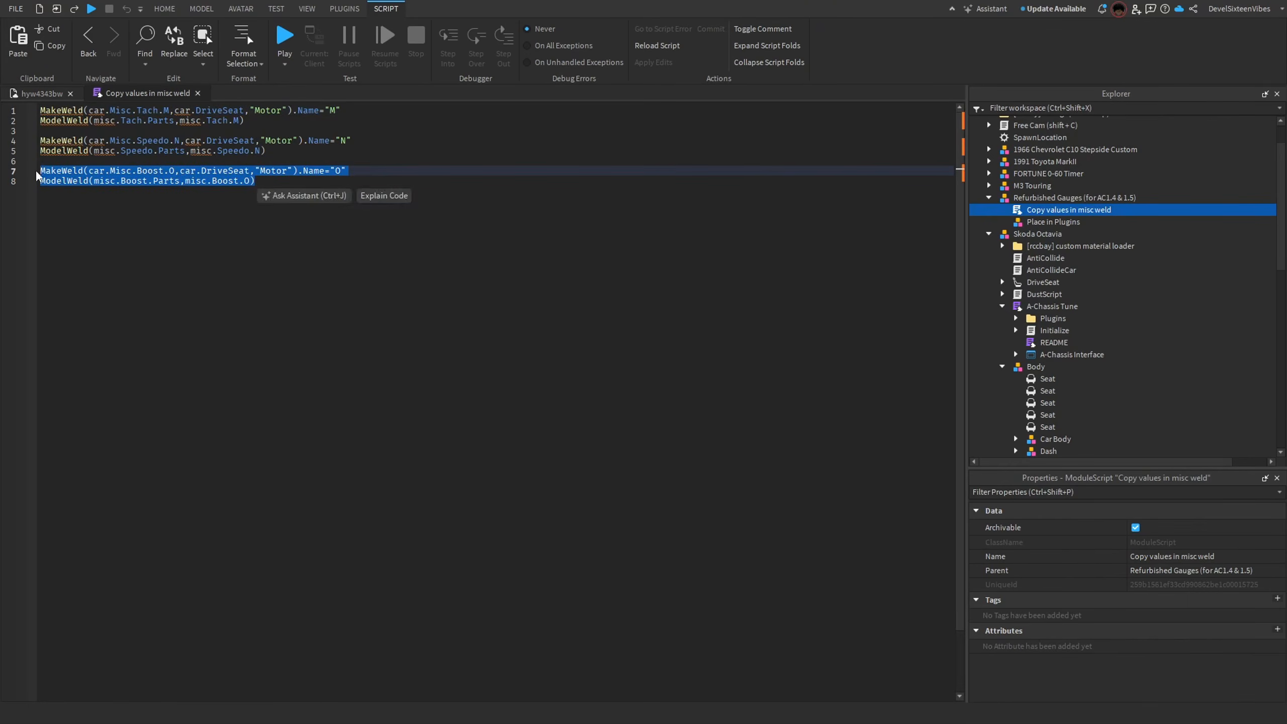
left_click(246, 151)
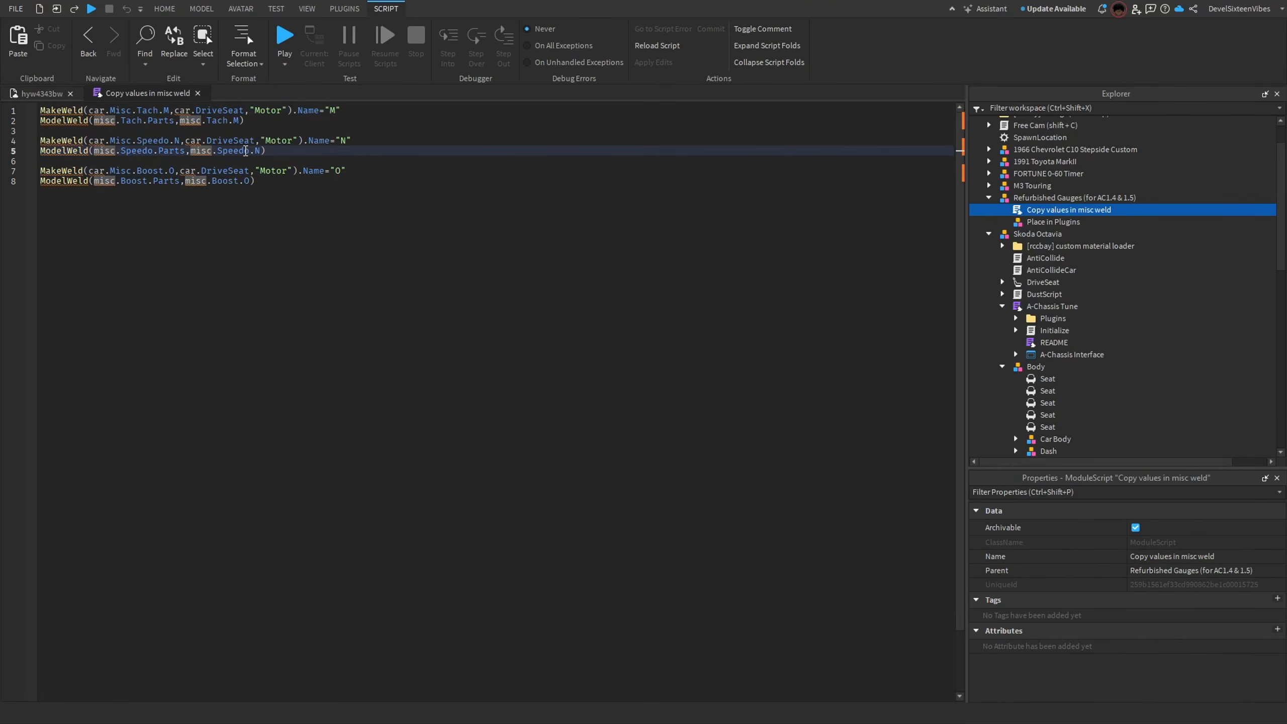
left_click(198, 93)
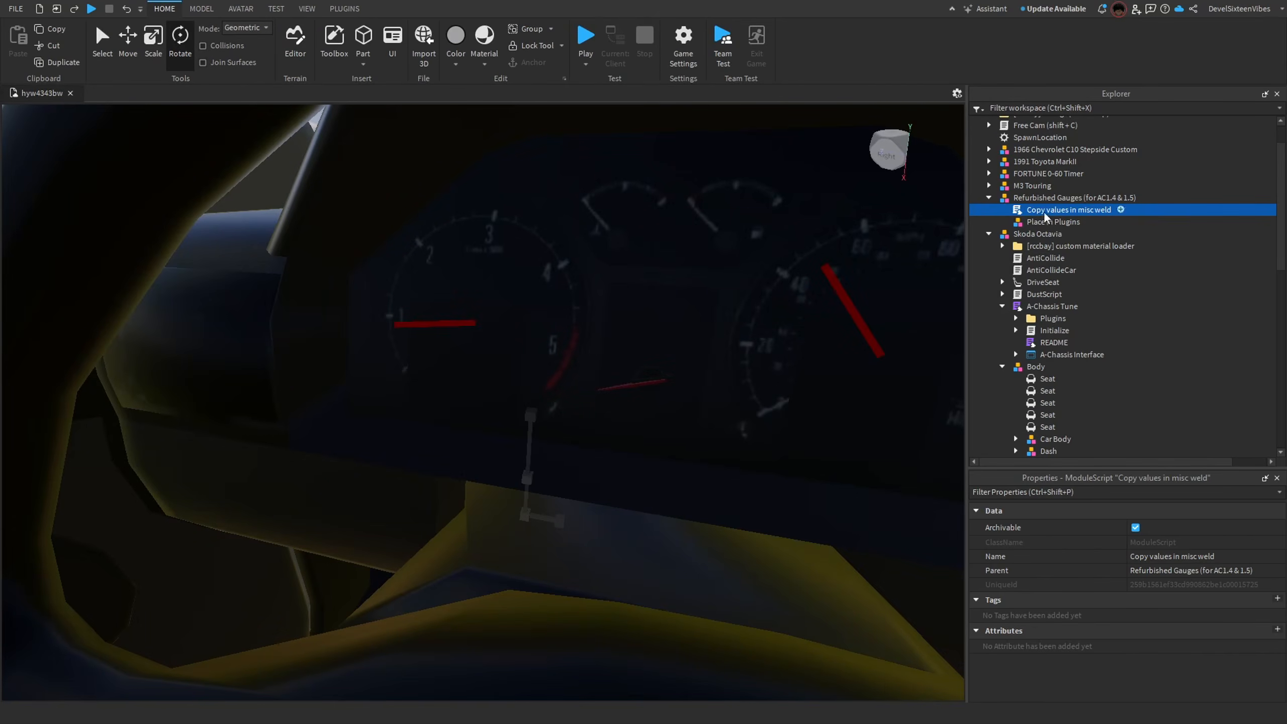
left_click(1049, 198)
key("Delete")
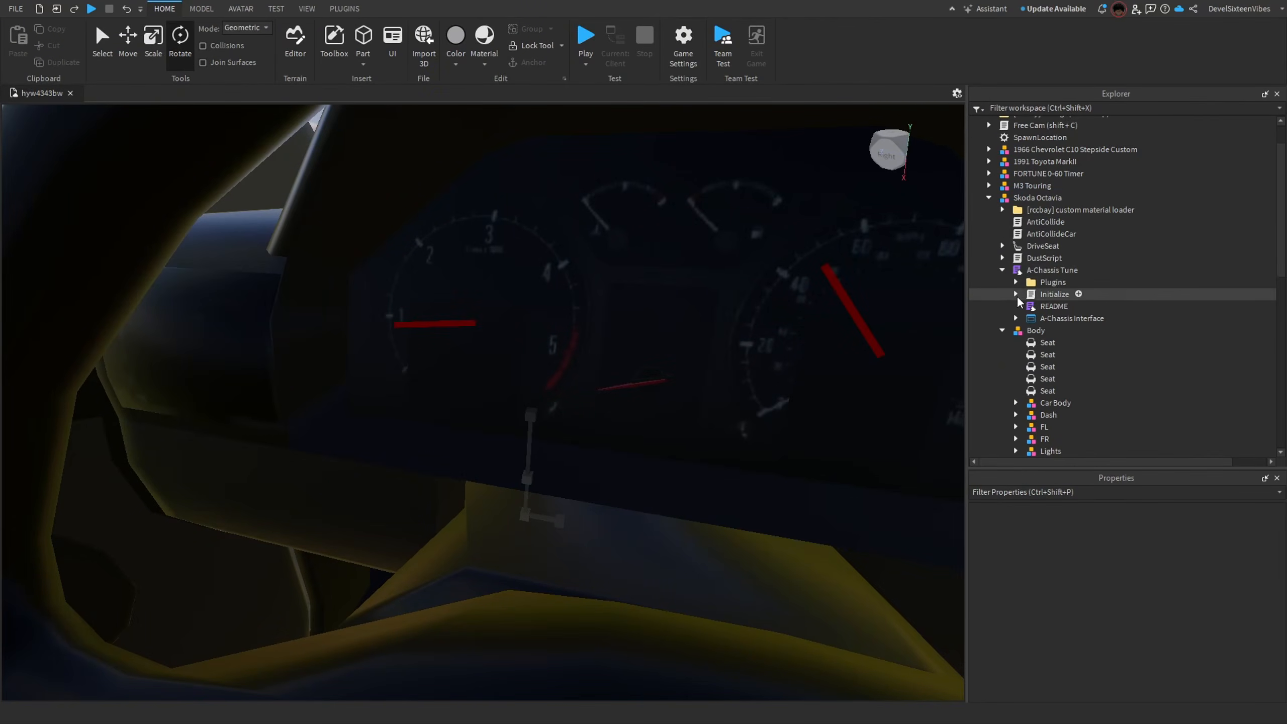
Paste the Boost MakeWeld and ModelWeld lines below the CP welds in the Skoda's MiscWeld script and close it.
left_click(1017, 294)
double_click(1059, 306)
scroll(212, 492, "down", 4)
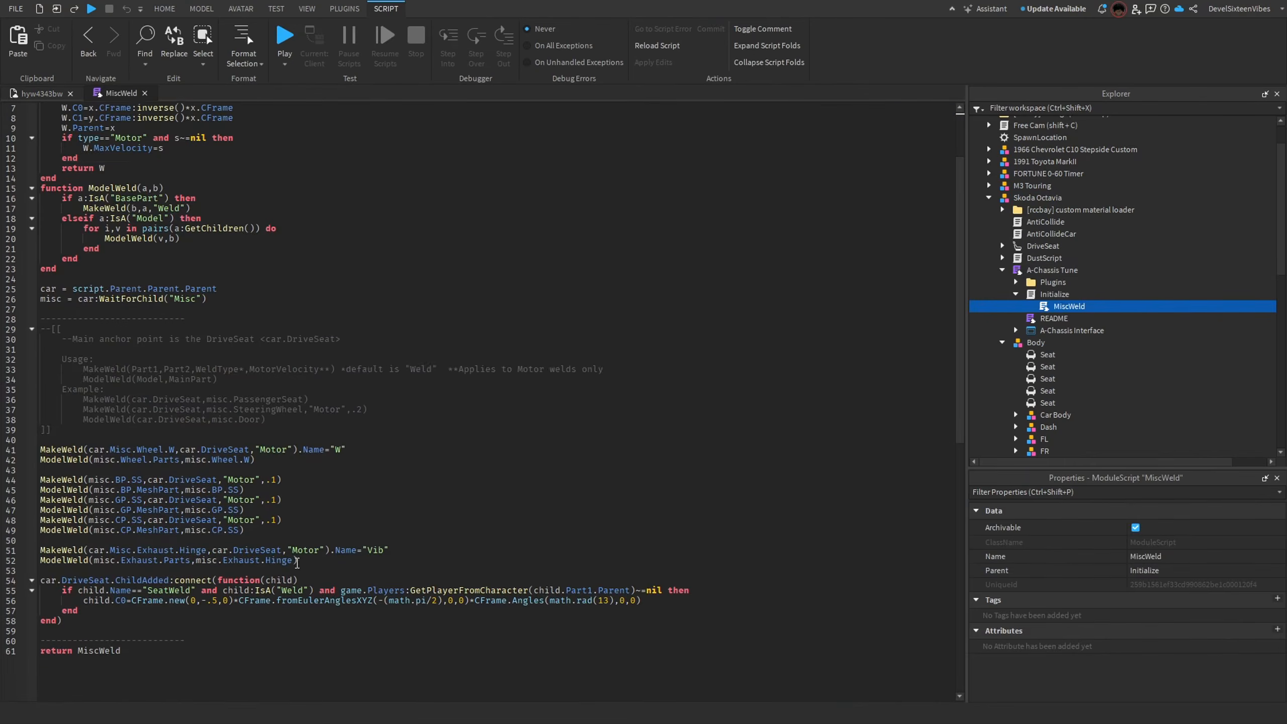
left_click(255, 471)
key("Return")
key("Return")
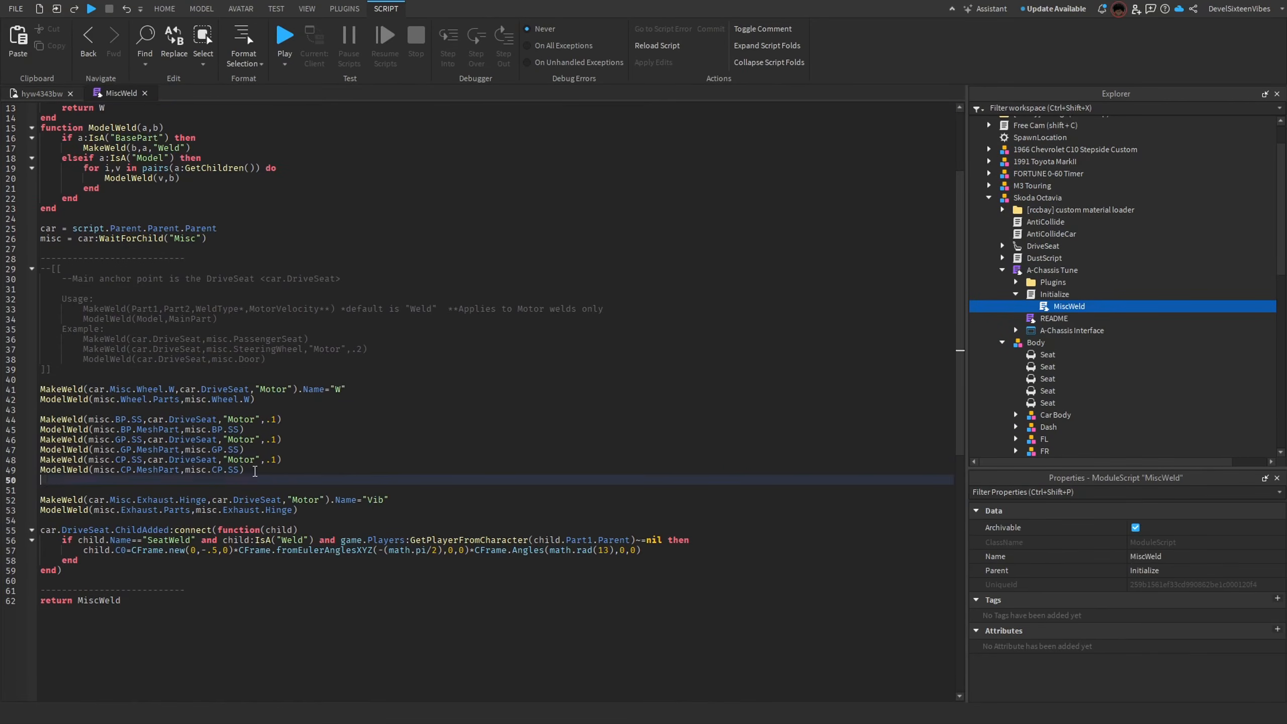
key("ctrl+v")
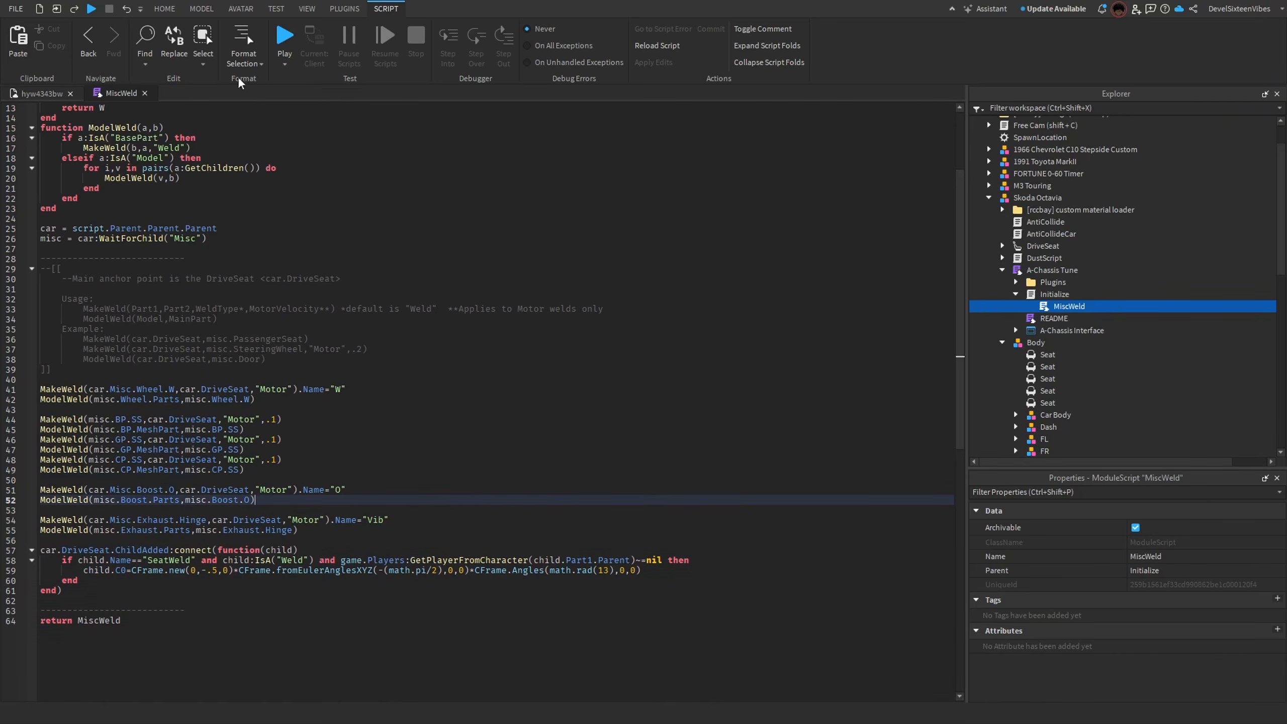
left_click(145, 93)
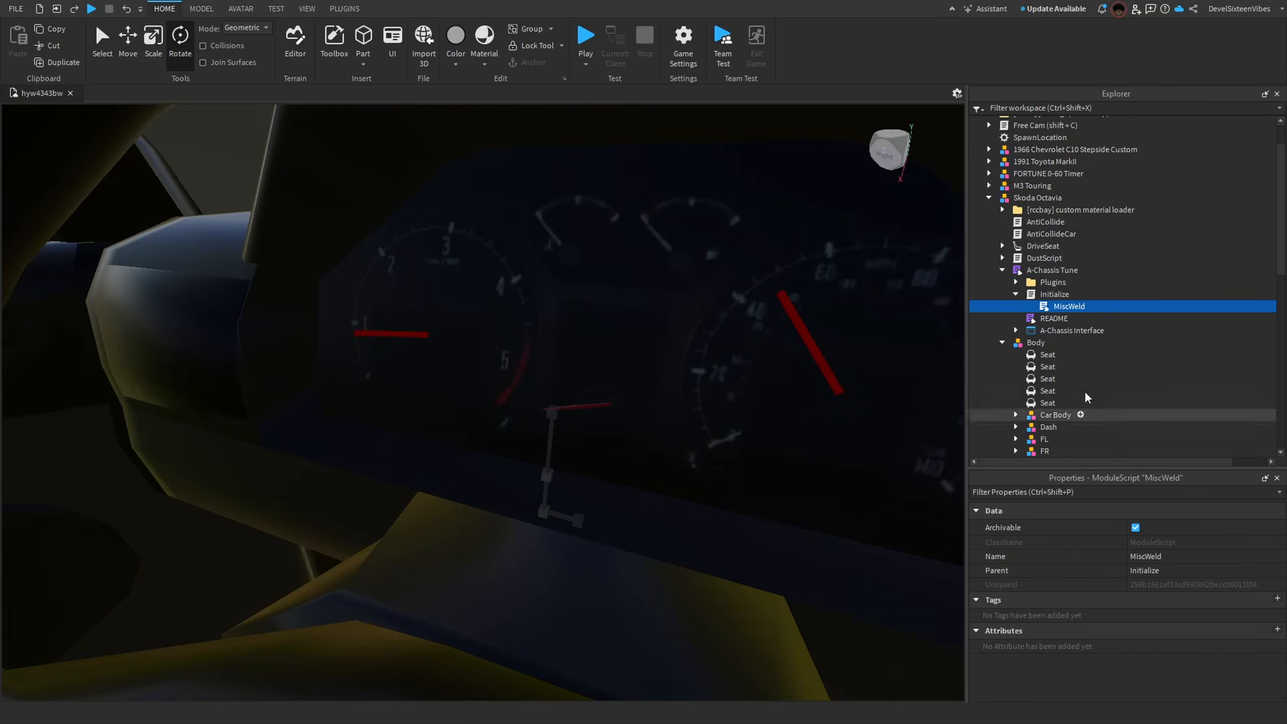
left_click(1016, 294)
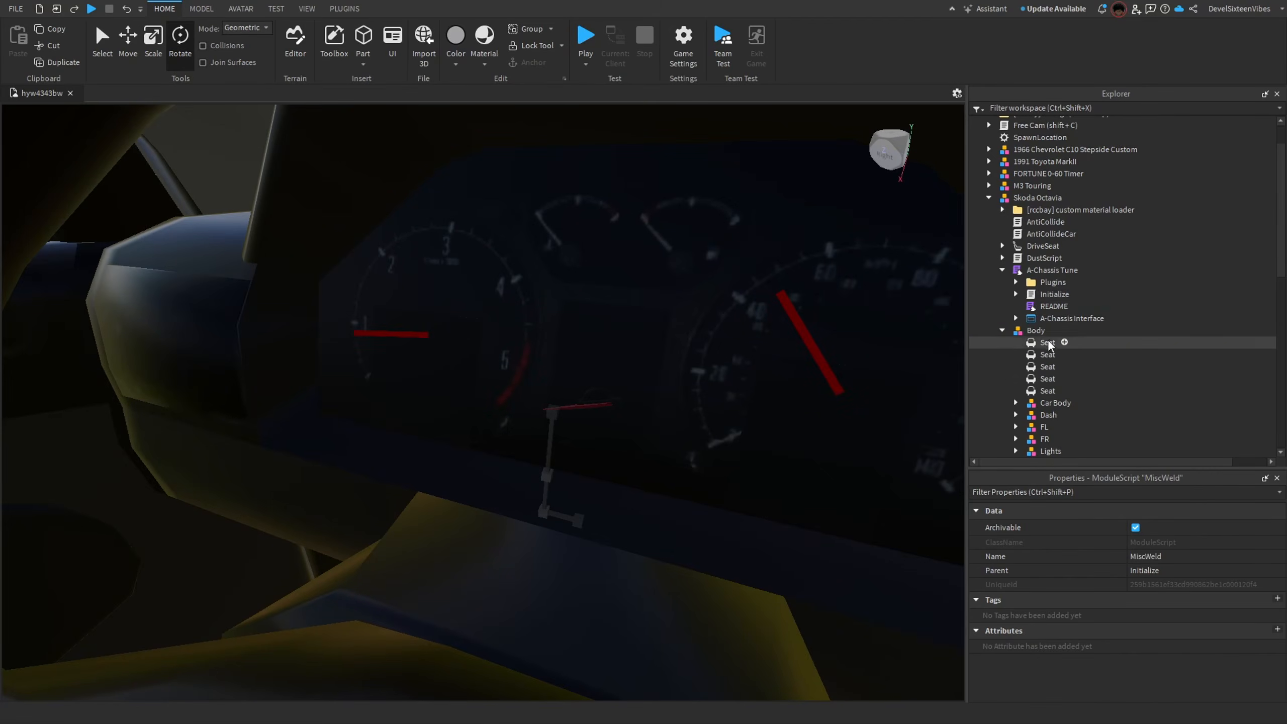
left_click(1003, 270)
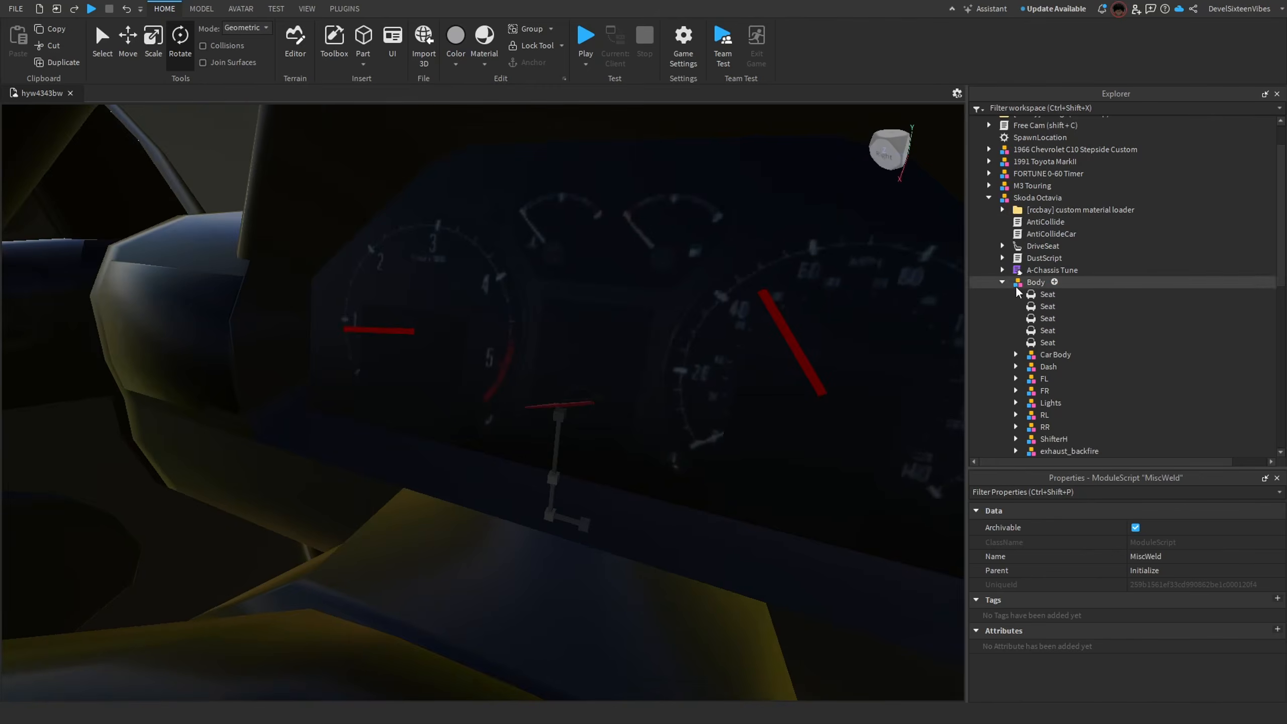
Open the Skoda Octavia's A-Chassis Tune script and review its drivetrain, differential and transmission settings.
double_click(1039, 270)
scroll(891, 435, "down", 20)
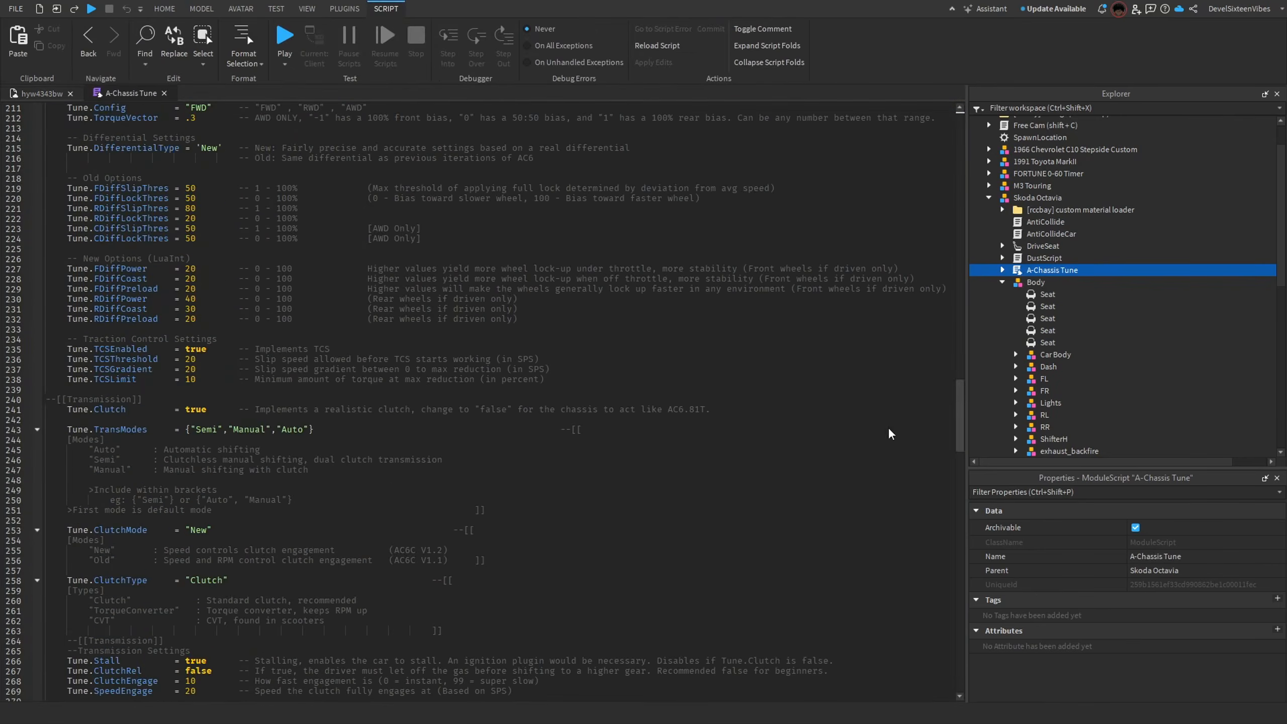
scroll(169, 295, "up", 12)
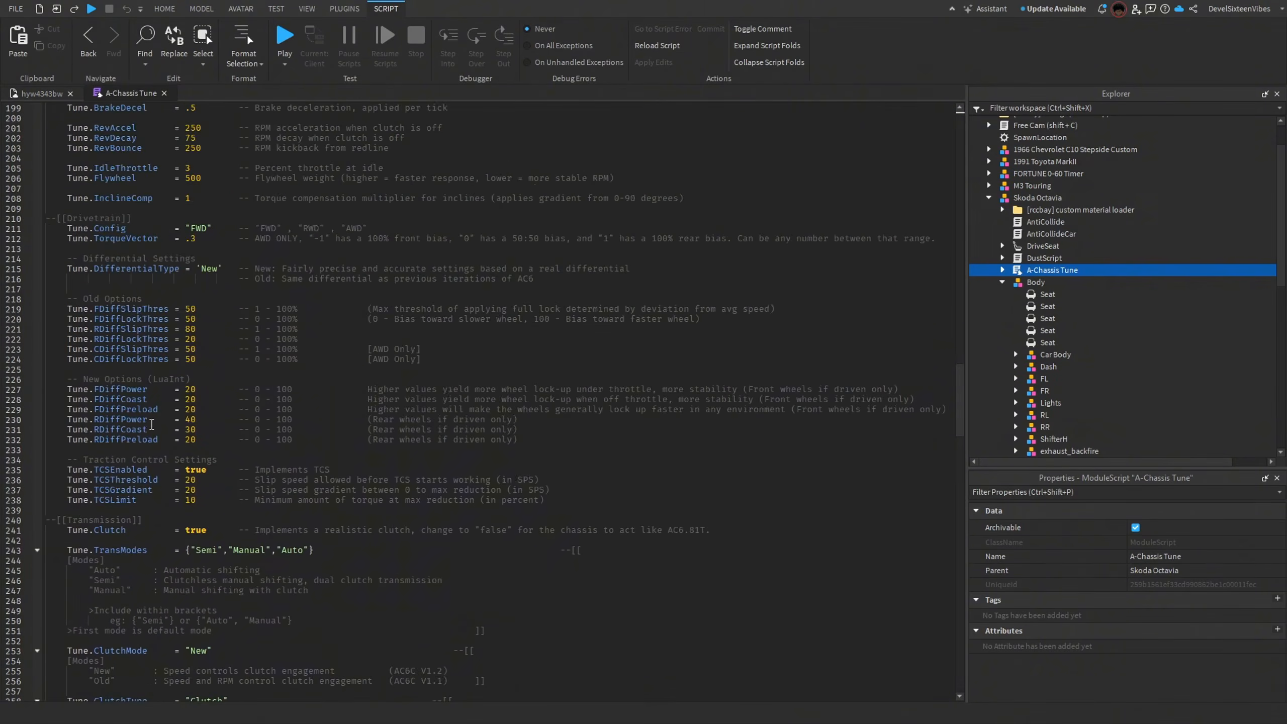
scroll(151, 424, "up", 2)
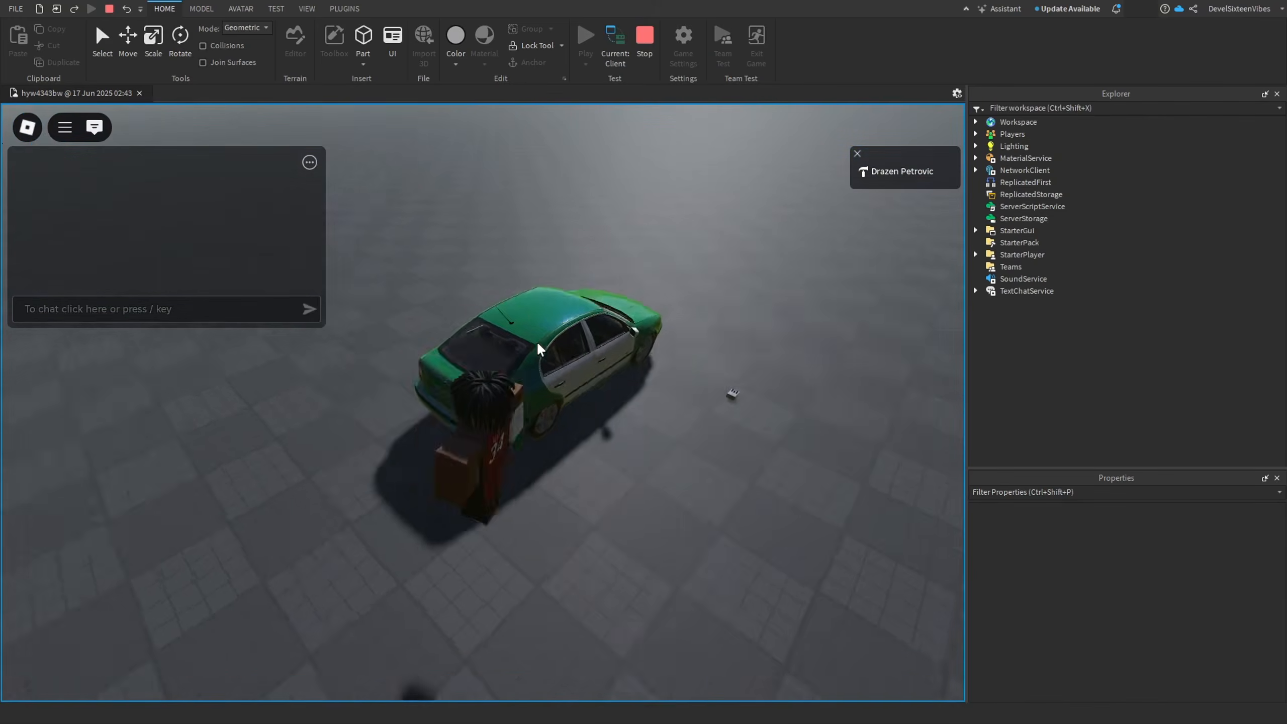
Get into the Skoda in the play test, start its engine and rev it in neutral from the interior view.
key("w")
key("Return")
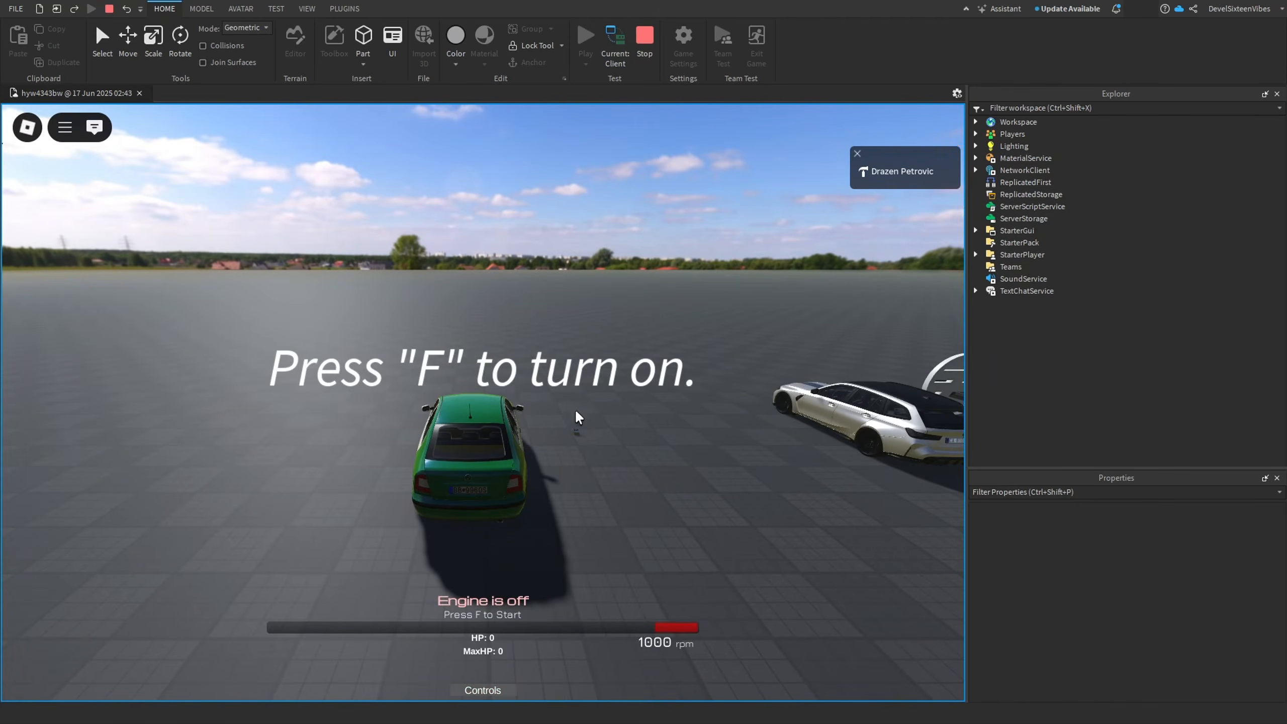
key("f")
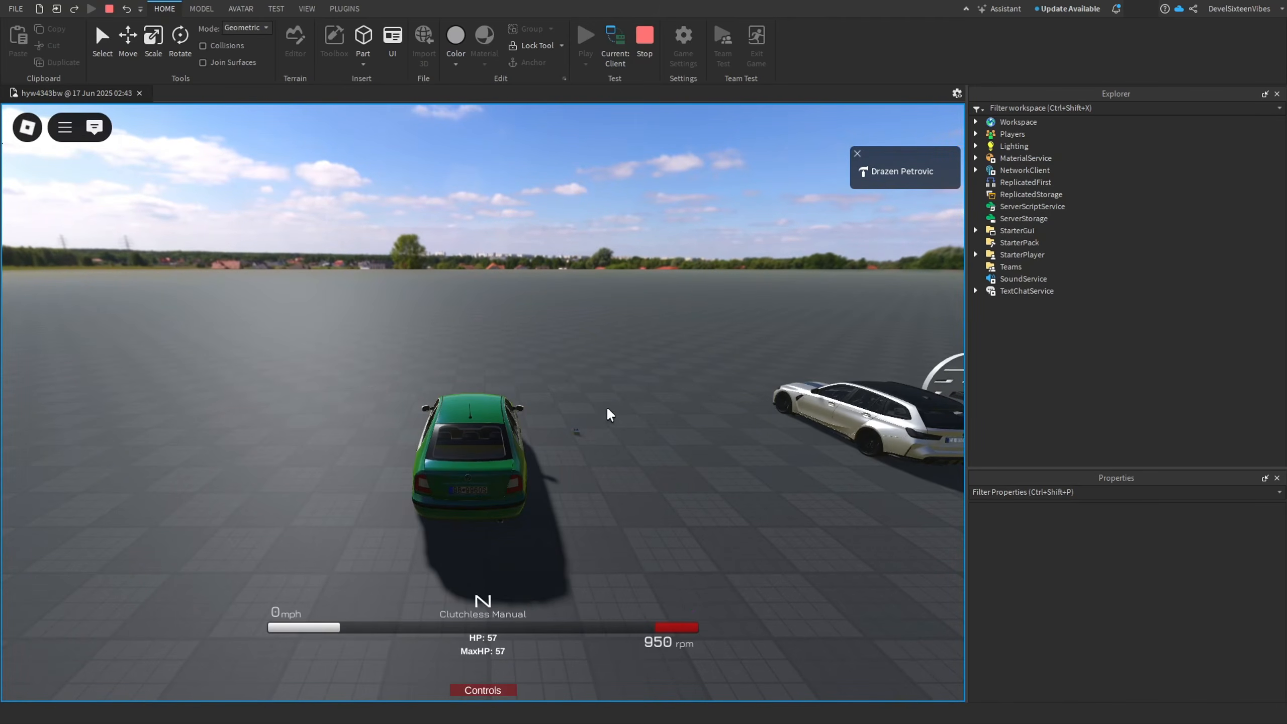
scroll(606, 406, "up", 6)
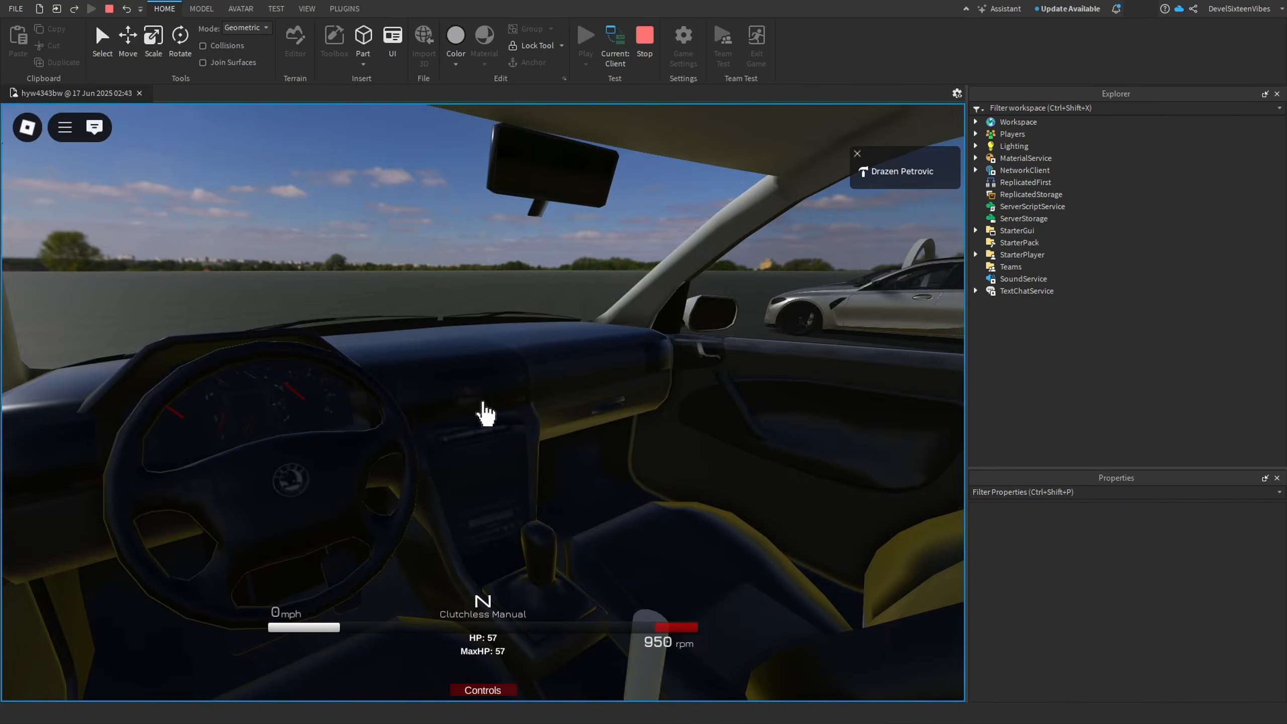
key("w")
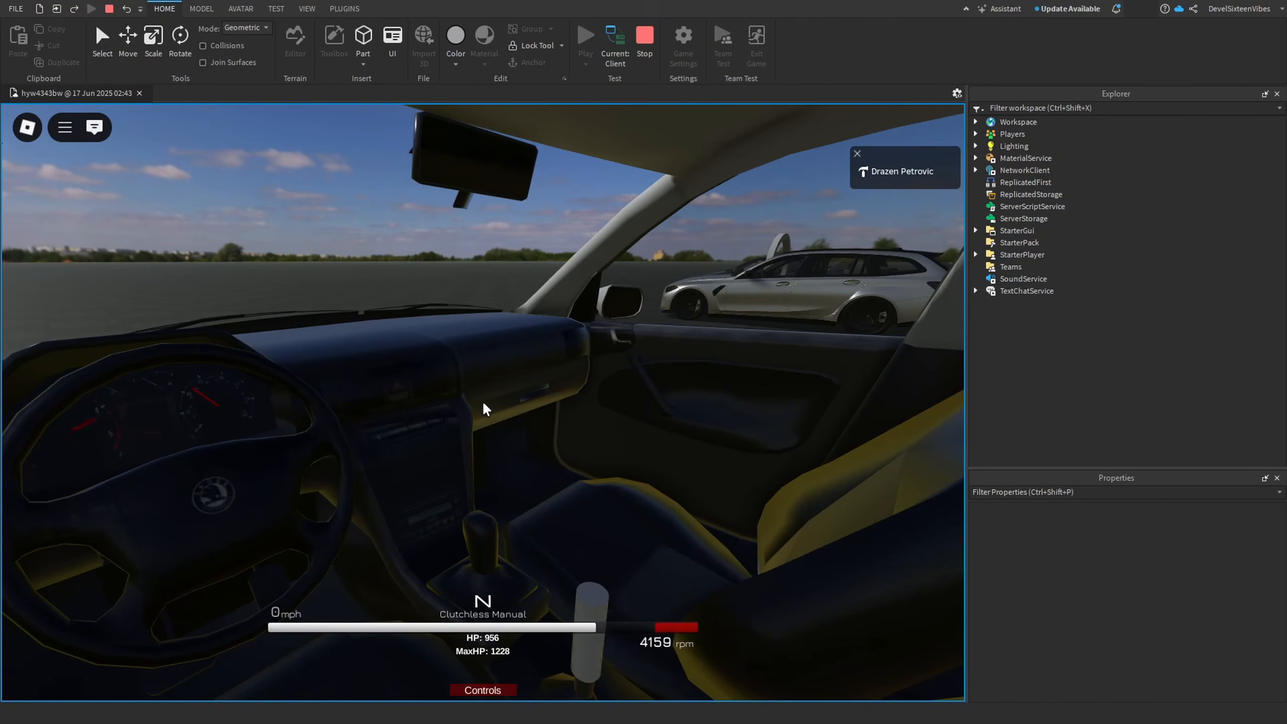
Drive the Skoda off, shift up to third gear and watch the car from outside.
key("e")
key("w")
key("e")
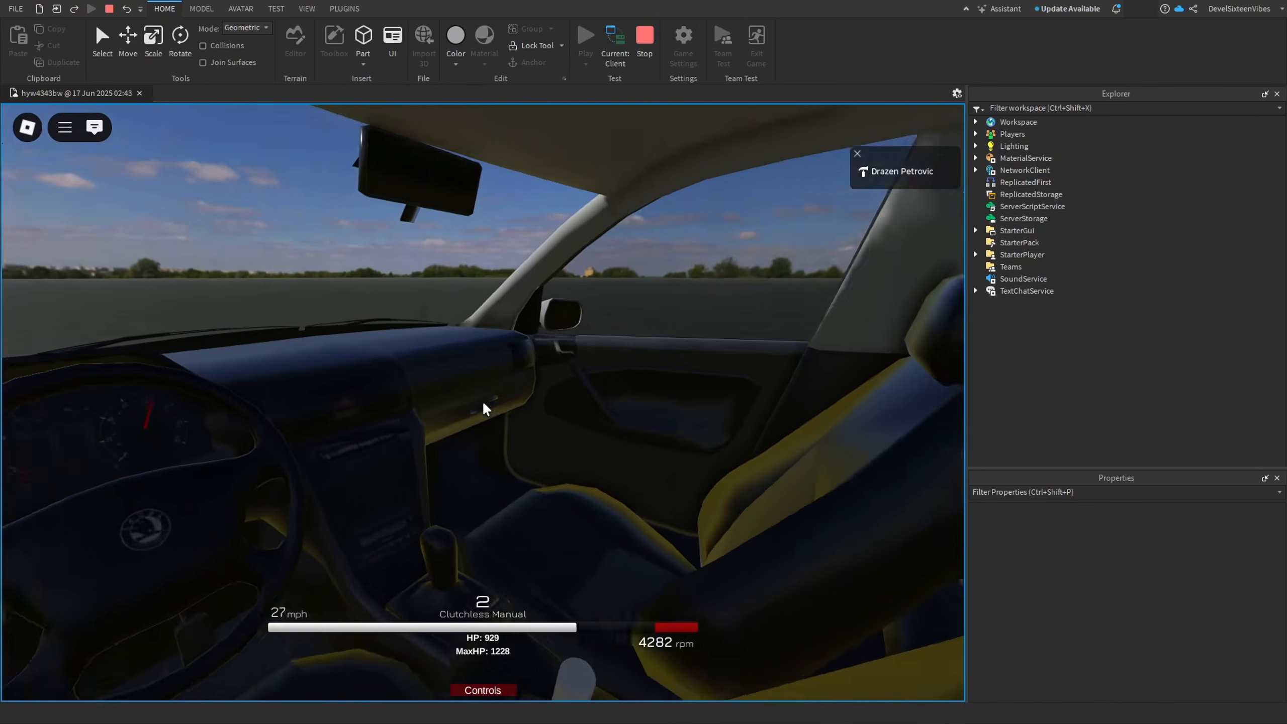
key("e")
scroll(482, 401, "down", 3)
scroll(482, 404, "down", 3)
right_click_drag(483, 404, 512, 394)
scroll(482, 402, "up", 2)
scroll(482, 402, "down", 2)
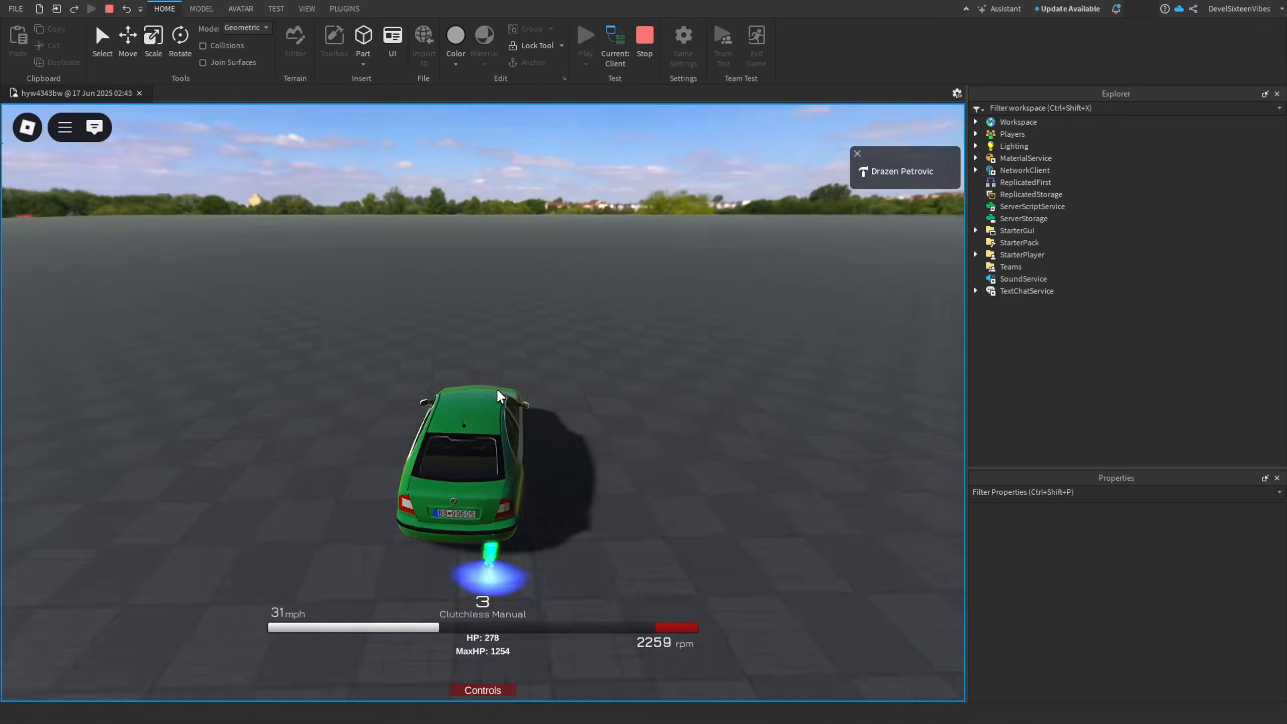
Check the dashboard gauges from the driver's seat and examine the moving car's side from outside.
scroll(512, 394, "down", 3)
scroll(511, 395, "up", 5)
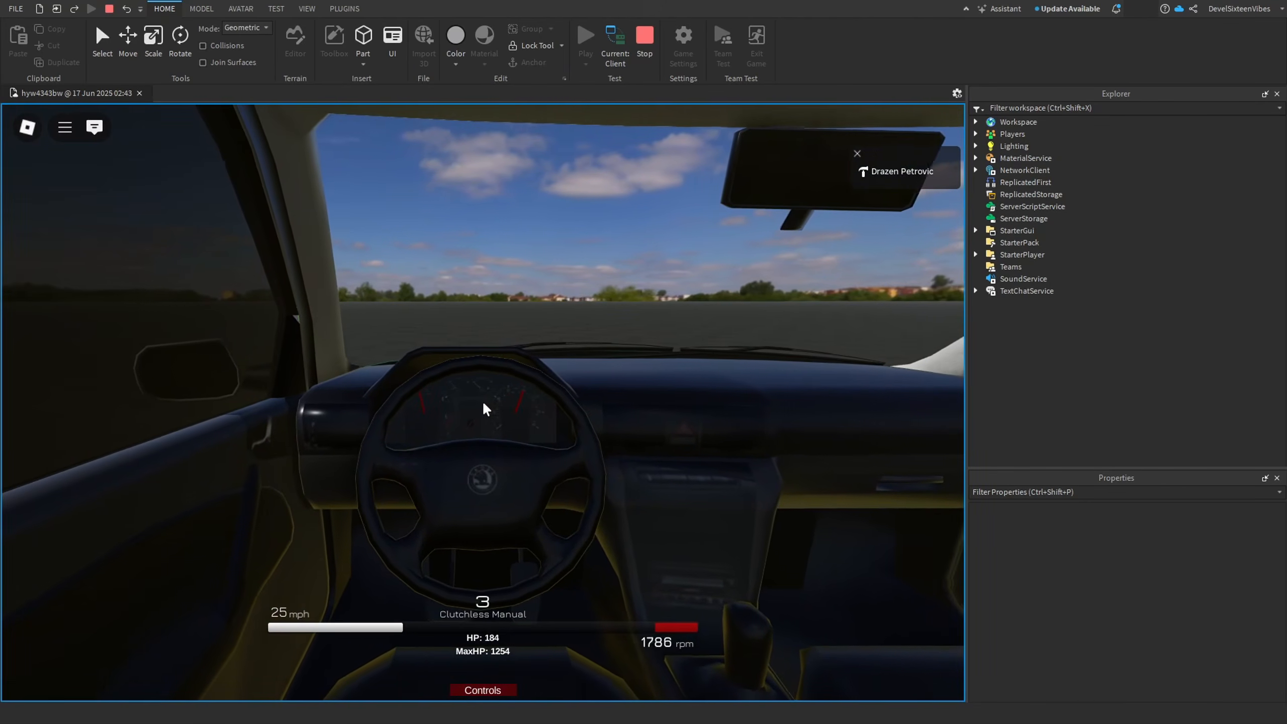
scroll(482, 406, "down", 5)
right_click_drag(673, 417, 674, 420)
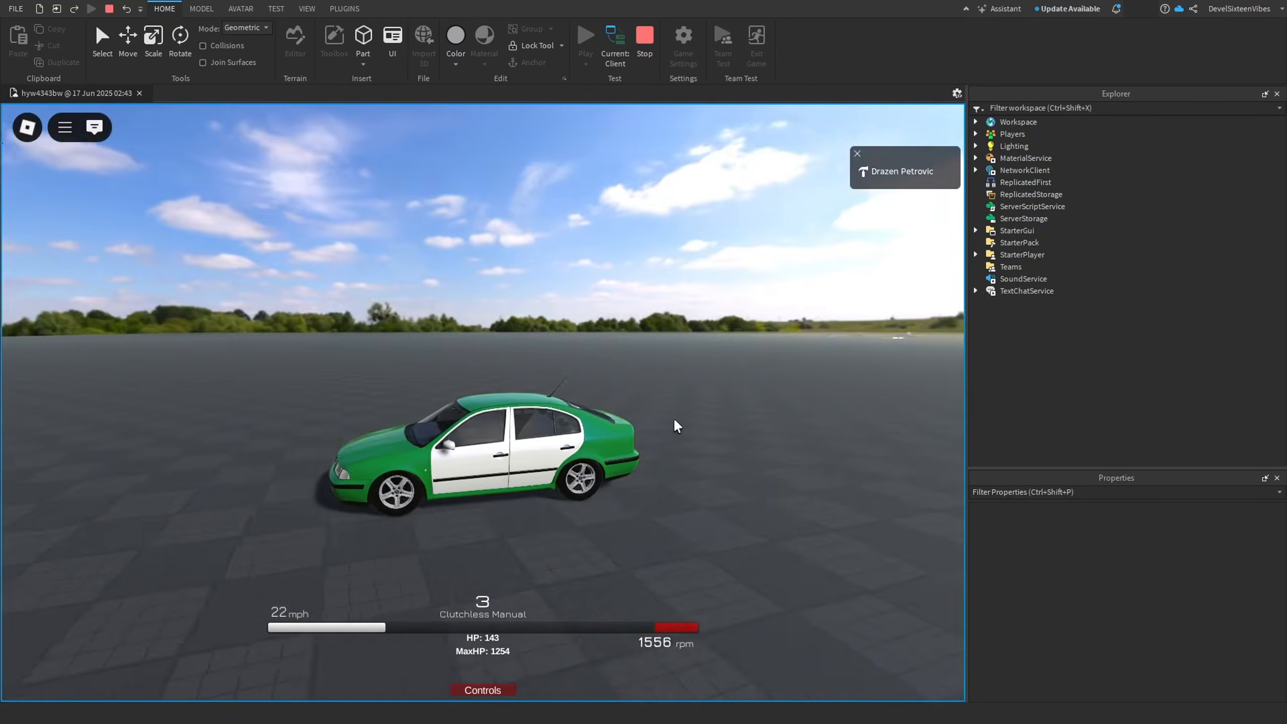
right_click_drag(578, 379, 579, 381)
right_click_drag(469, 457, 469, 457)
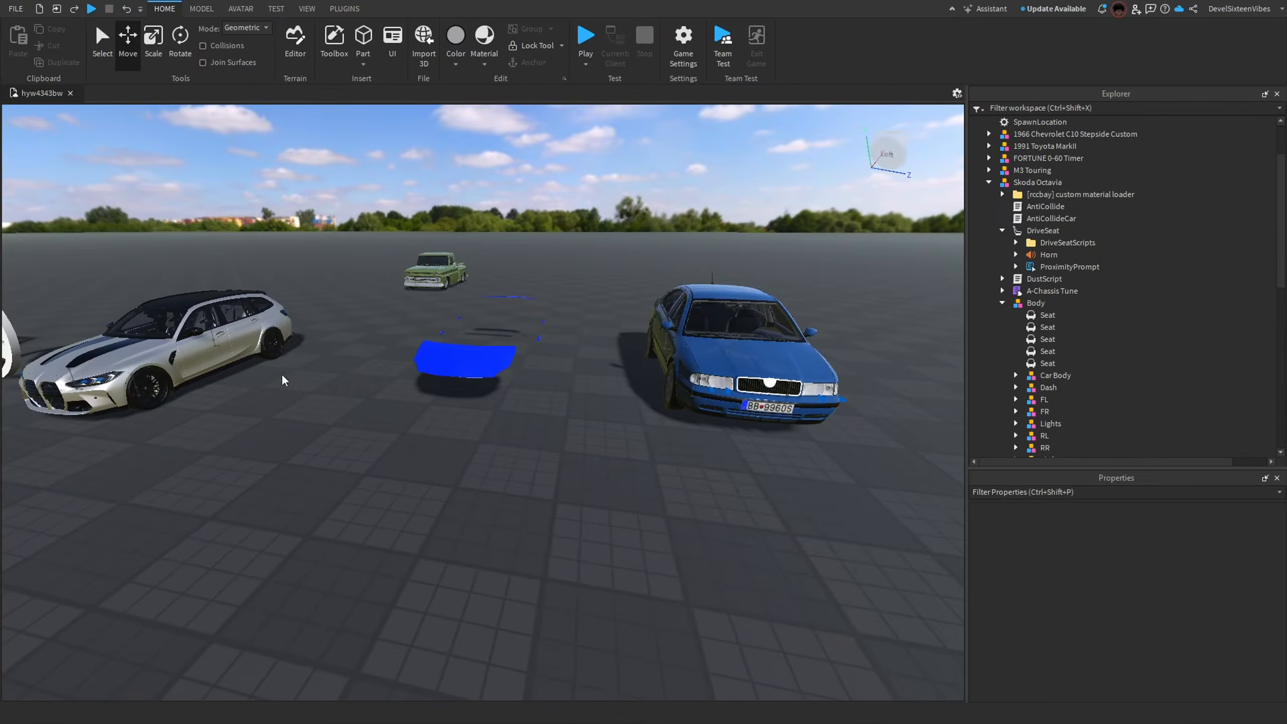
Collapse the Skoda's Body group and move the MasslessScript from the M3 Touring into the Skoda Octavia model.
right_click_drag(398, 508, 345, 434)
key("s")
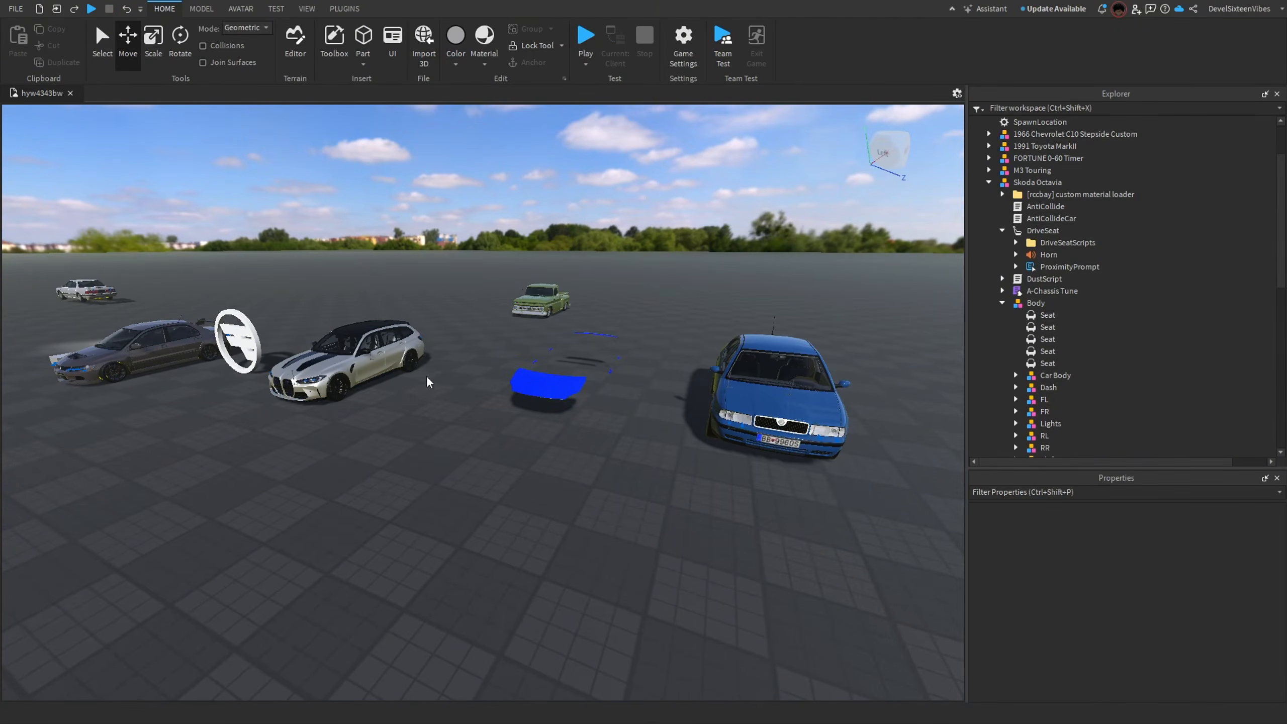
left_click(1002, 303)
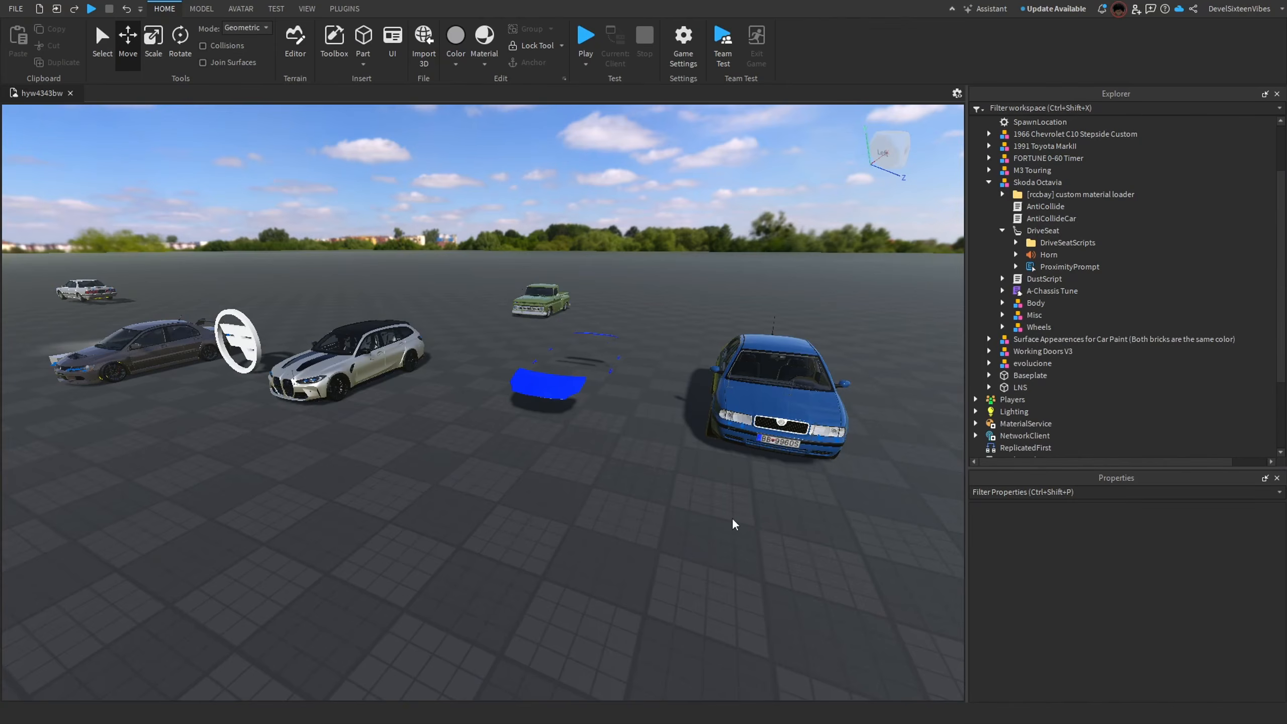
key("d")
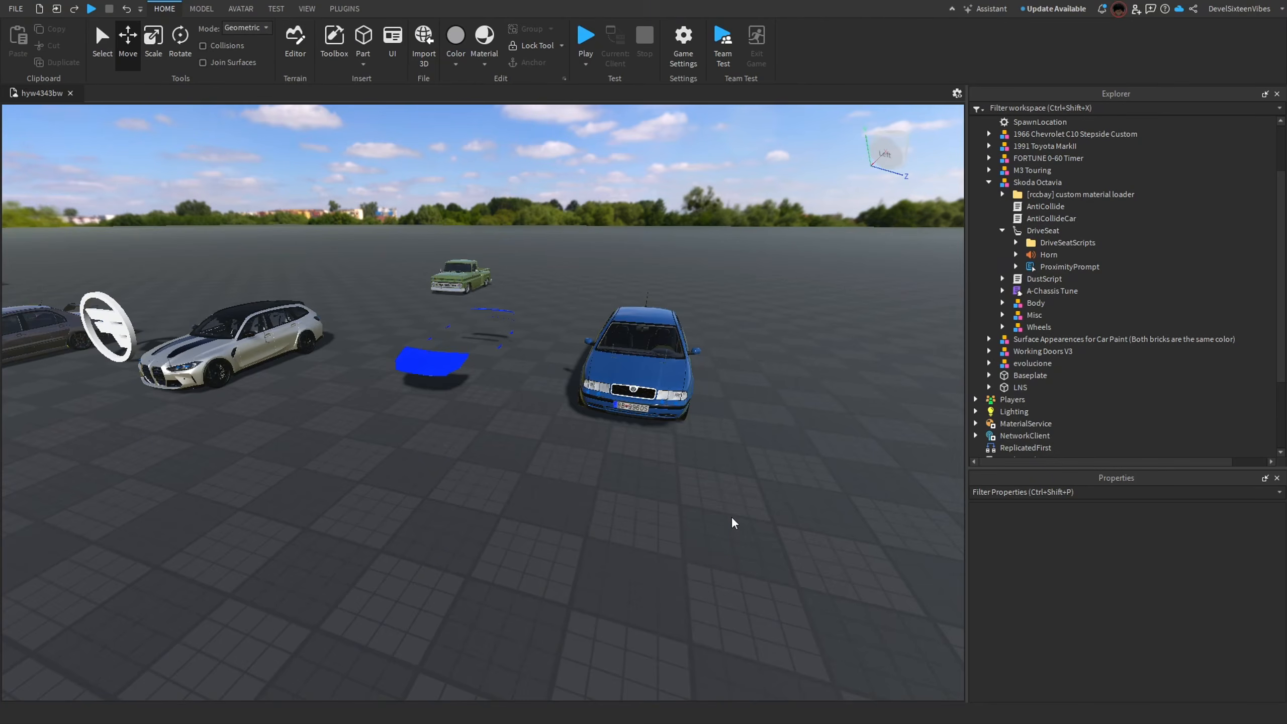
key("a")
right_click_drag(503, 460, 503, 451)
key("w")
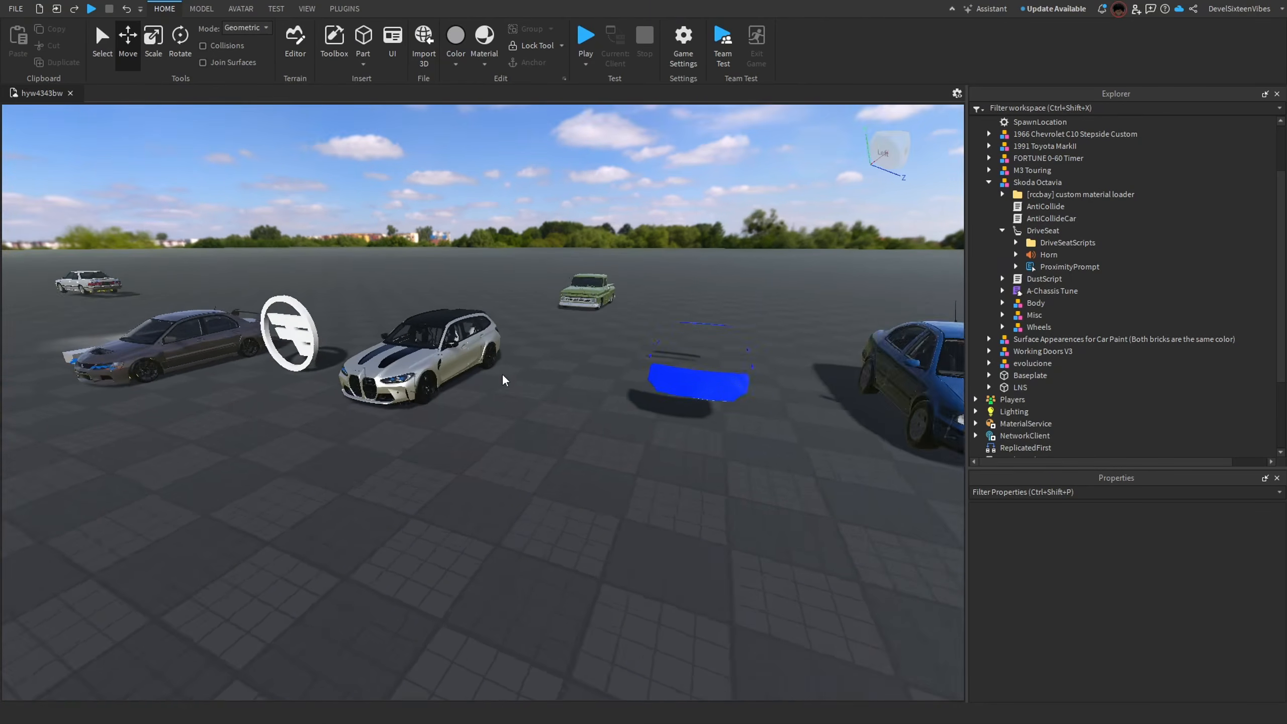
right_click_drag(502, 377, 502, 373)
scroll(502, 374, "up", 3)
left_click(546, 396)
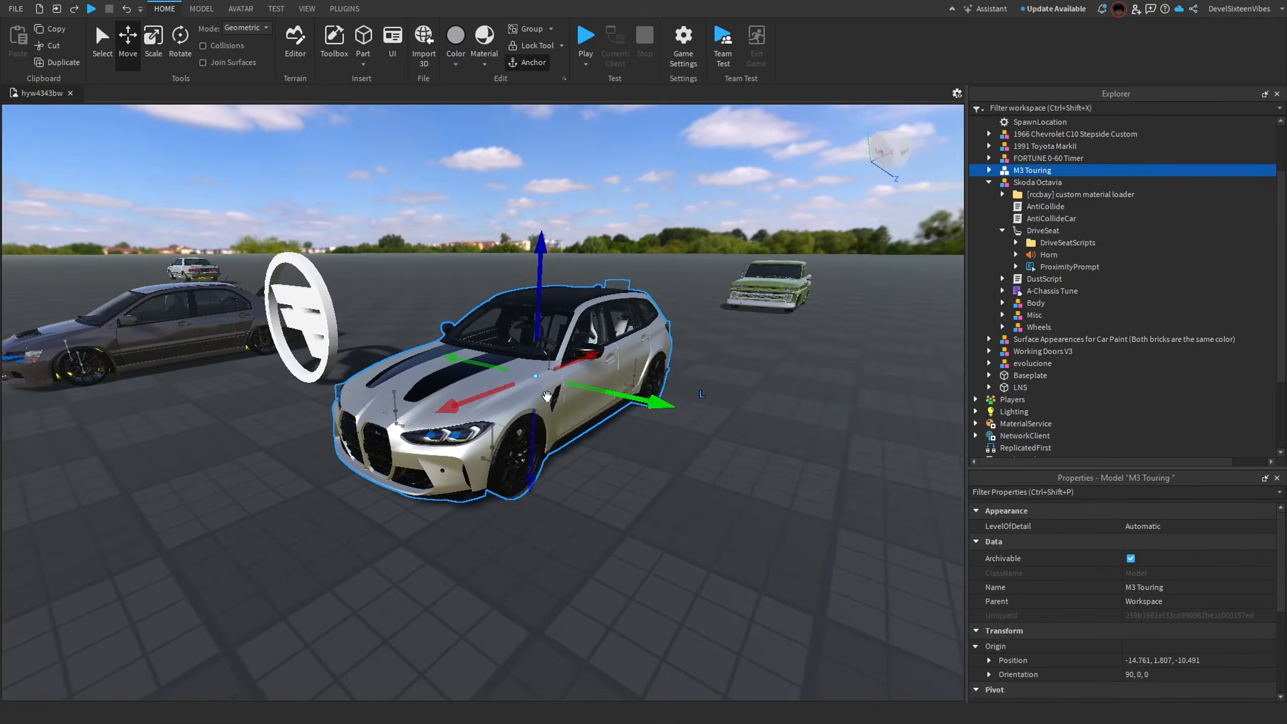
key("s")
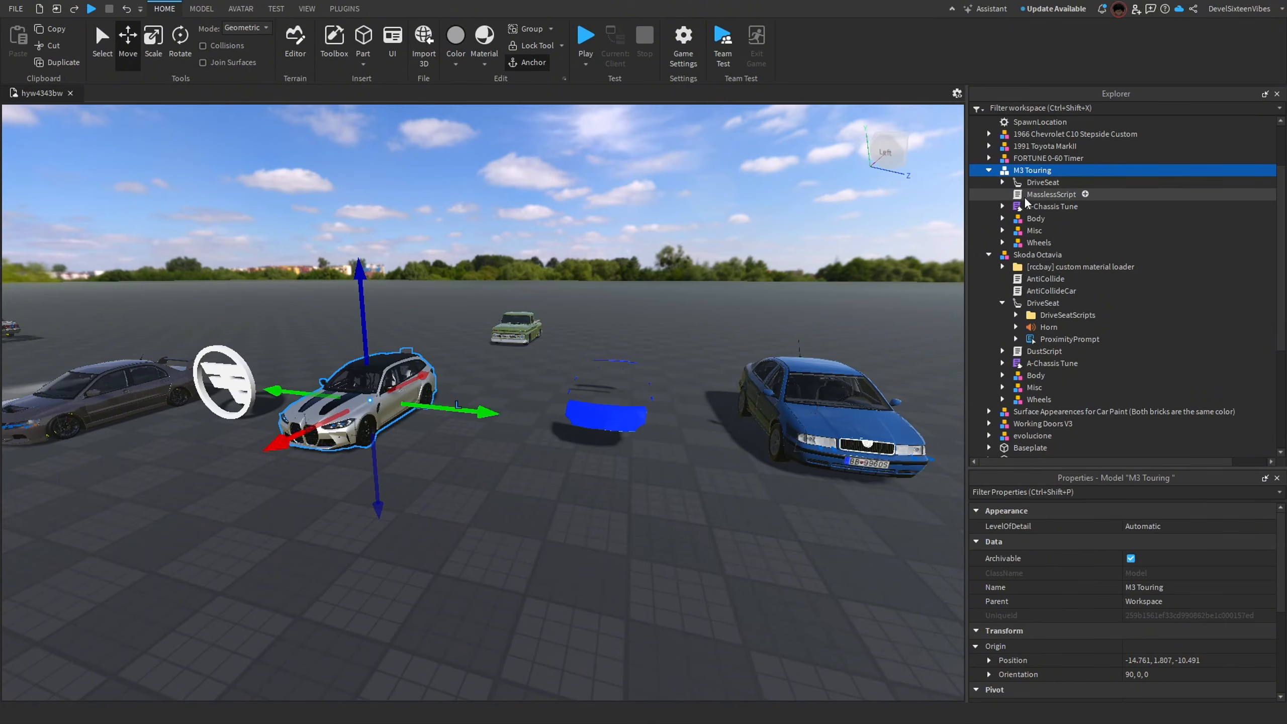
left_click_drag(1028, 199, 1021, 258)
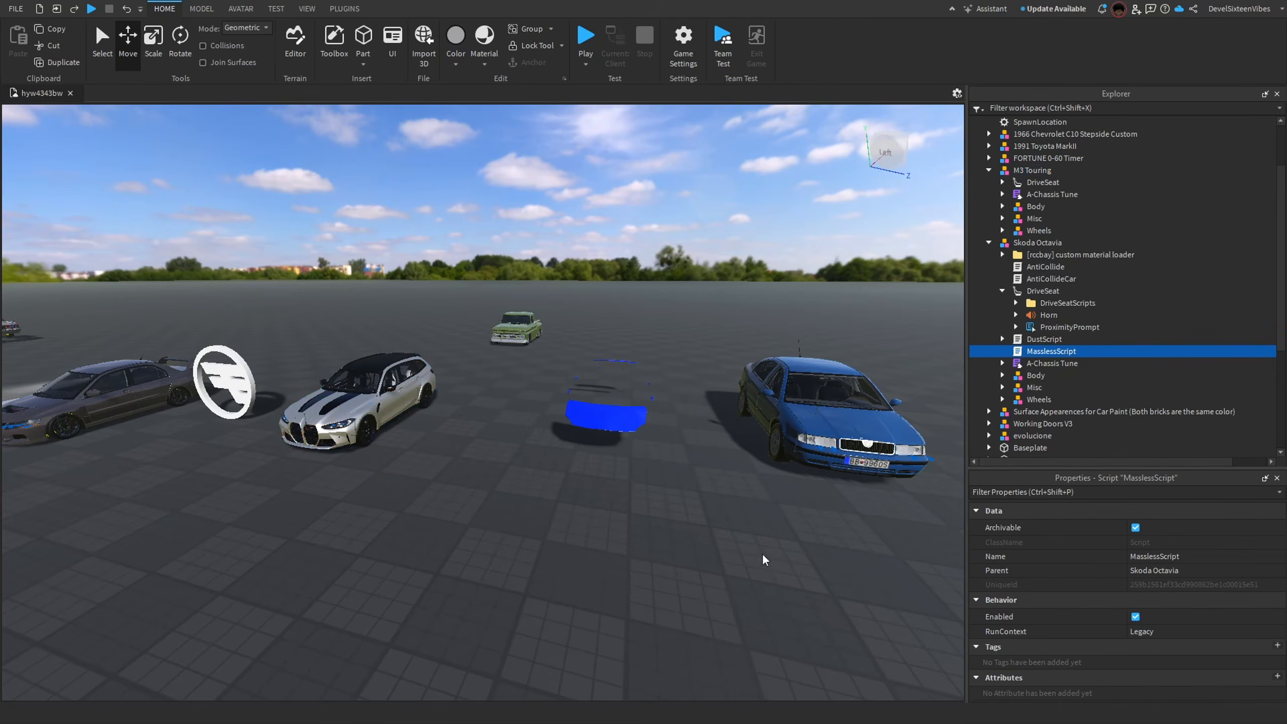
Delete the M3 Touring model from the workspace.
right_click_drag(555, 545, 497, 493)
left_click(272, 343)
key("Delete")
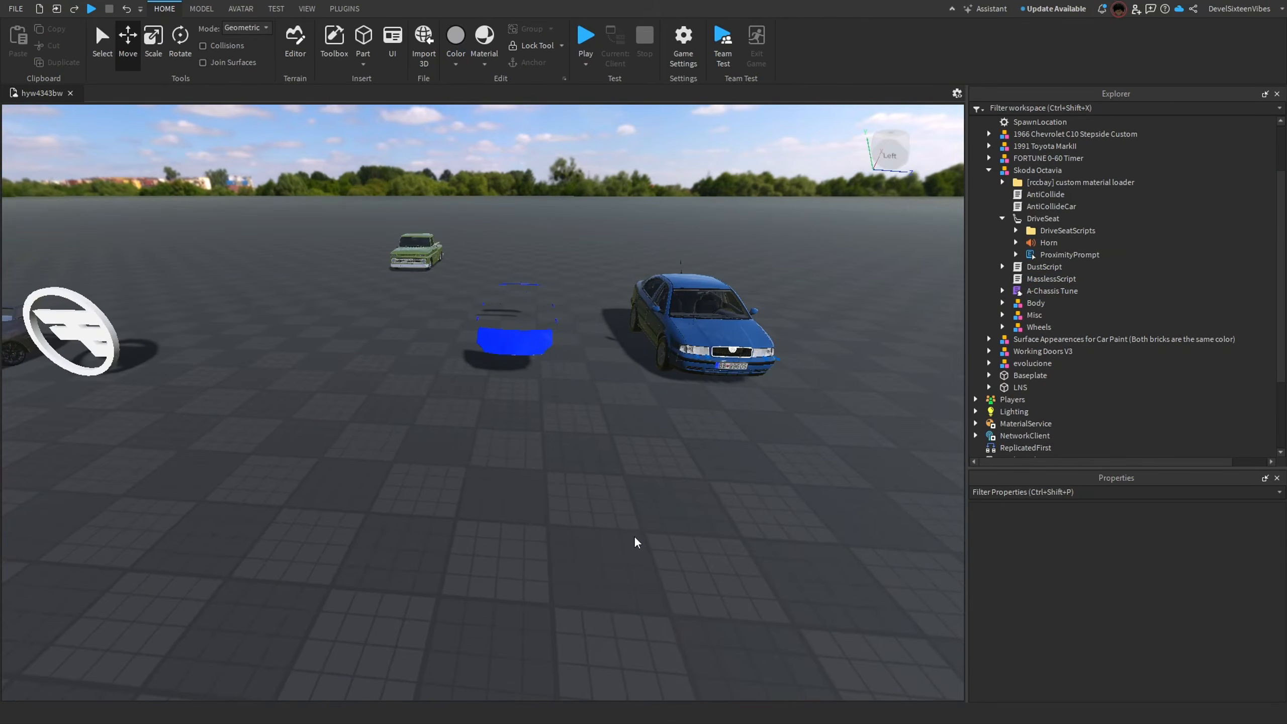
key("d")
right_click_drag(635, 538, 636, 537)
key("d")
key("d")
key("w")
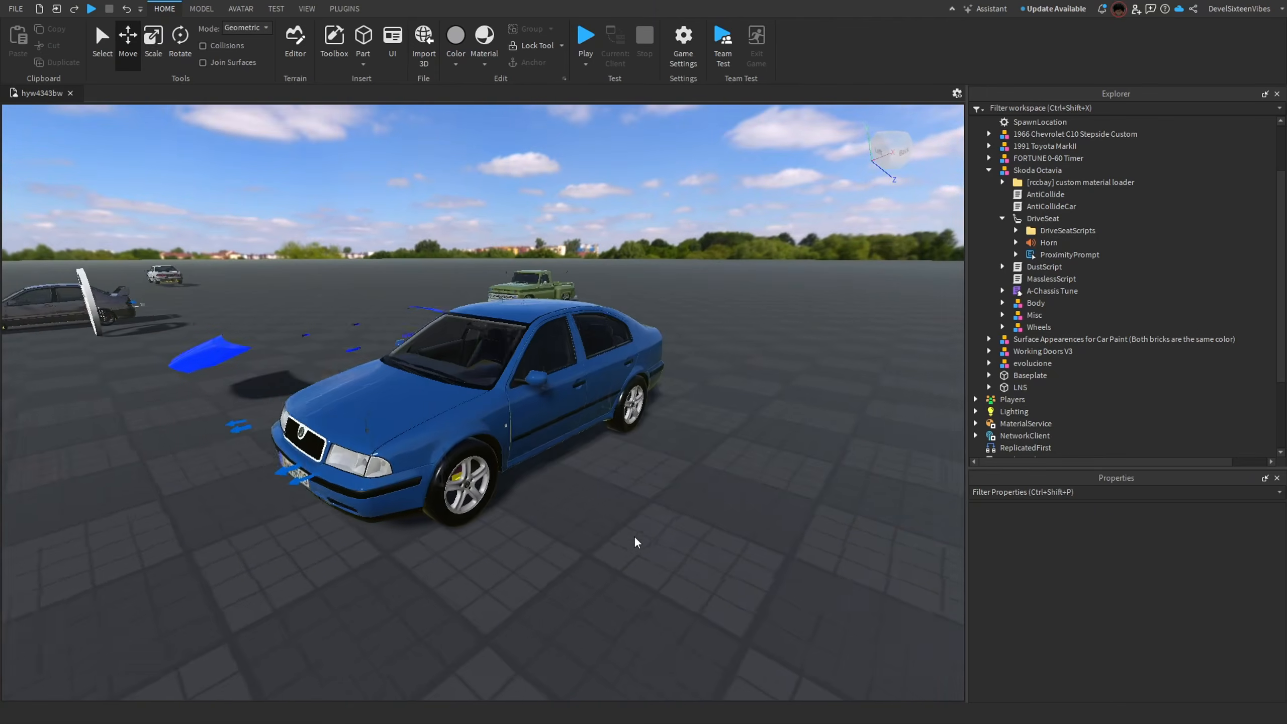
key("d")
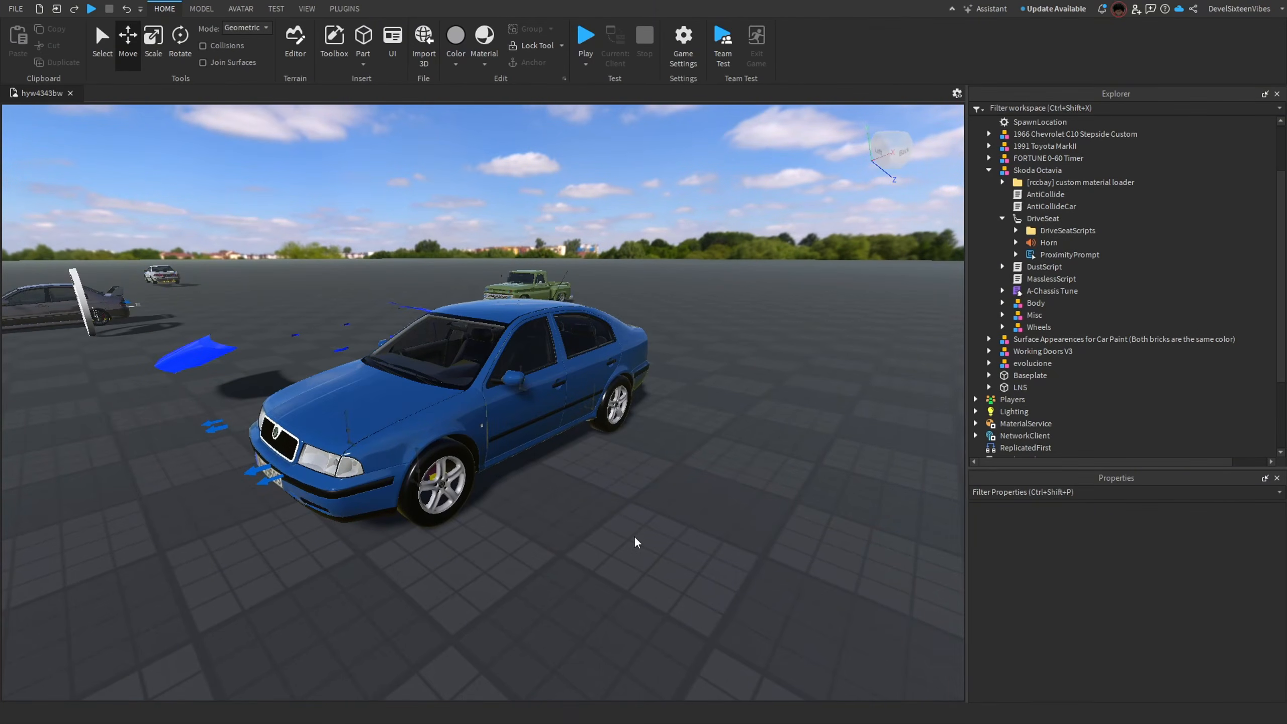
right_click_drag(635, 538, 614, 551)
key("w")
key("s")
key("a")
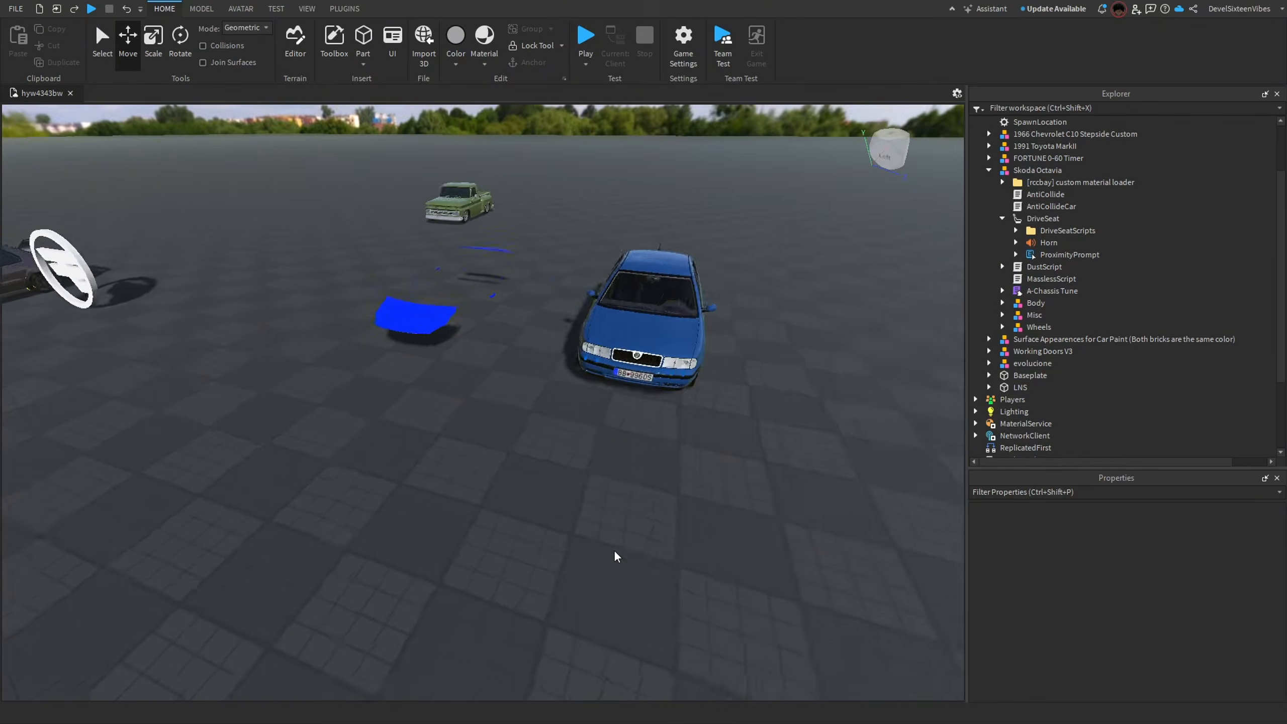
Select the FORTUNE 0-60 Timer model and expand its contents in the workspace tree.
key("a")
left_click(310, 302)
key("f")
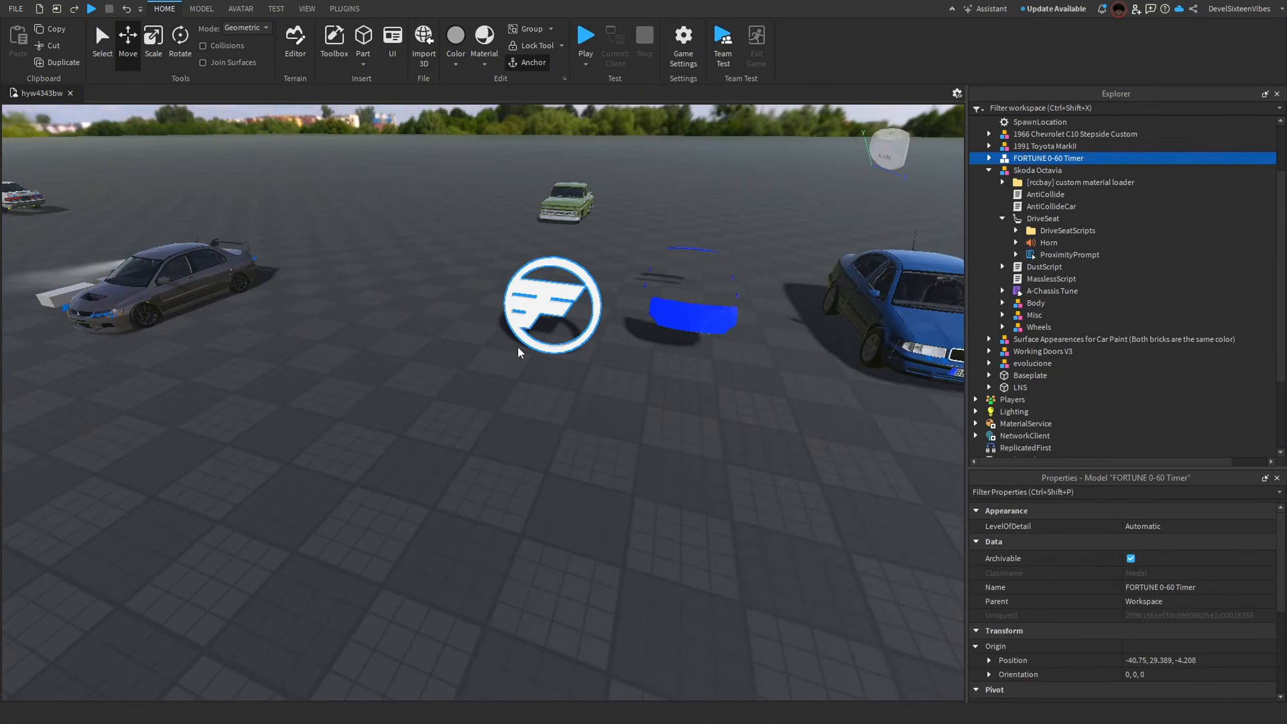
key("d")
right_click_drag(639, 583, 638, 580)
key("w")
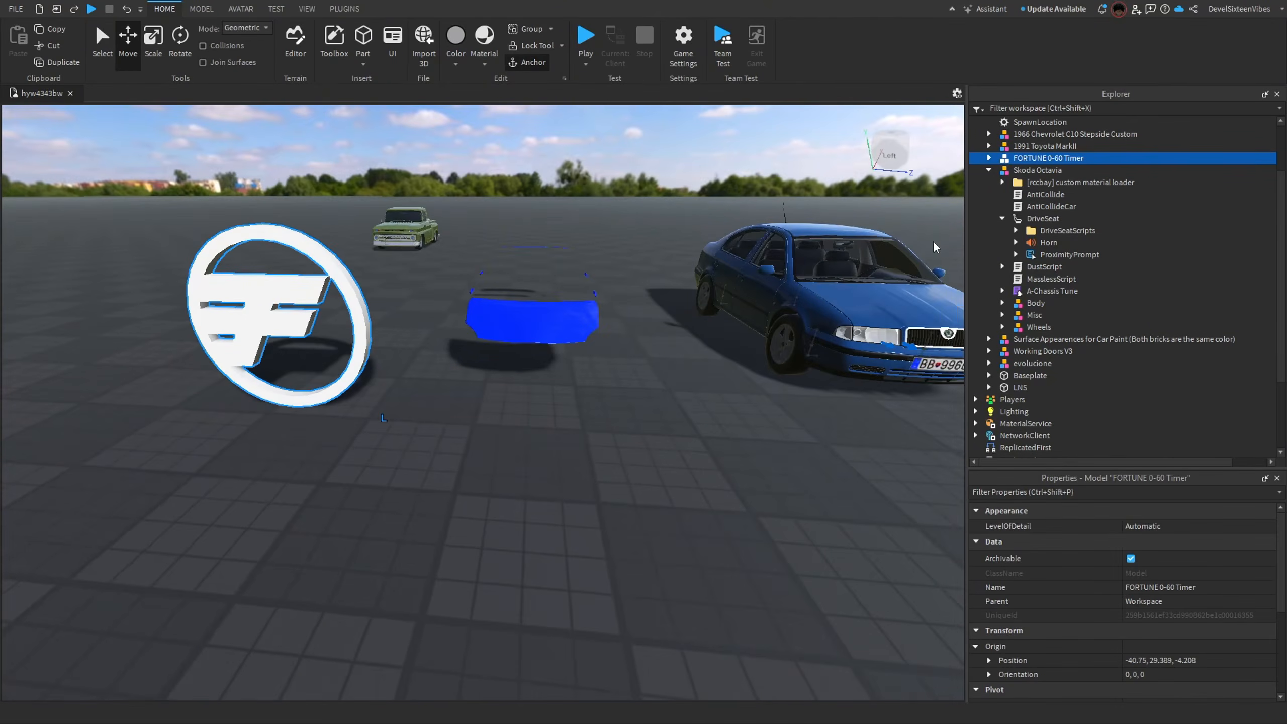
right_click_drag(685, 171, 692, 169)
key("a")
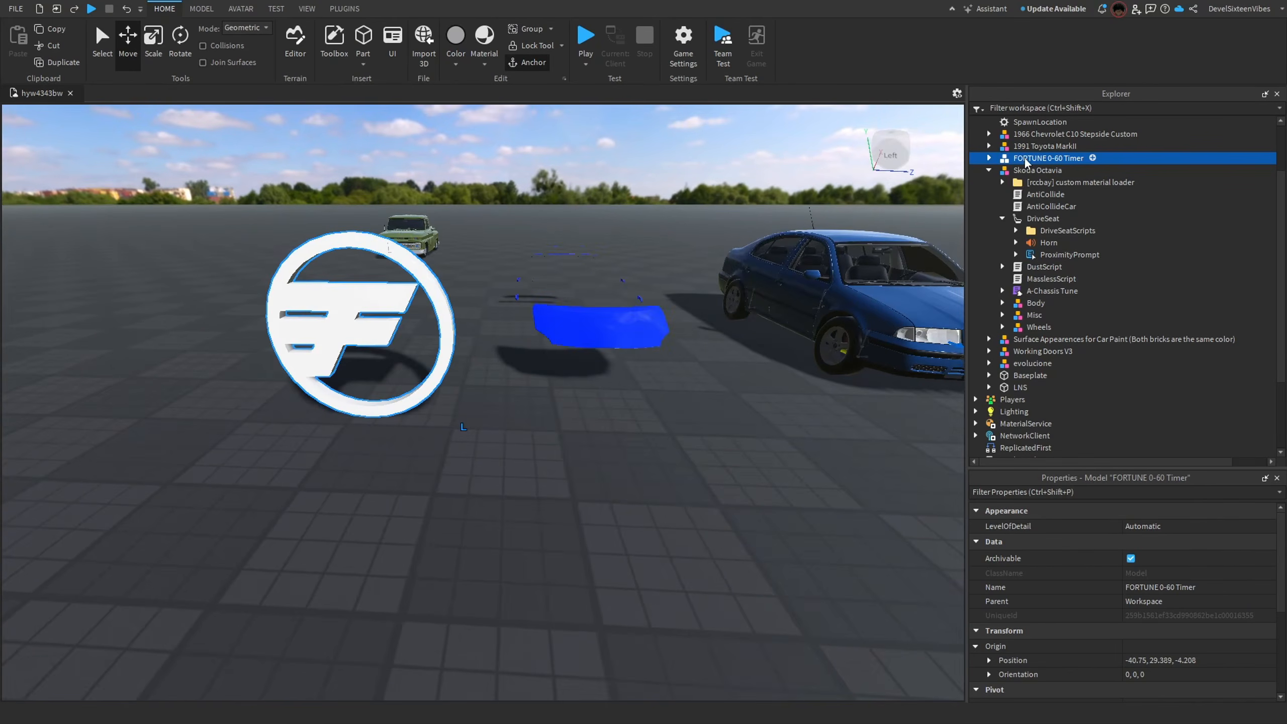
key("a")
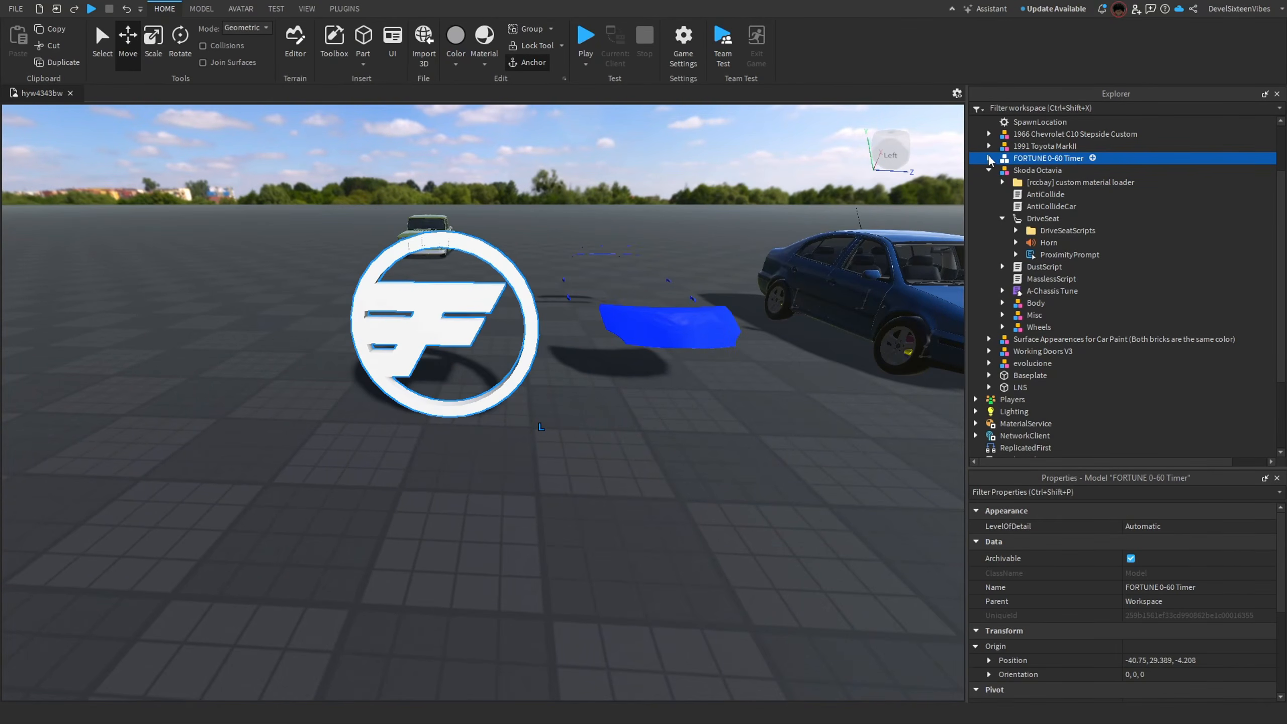
left_click(988, 159)
Delete the FORTUNE Badge [DELETE] part and the ThumbnailCamera from the FORTUNE 0-60 Timer model.
right_click_drag(660, 599, 660, 599)
key("s")
key("w")
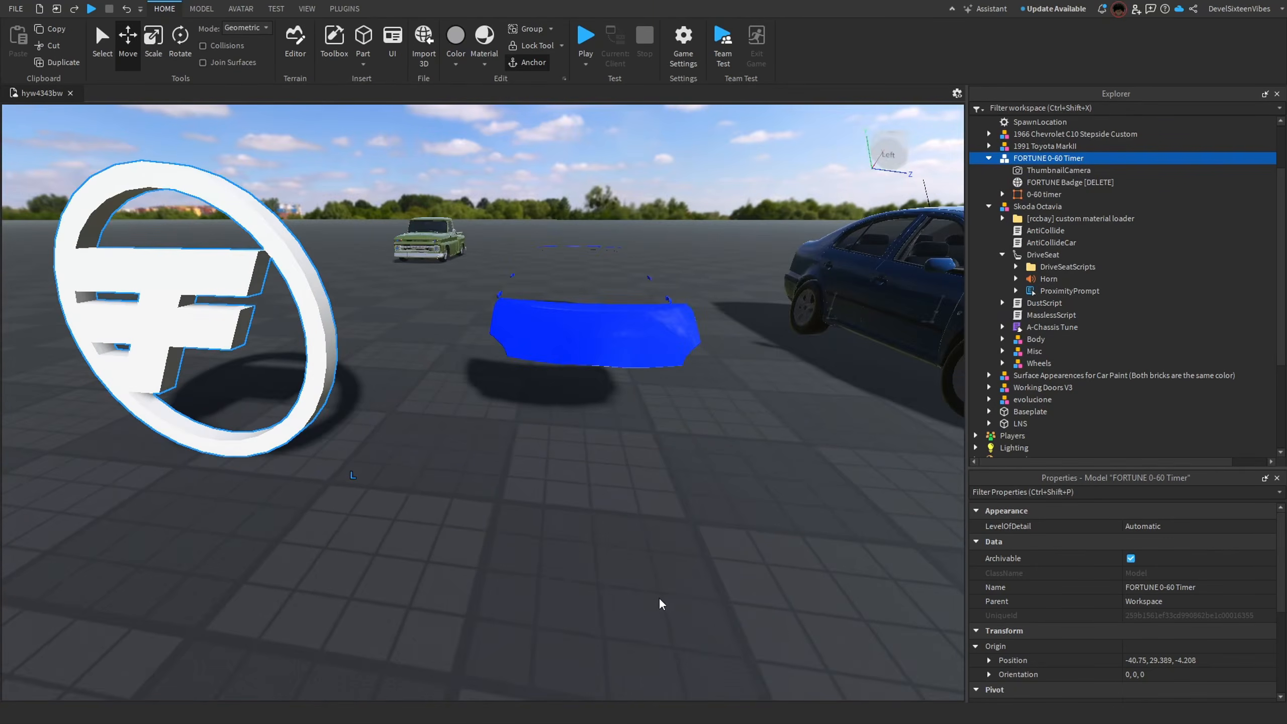
key("s")
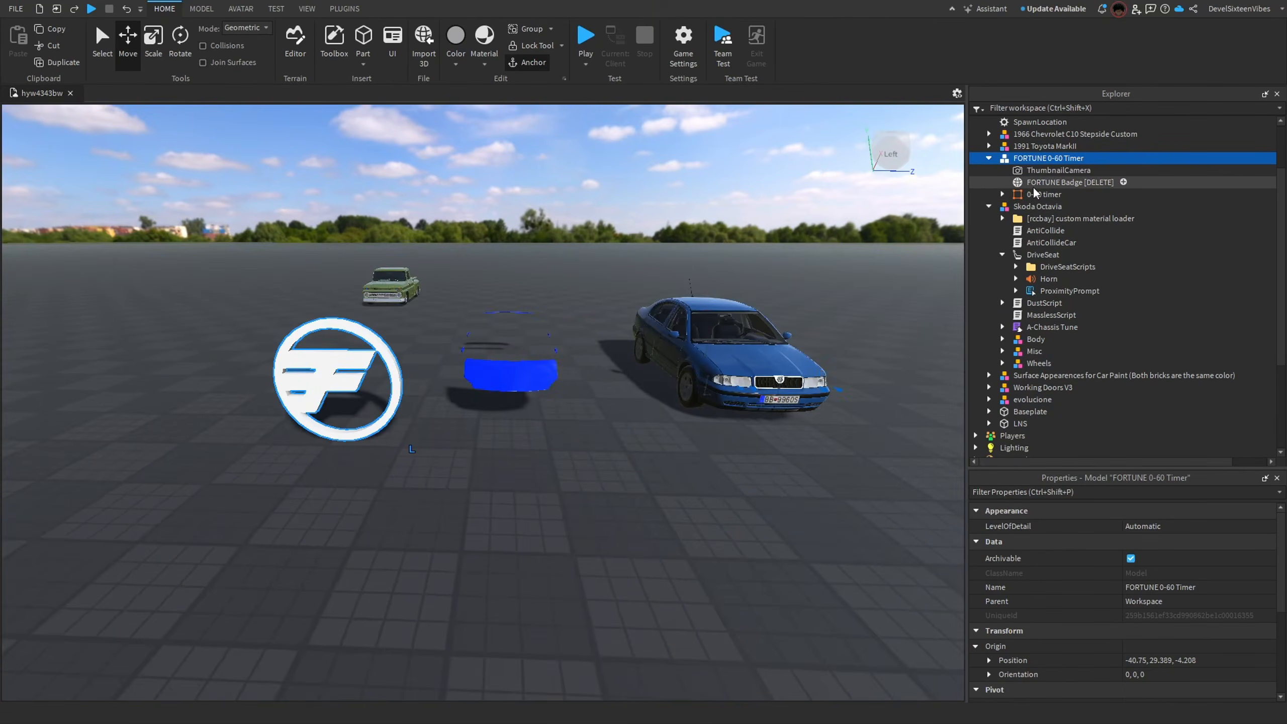
left_click(1034, 183)
key("Delete")
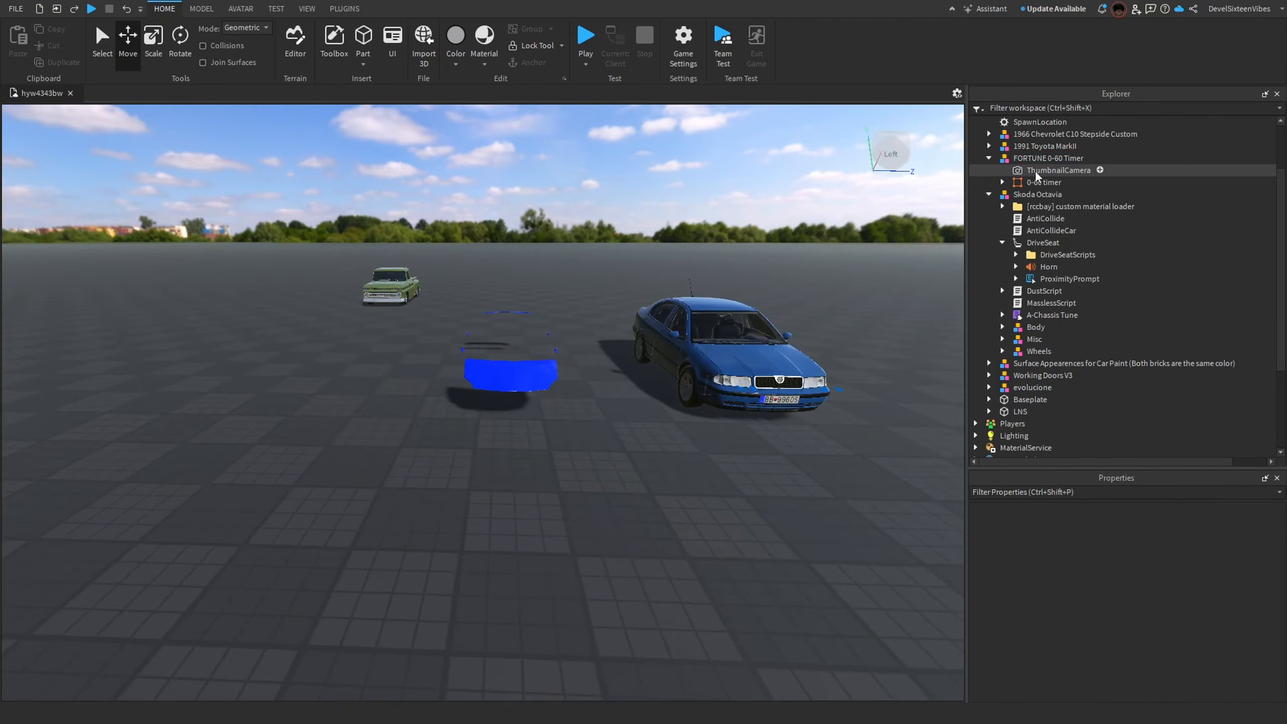
left_click(1036, 175)
key("Delete")
Move the FORTUNE 0-60 Timer model into the Plugins folder of the Skoda's A-Chassis Tune and ungroup it there.
left_click_drag(1027, 163, 1035, 304)
left_click_drag(1042, 301, 1043, 299)
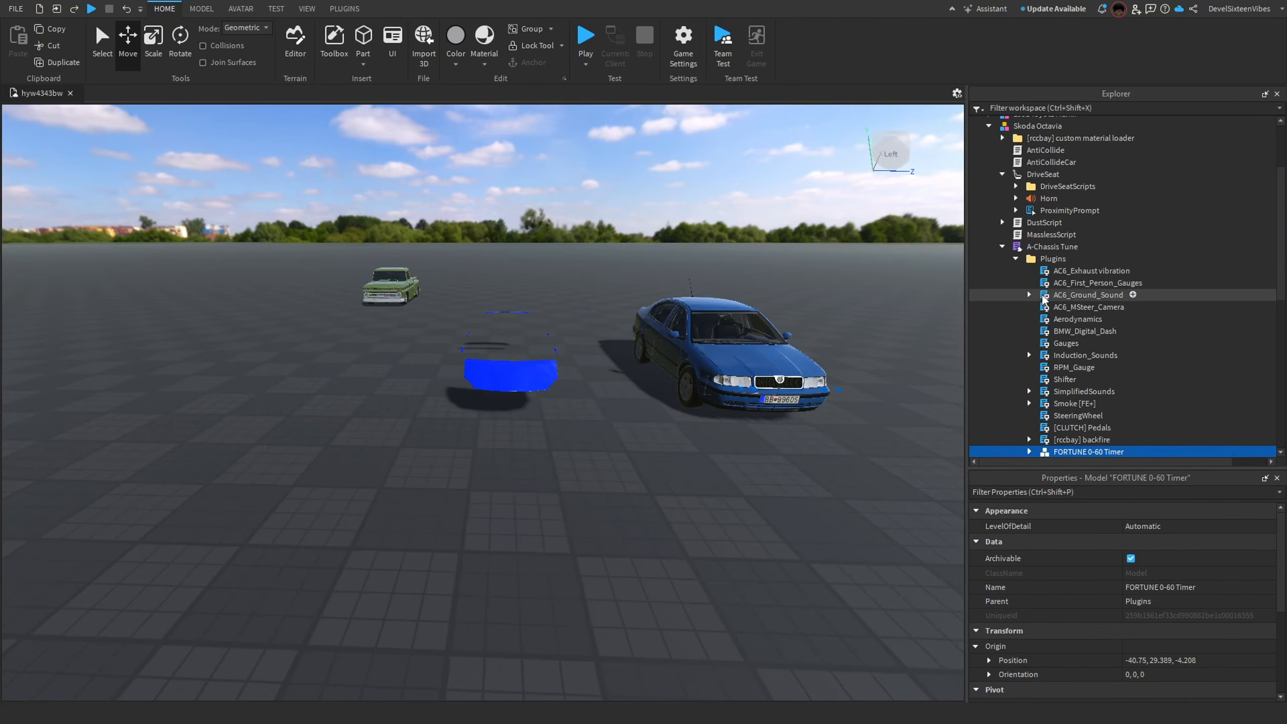
key("ctrl+u")
left_click(743, 222)
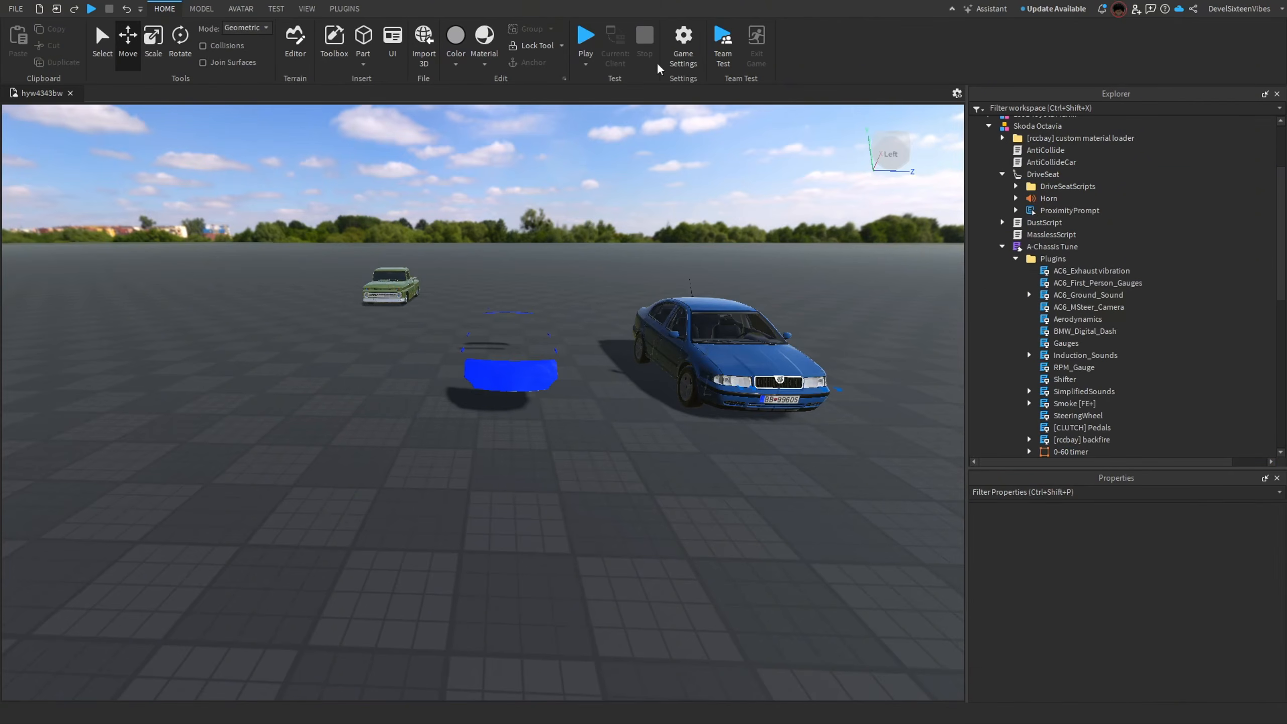
Start a play test, get into the Skoda Octavia and set off in first gear to try the 0-60 timer.
left_click(585, 41)
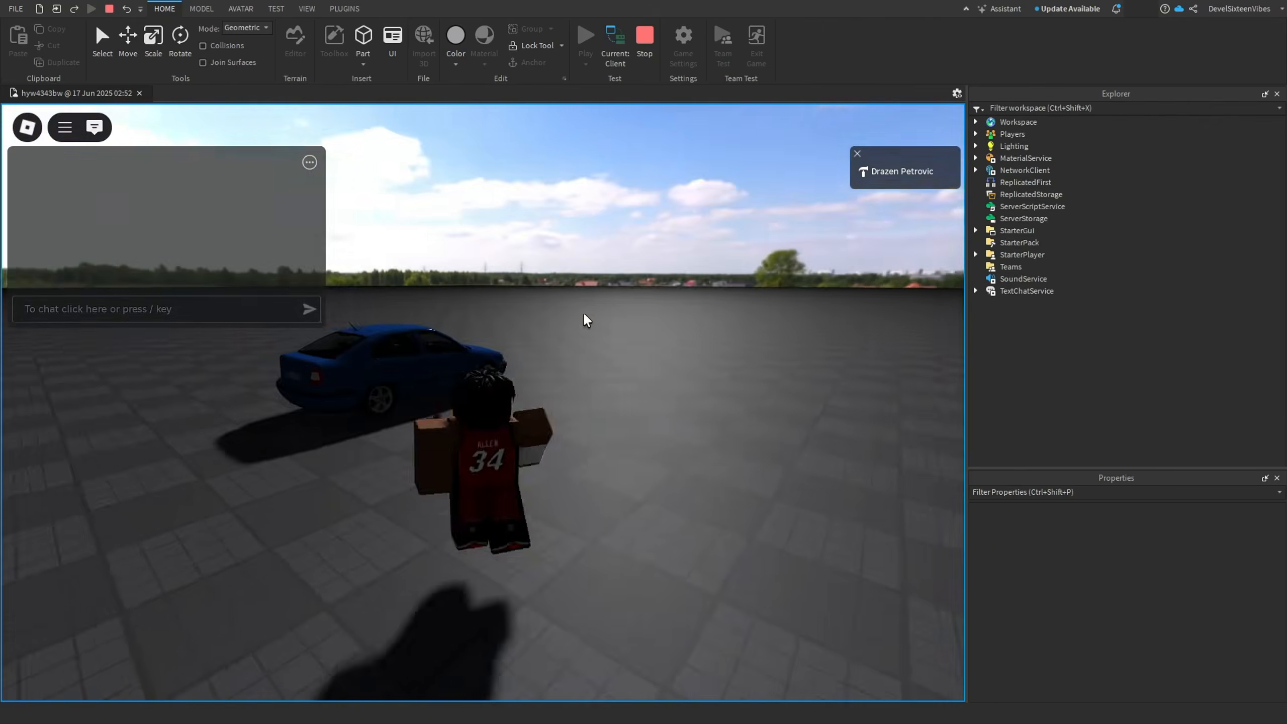
right_click_drag(583, 313, 585, 313)
key("w")
key("space")
key("e")
key("p")
key("e")
key("w")
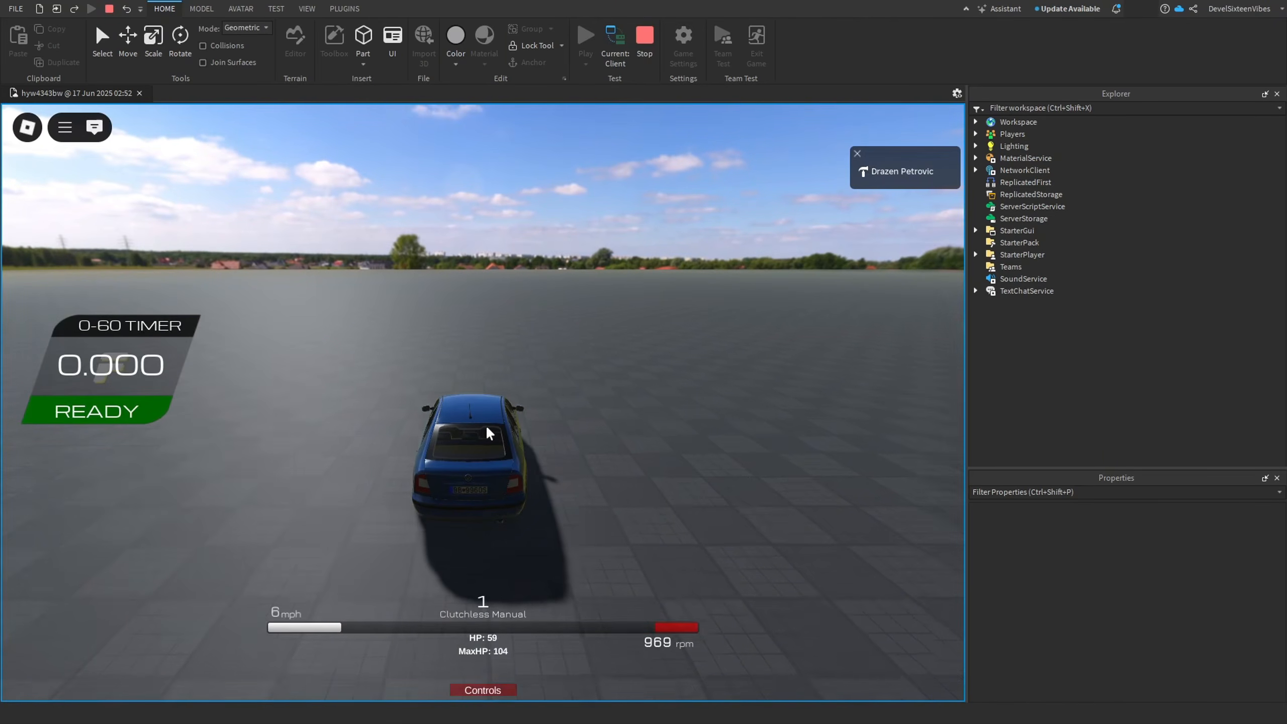
Brake the Skoda to a standstill, shift back to neutral and view it more closely from behind.
key("s")
key("q")
scroll(486, 425, "up", 2)
right_click_drag(486, 425, 422, 448)
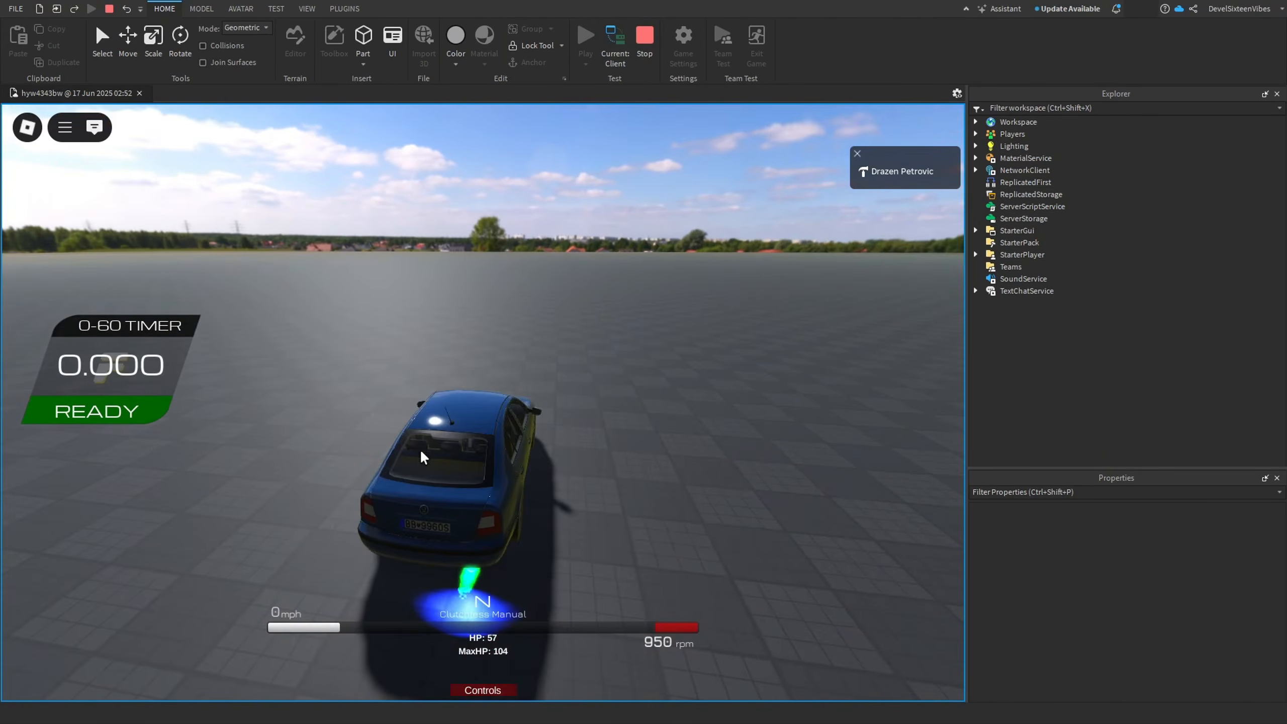
Arm the 0-60 timer, rev the Skoda in neutral and launch it from standstill, accelerating through third gear.
left_click(94, 410)
key("s")
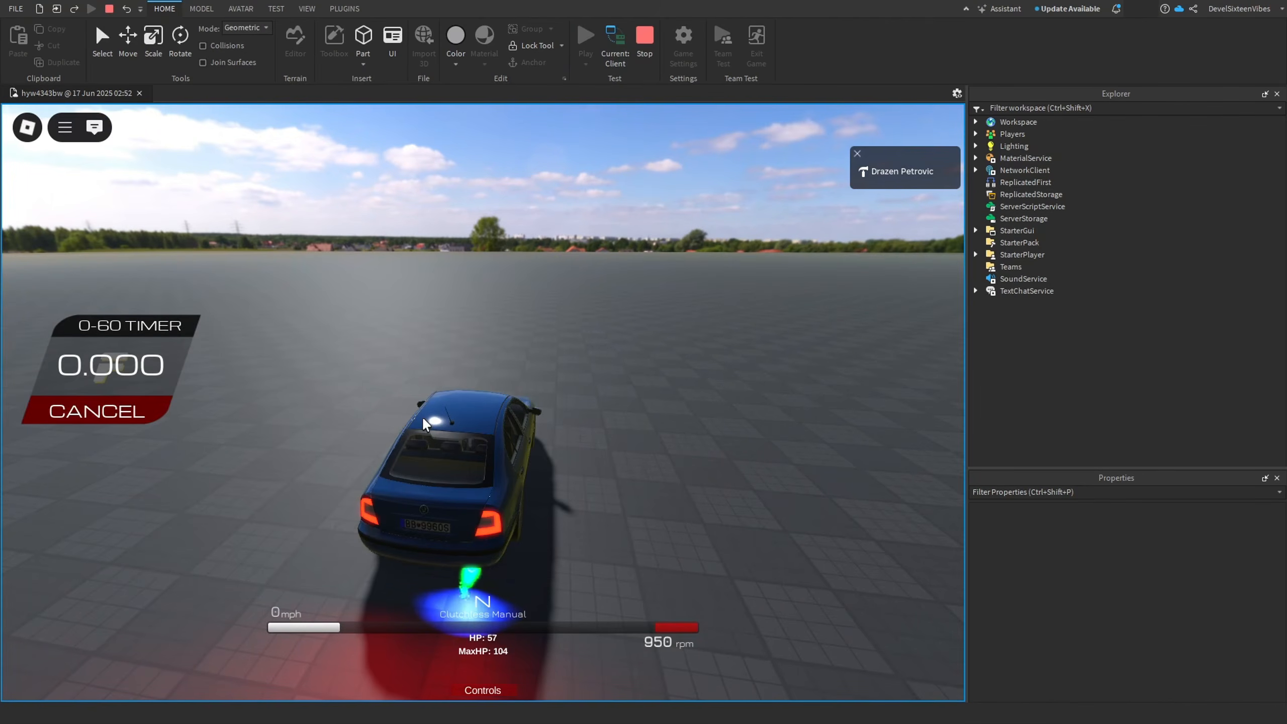
key("w")
right_click_drag(439, 418, 651, 476)
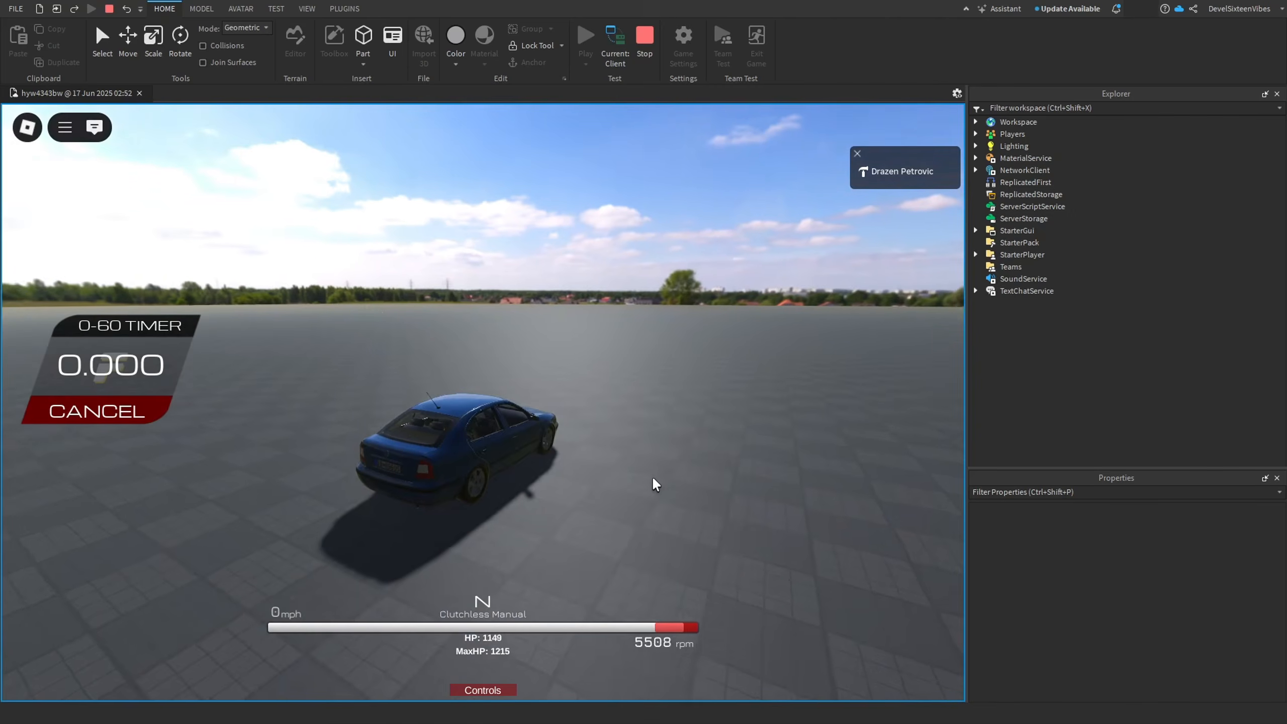
key("e")
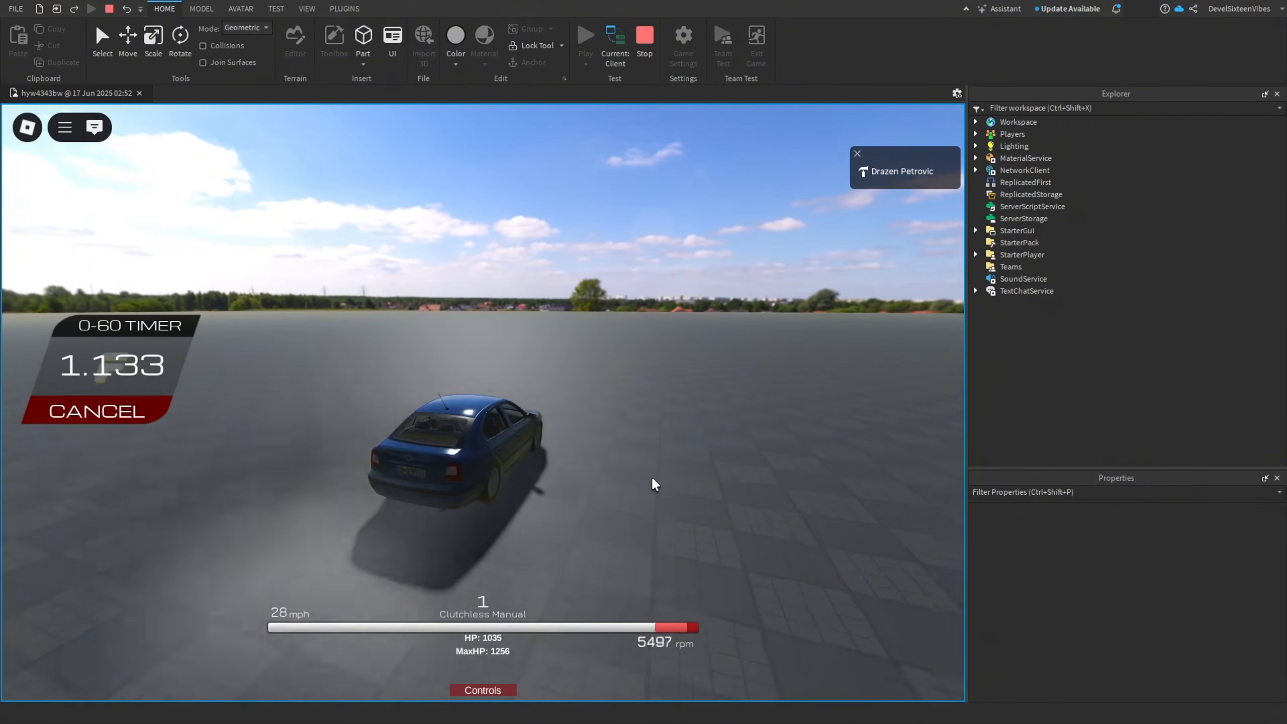
key("e")
key("e")
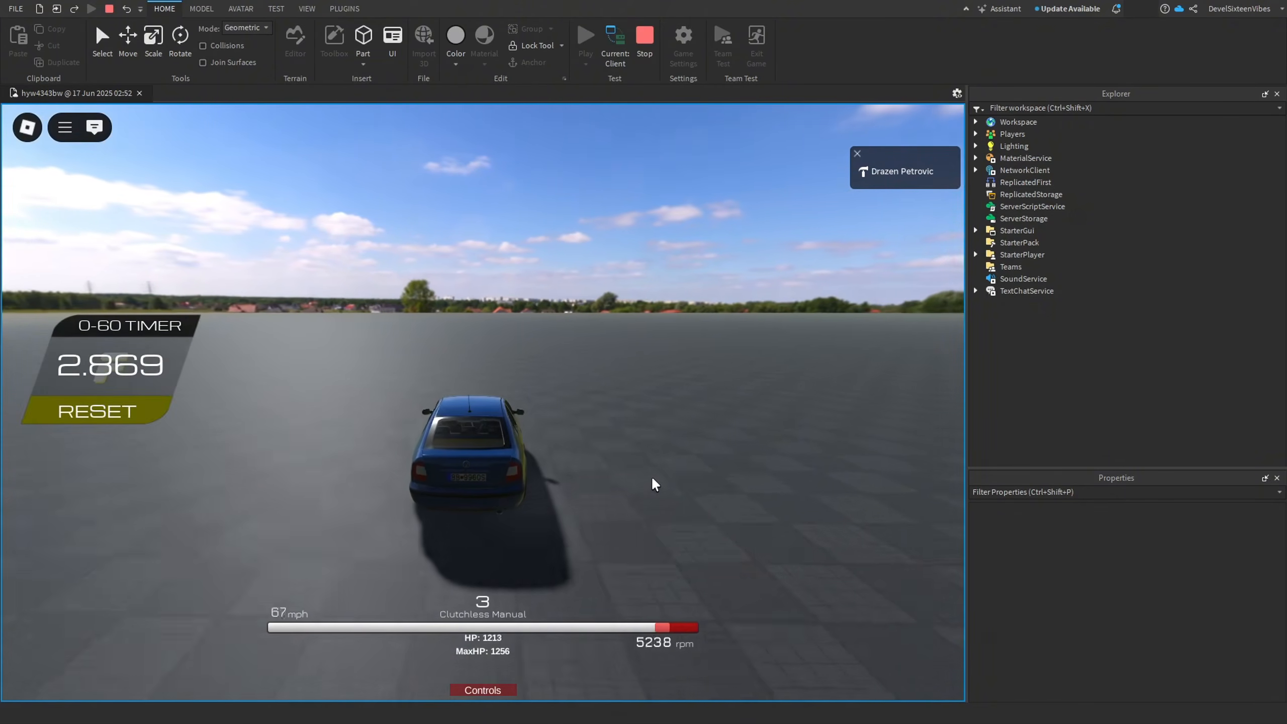
Slow the Skoda down, turn it around in third gear and reset the 0-60 timer.
key("e")
key("s")
right_click_drag(583, 440, 585, 439)
key("a")
key("q")
key("w")
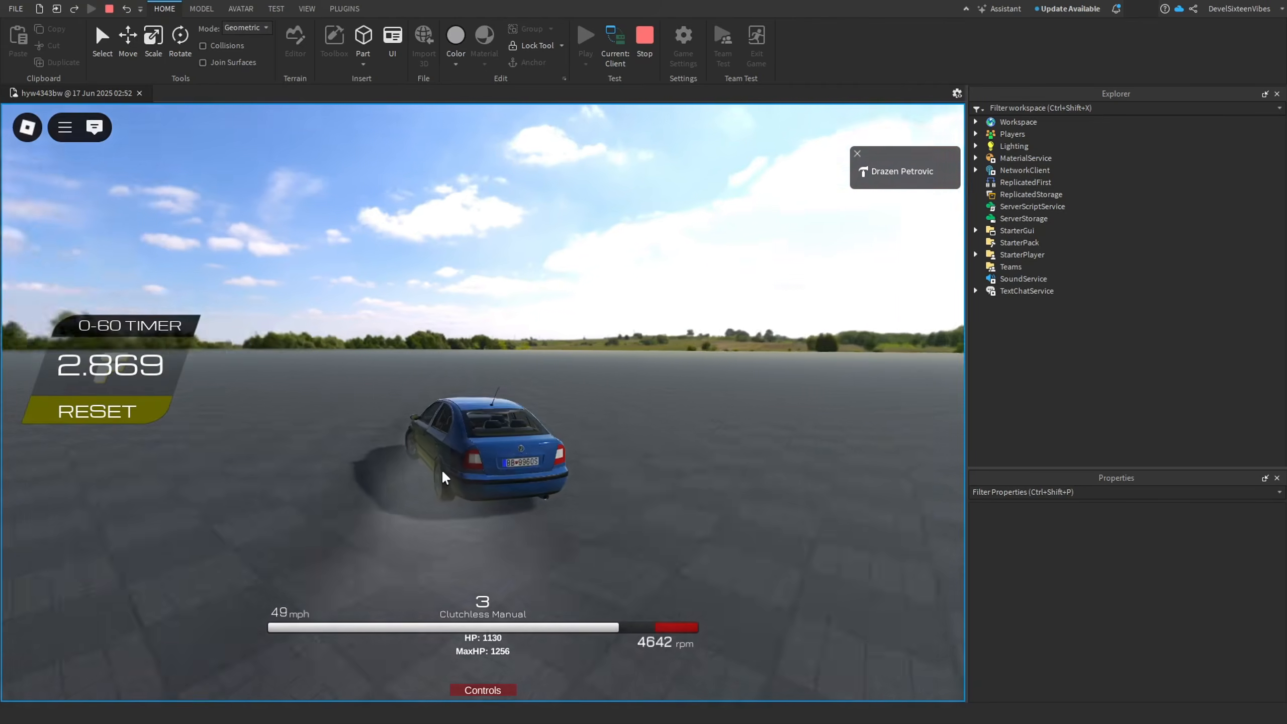
left_click(103, 411)
Drive the Skoda back across the baseplate towards the other parked cars.
right_click_drag(442, 338, 447, 377)
key("a")
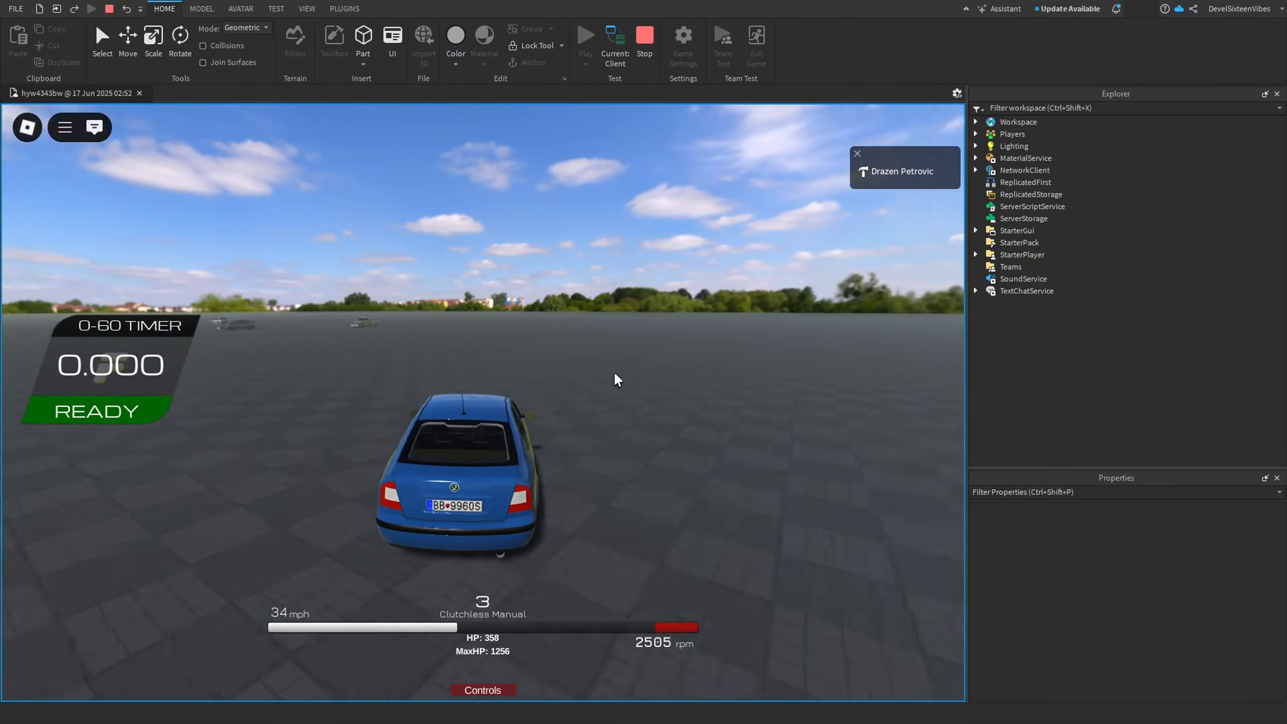
key("w")
right_click_drag(594, 402, 594, 402)
key("d")
key("w")
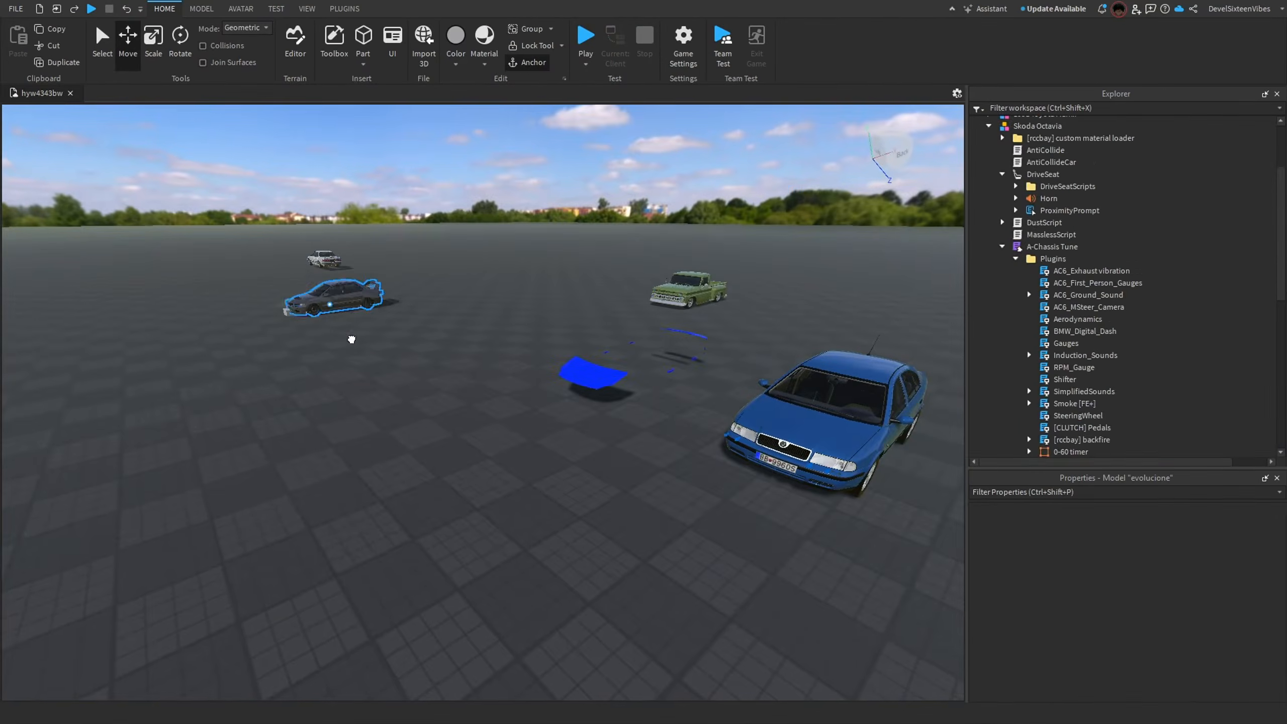
Move the evolucione car across the baseplate to stand beside the Skoda Octavia.
left_click_drag(344, 314, 422, 515)
right_click_drag(421, 516, 422, 516)
left_click_drag(422, 515, 685, 336)
left_click(639, 534)
right_click_drag(638, 534, 638, 534)
key("w")
key("s")
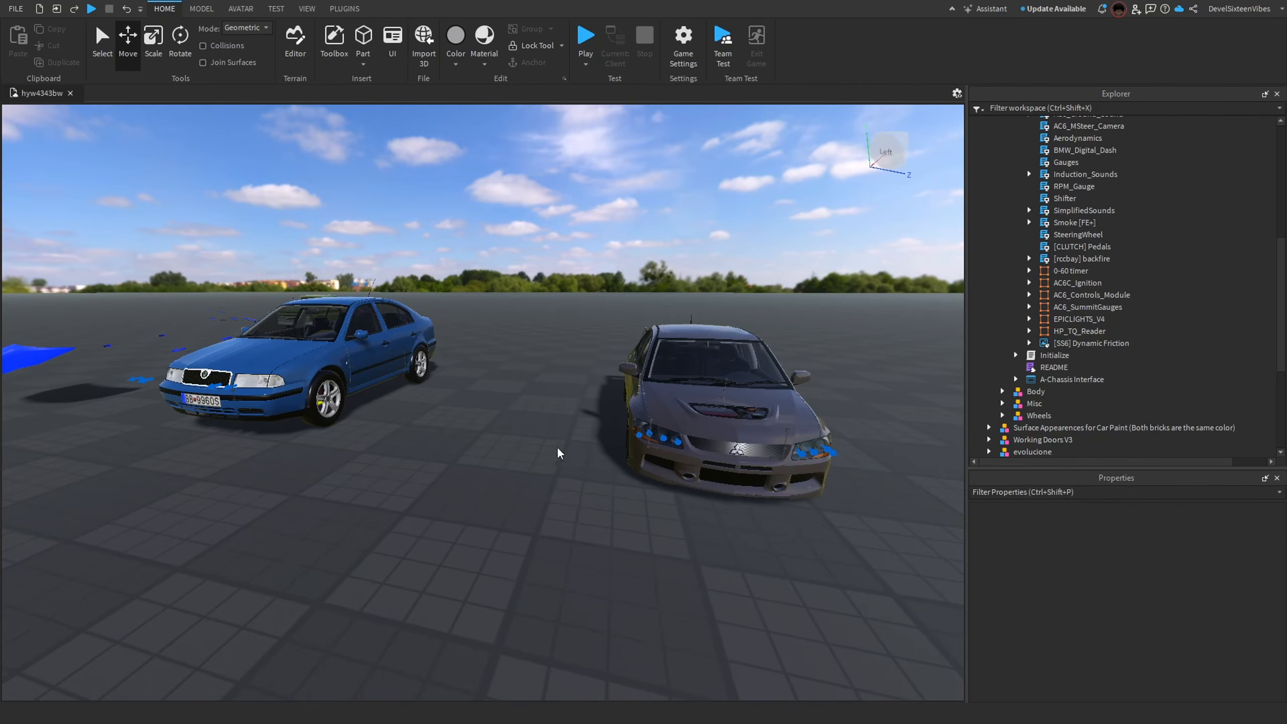
Delete one of the five Seat objects from the Skoda Octavia's Body model.
right_click_drag(542, 451, 541, 447)
key("w")
left_click(500, 419)
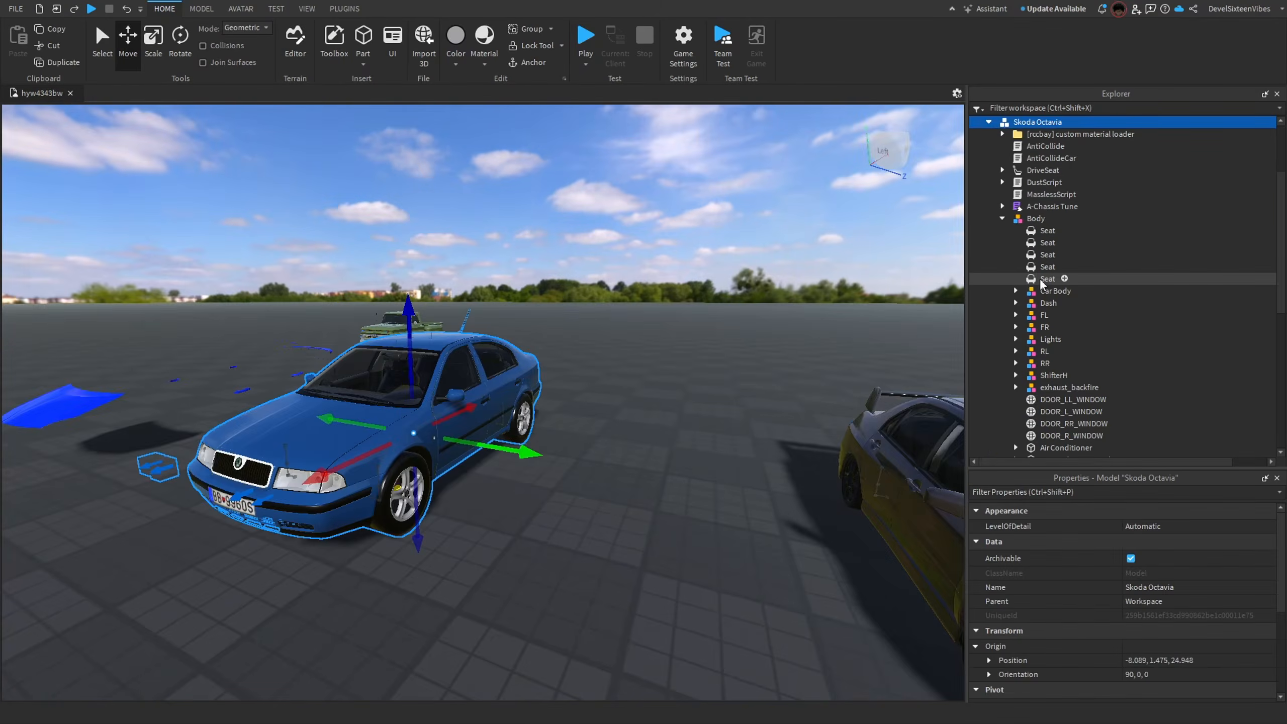
right_click_drag(718, 244, 718, 239)
key("w")
key("s")
left_click(1039, 280)
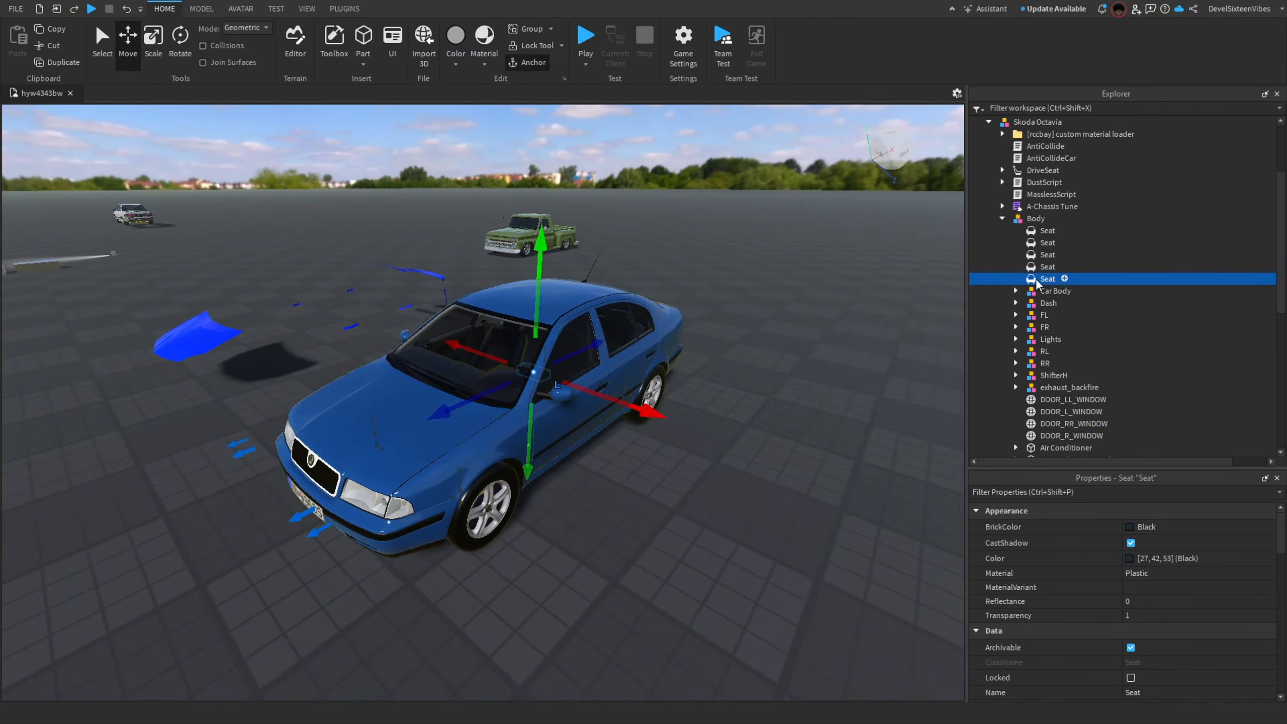
left_click(1038, 270)
key("Delete")
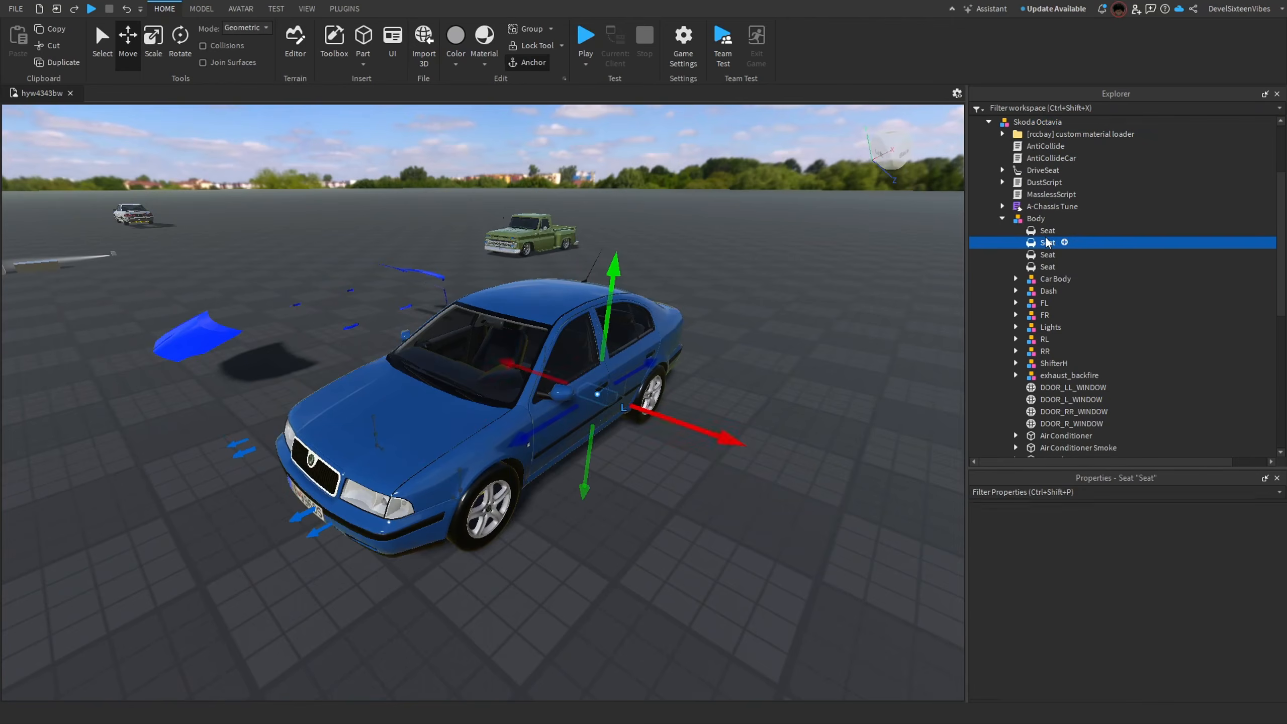
Rename the four remaining seats in the Skoda's Body as Seat1, Seat2, Seat3 and Seat4.
left_click(1044, 243)
left_click(1044, 233)
left_click(1046, 232)
key("Right")
type("1")
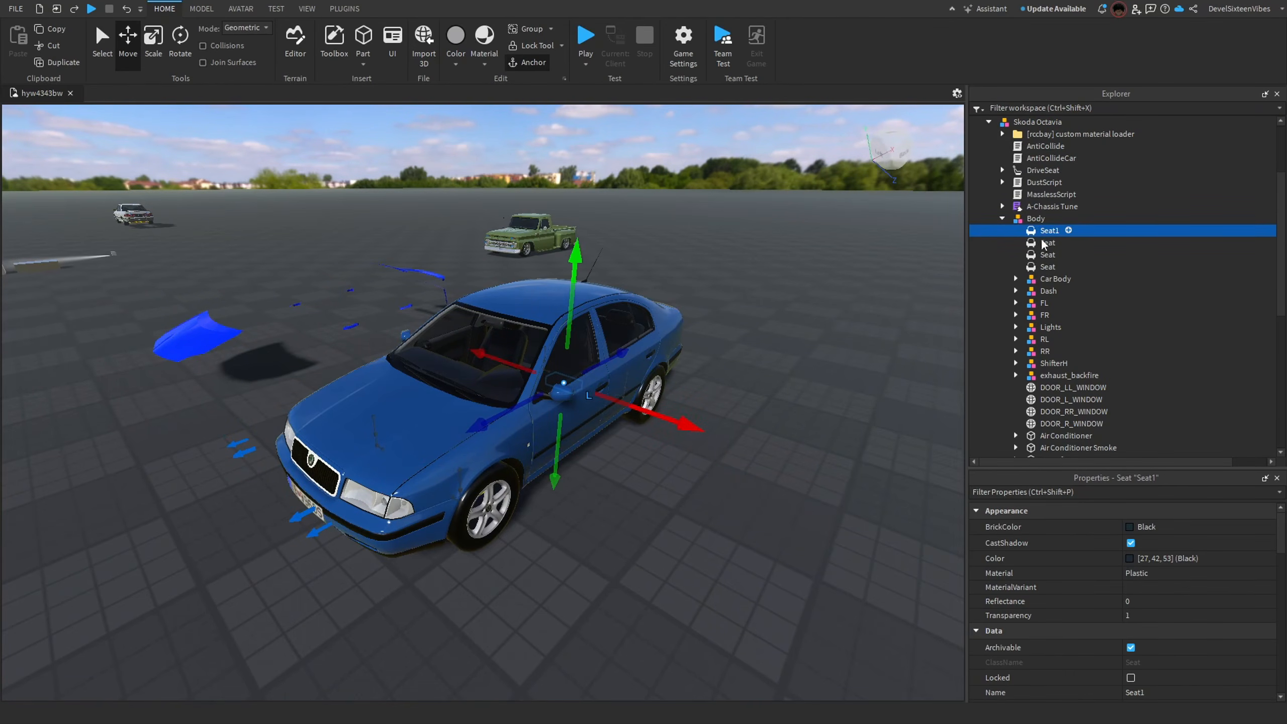
left_click(1047, 243)
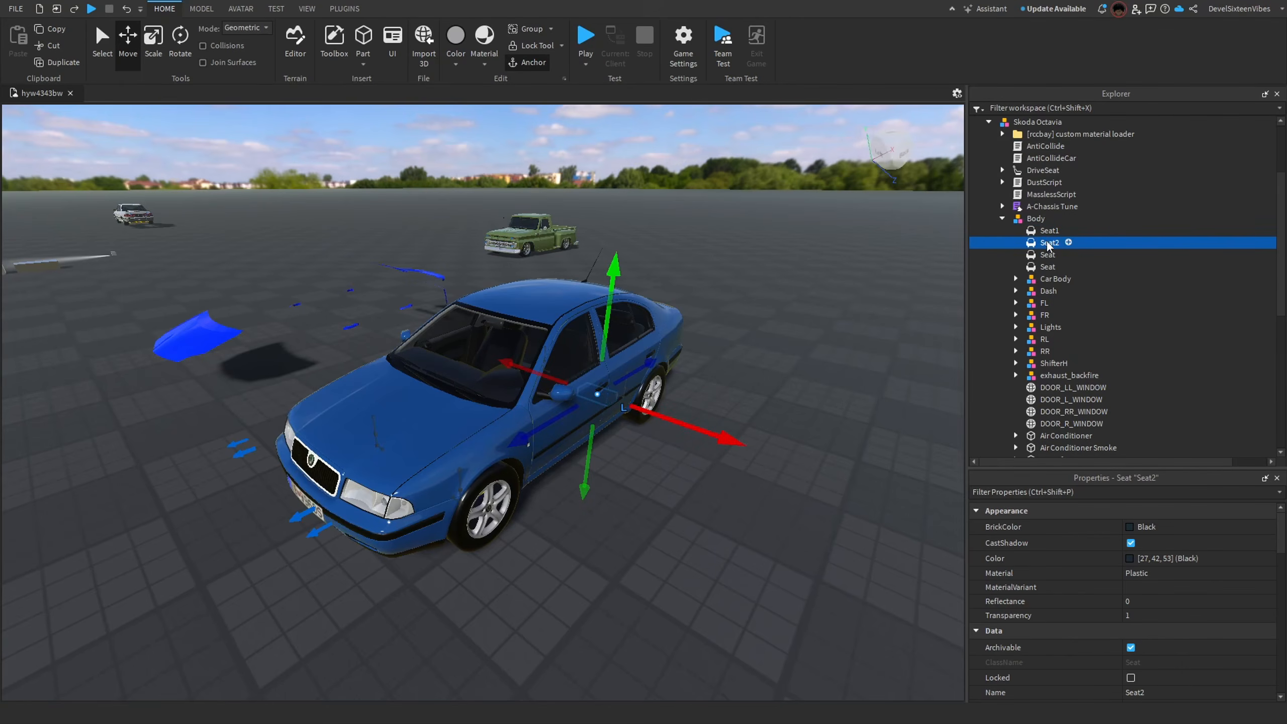
left_click(1045, 255)
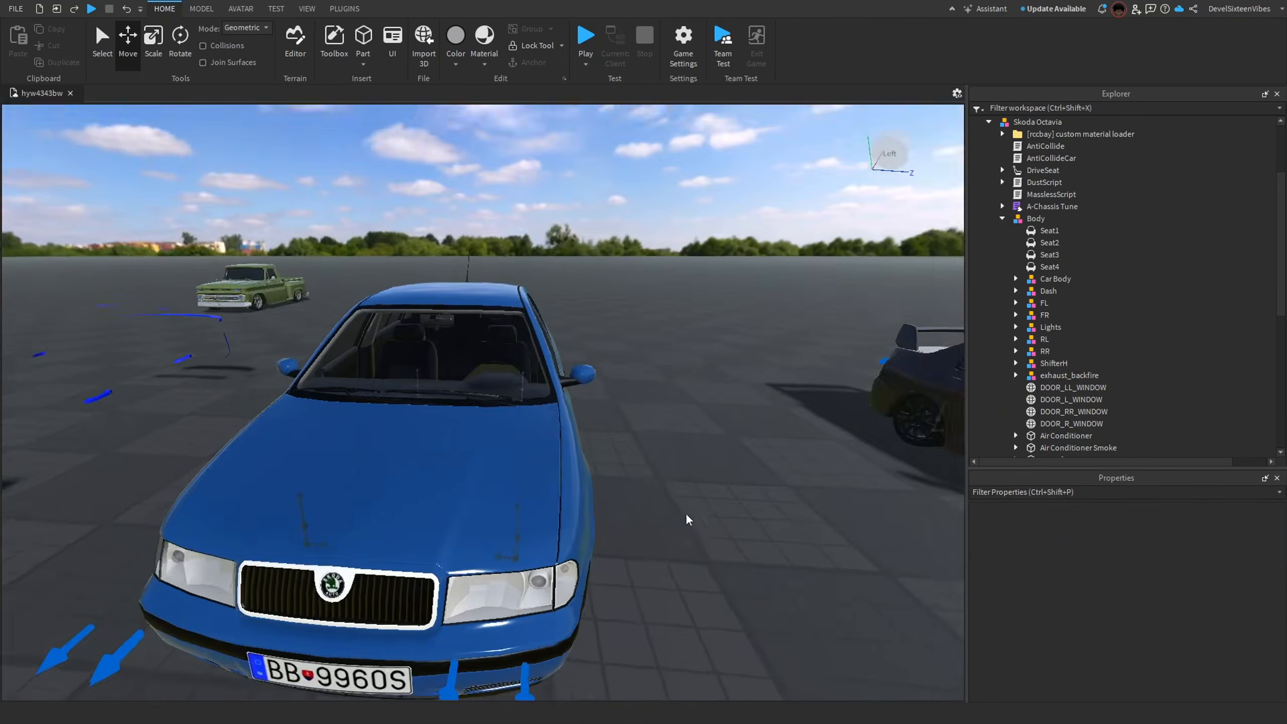
Examine the Skoda from the front, then select the evolucione car beside it and view it closely.
key("s")
right_click_drag(688, 521, 687, 516)
key("w")
key("d")
right_click_drag(546, 409, 545, 408)
key("s")
left_click(564, 364)
right_click_drag(692, 437, 693, 437)
key("d")
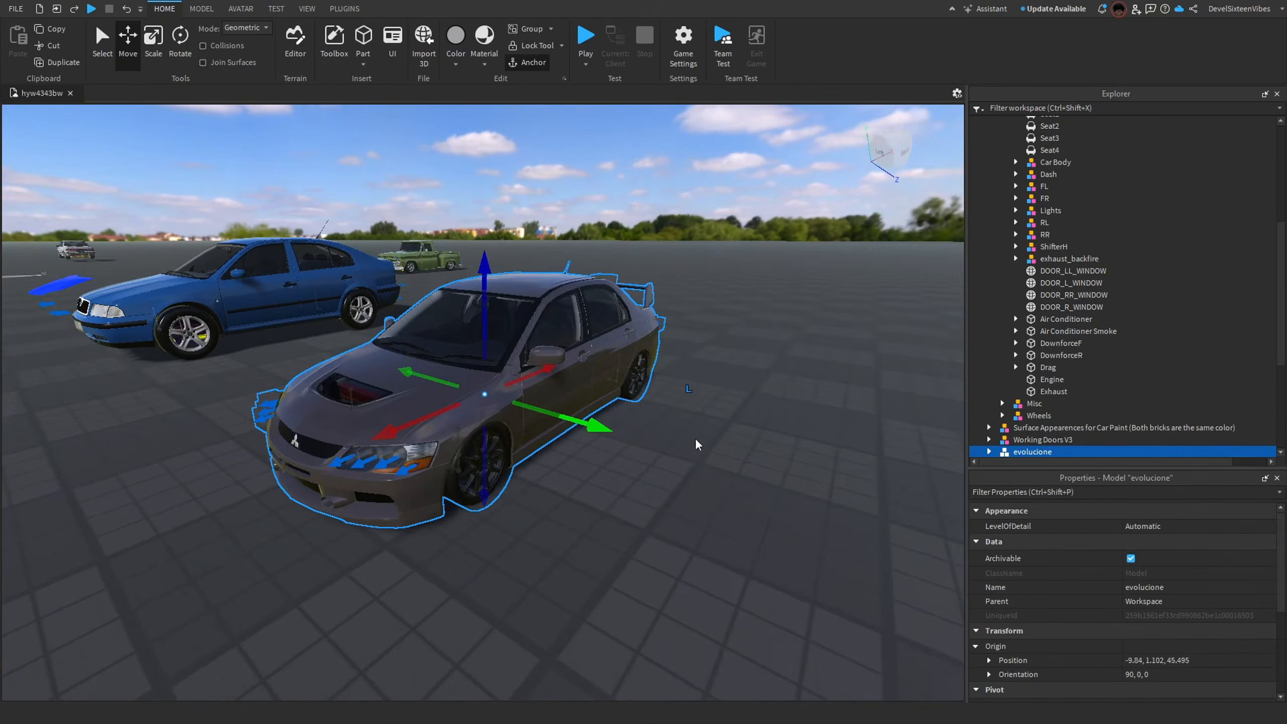
key("a")
Open the MiscWeld module script inside Initialize in the evolucione's A-Chassis Tune.
scroll(1103, 315, "down", 5)
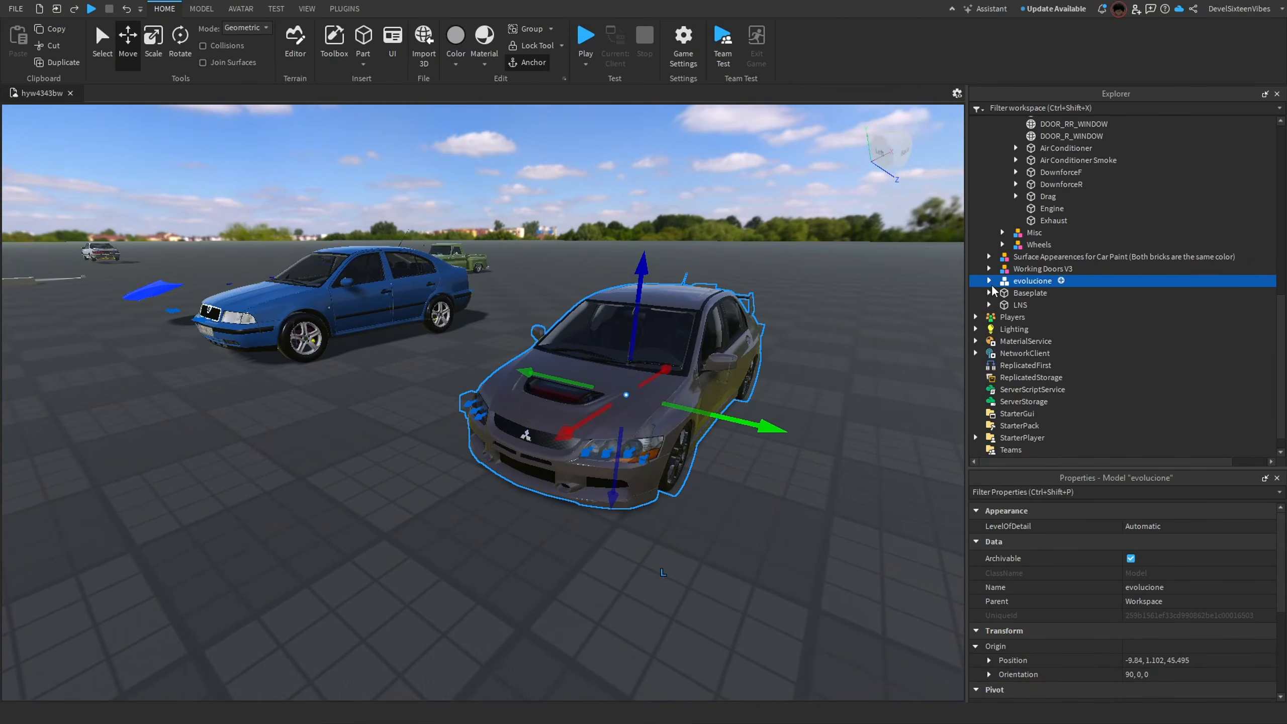
left_click(989, 281)
left_click(1002, 353)
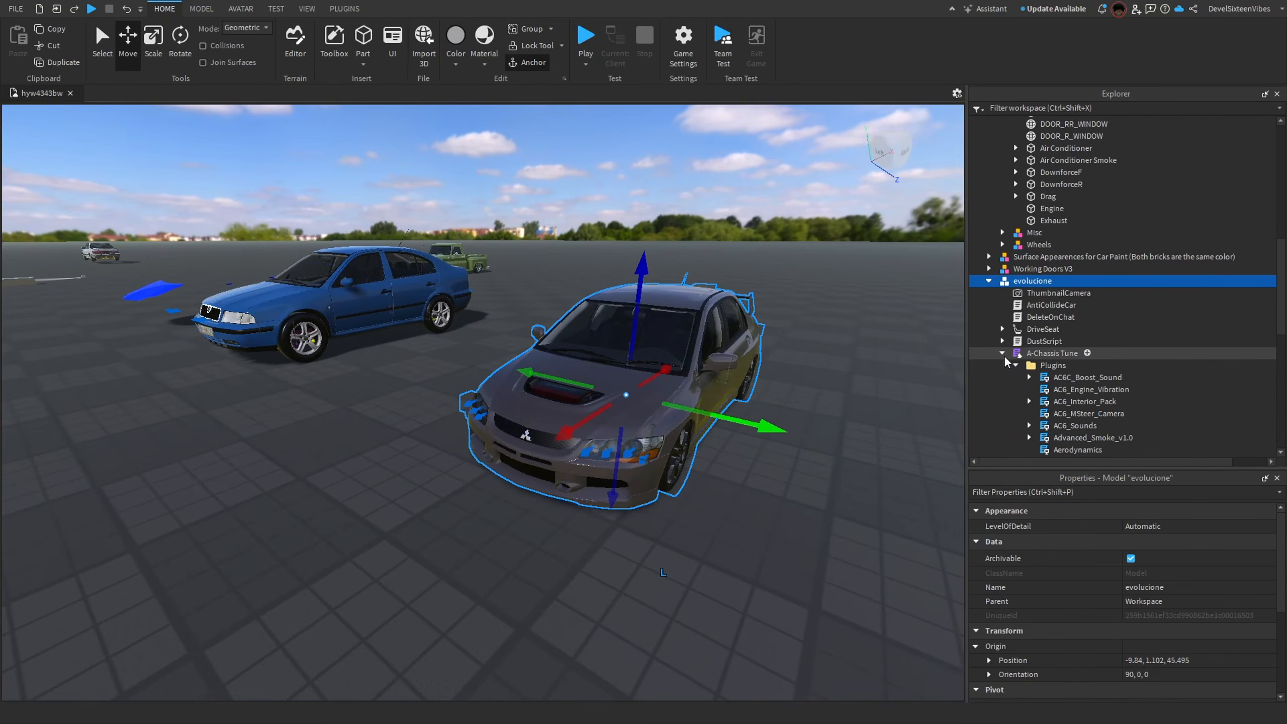
left_click(1016, 365)
scroll(1016, 365, "down", 3)
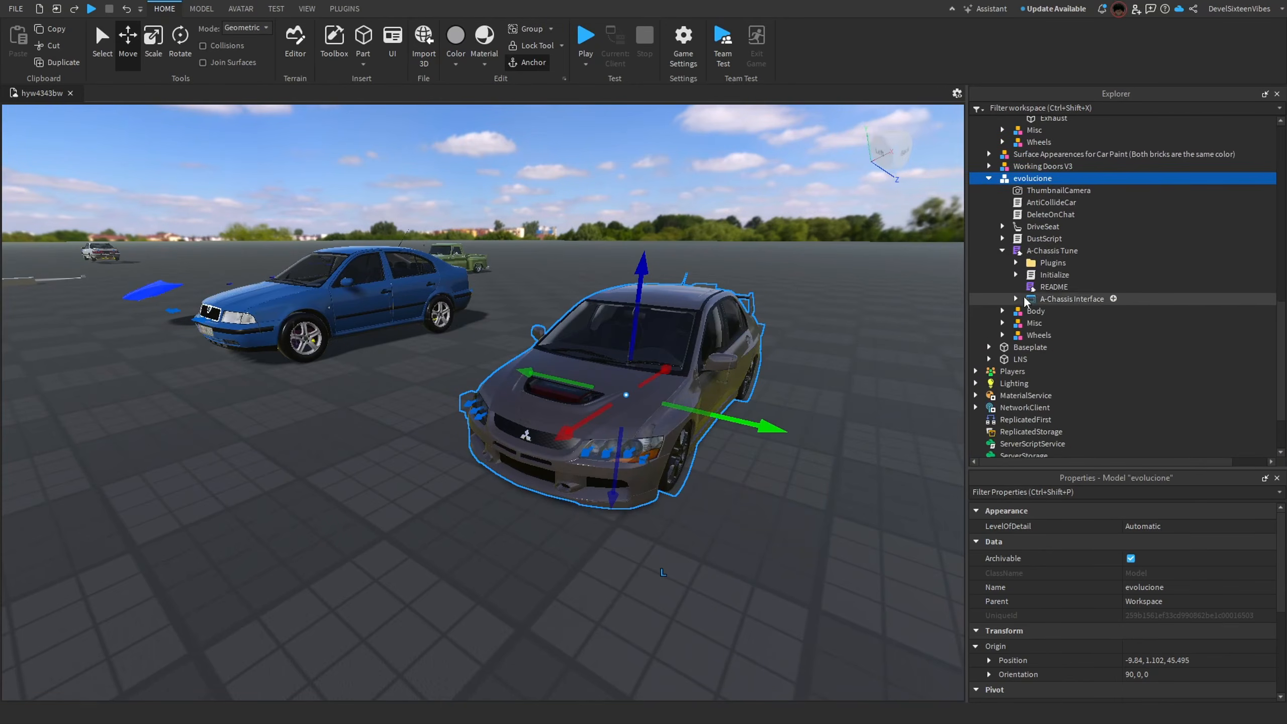
left_click(1016, 274)
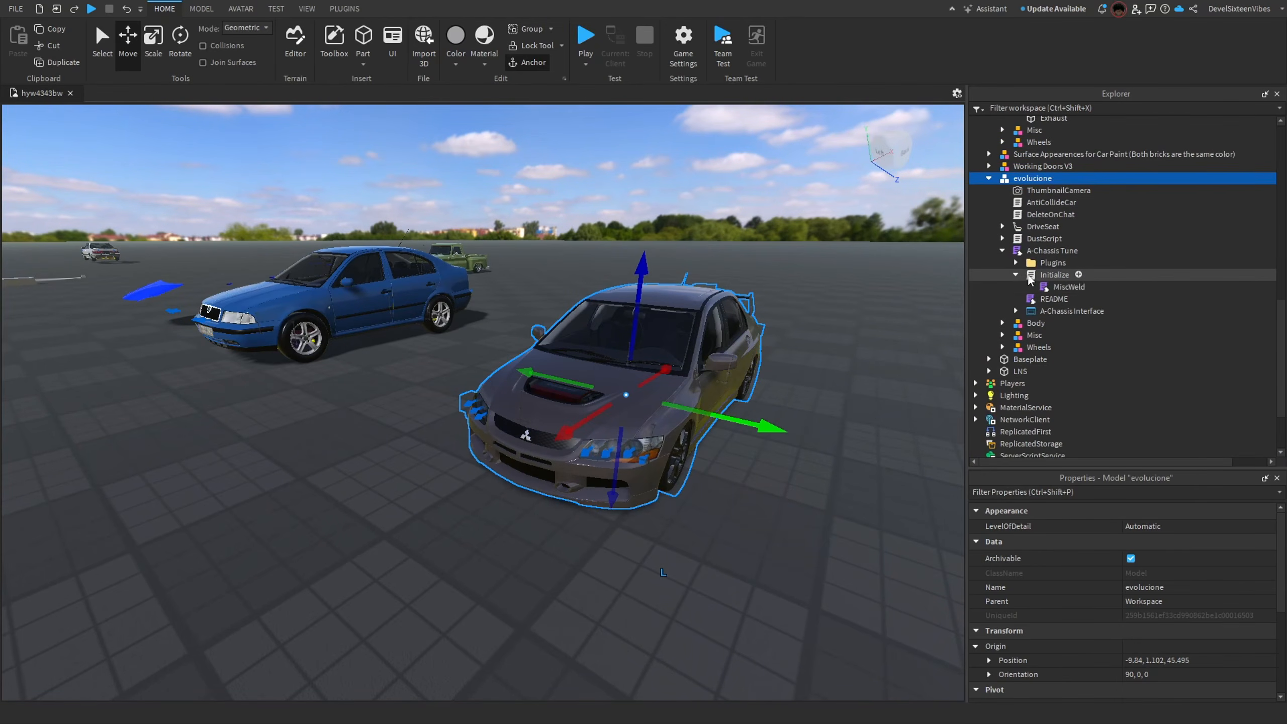
double_click(1063, 292)
Select the MiscWeld seat pose code from the animPose function definition through the animPose call for Seat4.
scroll(494, 414, "down", 20)
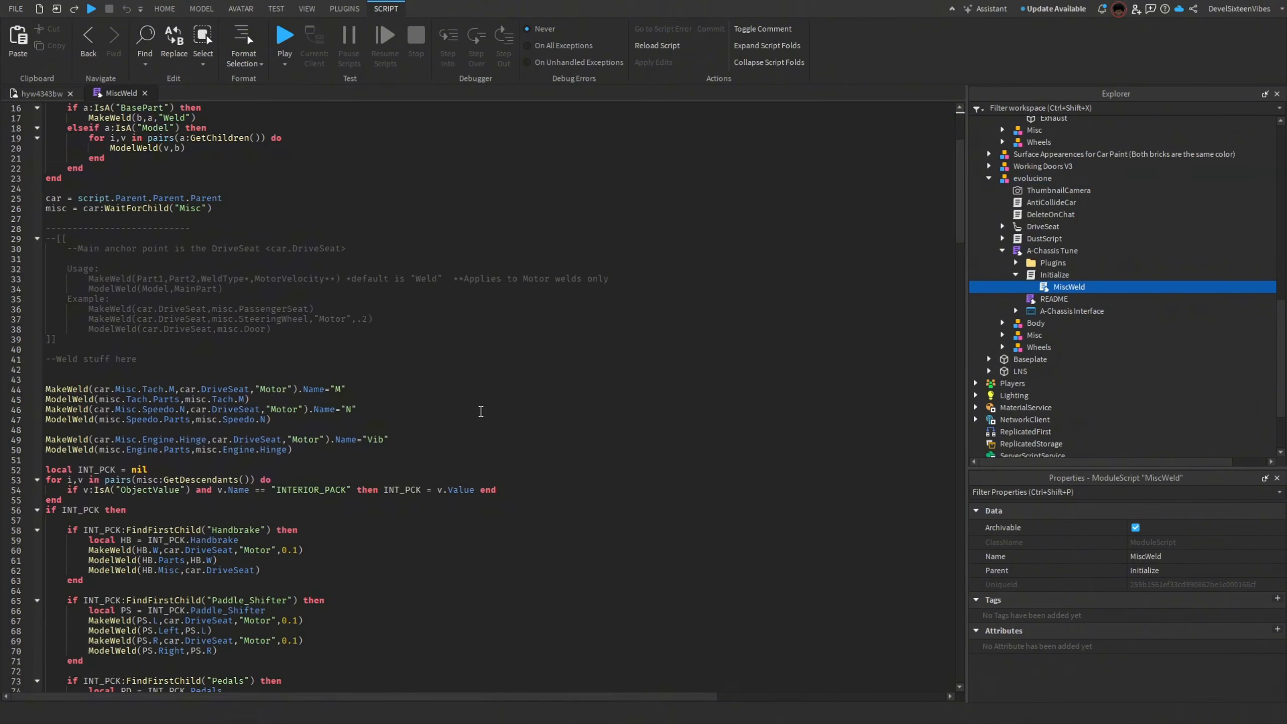
scroll(472, 400, "down", 5)
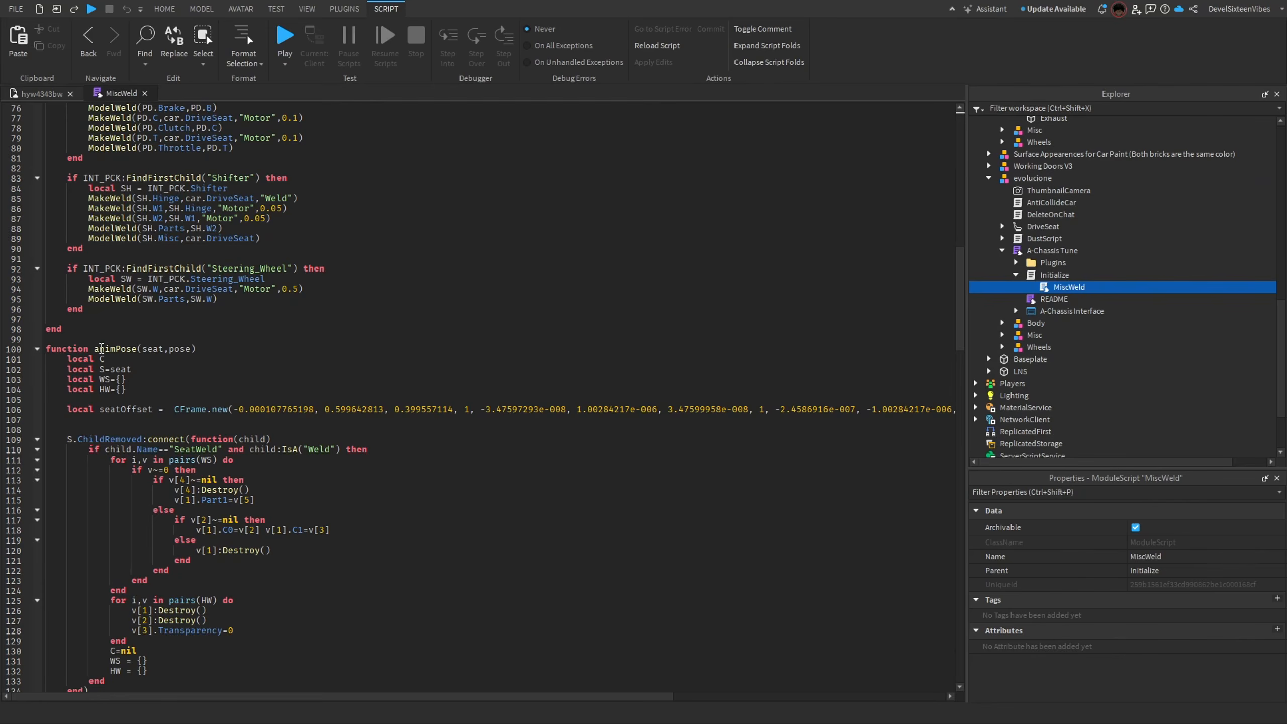
scroll(95, 346, "up", 5)
scroll(206, 426, "down", 4)
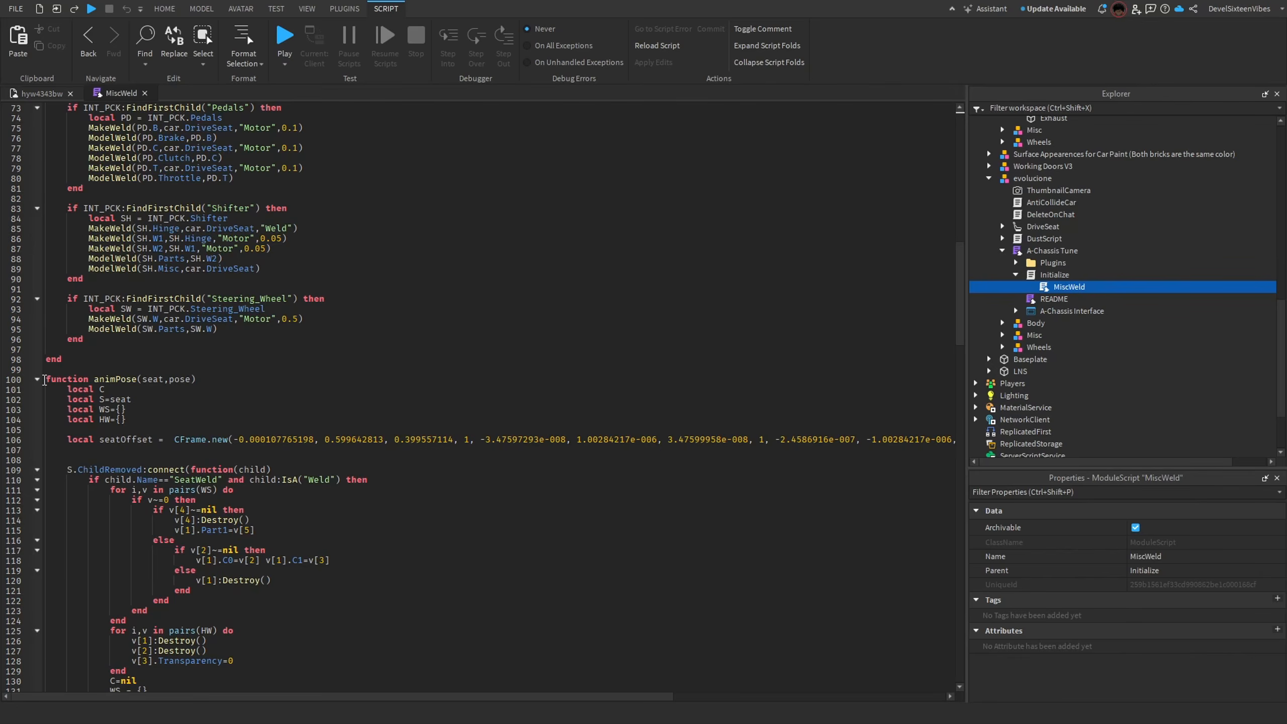
left_click_drag(46, 378, 202, 481)
scroll(47, 378, "down", 18)
scroll(54, 379, "down", 20)
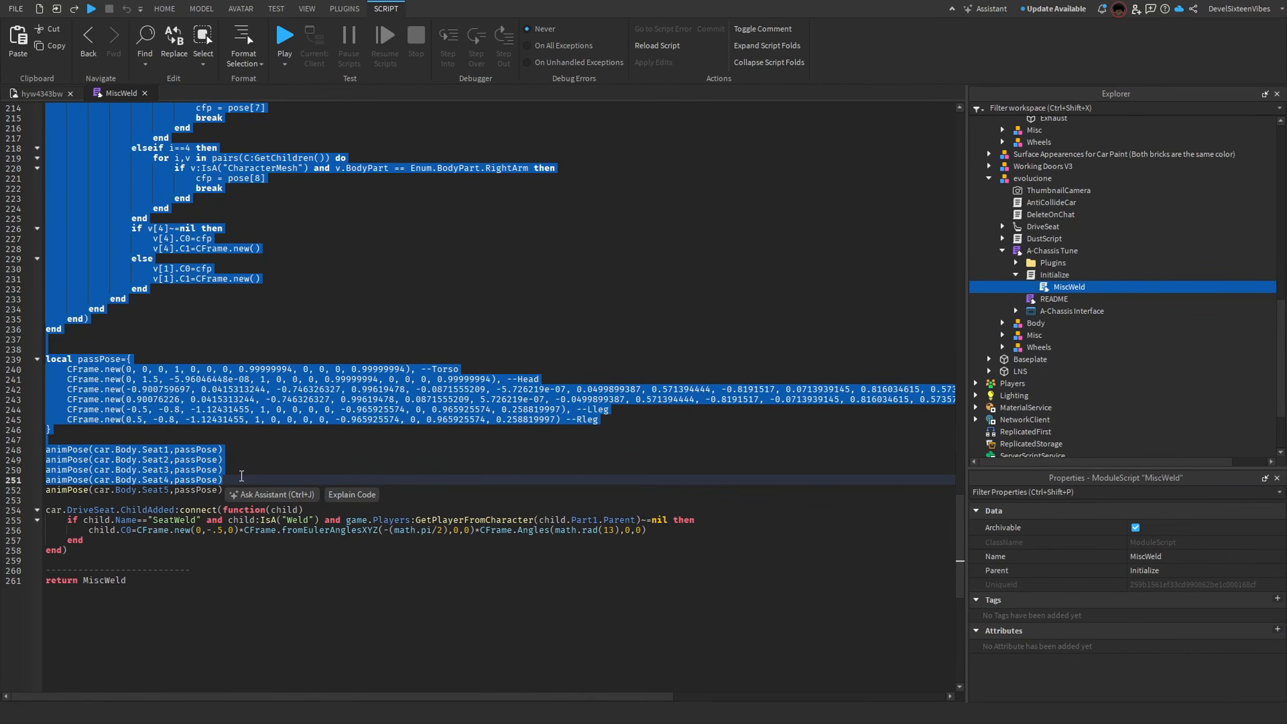
Add the line animPose(car.Body.Seat6,passPose) below the Seat5 call in the evolucione's MiscWeld script.
left_click_drag(224, 490, 90, 490)
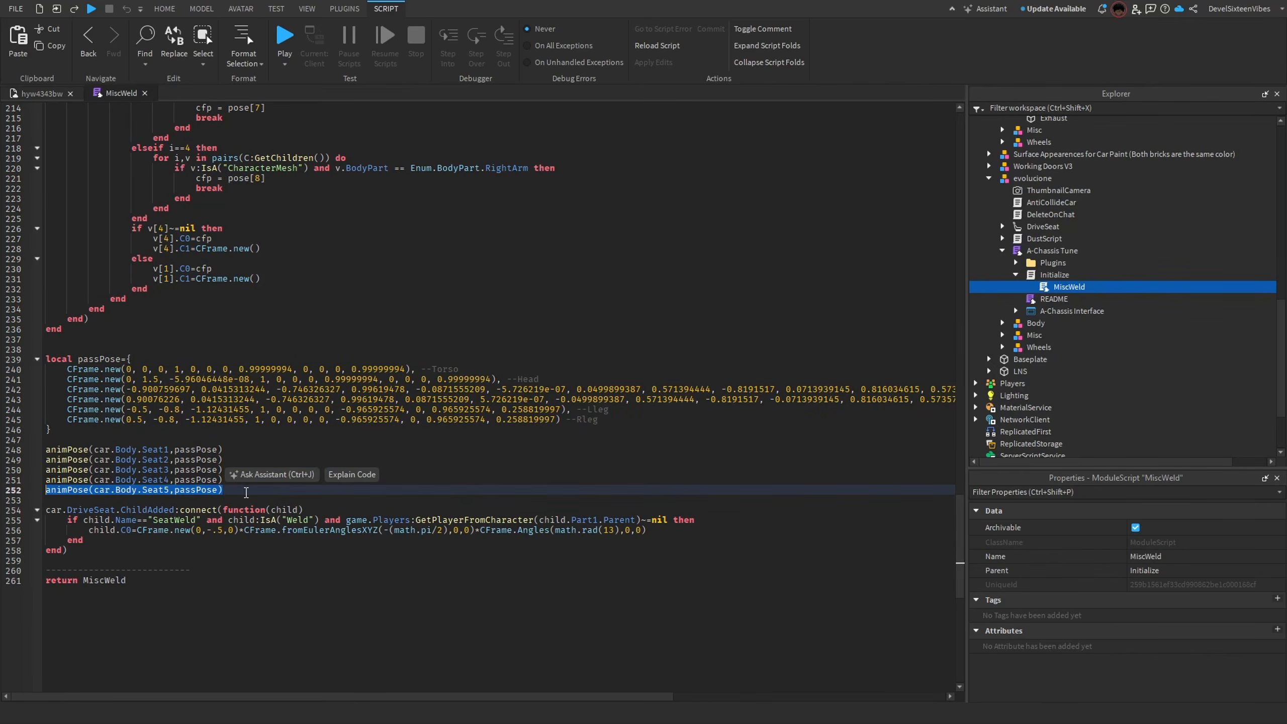
left_click(238, 492)
key("Return")
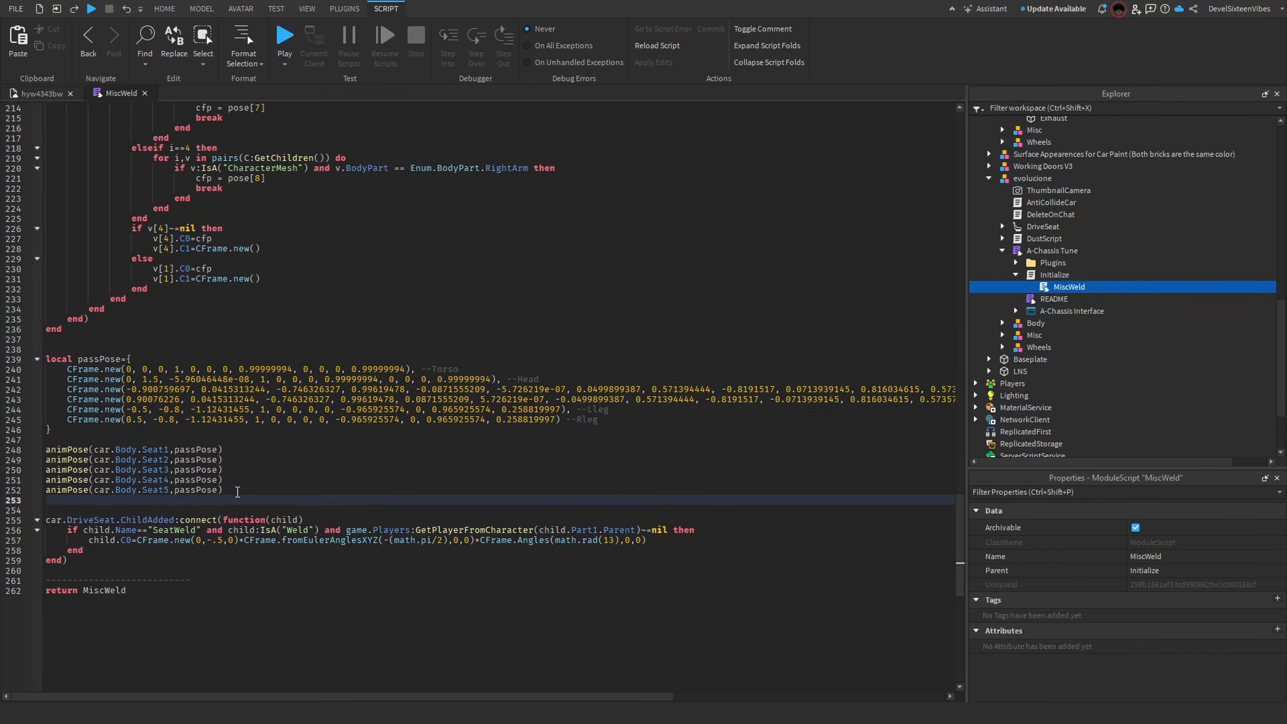
type("animPose(car.Body.Seat5,passPose)")
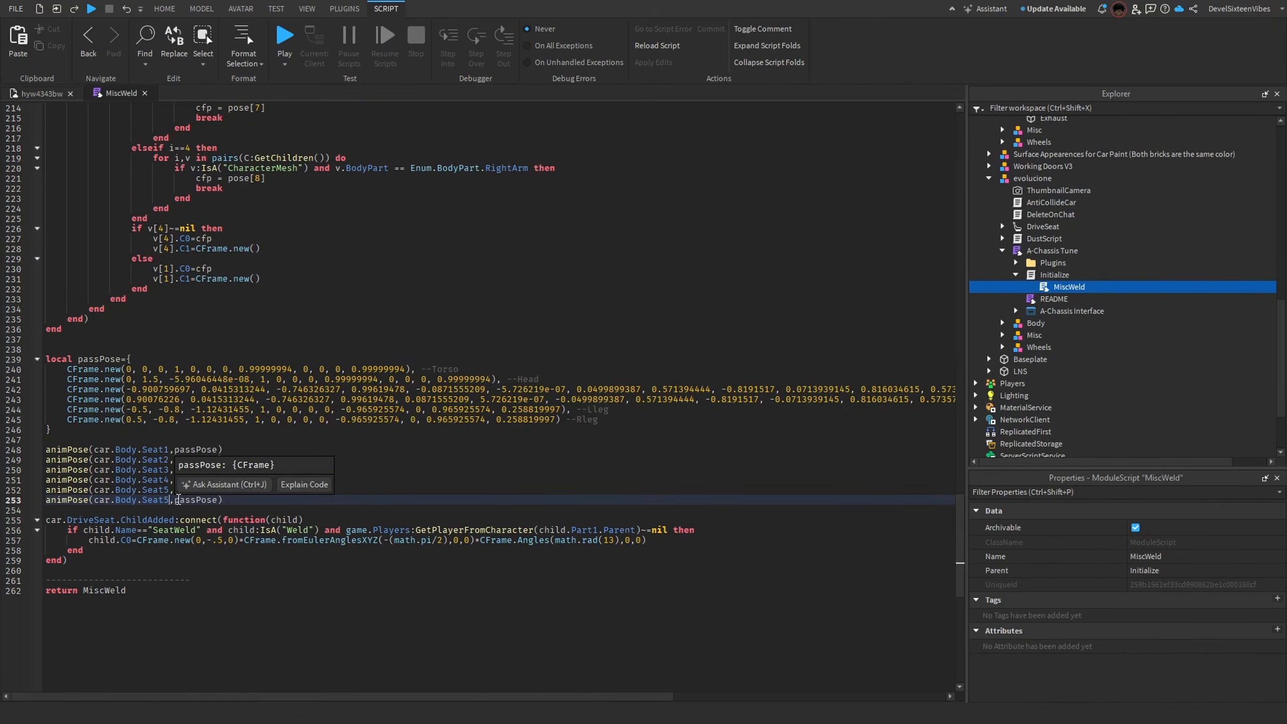
key("BackSpace")
type("6")
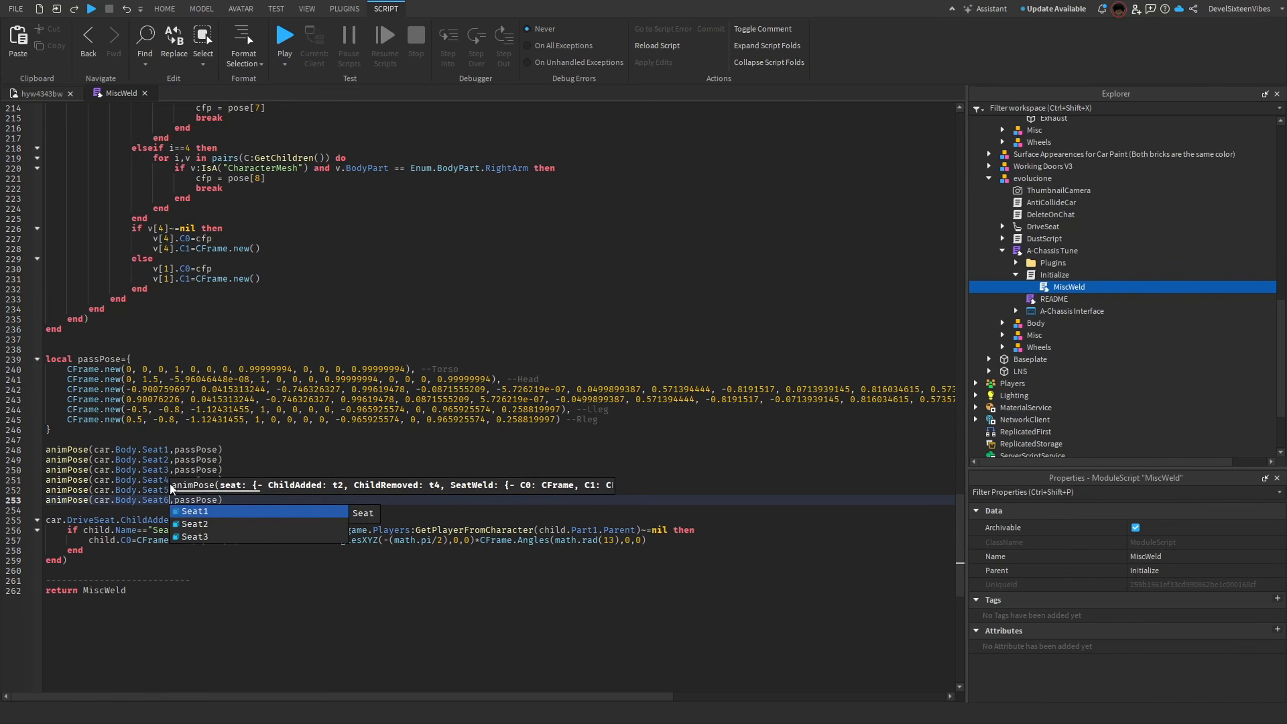
left_click(235, 498)
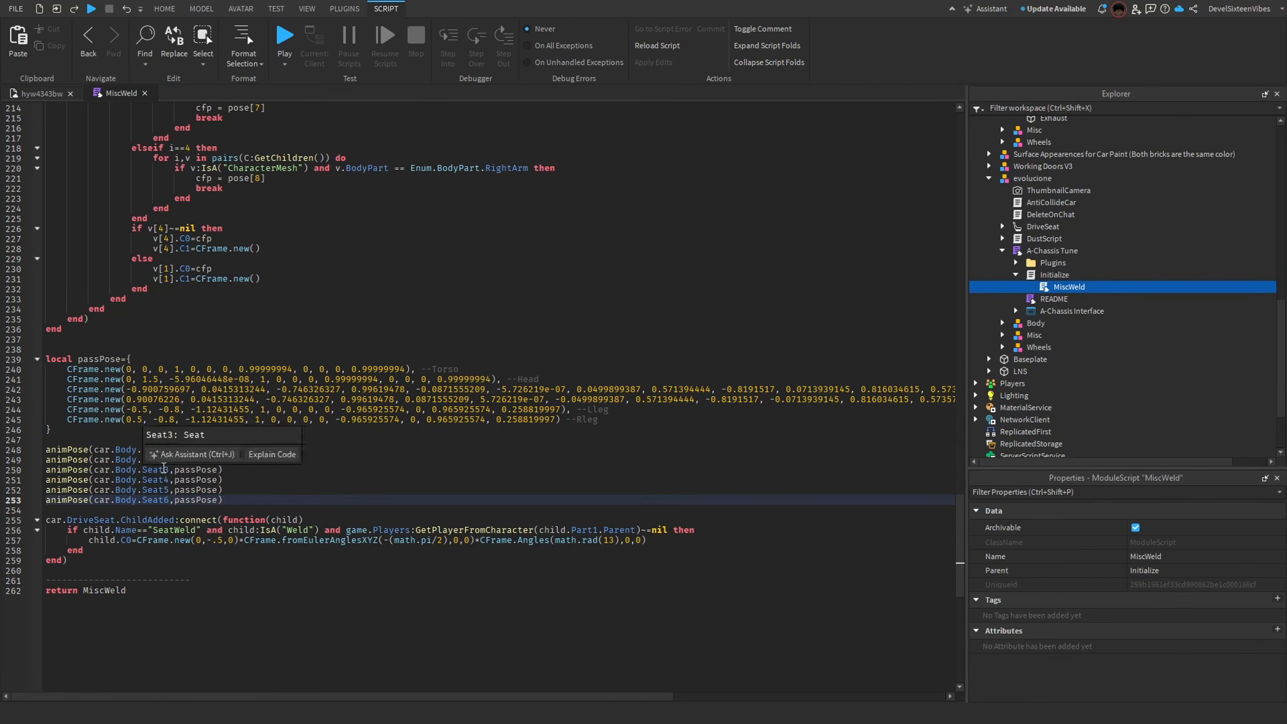
left_click_drag(142, 489, 162, 489)
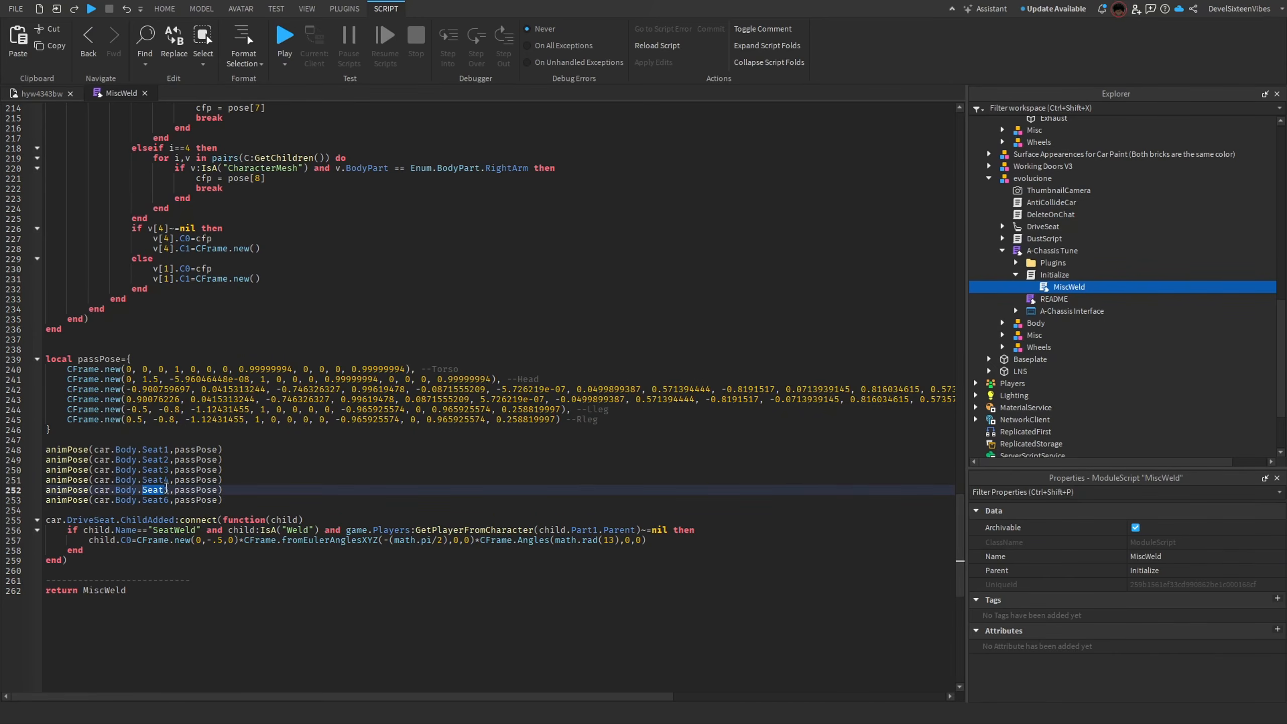
left_click_drag(242, 471, 239, 483)
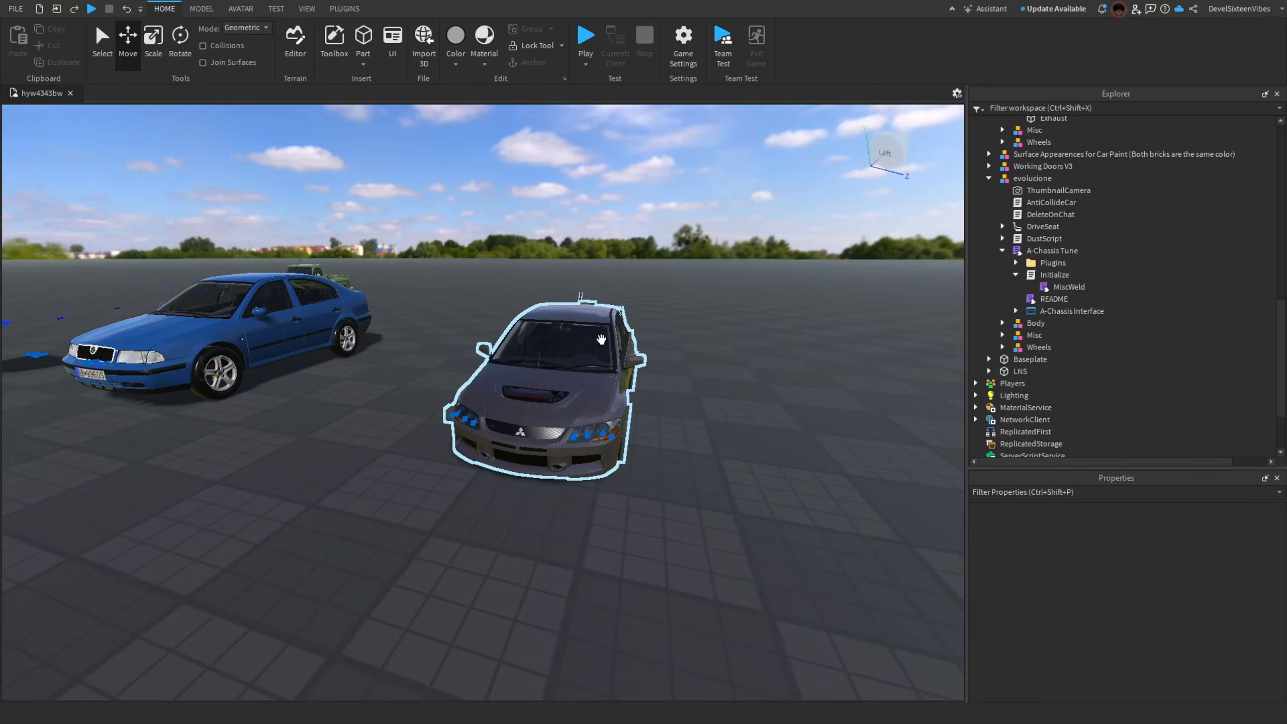
Delete the evolucione car from the workspace.
left_click(562, 393)
key("Delete")
right_click_drag(571, 386, 537, 355)
key("w")
Locate the MiscWeld module script inside Initialize in the Skoda Octavia's A-Chassis Tune.
left_click(604, 466)
right_click_drag(604, 468, 810, 349)
key("w")
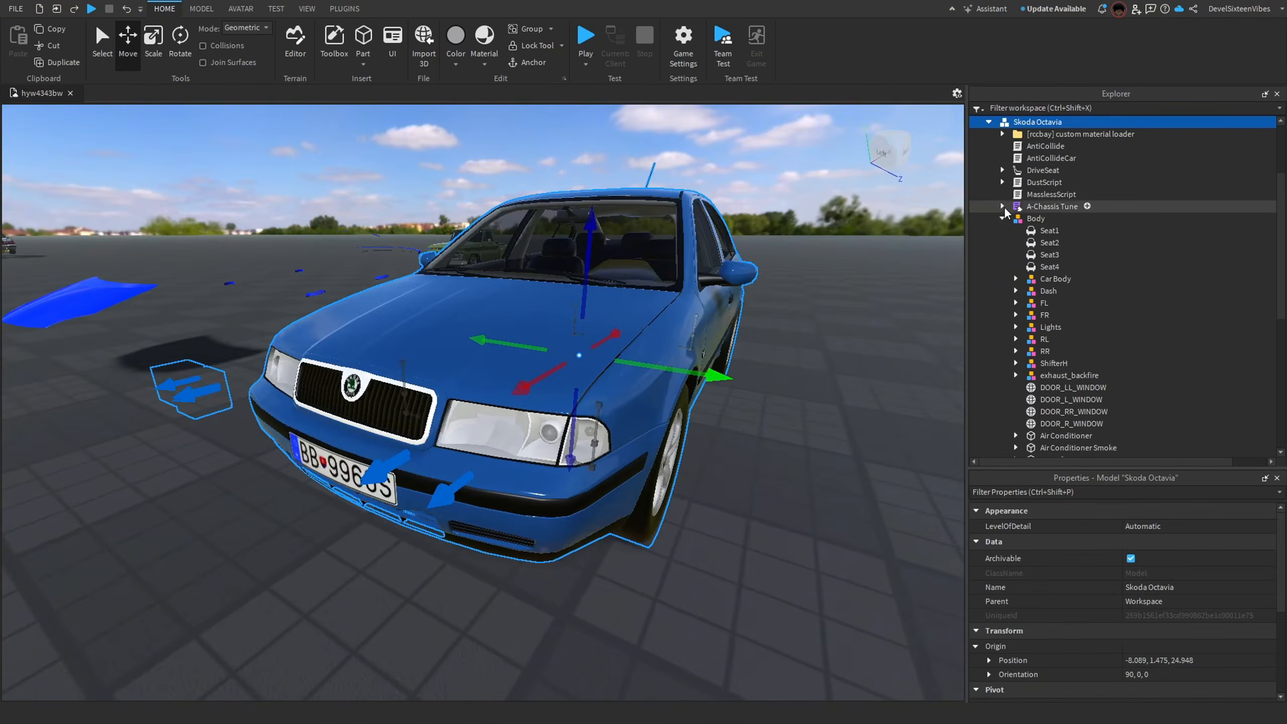
left_click(1003, 206)
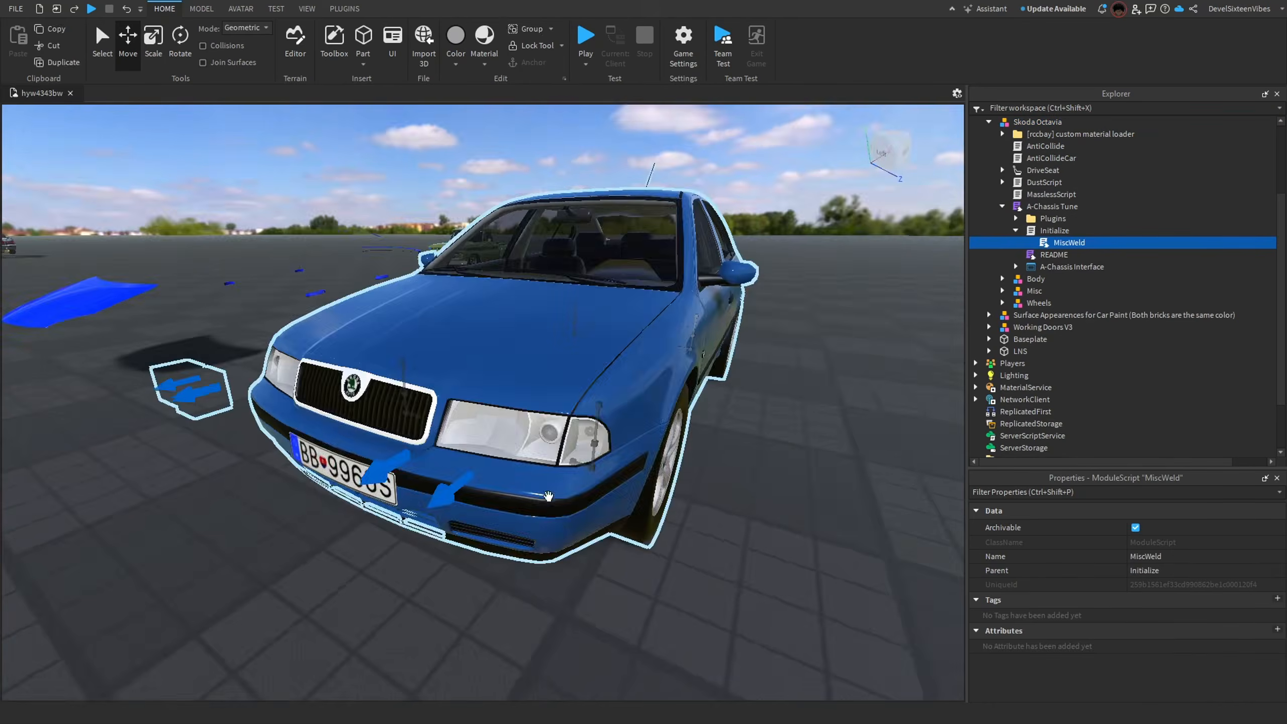
Expand the Skoda's Body model to check its numbered seats and start a play test.
key("d")
left_click(721, 569)
right_click_drag(721, 569, 664, 567)
key("s")
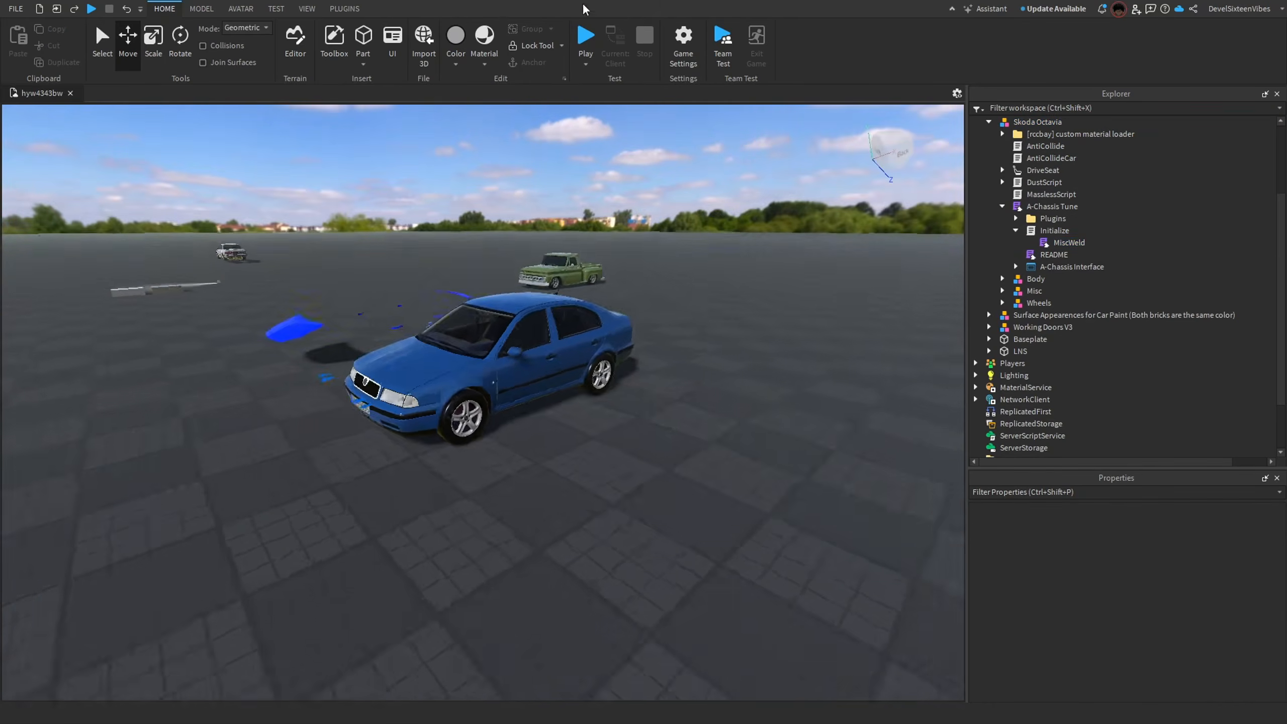
key("w")
left_click(1003, 278)
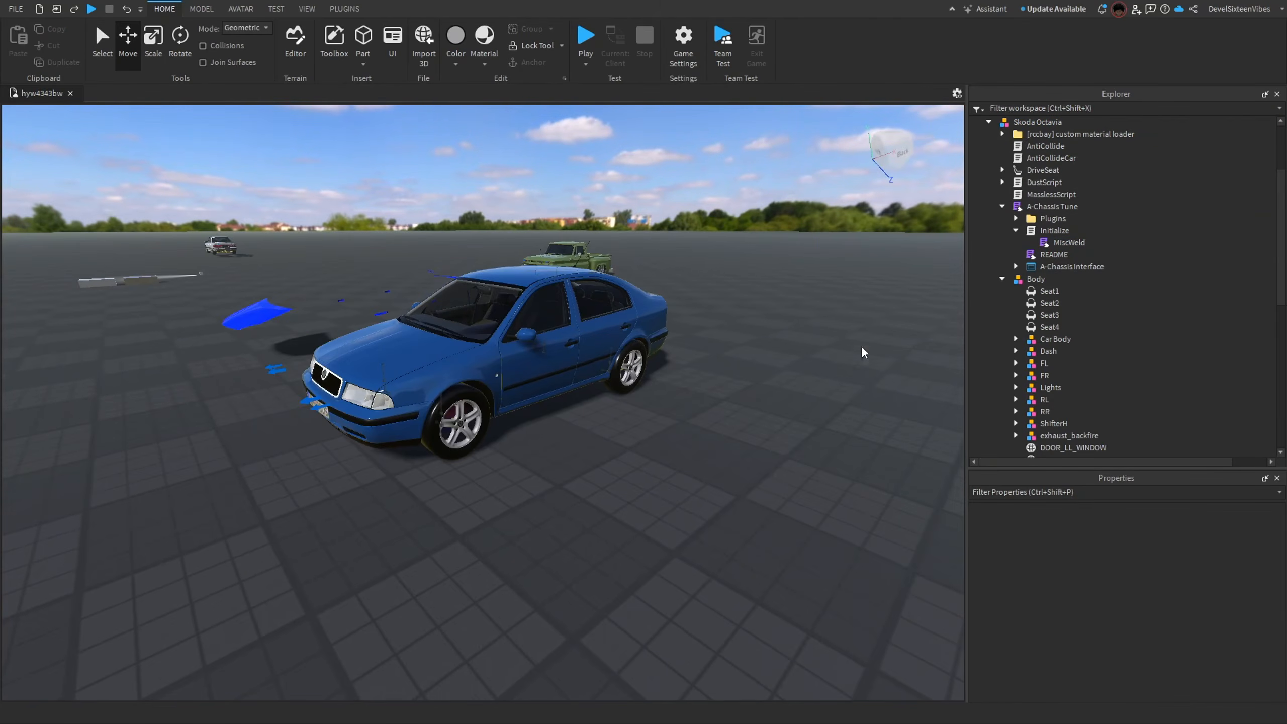
left_click(586, 37)
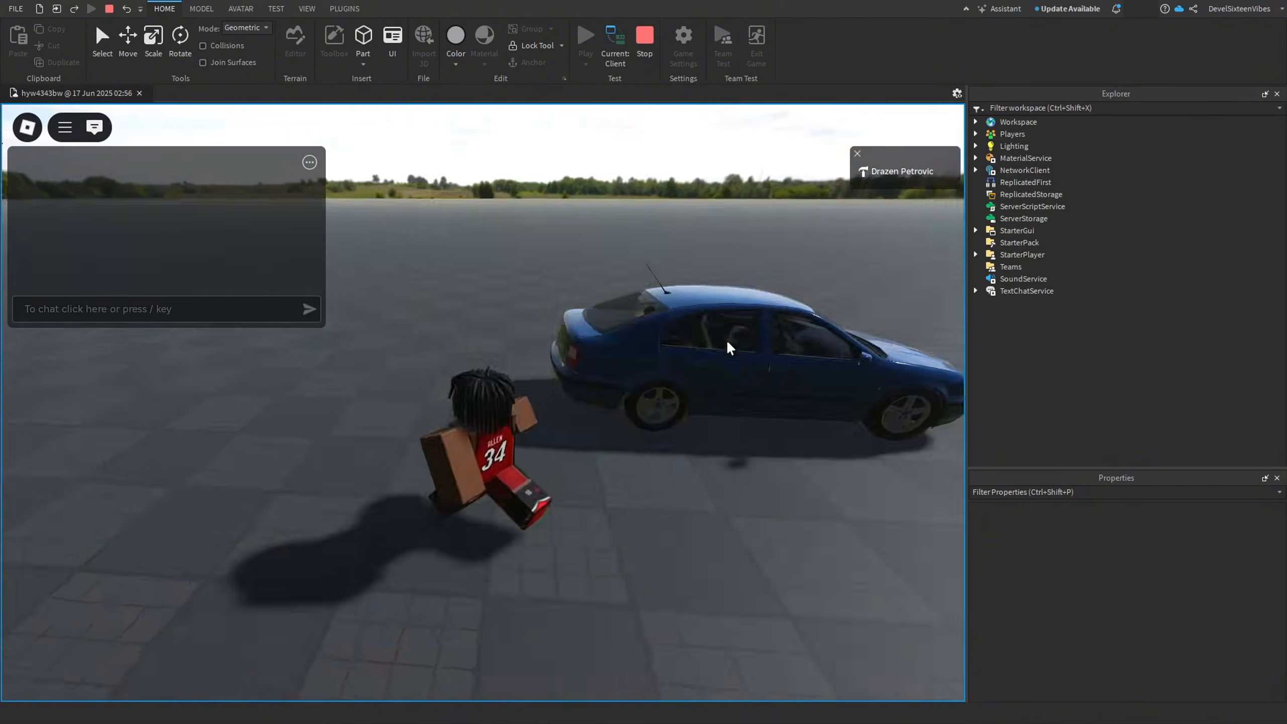
Play-test sitting in the Skoda as a passenger to check the seating position, and end the test.
key("w")
key("space")
right_click_drag(727, 342, 728, 342)
scroll(727, 341, "up", 4)
key("space")
left_click(645, 40)
Select Seat1 through Seat4 in the Skoda's Body and lower them together by about 0.59 studs inside the cabin, fine-tuning by 0.028.
left_click(1049, 327)
left_click(1049, 290, "shift")
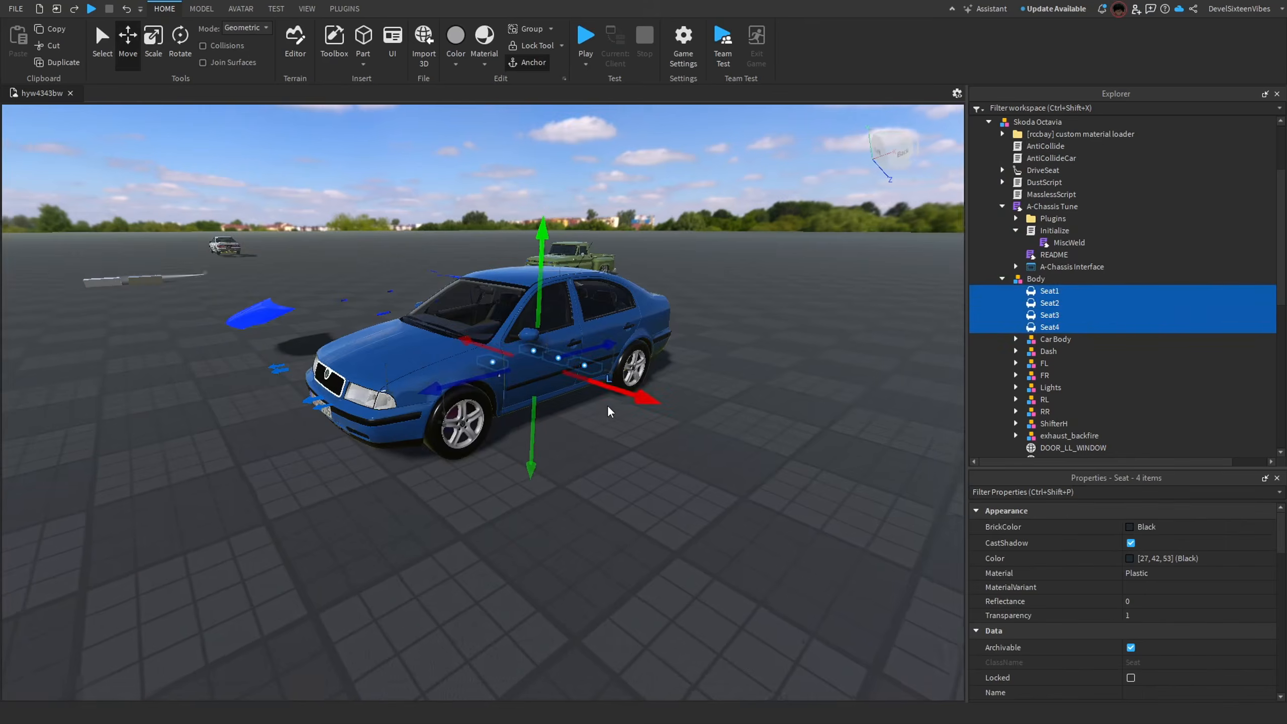
key("f")
scroll(607, 404, "up", 4)
right_click_drag(607, 406, 551, 422)
scroll(601, 406, "down", 4)
scroll(552, 425, "down", 4)
scroll(552, 422, "up", 3)
left_click_drag(501, 360, 484, 316)
left_click_drag(561, 393, 542, 393)
scroll(539, 390, "up", 10)
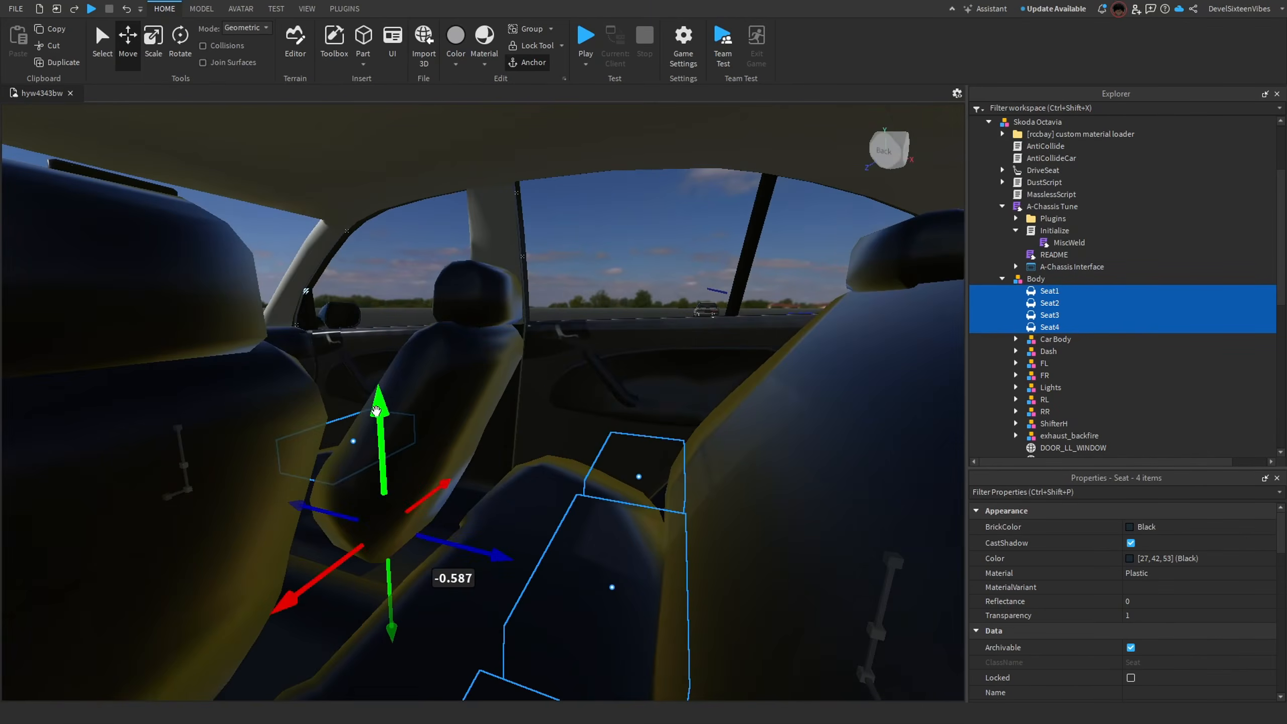
left_click_drag(376, 411, 374, 407)
scroll(482, 304, "down", 12)
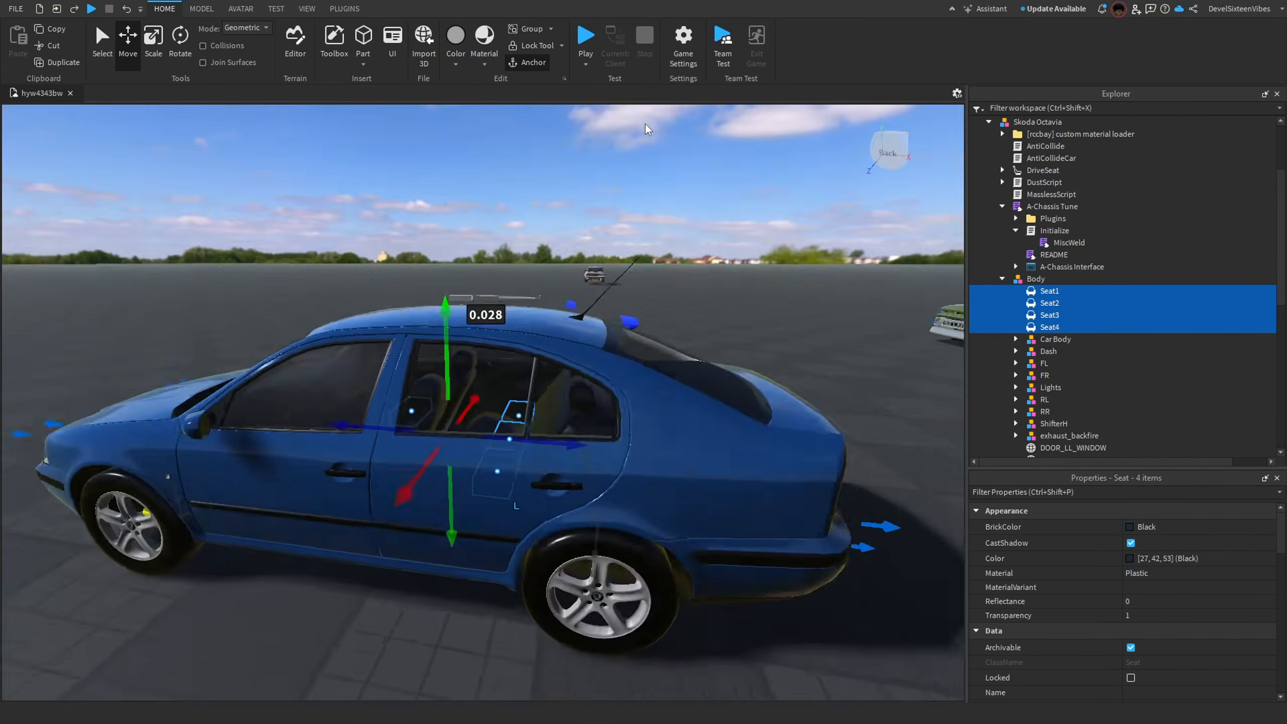
Run another play test from a rear seat to check the passenger's height and pose, and stop it.
left_click(587, 36)
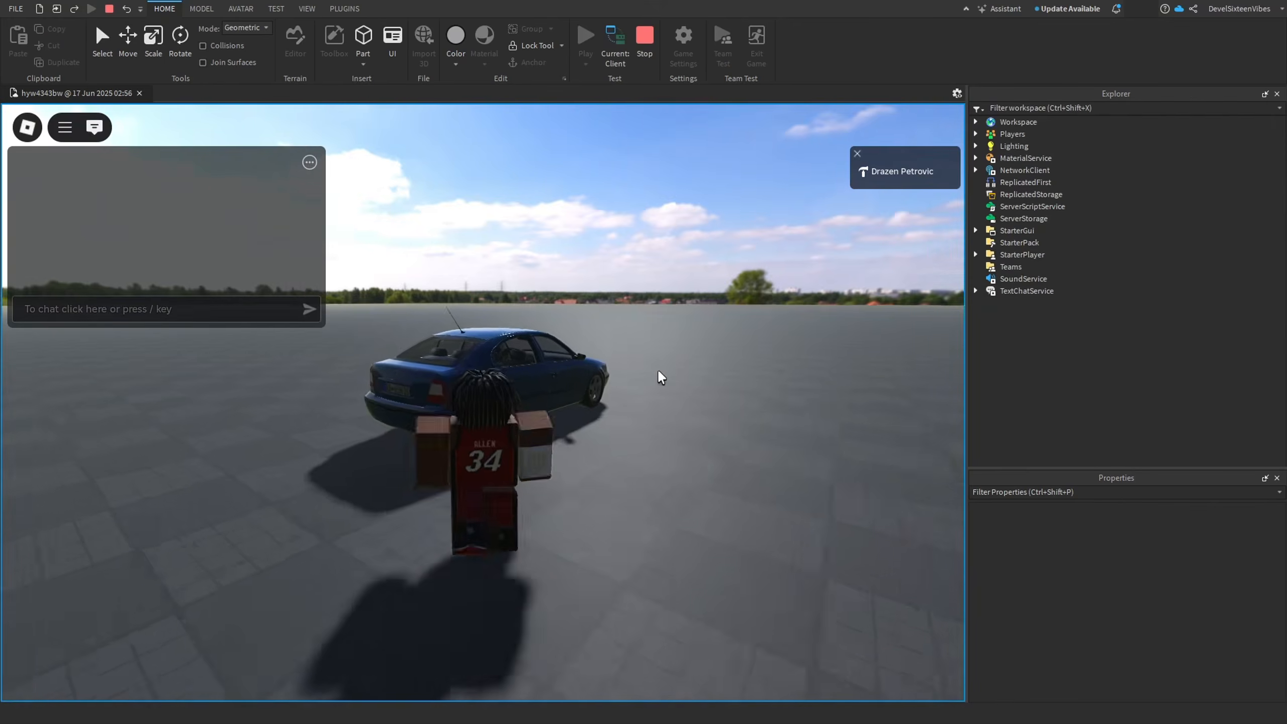
key("w")
key("space")
scroll(665, 354, "up", 3)
right_click_drag(666, 354, 675, 364)
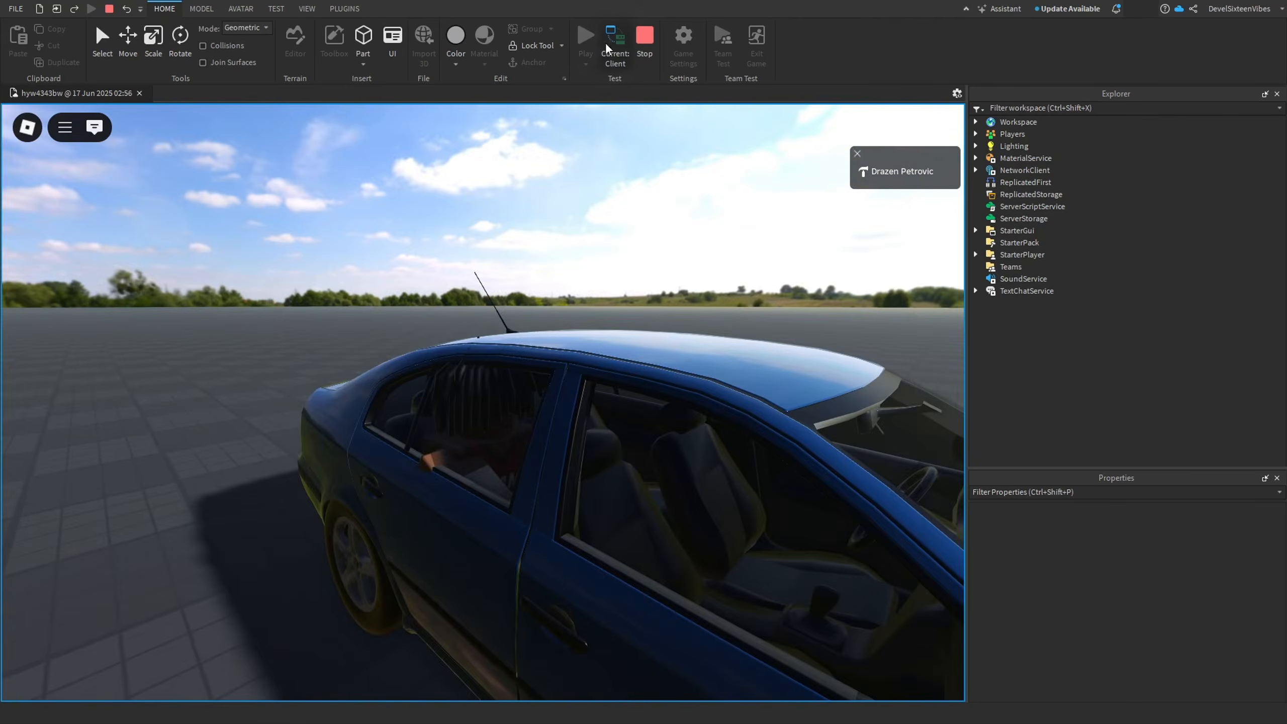
left_click(642, 40)
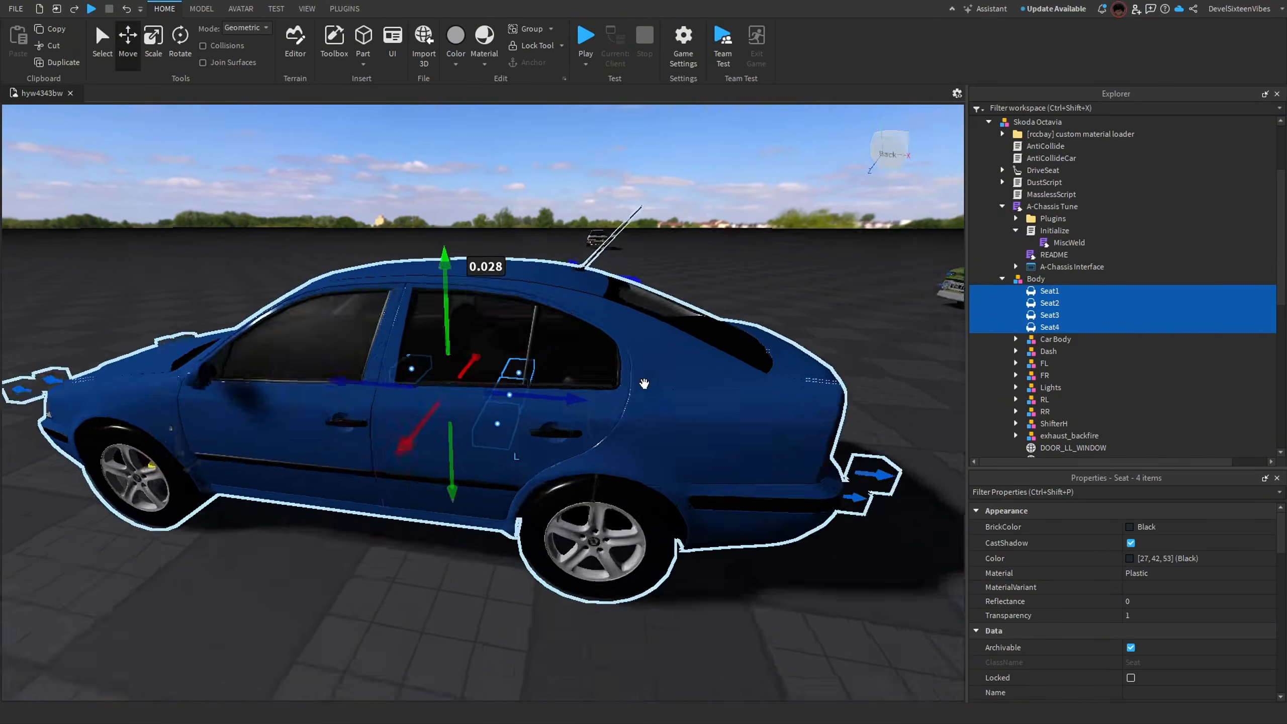
Shift the four passenger seats about 0.15 studs toward the rear and lower them about 0.33 studs.
scroll(644, 384, "up", 5)
right_click_drag(644, 384, 525, 347)
left_click_drag(411, 306, 423, 304)
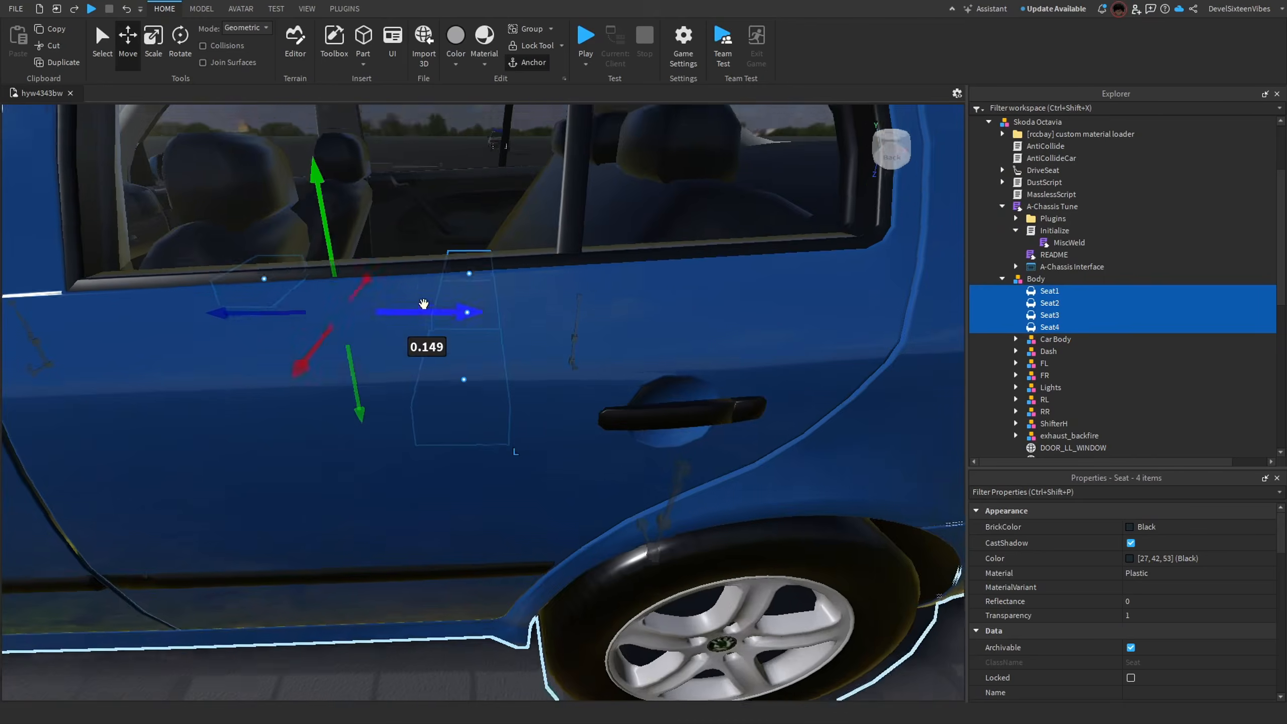
right_click_drag(424, 305, 419, 285)
scroll(355, 248, "down", 6)
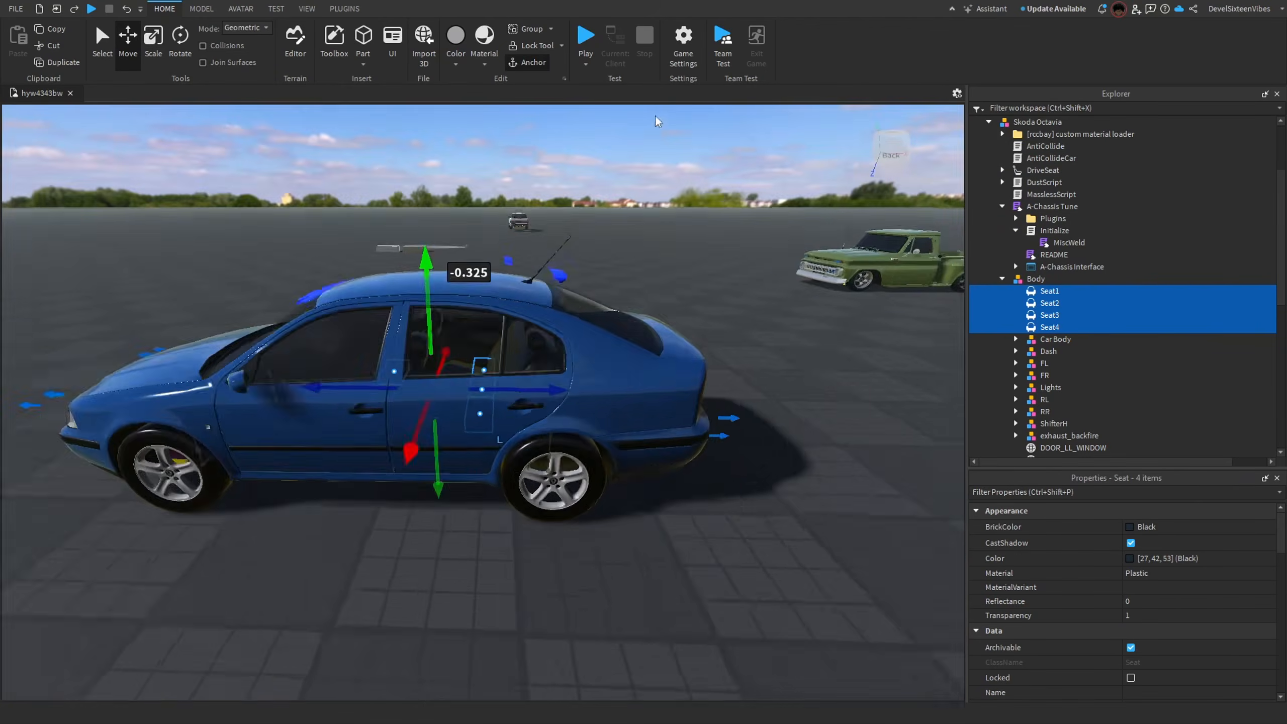
Play-test the adjusted seats by sitting in the Skoda and viewing the character through the side windows from several angles.
left_click(590, 42)
key("w")
right_click_drag(604, 322, 611, 321)
key("w")
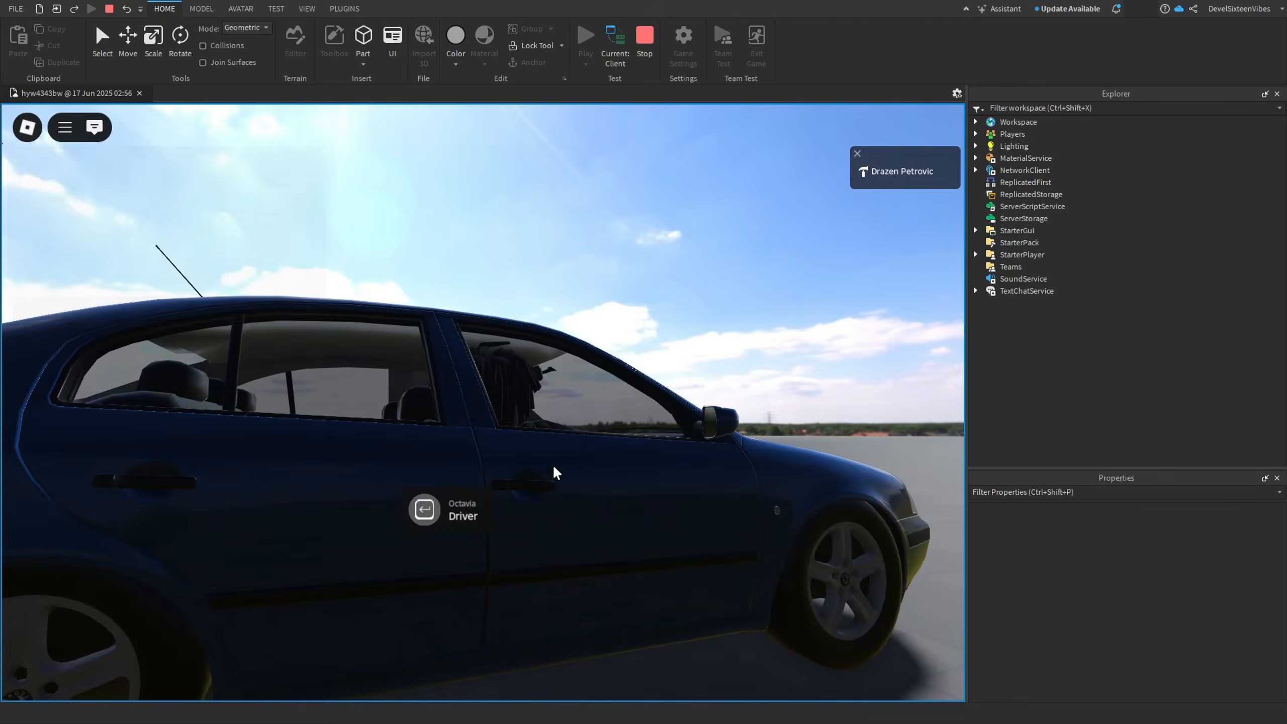
right_click_drag(541, 482, 542, 483)
right_click_drag(542, 483, 584, 479)
key("space")
right_click_drag(429, 352, 430, 353)
right_click_drag(571, 458, 722, 469)
right_click_drag(567, 433, 568, 437)
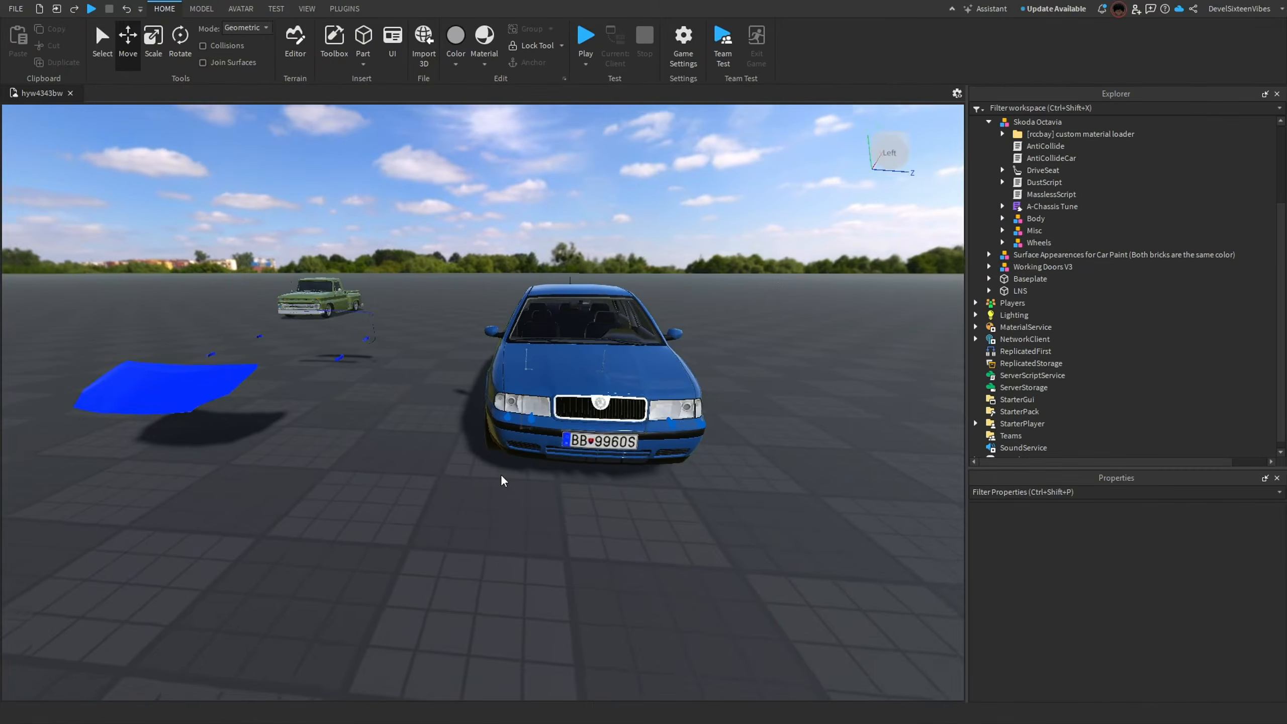
Move the Working Doors V3 model onto the Skoda Octavia, lining up its hood, trunk and handle parts and raising it about 0.4 studs.
right_click_drag(501, 475, 501, 475)
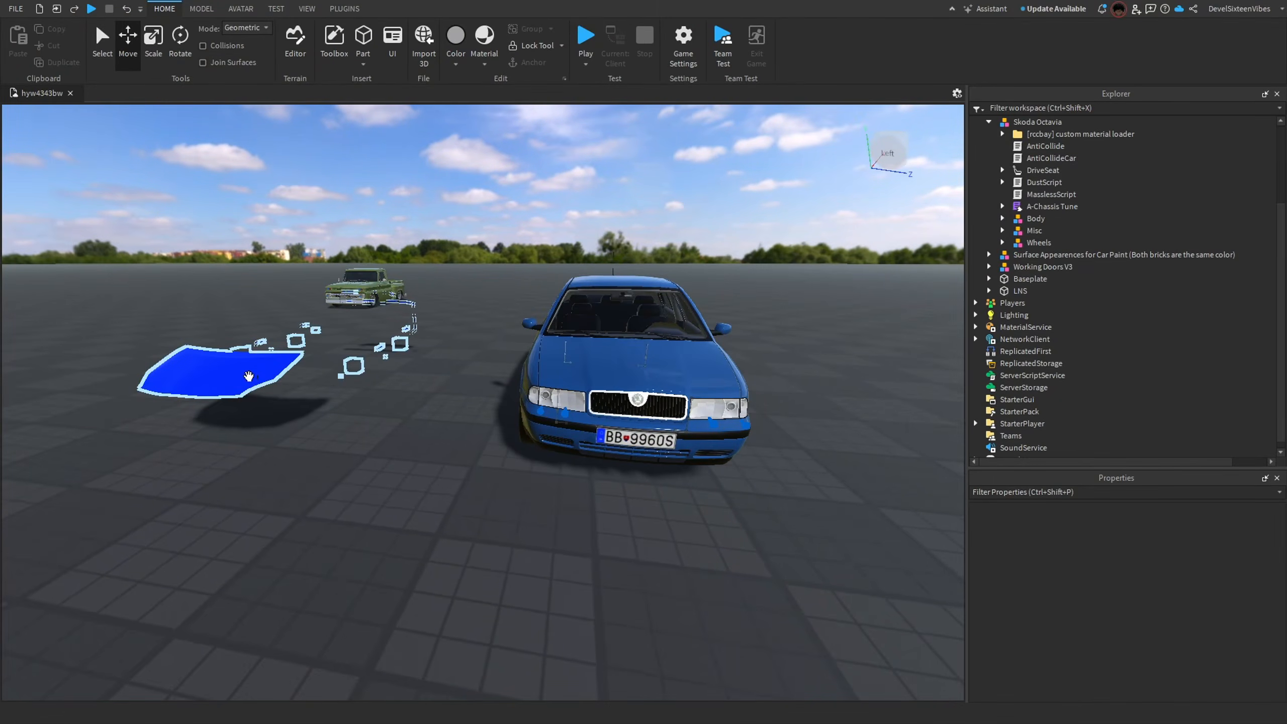
left_click(248, 376)
left_click_drag(417, 333, 678, 373)
left_click_drag(577, 253, 578, 242)
key("d")
right_click_drag(665, 372, 694, 395)
key("s")
key("w")
left_click_drag(543, 345, 582, 344)
left_click_drag(670, 268, 672, 254)
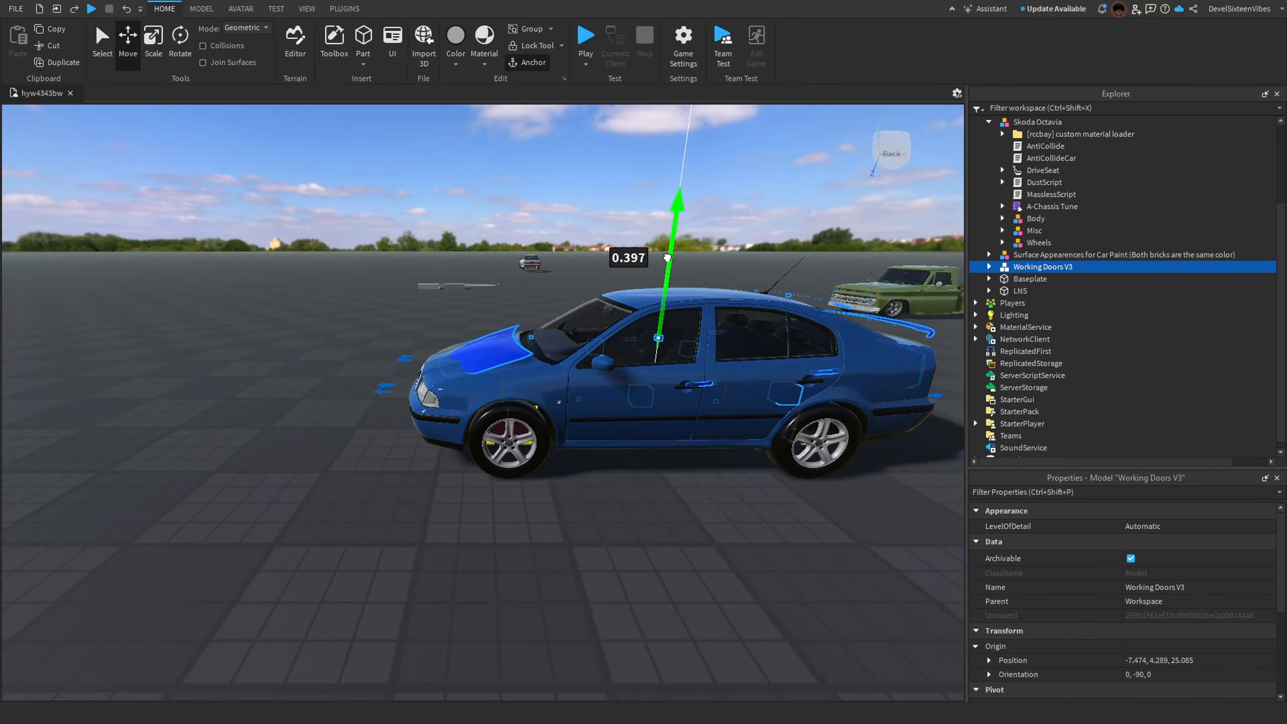
Inspect how the Working Doors V3 handles, hood and trunk parts line up with the Skoda's doors and body, outside and inside.
key("d")
left_click(662, 552)
key("d")
right_click_drag(662, 551, 662, 551)
key("w")
key("a")
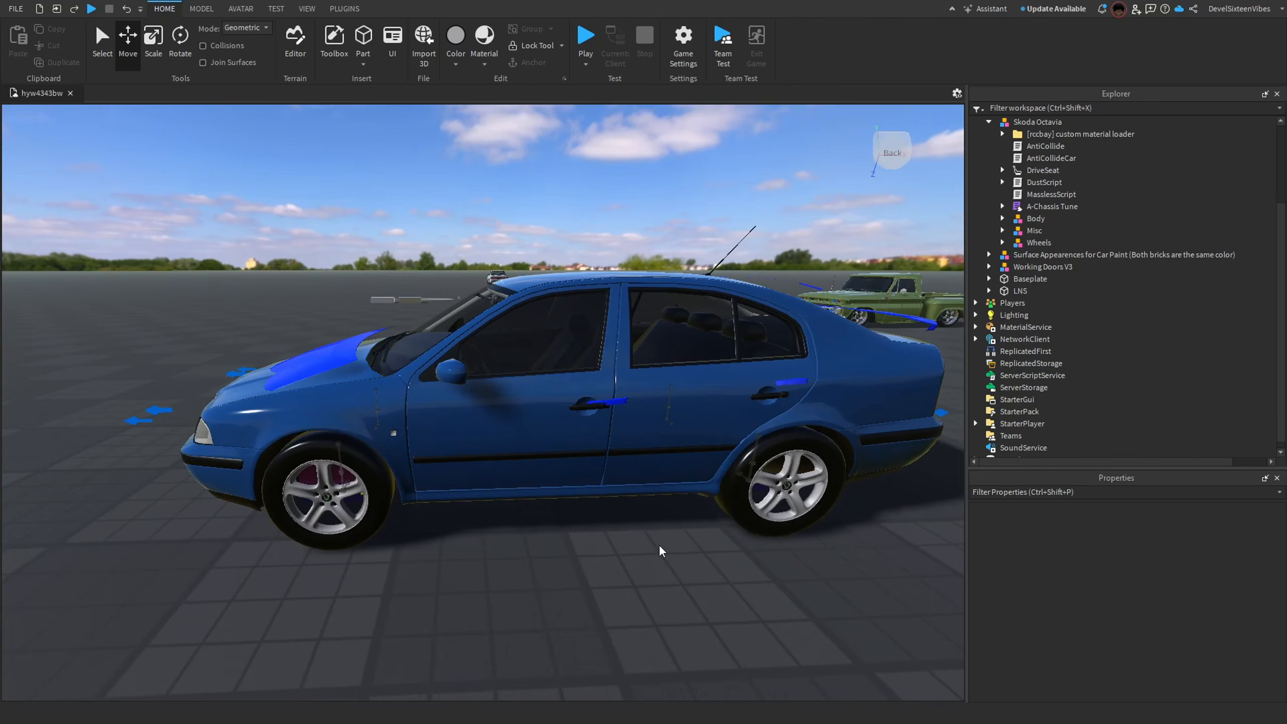
key("a")
right_click_drag(661, 551, 662, 551)
key("w")
key("d")
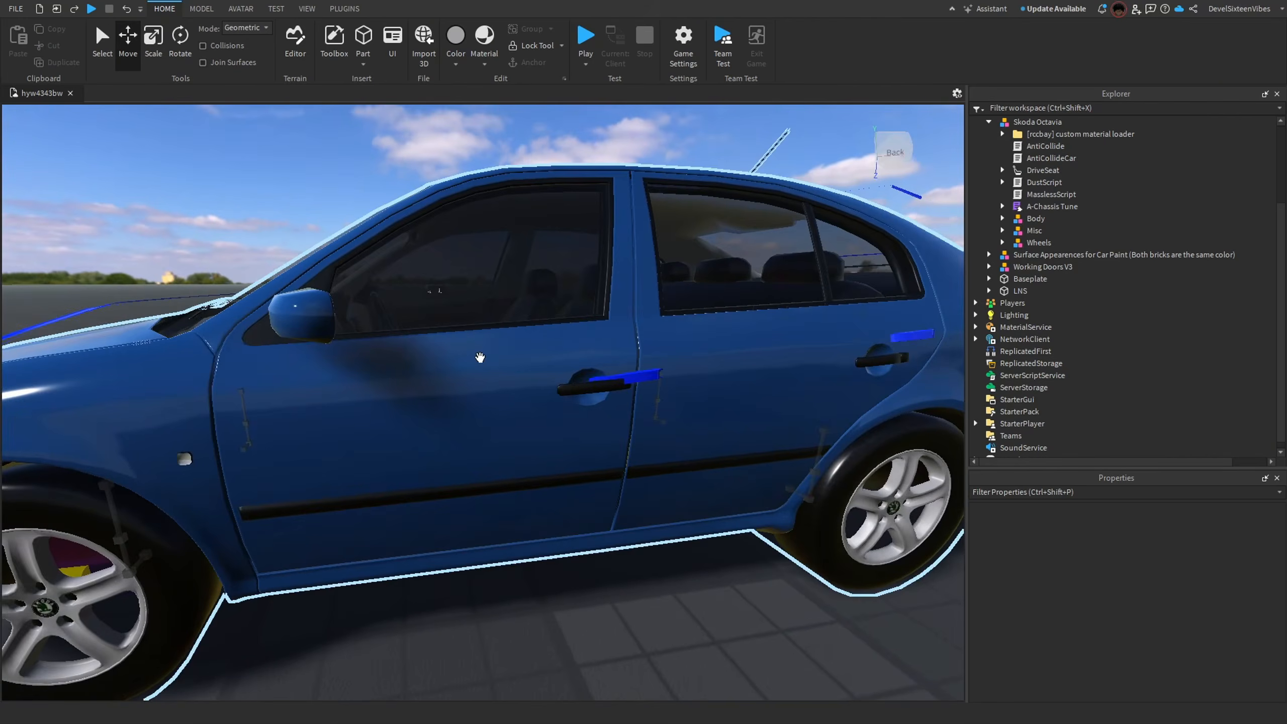
scroll(603, 358, "down", 5)
scroll(553, 422, "up", 8)
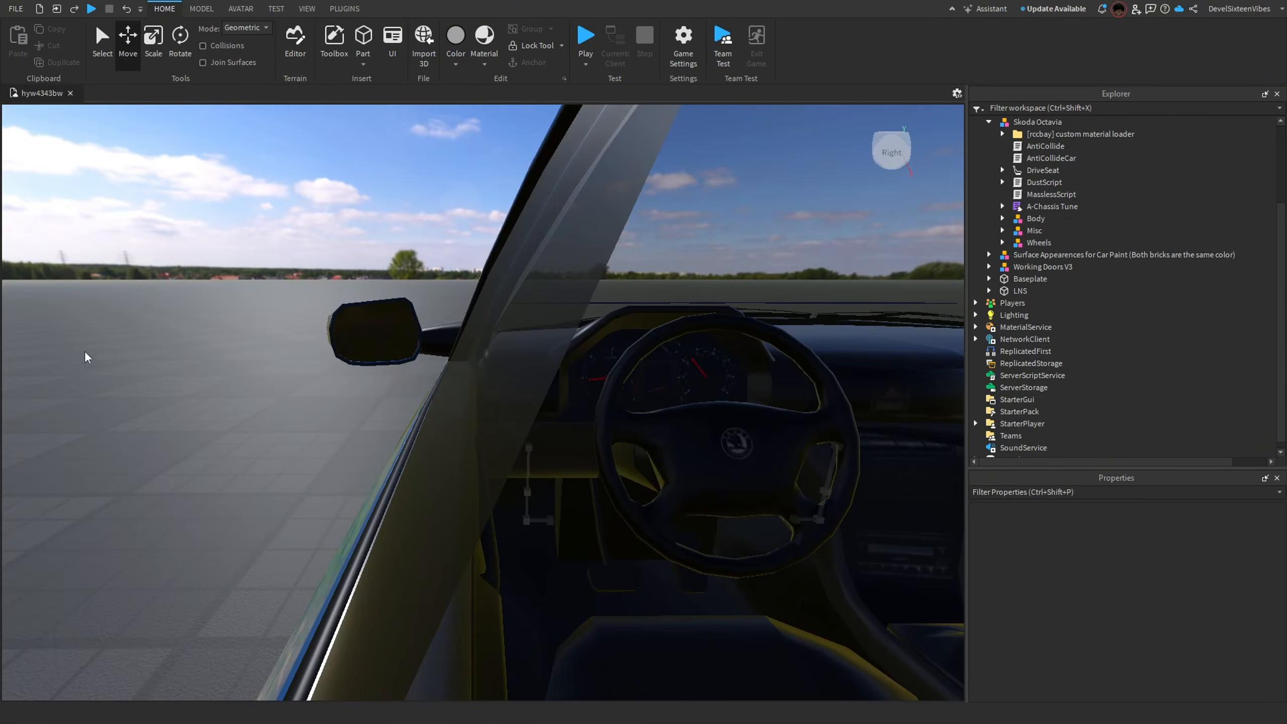
scroll(204, 458, "down", 8)
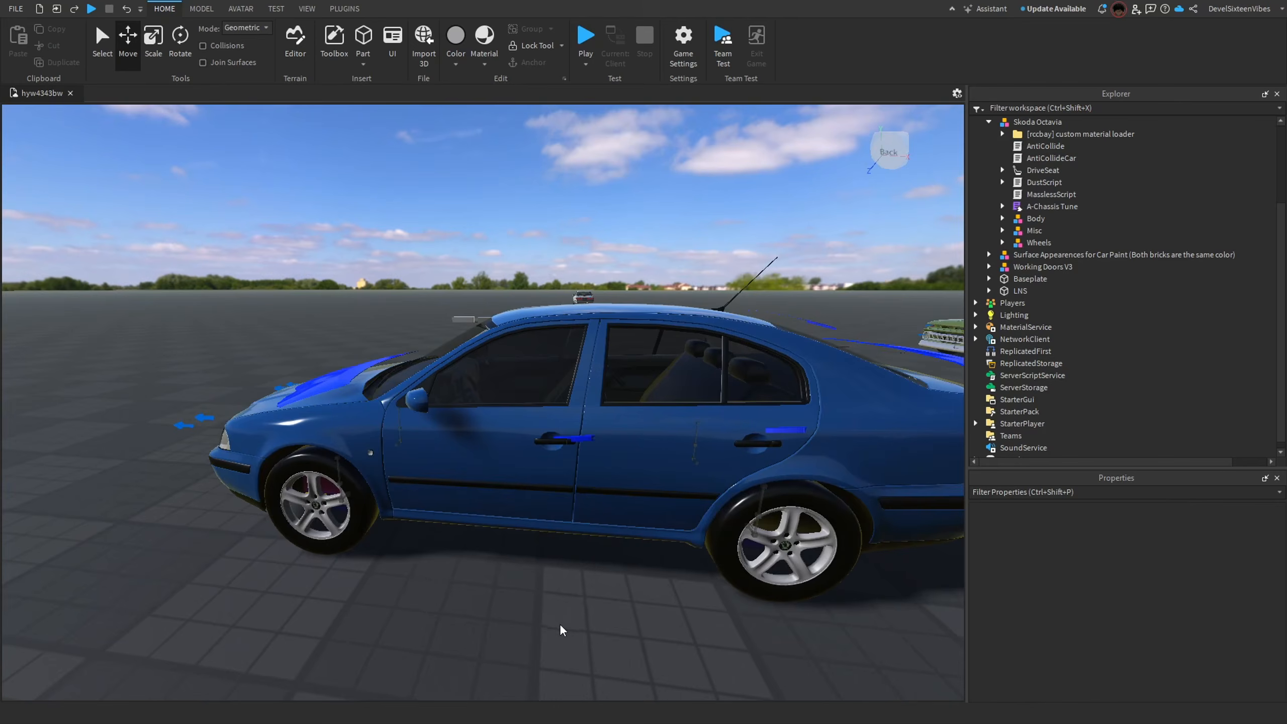
scroll(560, 627, "up", 1)
right_click_drag(560, 627, 560, 626)
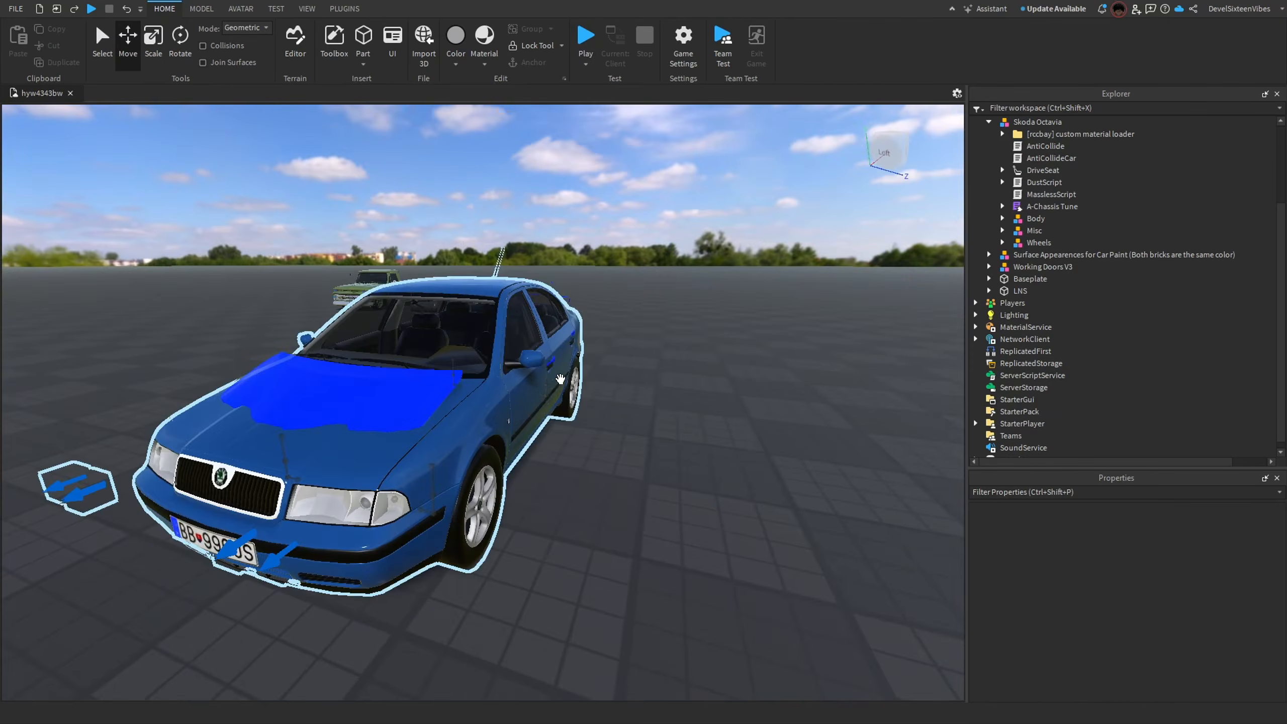
Nudge the Working Doors V3 model about 0.44 studs toward the car's front and lower it 0.225 studs.
left_click(410, 393)
right_click_drag(705, 511, 705, 511)
scroll(705, 511, "up", 4)
scroll(705, 511, "down", 5)
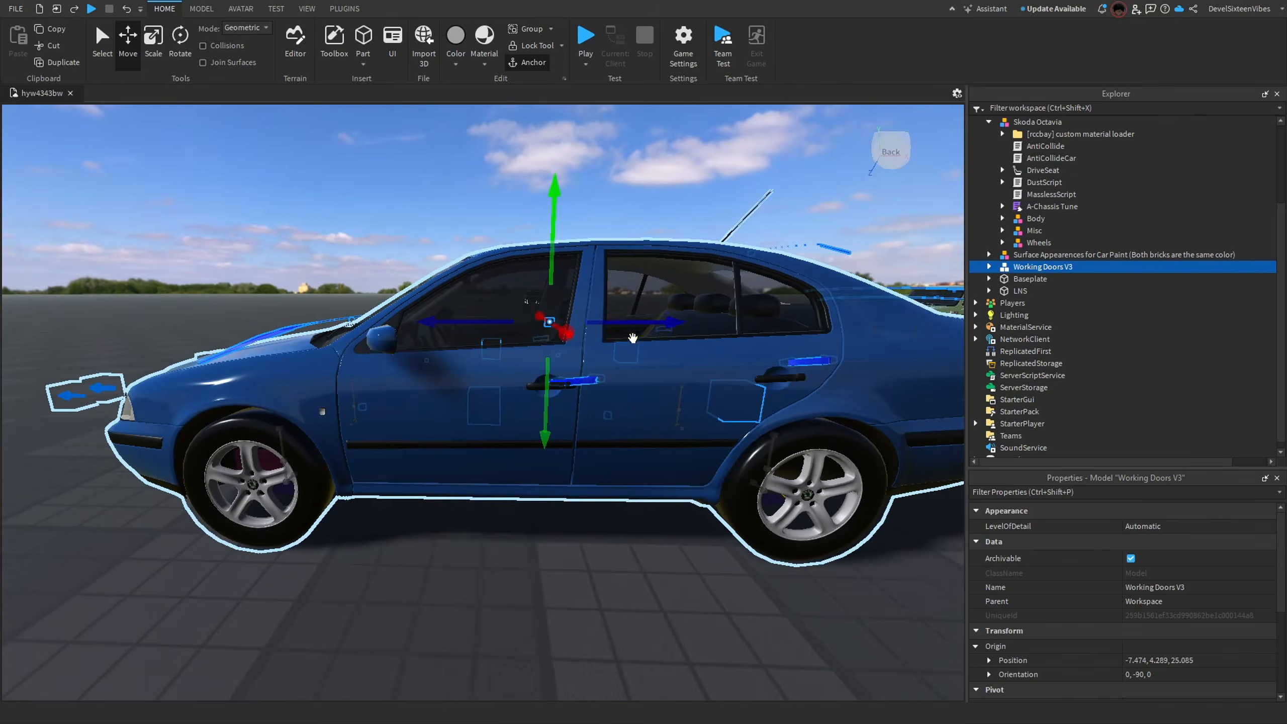
left_click_drag(629, 320, 610, 322)
left_click_drag(536, 251, 543, 260)
right_click_drag(544, 260, 544, 260)
key("s")
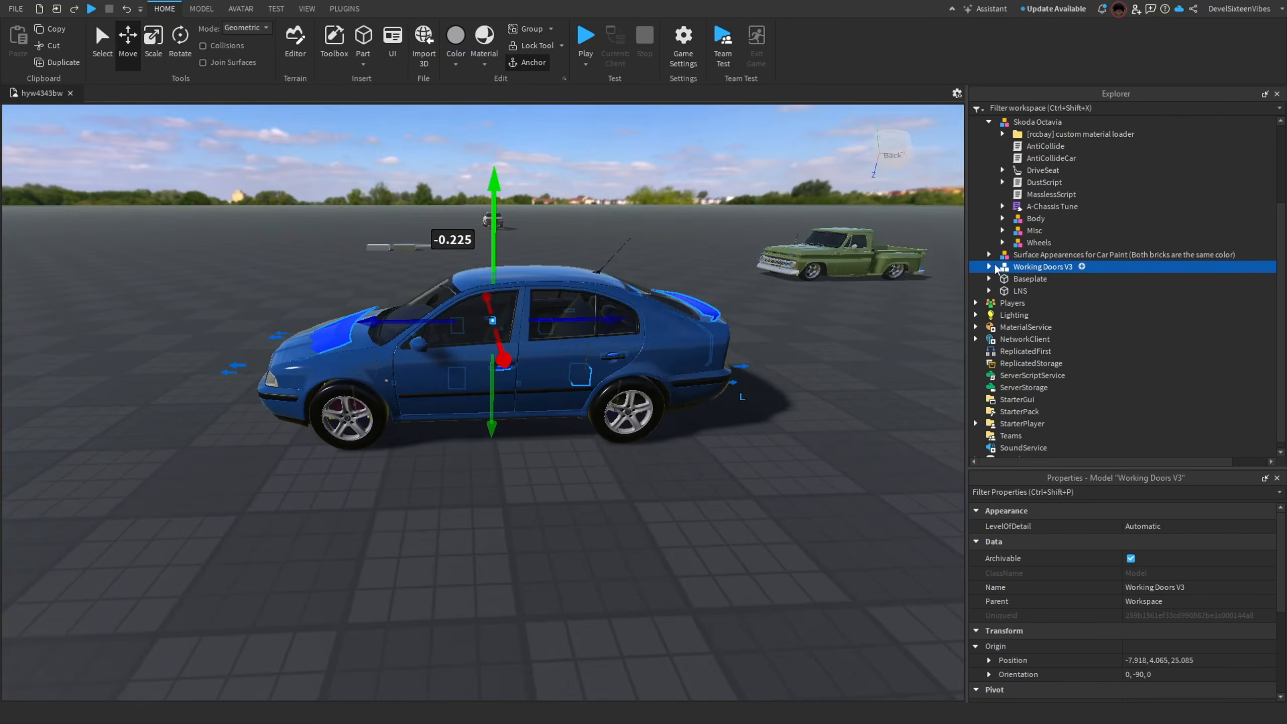
Put the Into Body group from Working Doors V3 into the Skoda's Body model and ungroup it there.
left_click(989, 266)
scroll(744, 422, "up", 2)
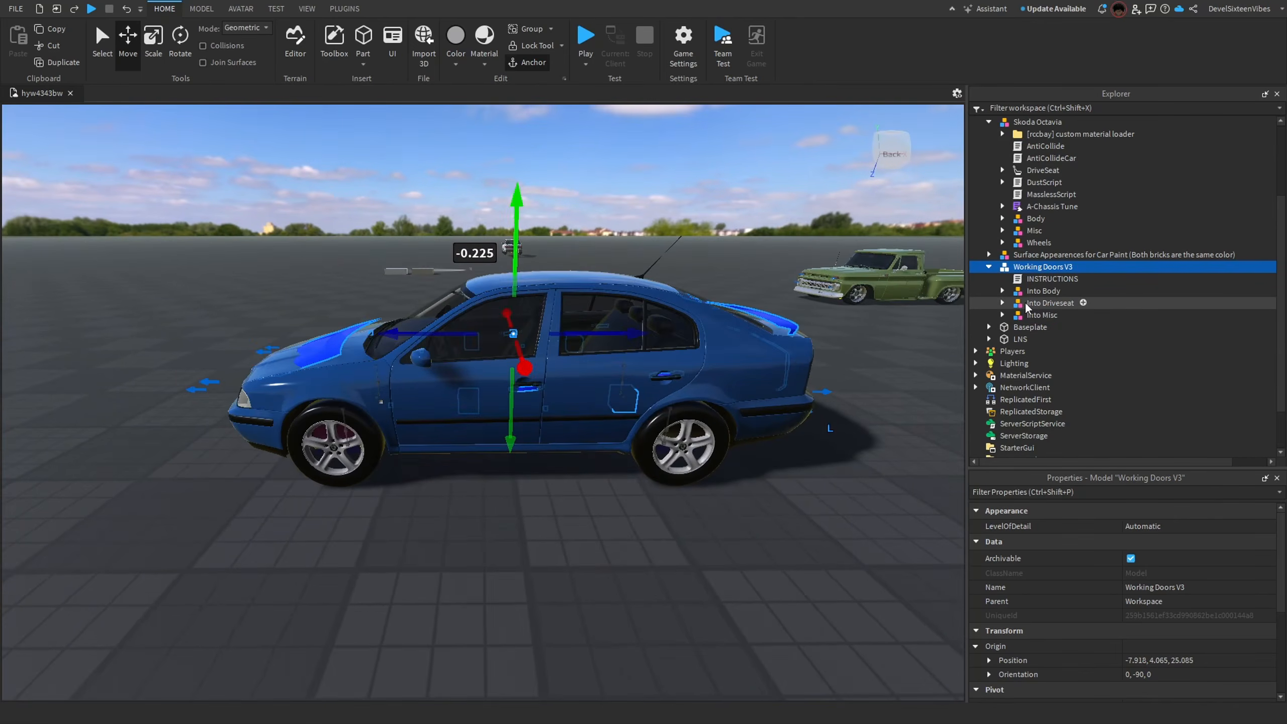
left_click_drag(1038, 292, 1031, 223)
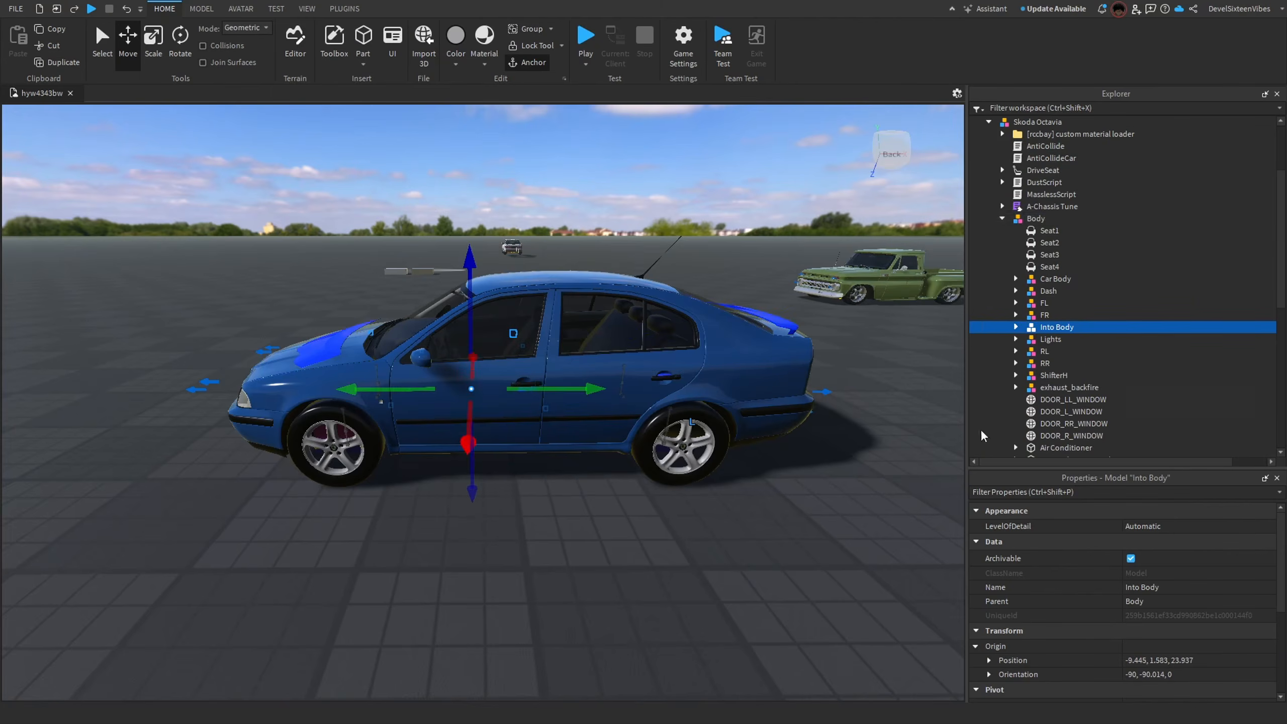
key("ctrl+u")
left_click(849, 592)
scroll(1122, 227, "up", 4)
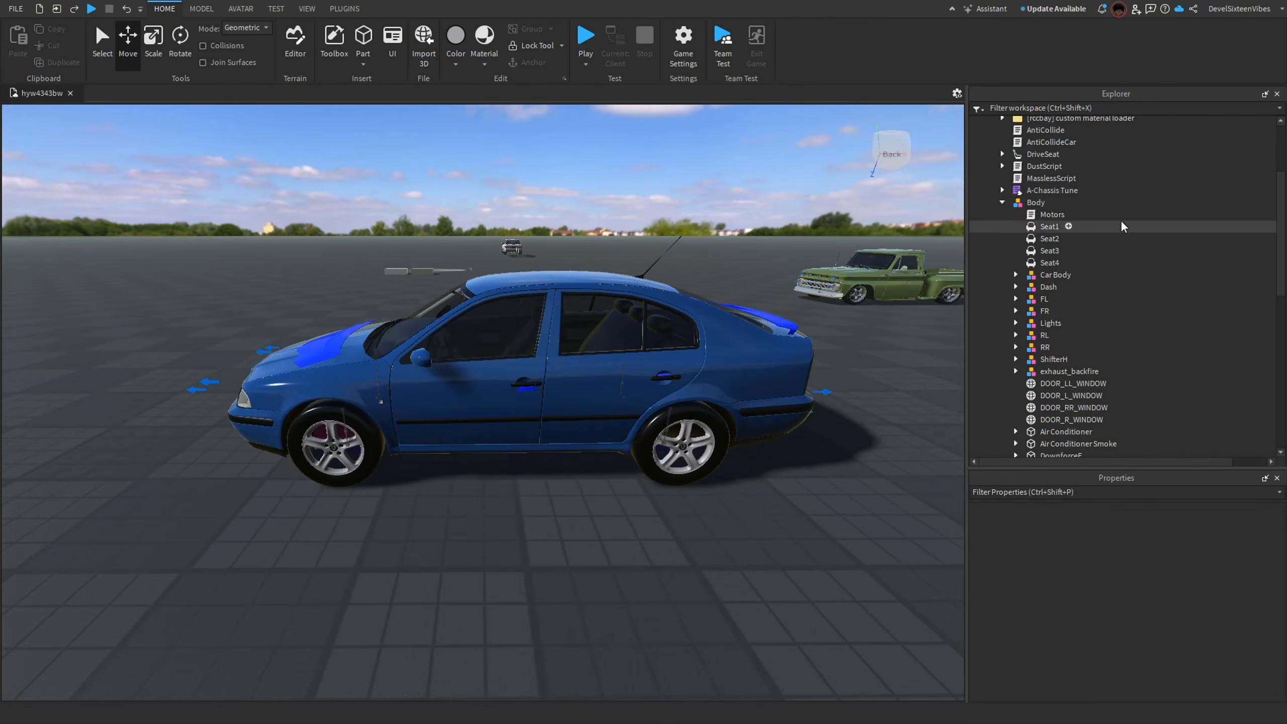
Put the Into Misc group from Working Doors V3 into the Skoda's Misc model and ungroup it.
left_click(1002, 202)
left_click_drag(1039, 286, 1031, 216)
key("ctrl+u")
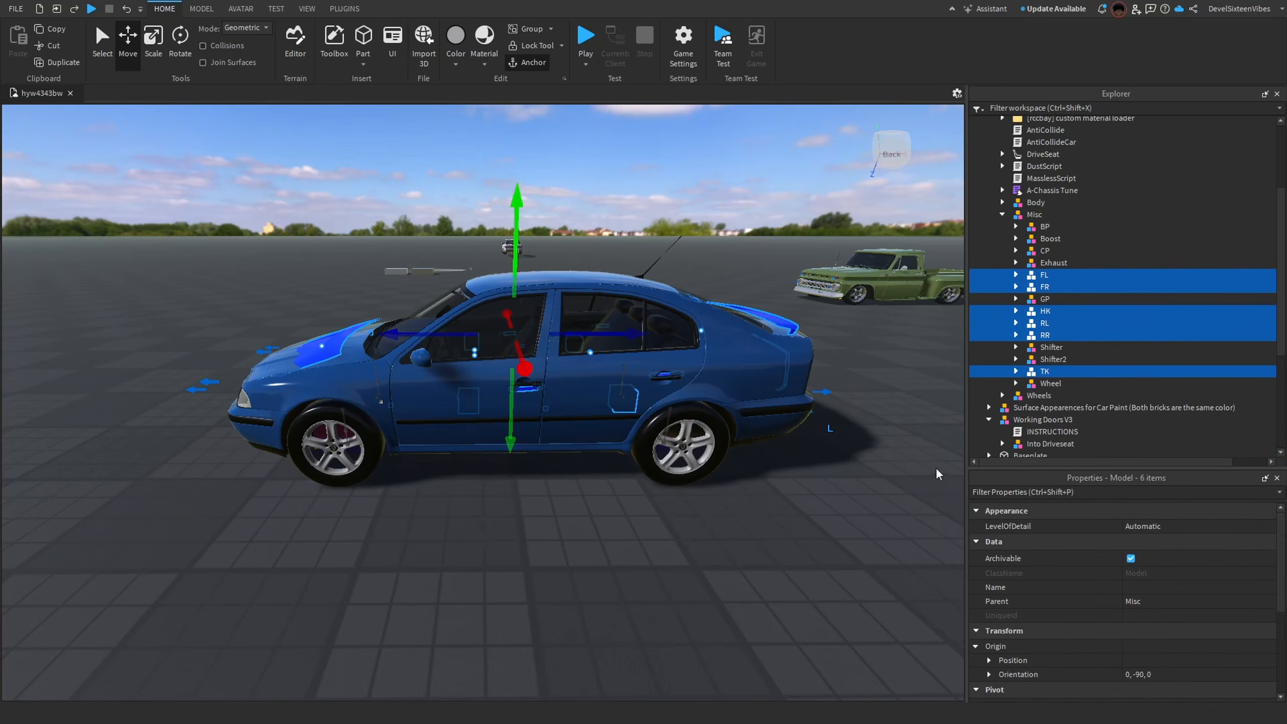
left_click(933, 476)
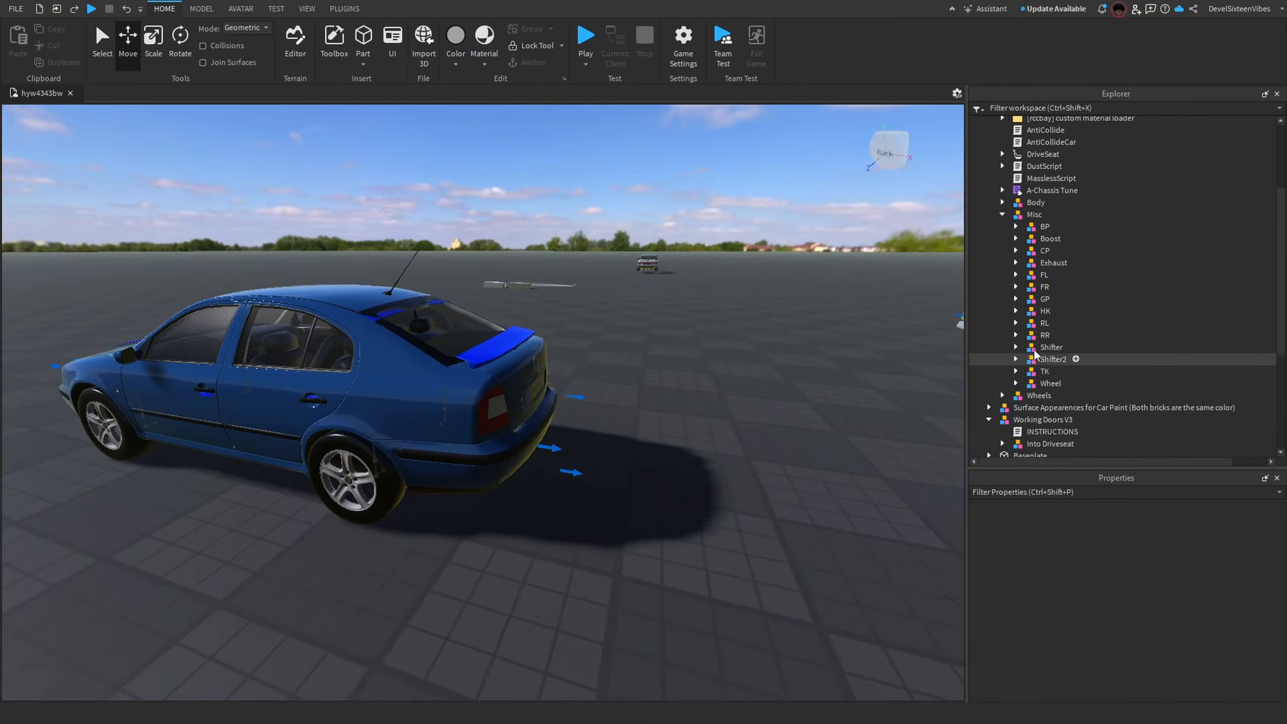
Delete the trunk model TK and the hood model HK from the Skoda's Misc.
left_click(1044, 371)
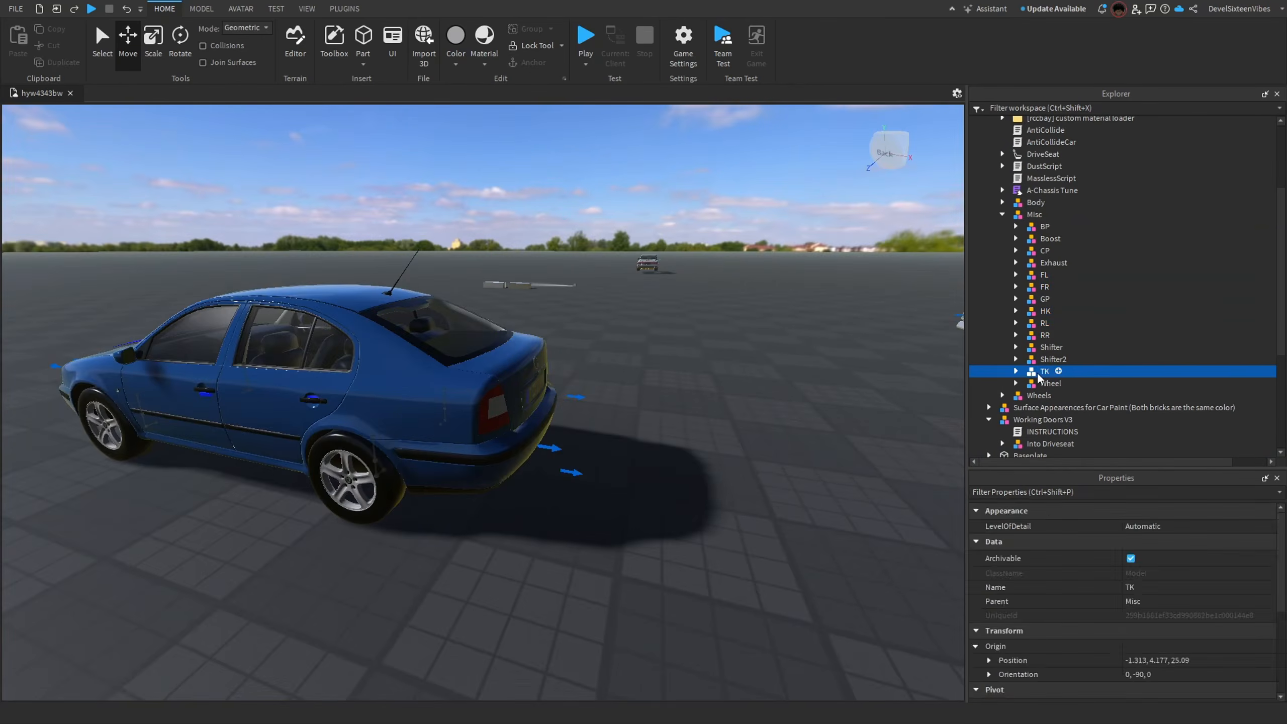
key("Delete")
left_click(1045, 311)
key("f")
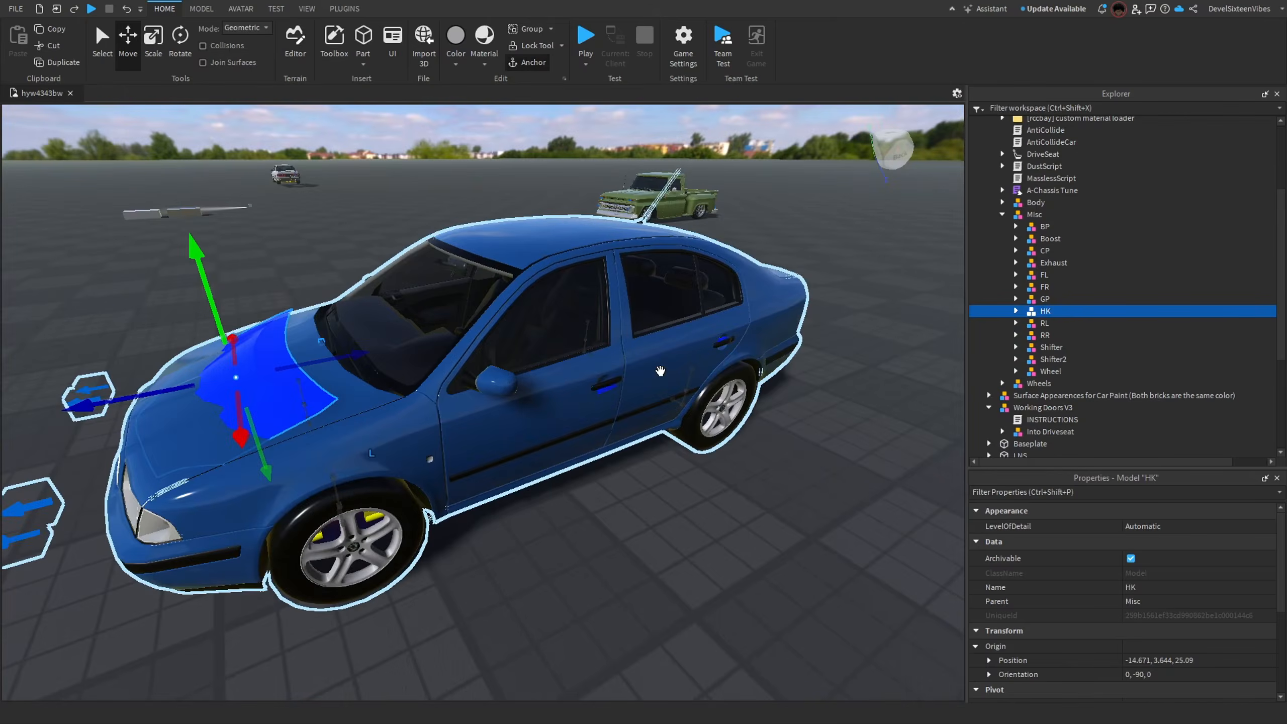
key("Delete")
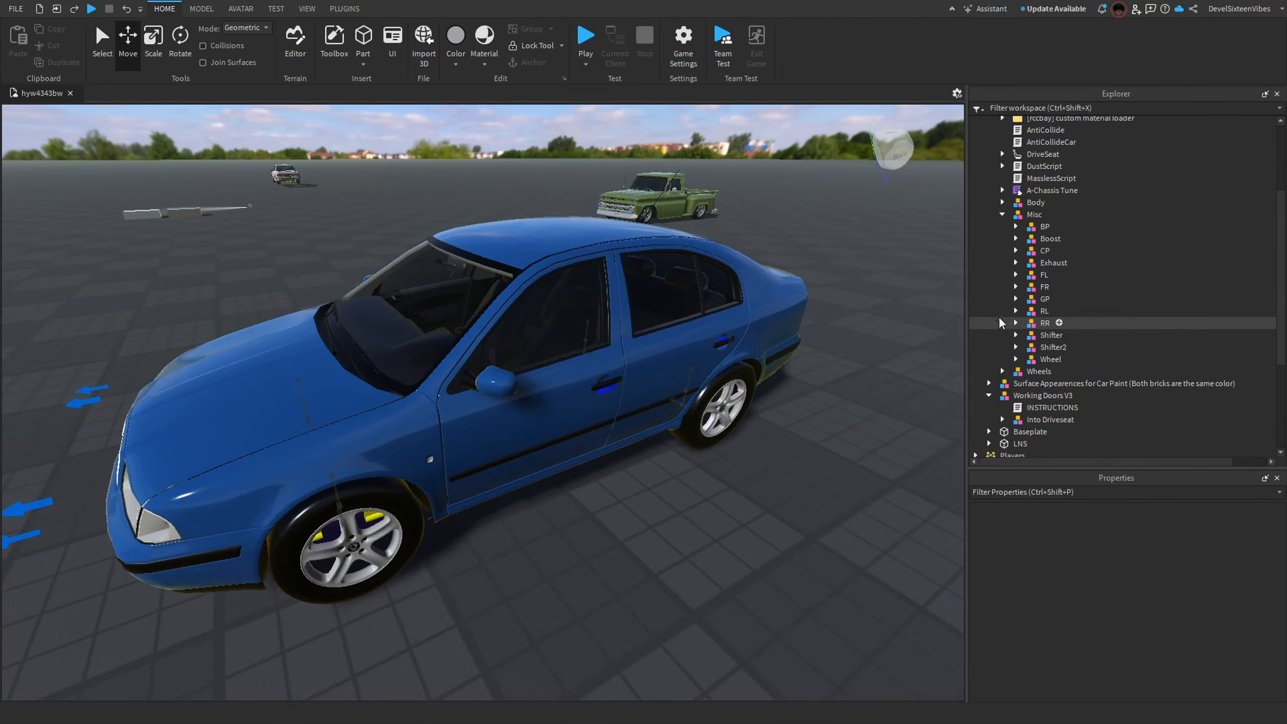
Delete the HK and TK parts from the Skoda's Body model and collapse it.
left_click(1003, 202)
scroll(1009, 314, "down", 5)
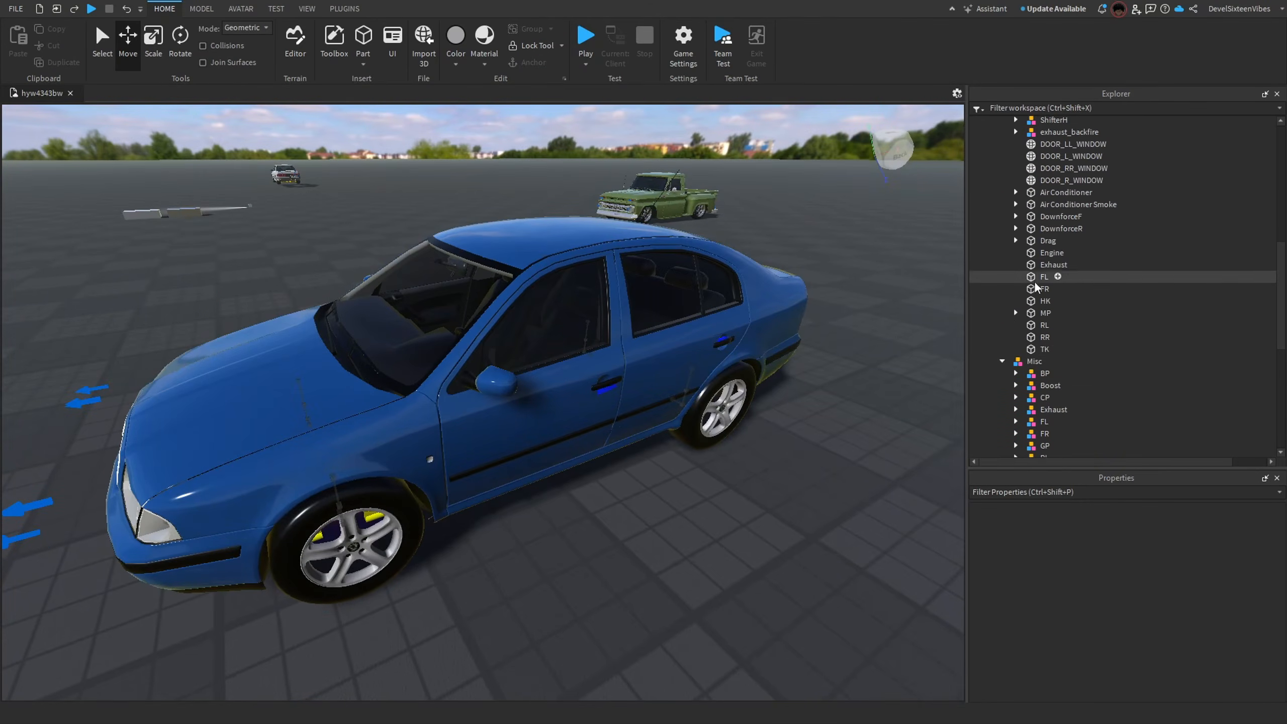
left_click(1045, 301)
key("Delete")
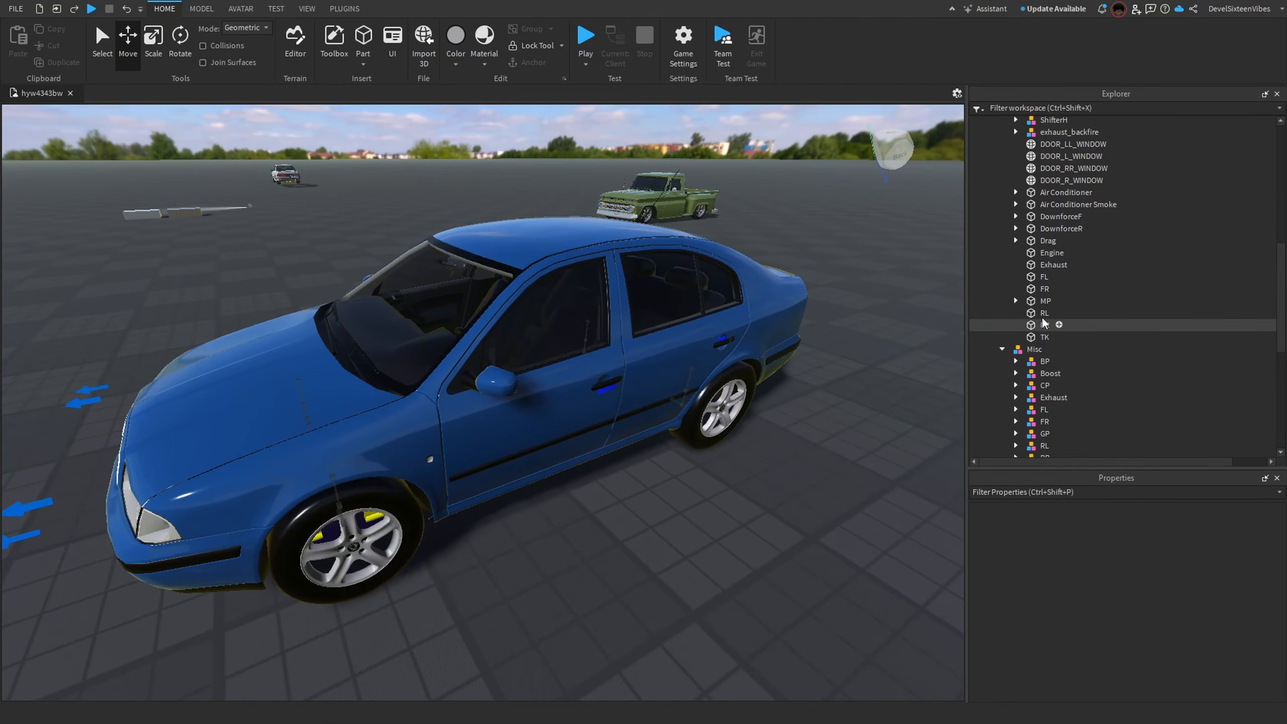
left_click(1044, 337)
key("Delete")
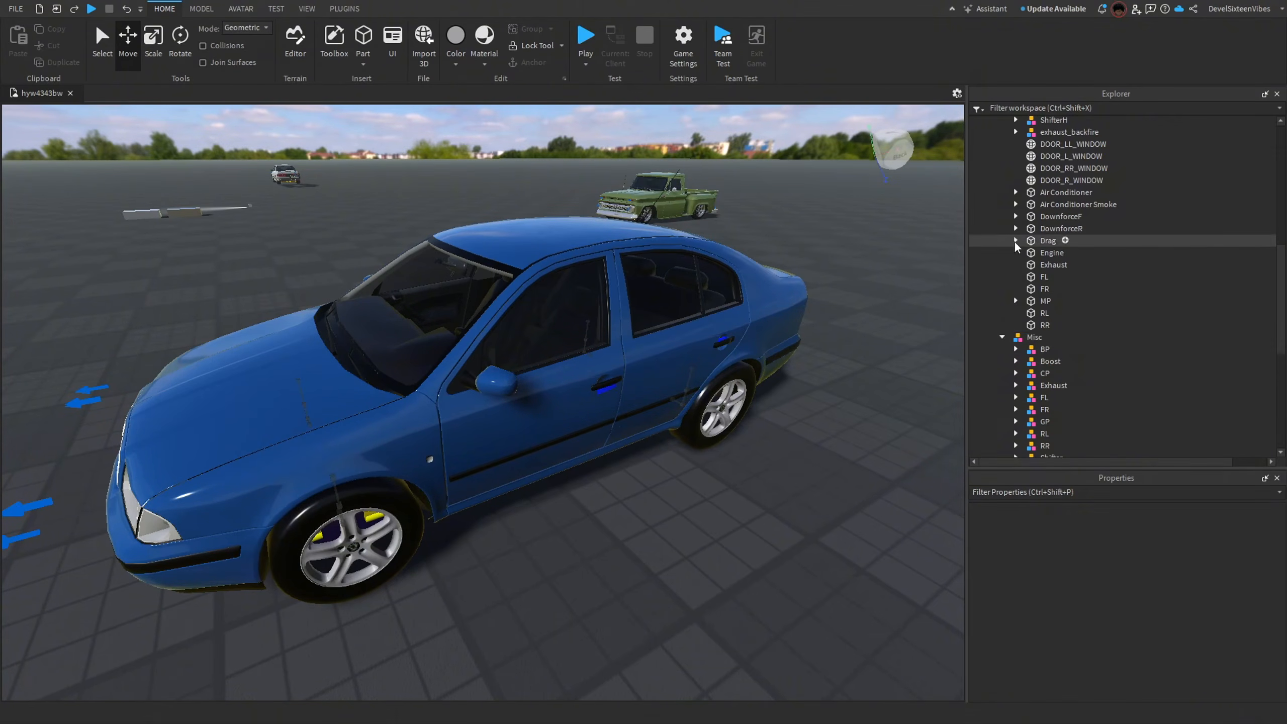
scroll(1014, 254, "up", 5)
left_click(1003, 270)
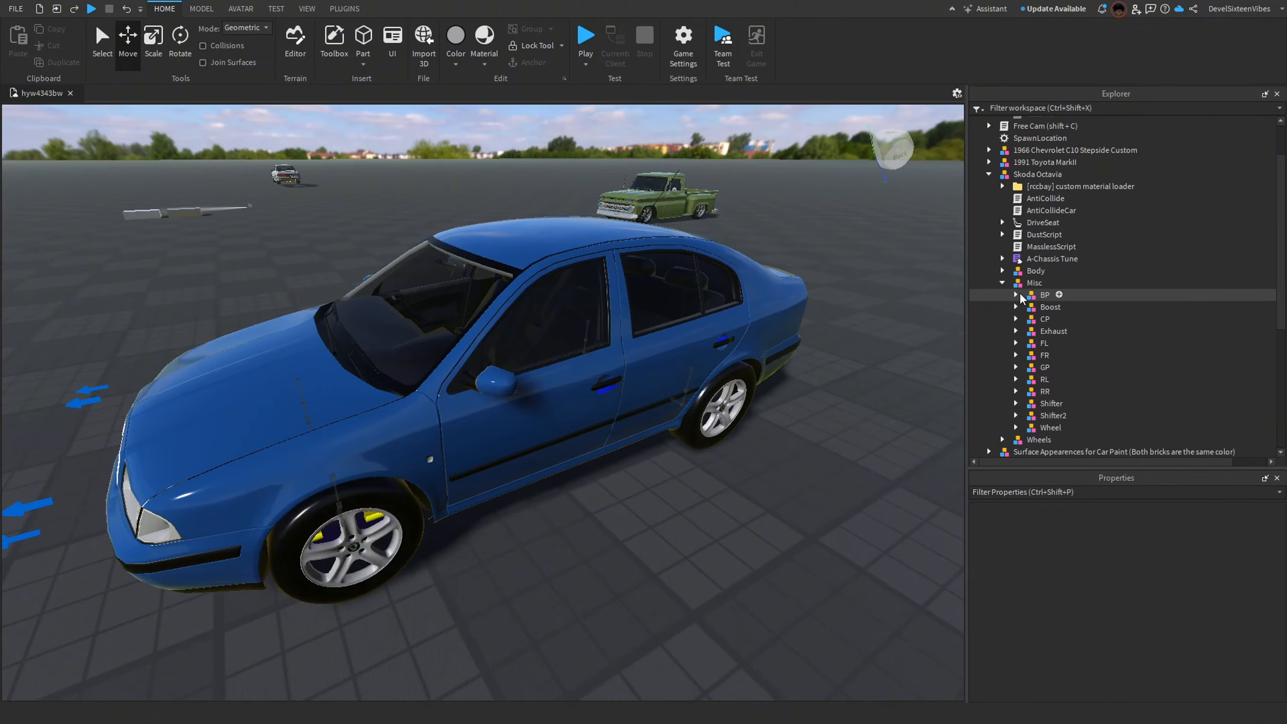
Put the Into Driveseat group from Working Doors V3 into the Skoda's DriveSeat and ungroup its contents.
scroll(1020, 295, "down", 3)
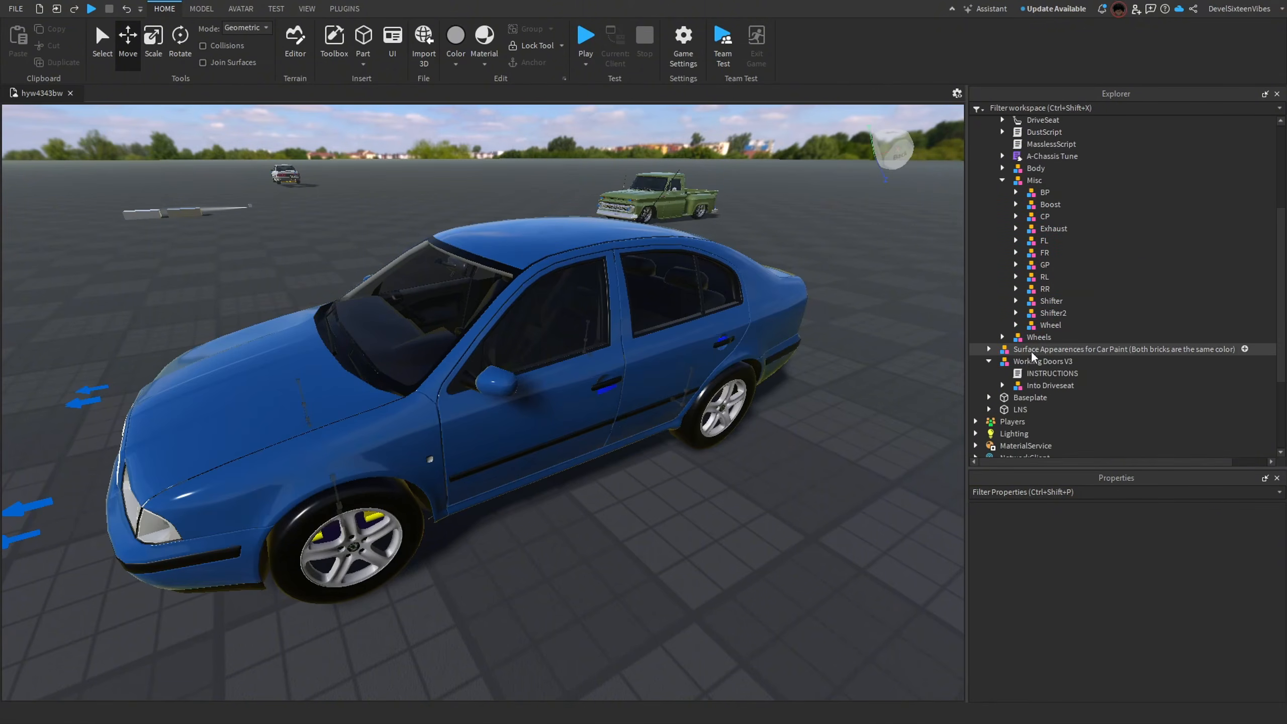
left_click_drag(1024, 381, 1029, 239)
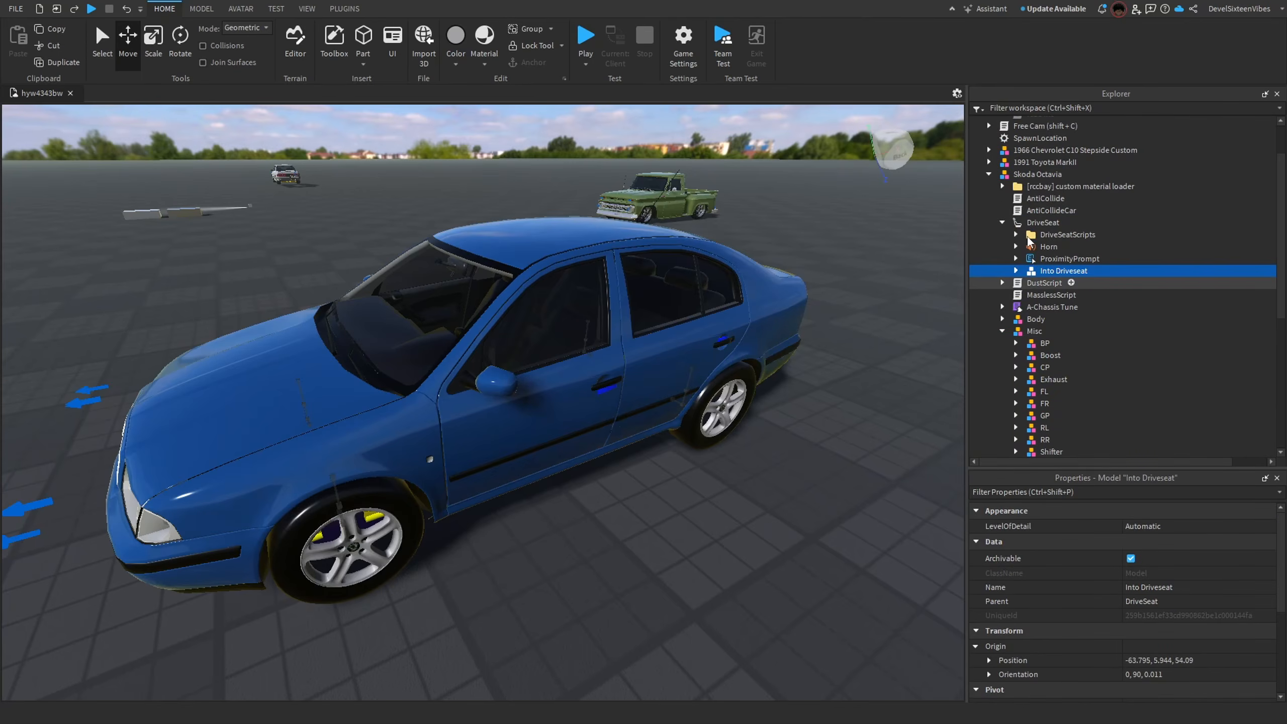
key("ctrl+u")
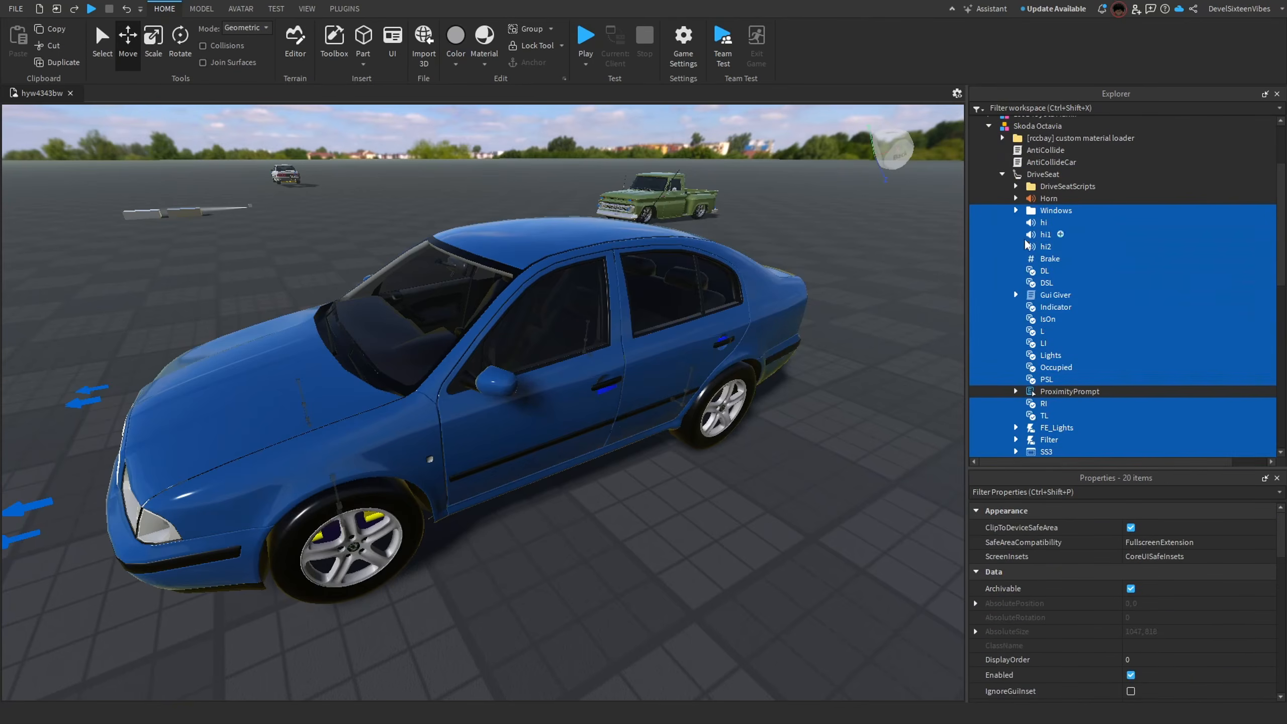
left_click(910, 529)
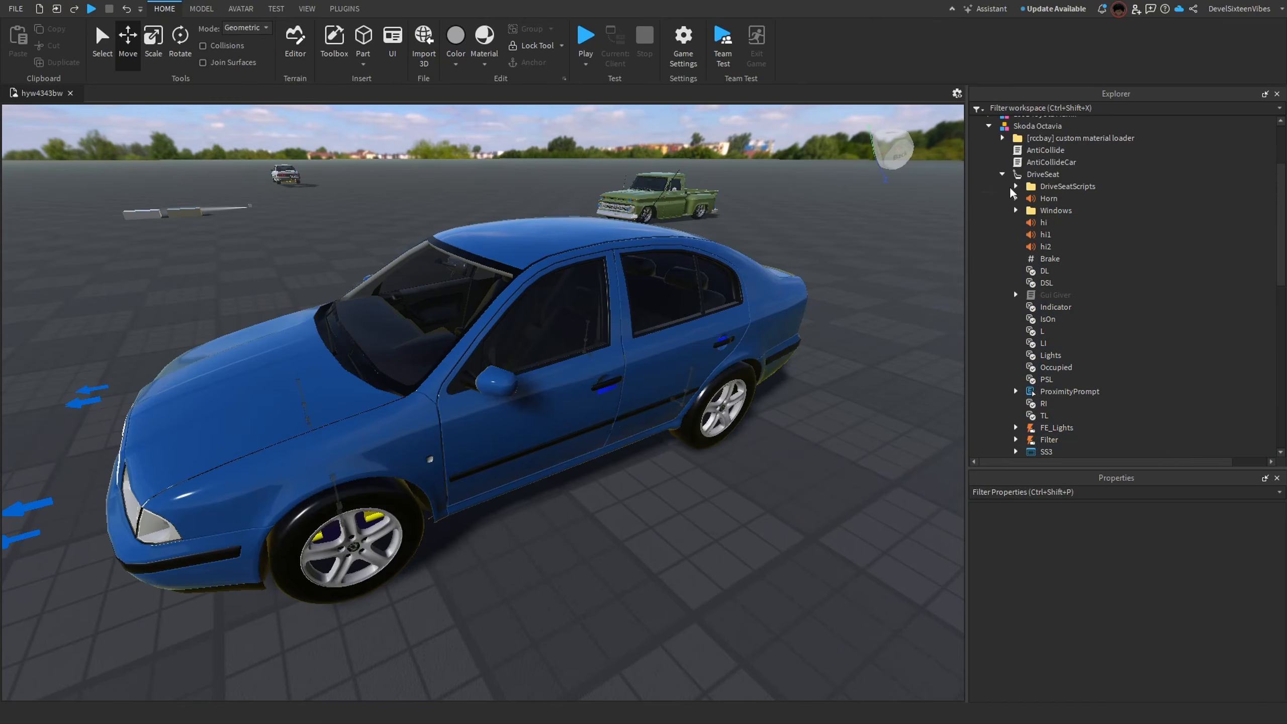
Collapse the Skoda's DriveSeat and delete the leftover Working Doors V3 model from the workspace.
left_click(1001, 173)
scroll(1011, 295, "down", 2)
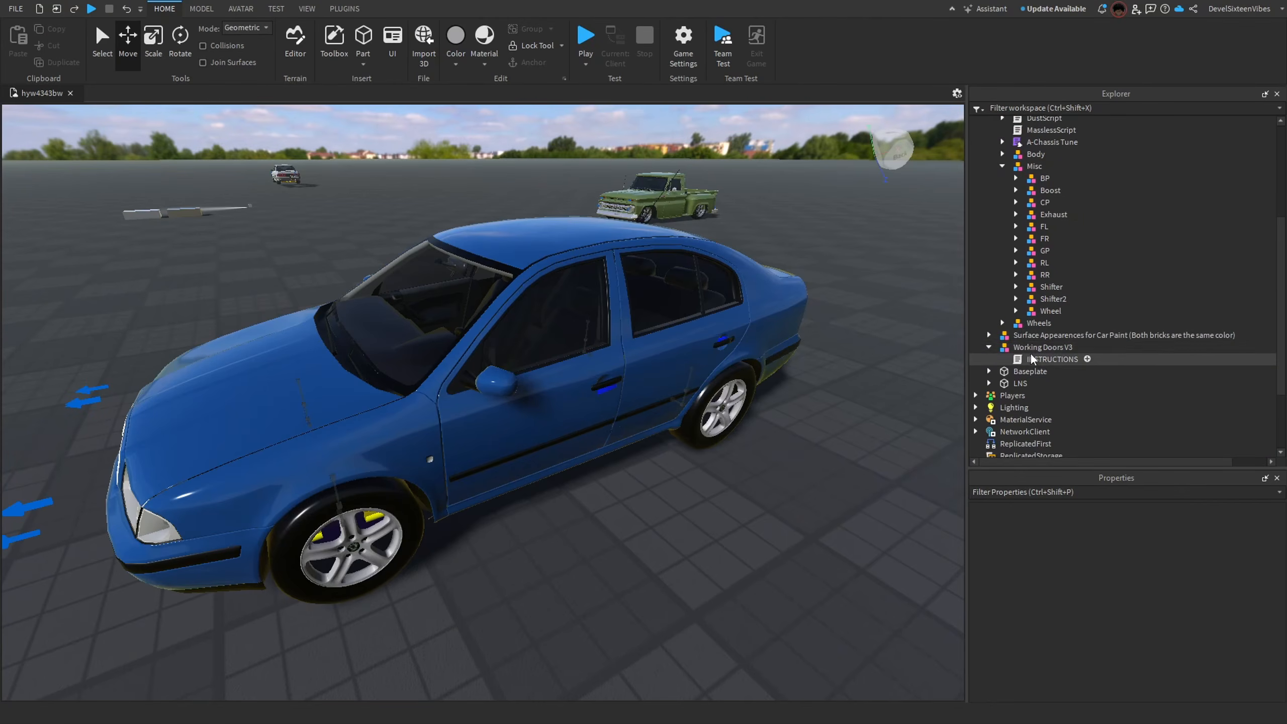
left_click(1034, 348)
key("Delete")
Examine the Door and Window models inside FL and FR in Misc, including FL's EXAMPLE MESH.
right_click_drag(765, 407, 765, 404)
key("w")
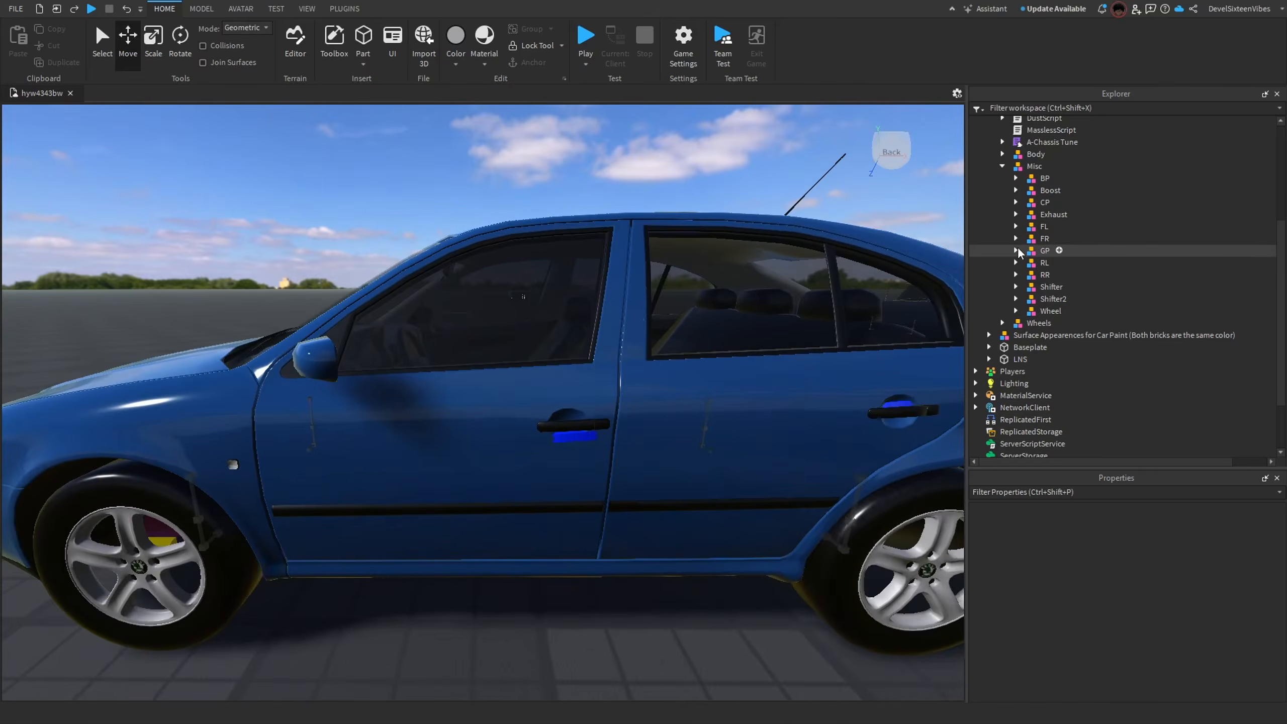
left_click(1016, 226)
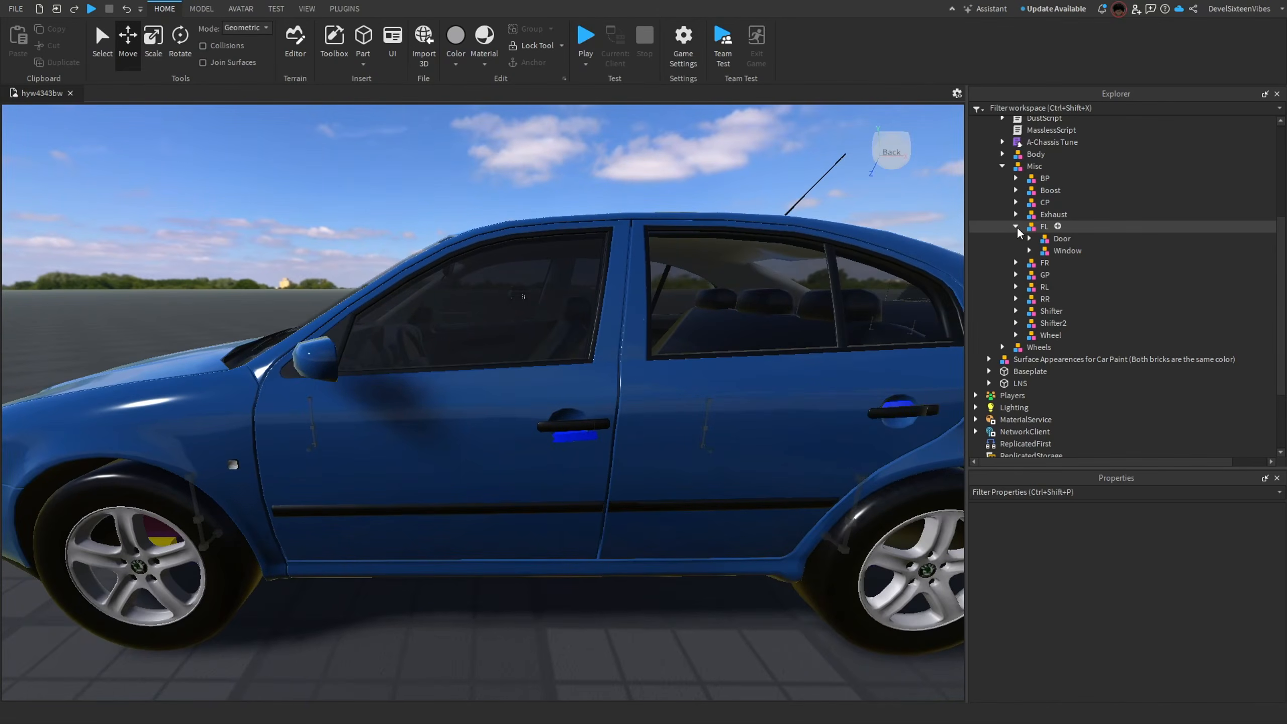
left_click(1030, 250)
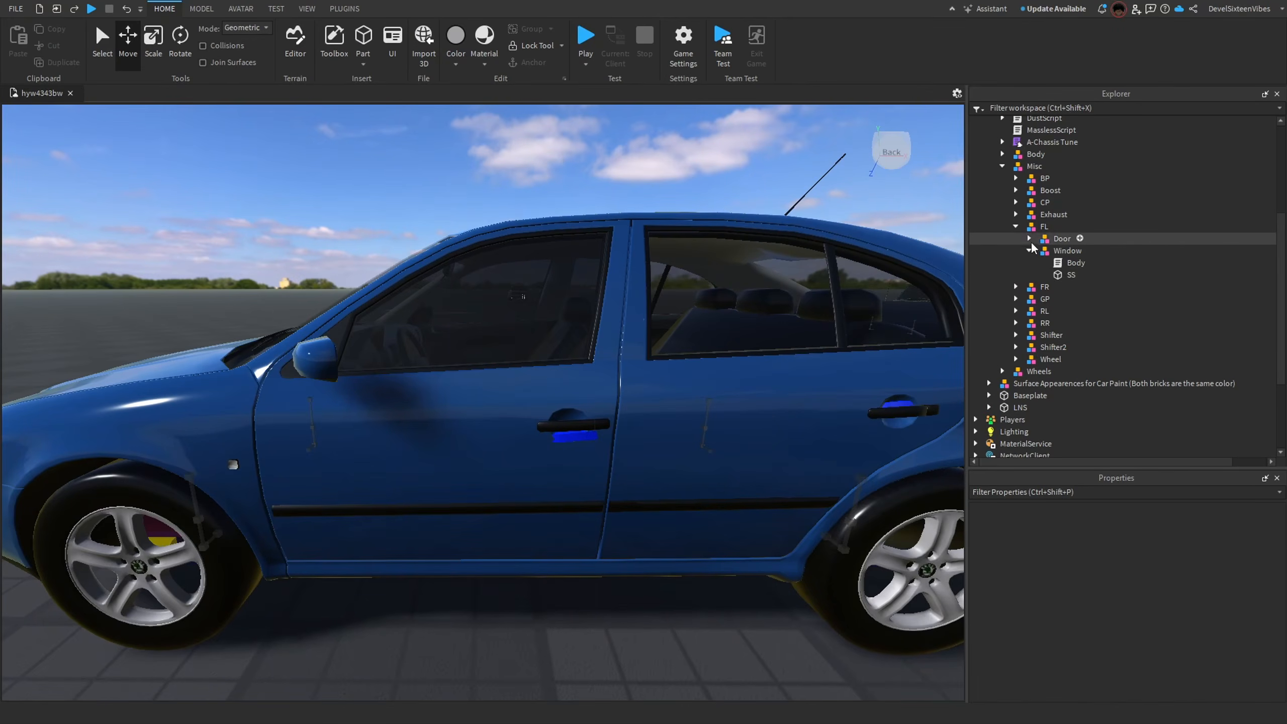
left_click(1030, 239)
left_click(1084, 263)
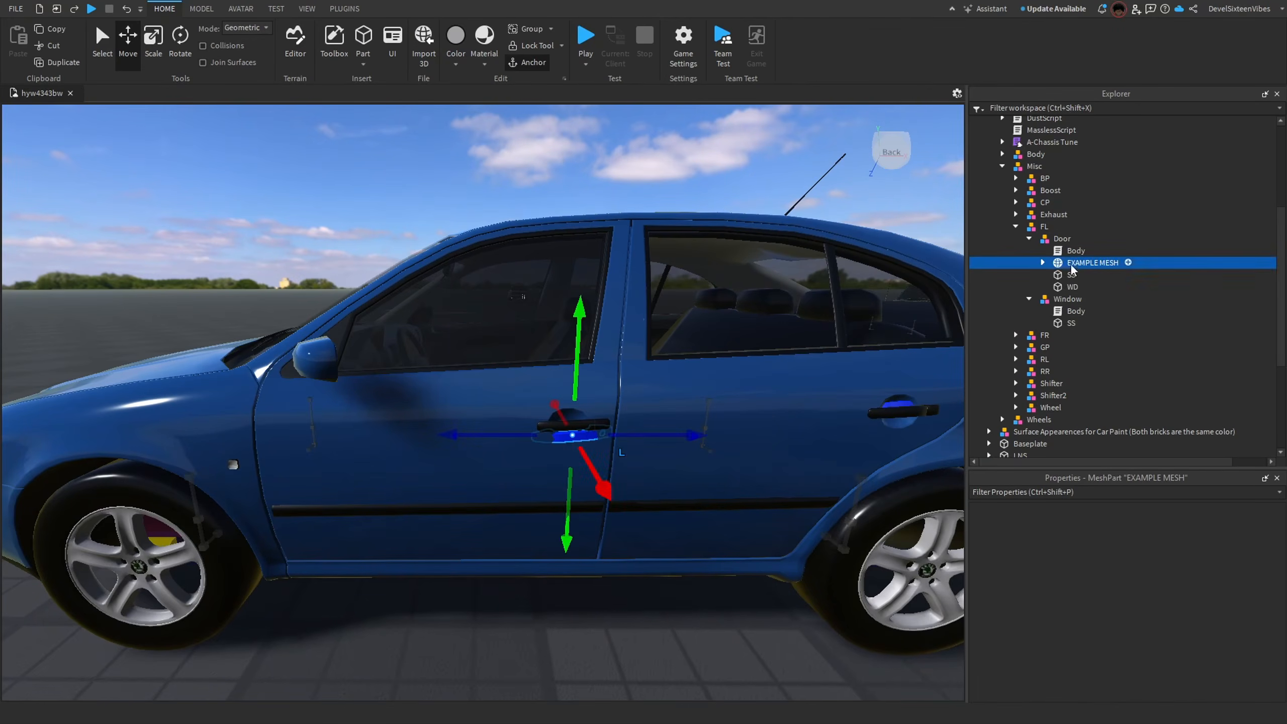
scroll(1052, 307, "down", 3)
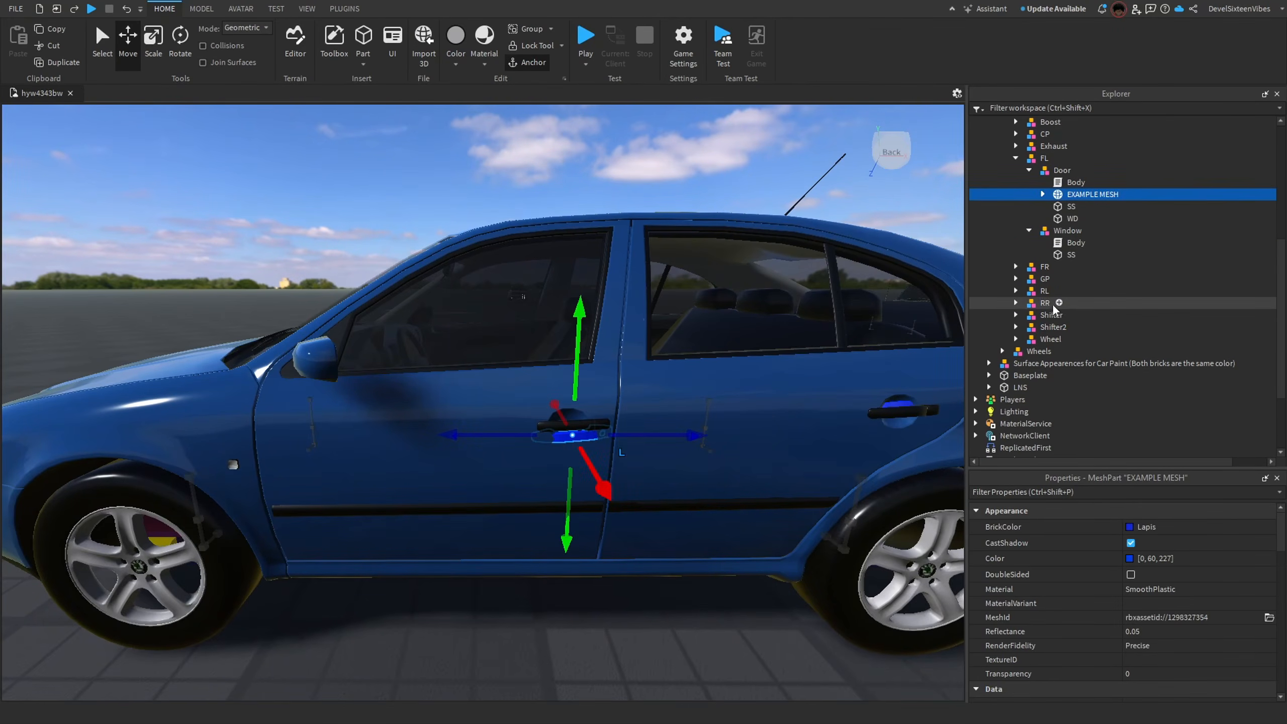
left_click(1015, 267)
left_click(1030, 288)
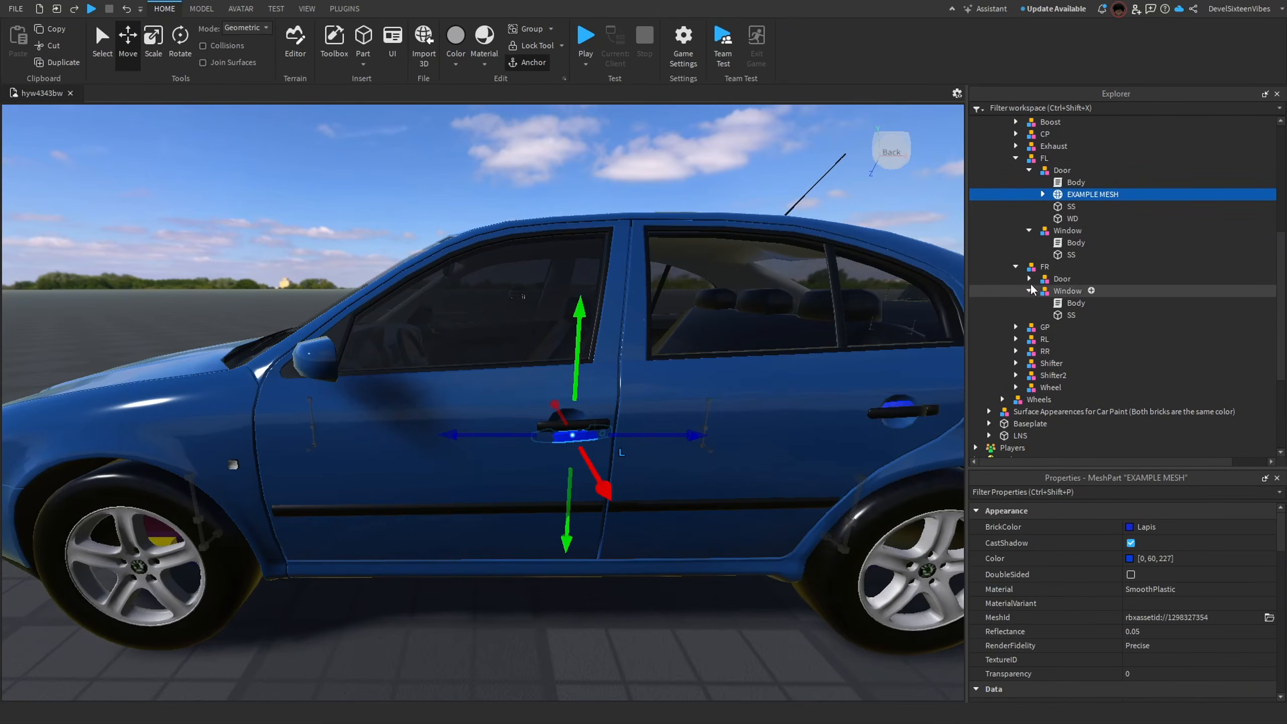
left_click(1030, 280)
Move the FL door model from the Skoda's Body into the Door model of Misc's FL and ungroup it.
scroll(1032, 282, "up", 4)
mouse_move(816, 566)
right_mouse_down()
mouse_move(839, 583)
mouse_move(827, 579)
right_mouse_up()
left_click(831, 581)
left_click(1002, 222)
scroll(1039, 263, "down", 1)
left_click(1043, 287)
scroll(1044, 355, "down", 7)
left_click_drag(1040, 287, 1055, 361)
middle_click_drag(810, 433, 764, 429)
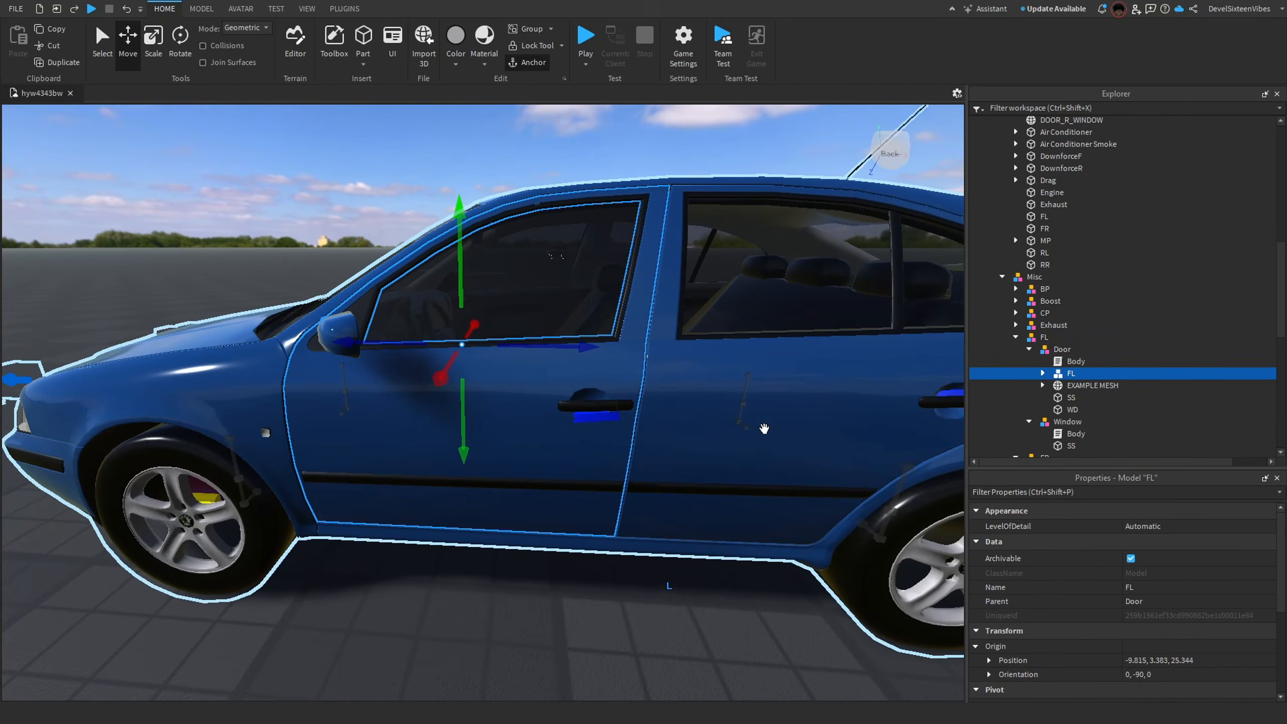
right_click_drag(764, 429, 872, 449)
key("ctrl+u")
Delete the old DoorClose and DoorOpen sounds and the ClickDetector from the front-left door's handle mesh.
right_click_drag(903, 540, 903, 541)
left_click(904, 541)
key("w")
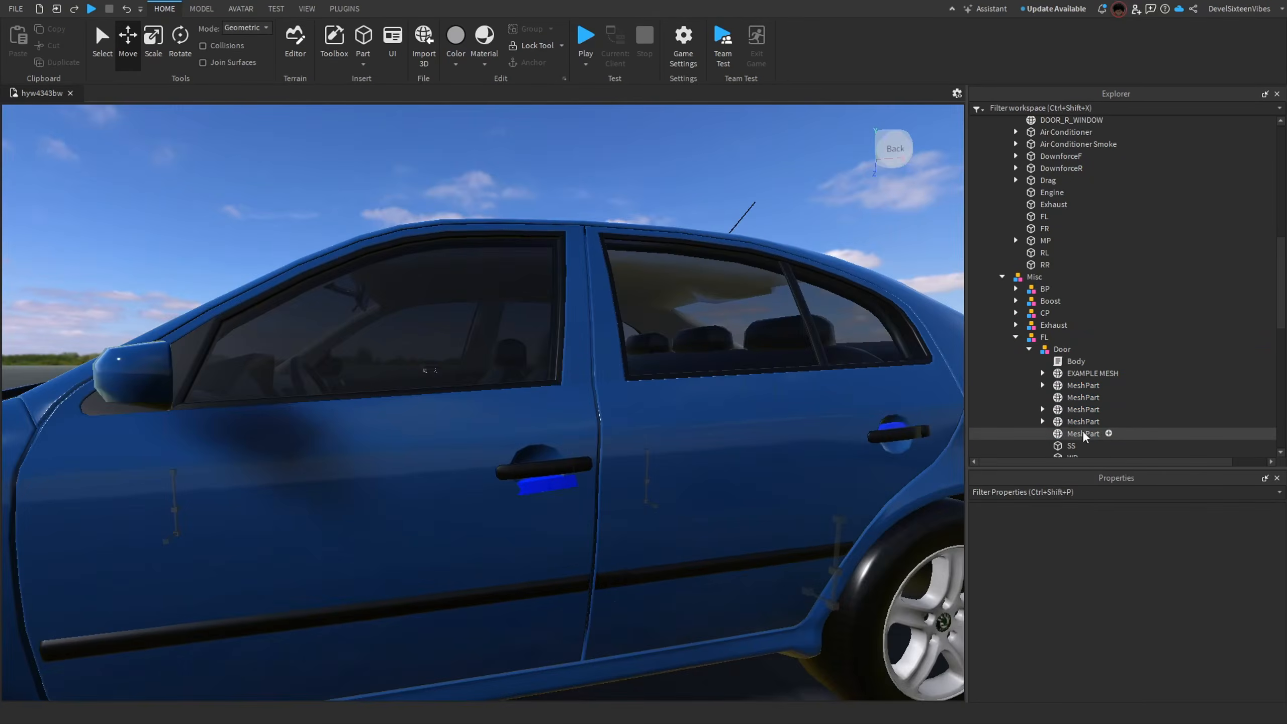
left_click(1083, 422)
left_click(1083, 409)
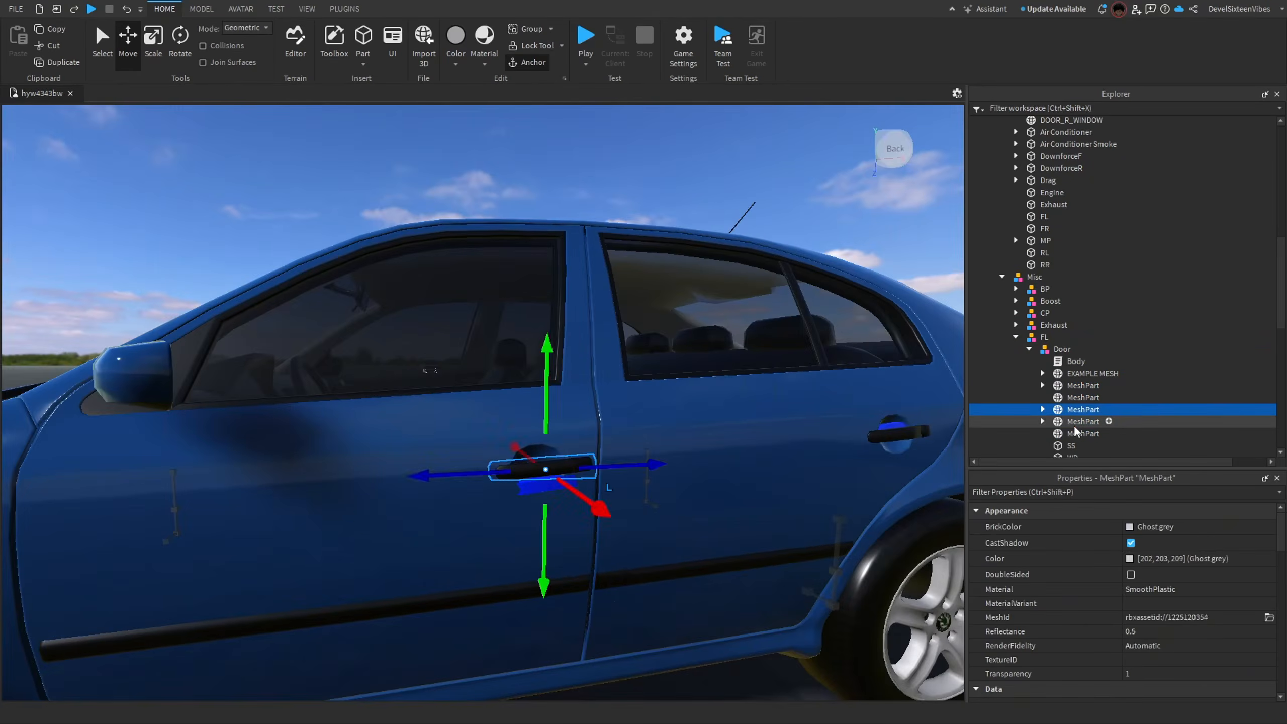
left_click(1043, 410)
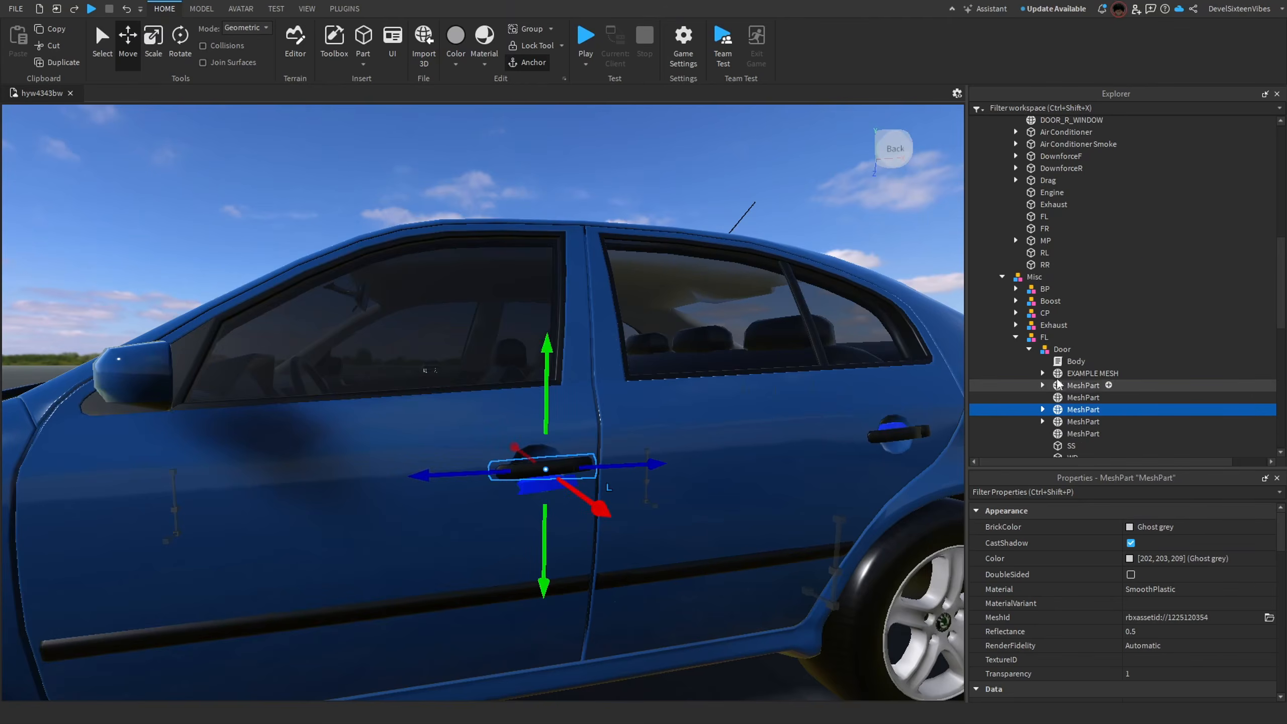
left_click(1044, 374)
scroll(1046, 379, "down", 2)
left_click(1043, 389)
left_click(1083, 402)
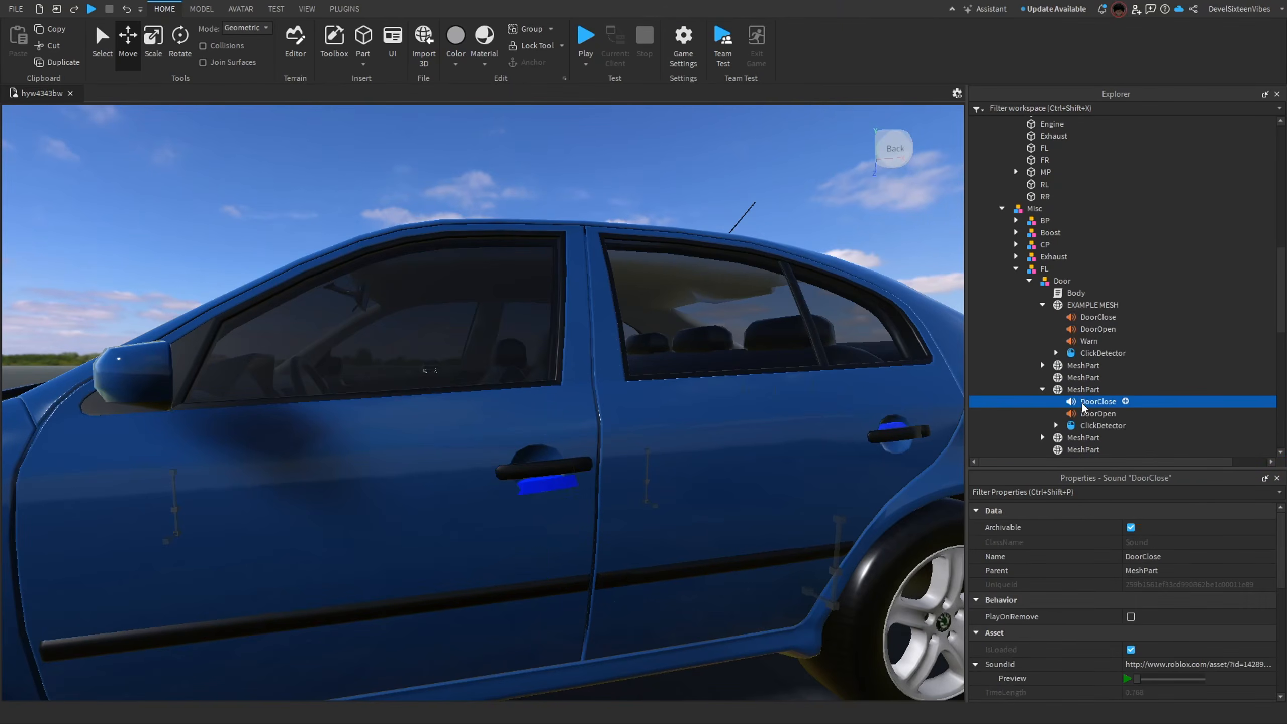
key("Delete")
left_click(1085, 402)
key("Delete")
left_click(1085, 402)
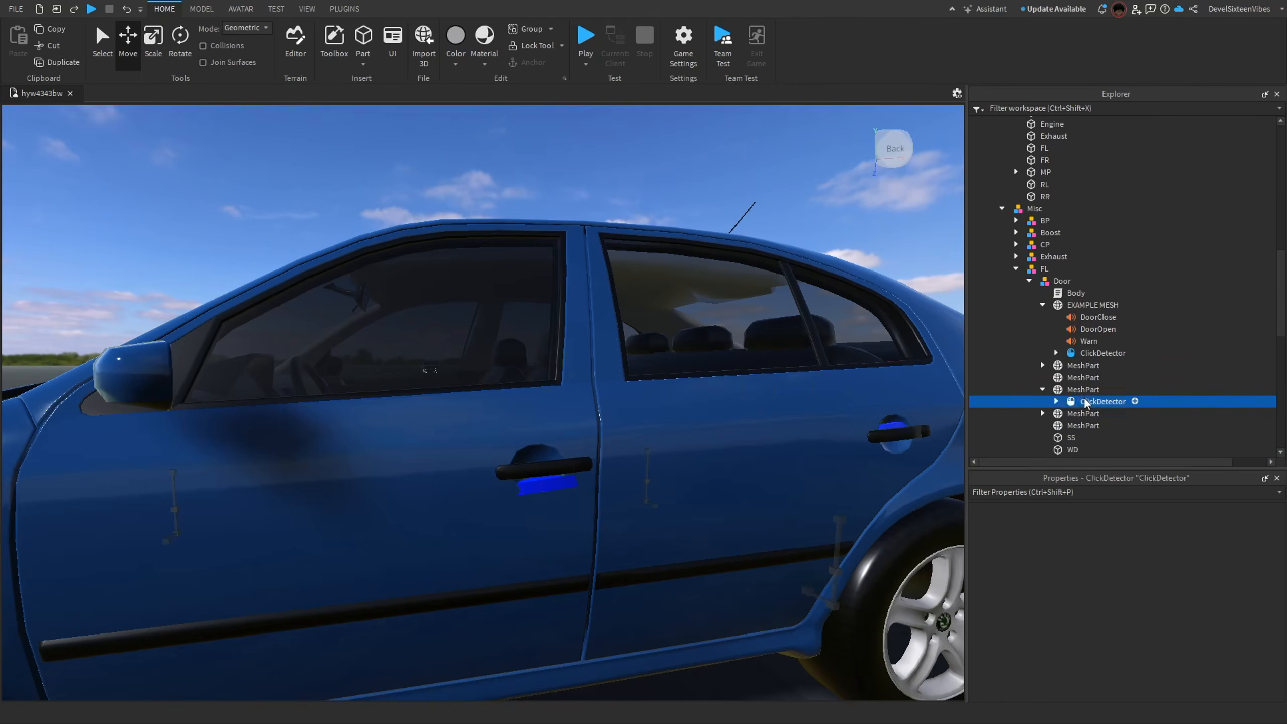
key("Delete")
Move EXAMPLE MESH's DoorClose, DoorOpen and Warn sounds and its ClickDetector into the front-left door's handle mesh.
left_click(1096, 354)
left_click(1086, 318, "shift")
left_click_drag(1090, 358, 1083, 388)
left_click(1061, 343)
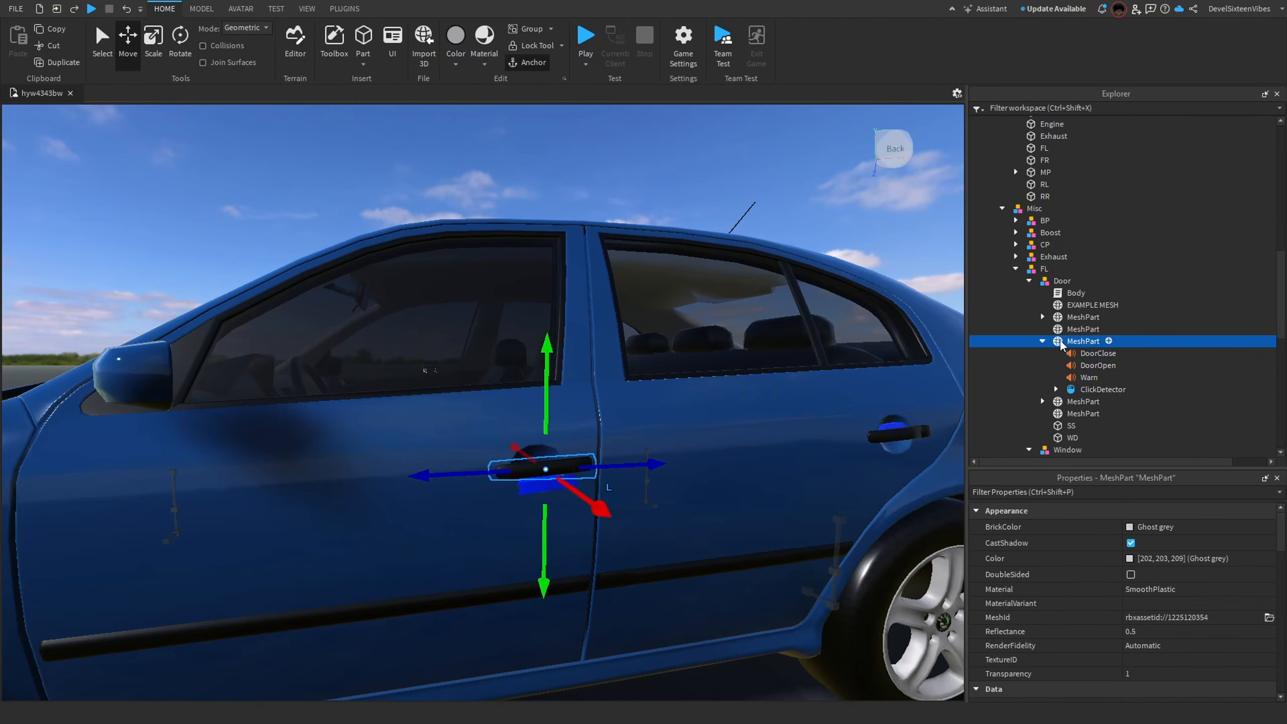
Move the DOOR_L_WINDOW mesh from the Skoda's Body into the Window model of Misc's FL.
left_click(1030, 282)
scroll(1034, 294, "up", 5)
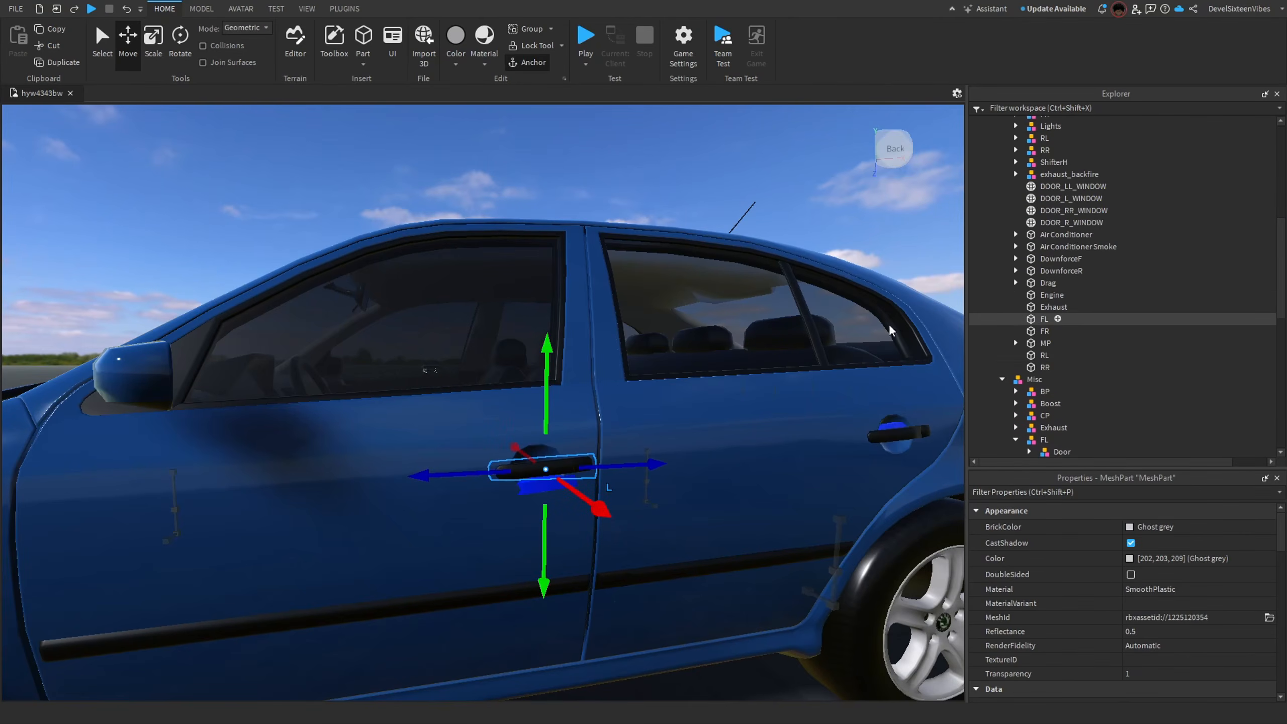
left_click(1073, 186)
left_click_drag(1071, 198, 1064, 296)
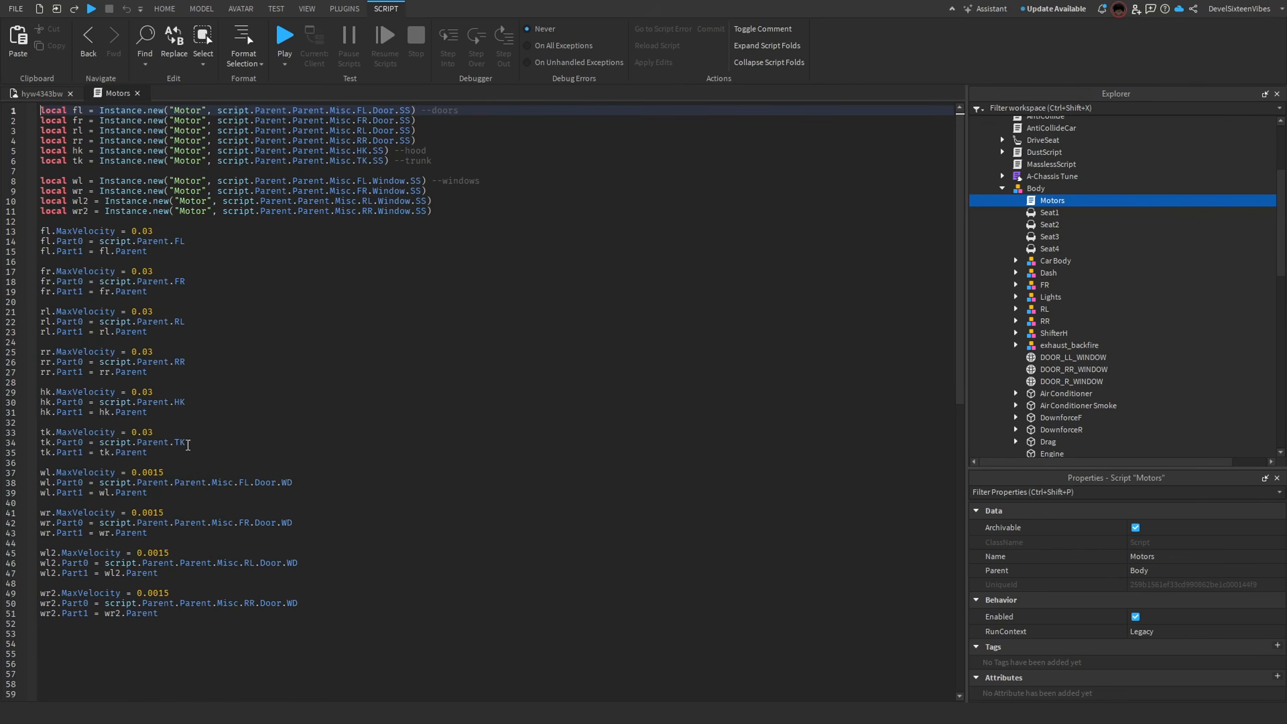
Remove the hood (hk) and trunk (tk) motor declarations and settings from the Body's Motors script and close it.
left_click_drag(154, 452, 32, 393)
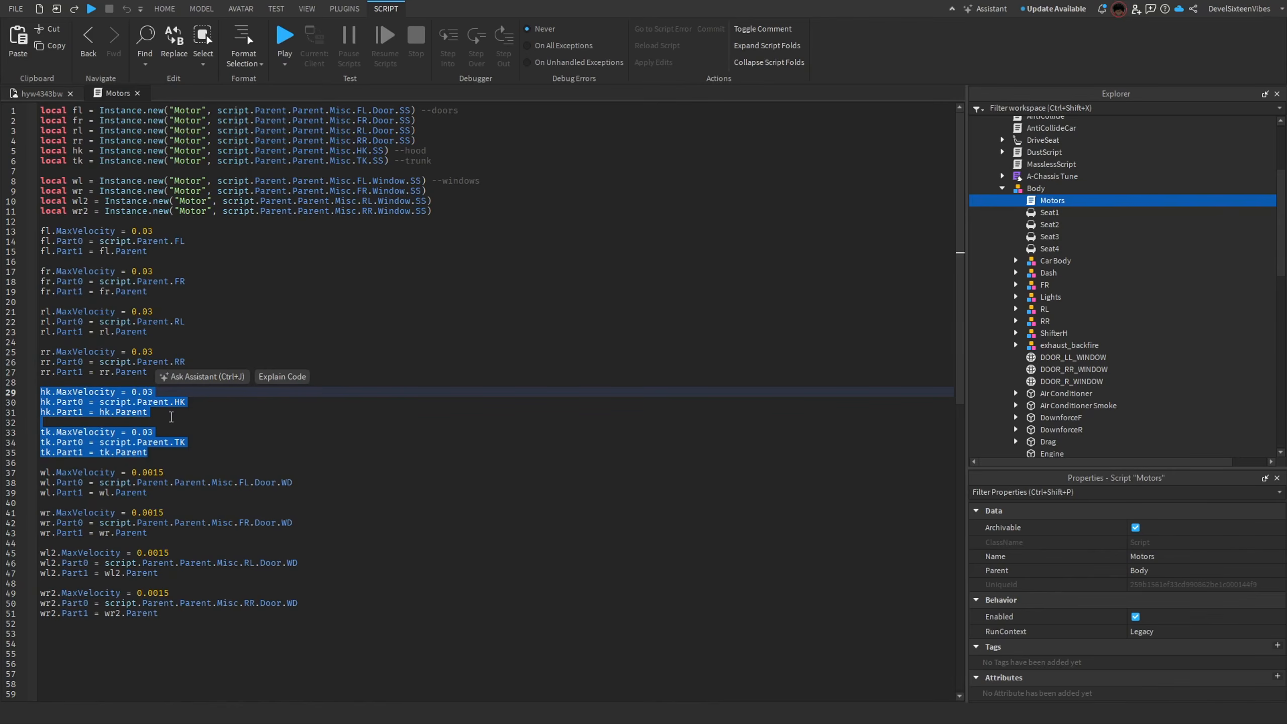
key("BackSpace")
key("BackSpace")
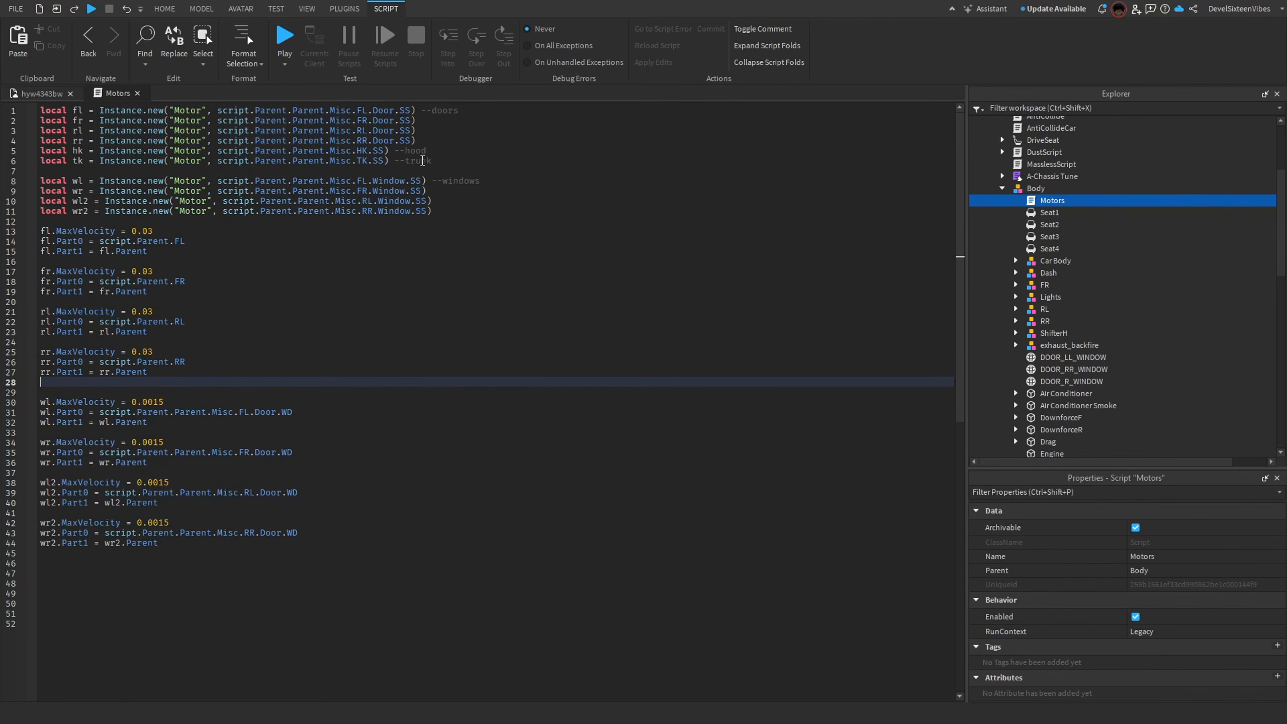
left_click_drag(456, 159, 416, 140)
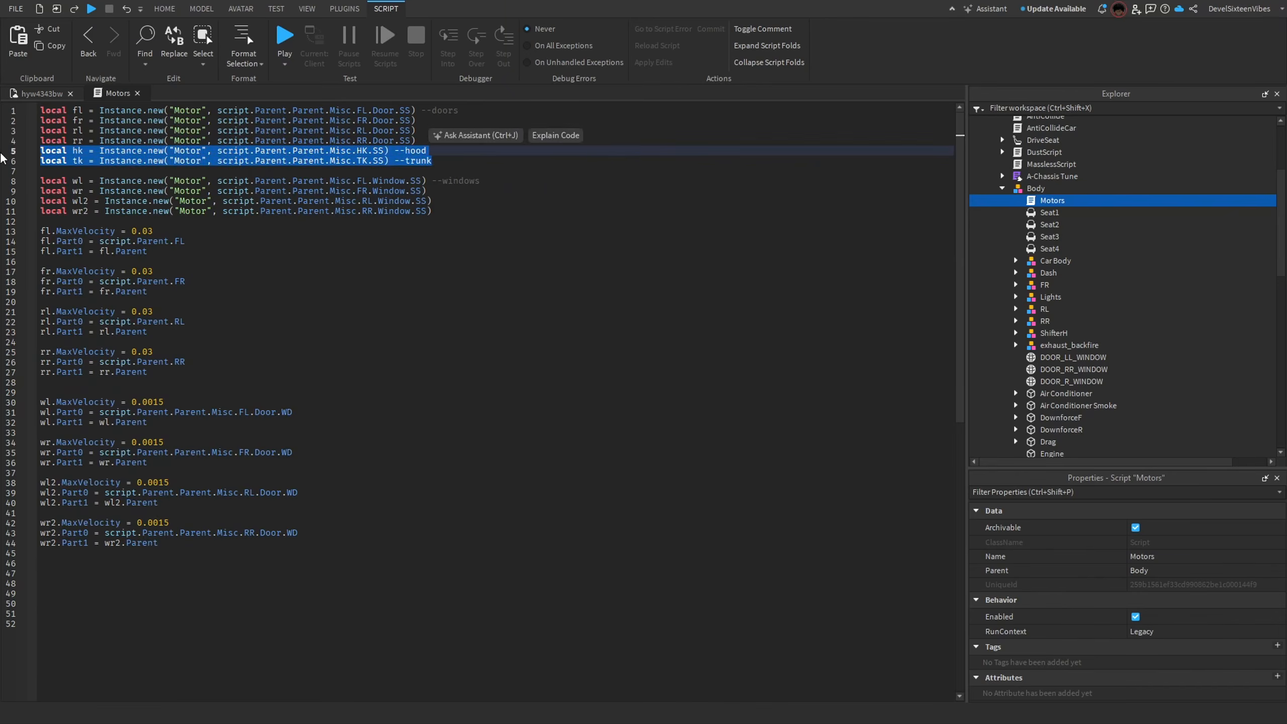
key("BackSpace")
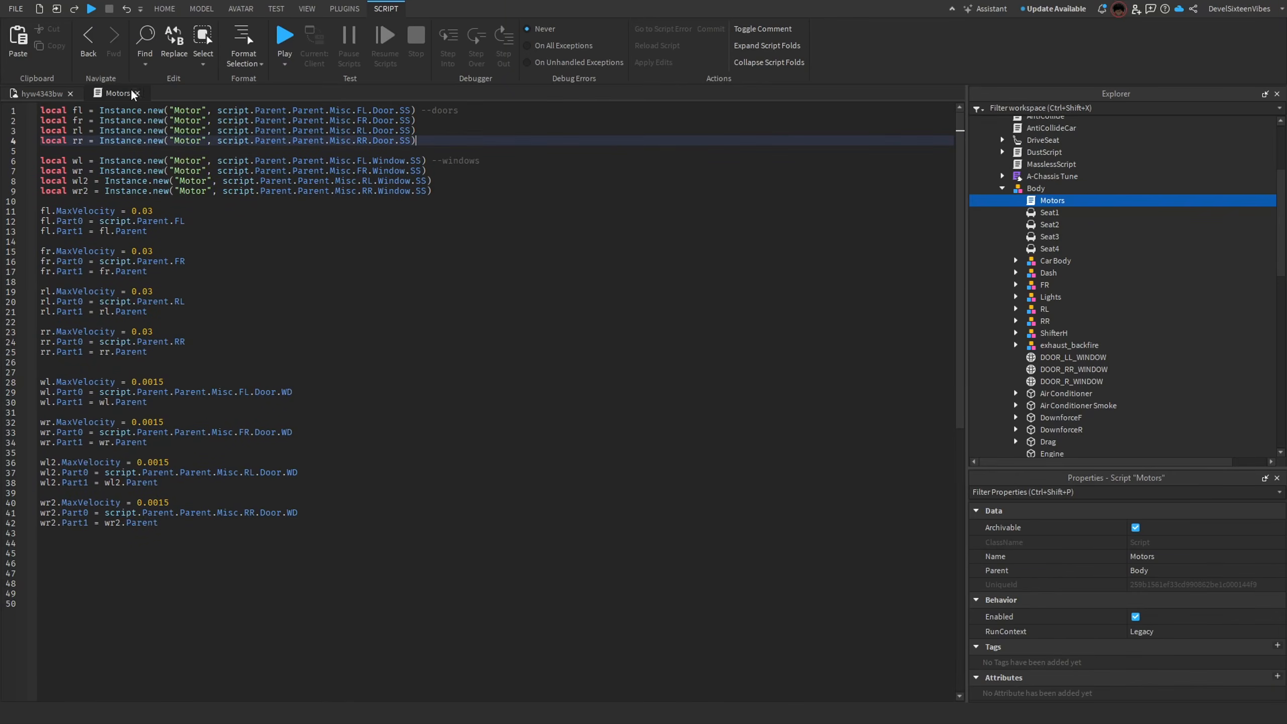
left_click(137, 93)
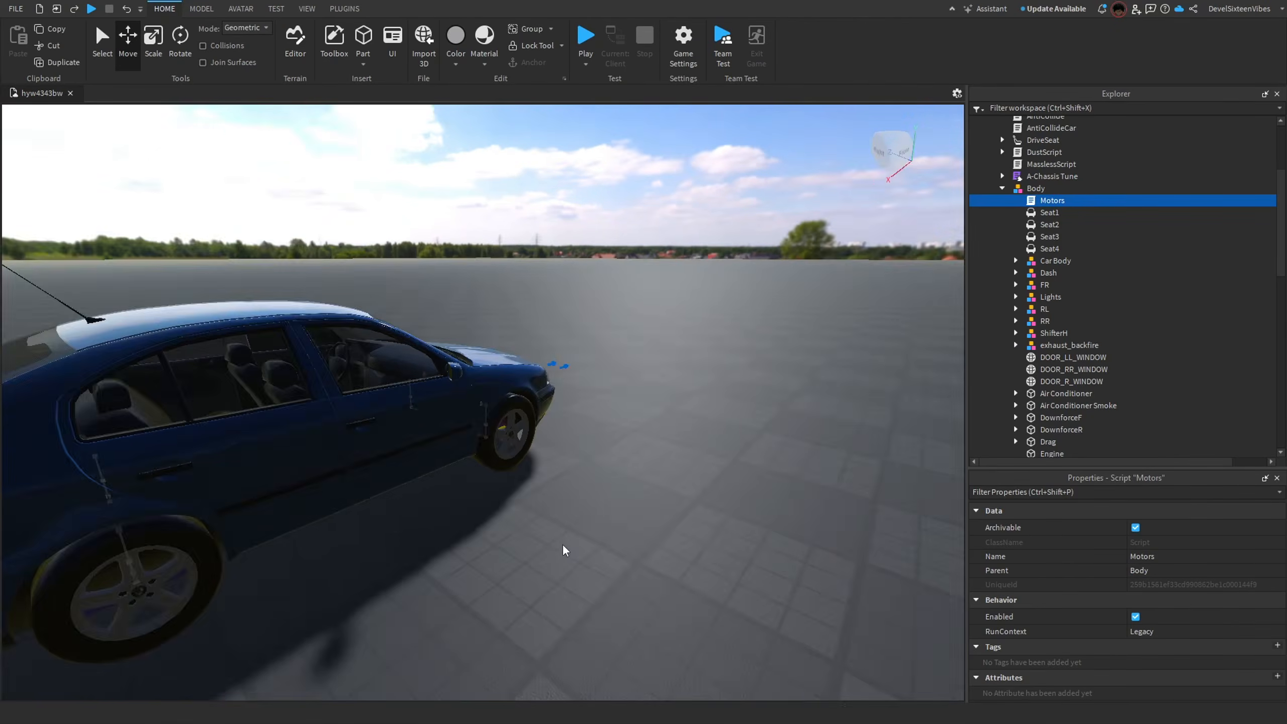
left_click(564, 546)
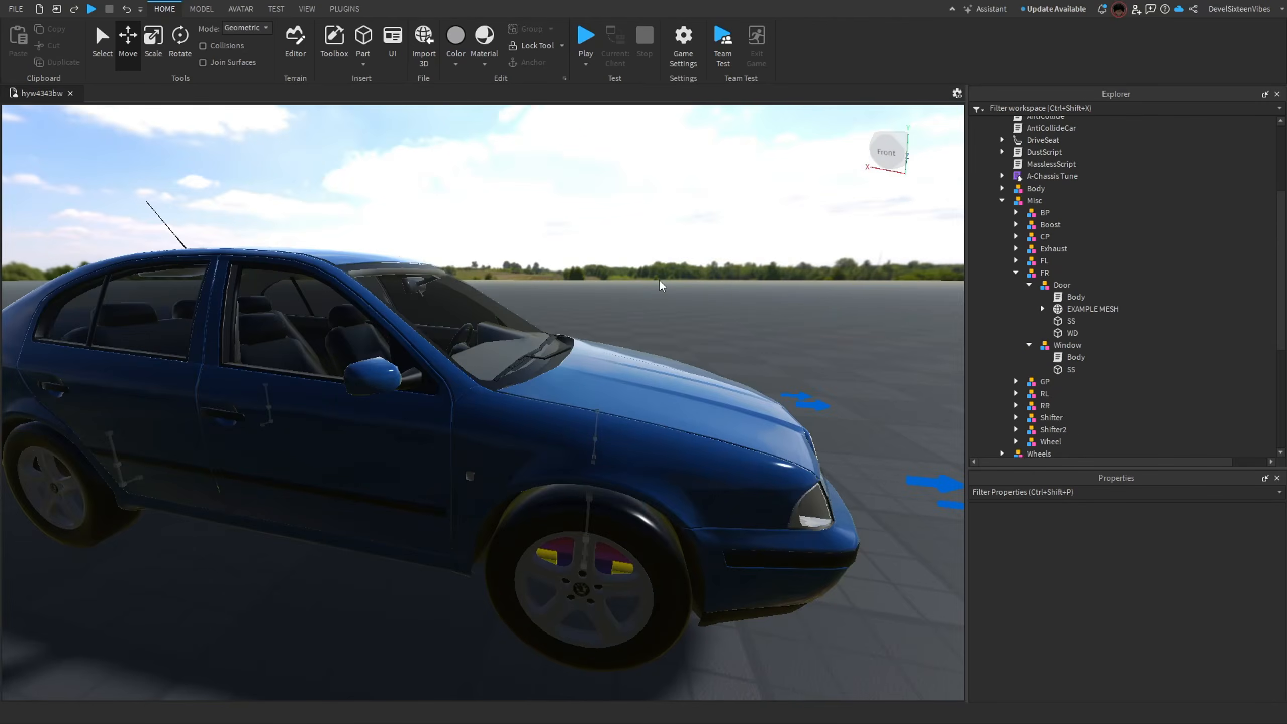
right_click_drag(660, 286, 642, 283)
key("a")
key("w")
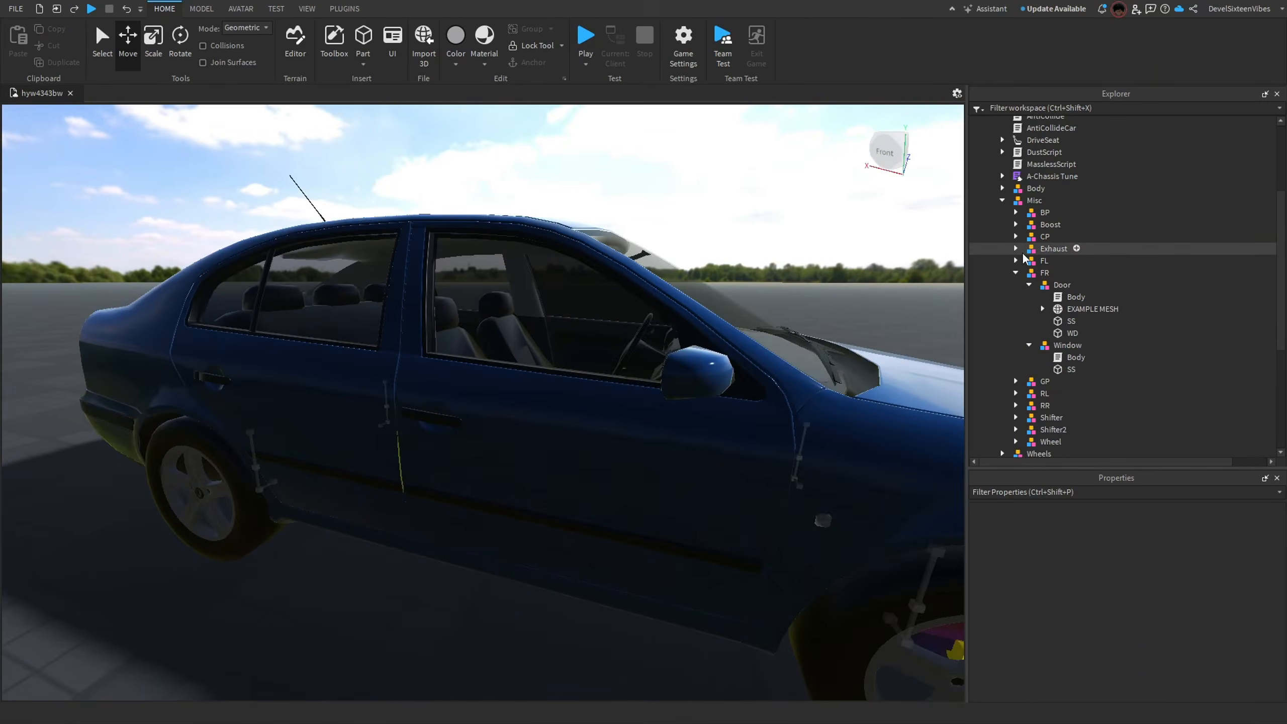
key("s")
key("w")
key("s")
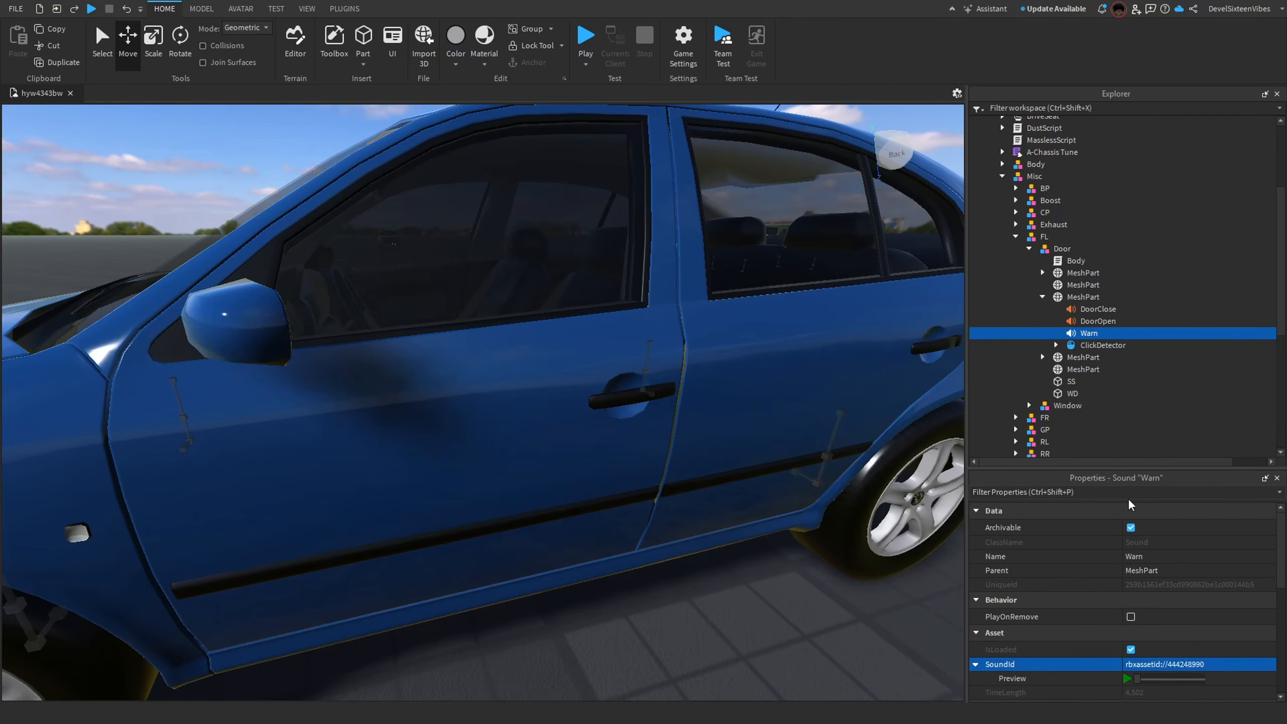
Collapse the front-left door handle mesh's contents and start a play test.
left_click(1041, 297)
right_click_drag(608, 165, 644, 158)
scroll(644, 158, "down", 5)
left_click(644, 159)
left_click(588, 35)
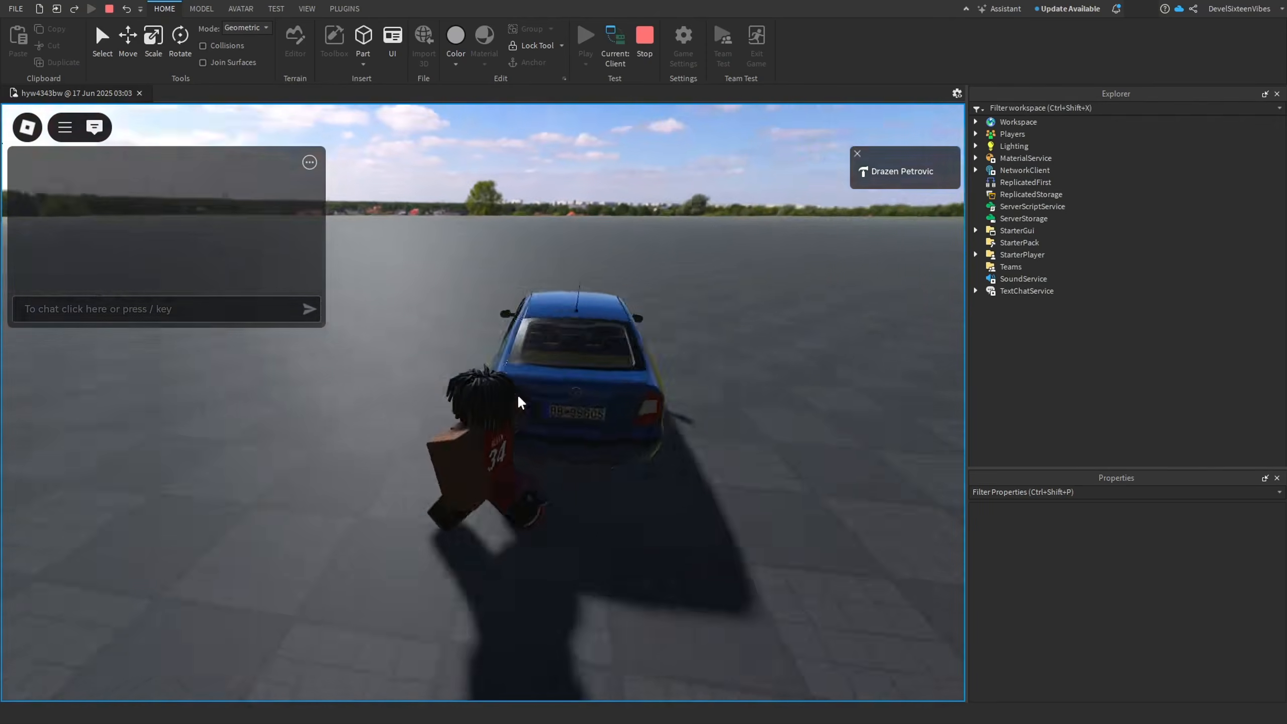
Walk the character to the Skoda's left side and open the front-left and rear-left doors.
key("w")
right_click_drag(518, 397, 561, 380)
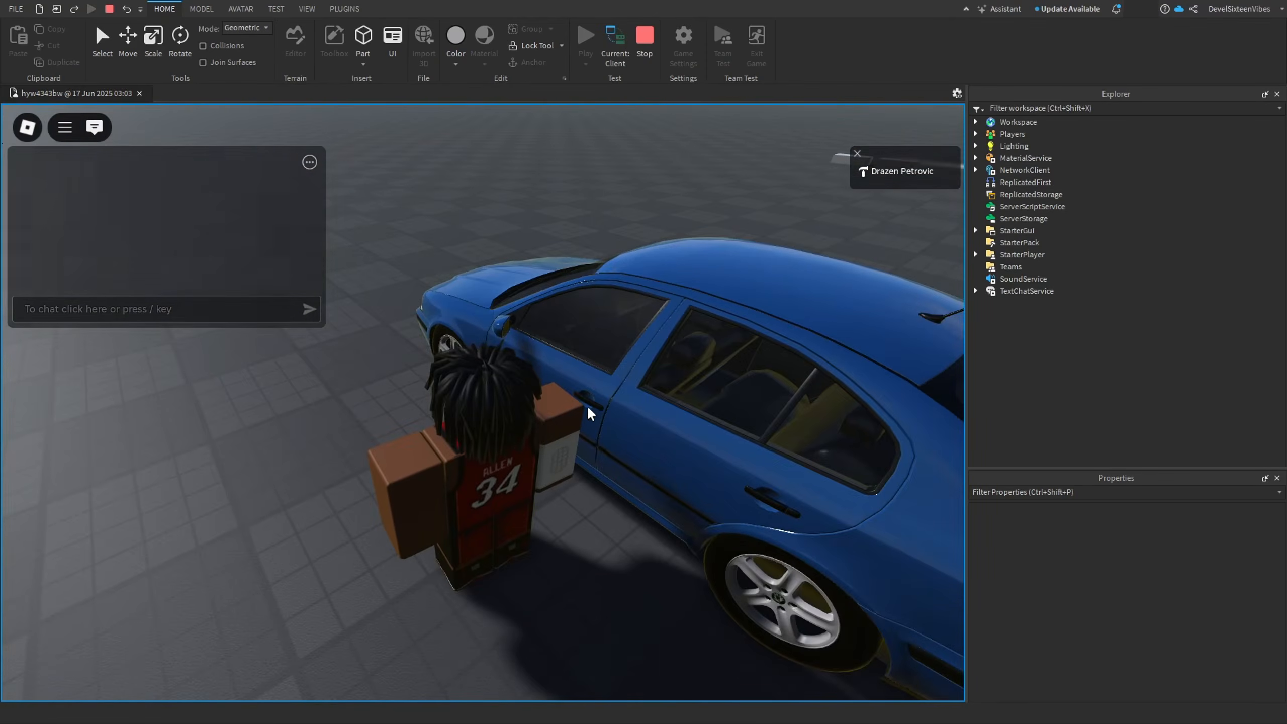
key("s")
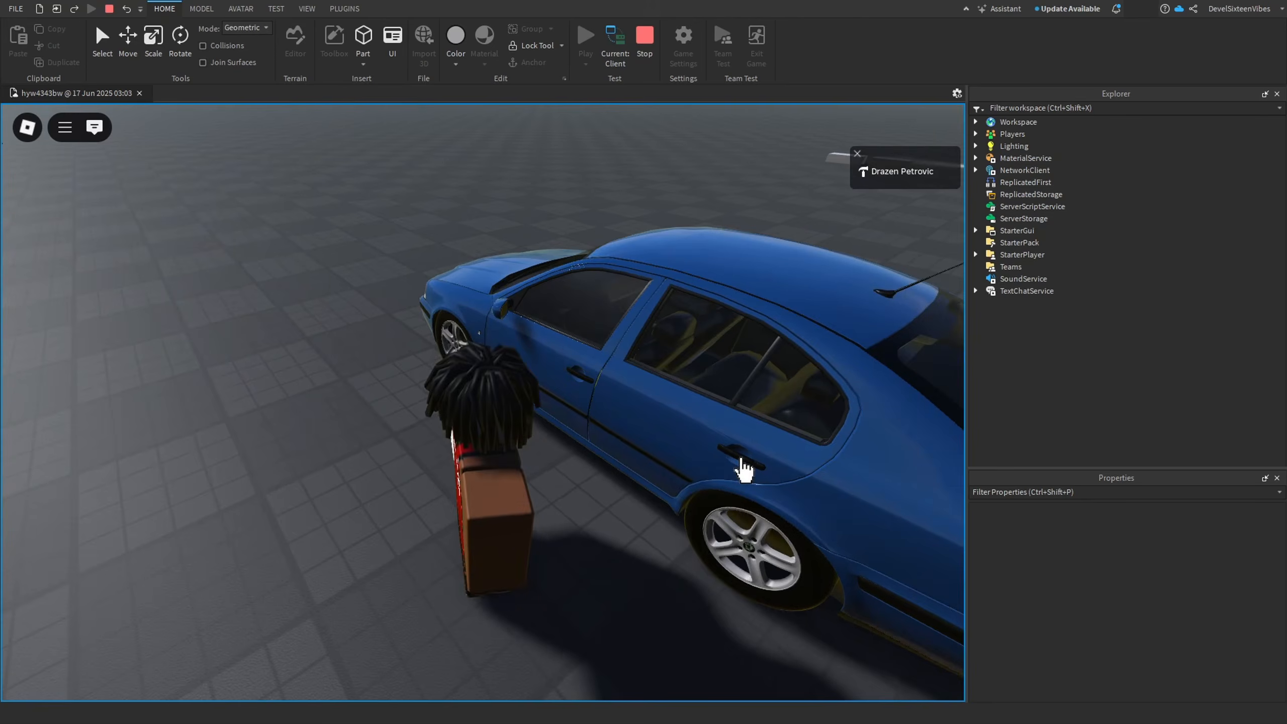
left_click(742, 461)
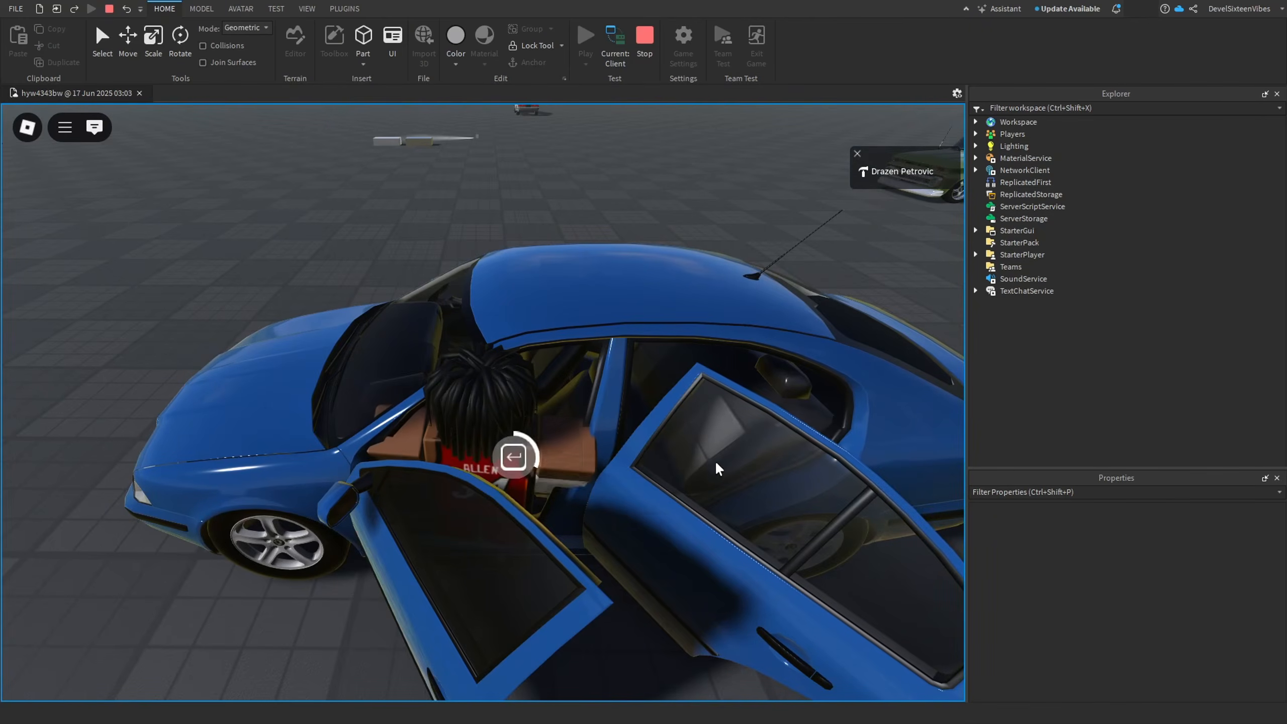
Get into the driver's seat and look over the open left doors from outside the car.
key("Return")
right_click_drag(414, 496, 414, 497)
scroll(413, 497, "up", 3)
scroll(413, 497, "down", 5)
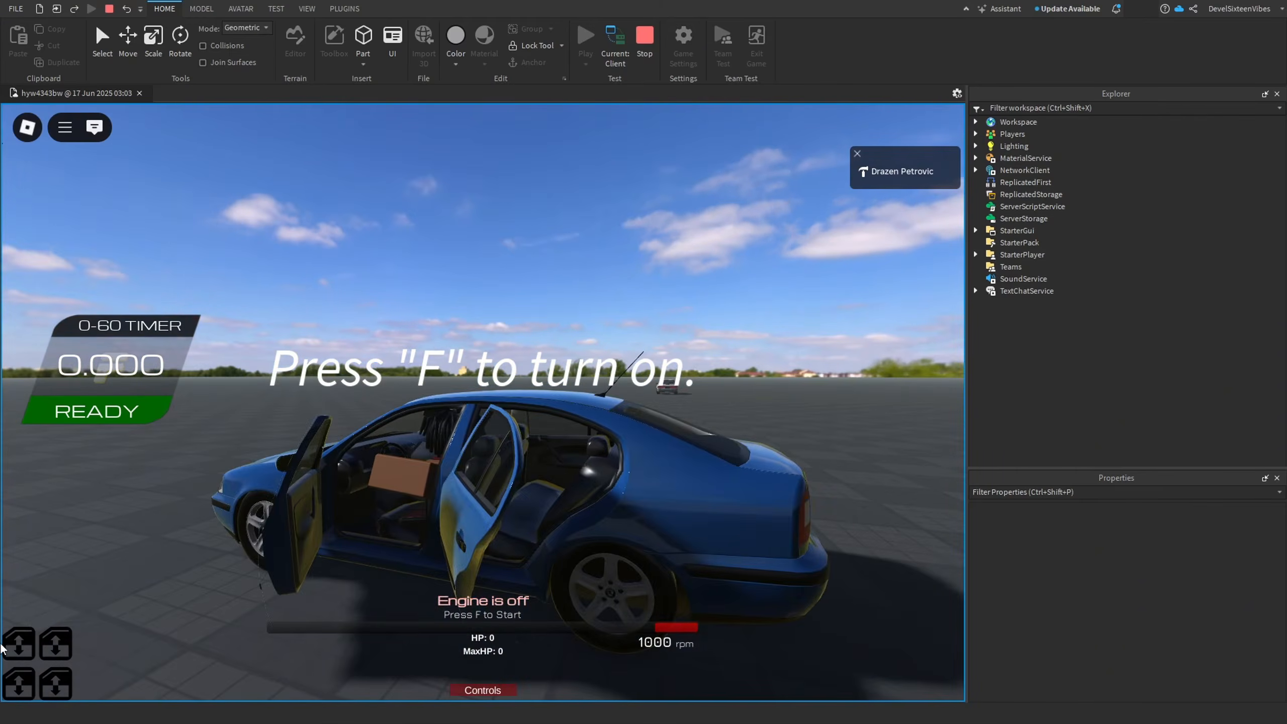
right_click_drag(85, 601, 85, 600)
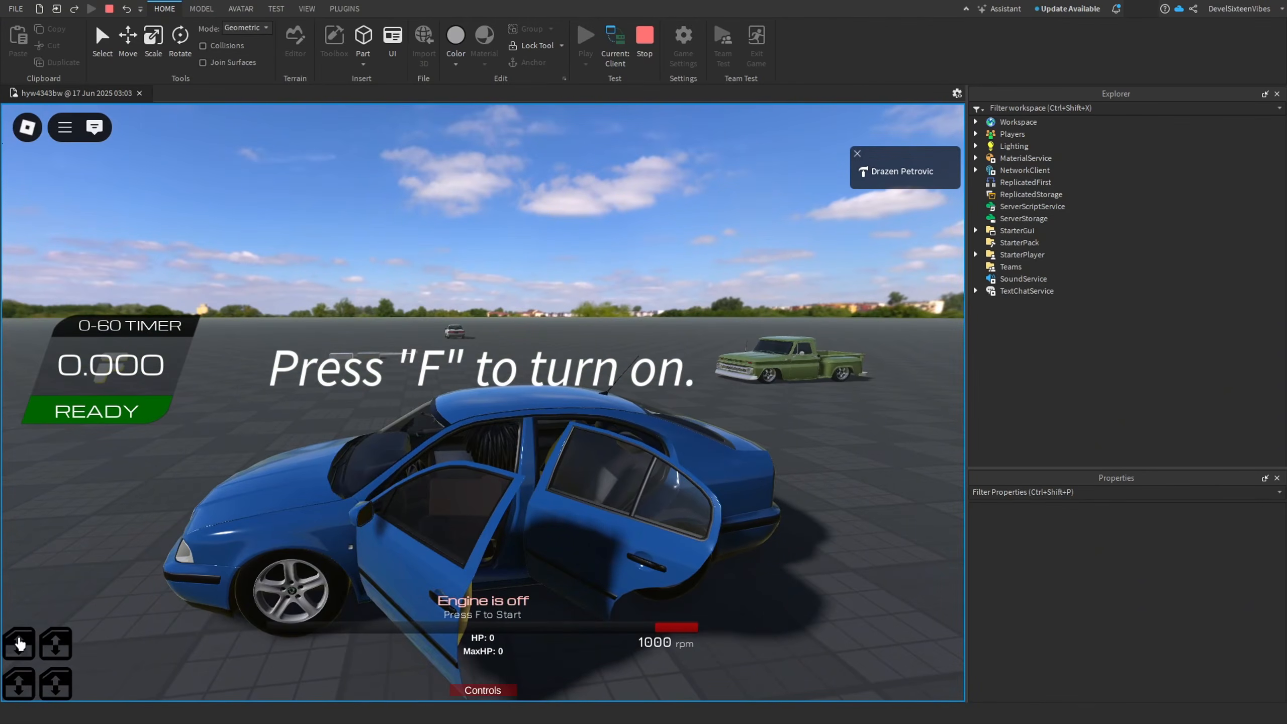
right_click_drag(155, 555, 155, 555)
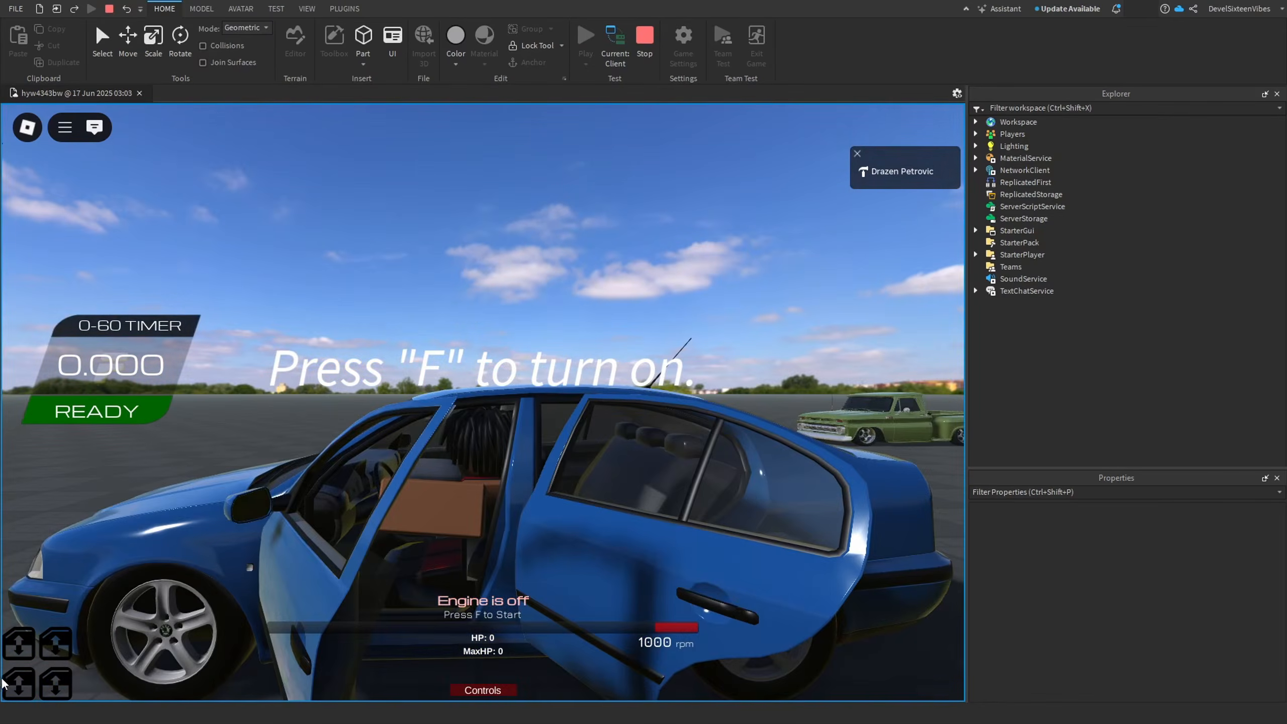
Test the rear-left window control and operate the rear-left door by its handle.
left_click(16, 682)
right_click_drag(783, 502, 784, 502)
left_click(622, 520)
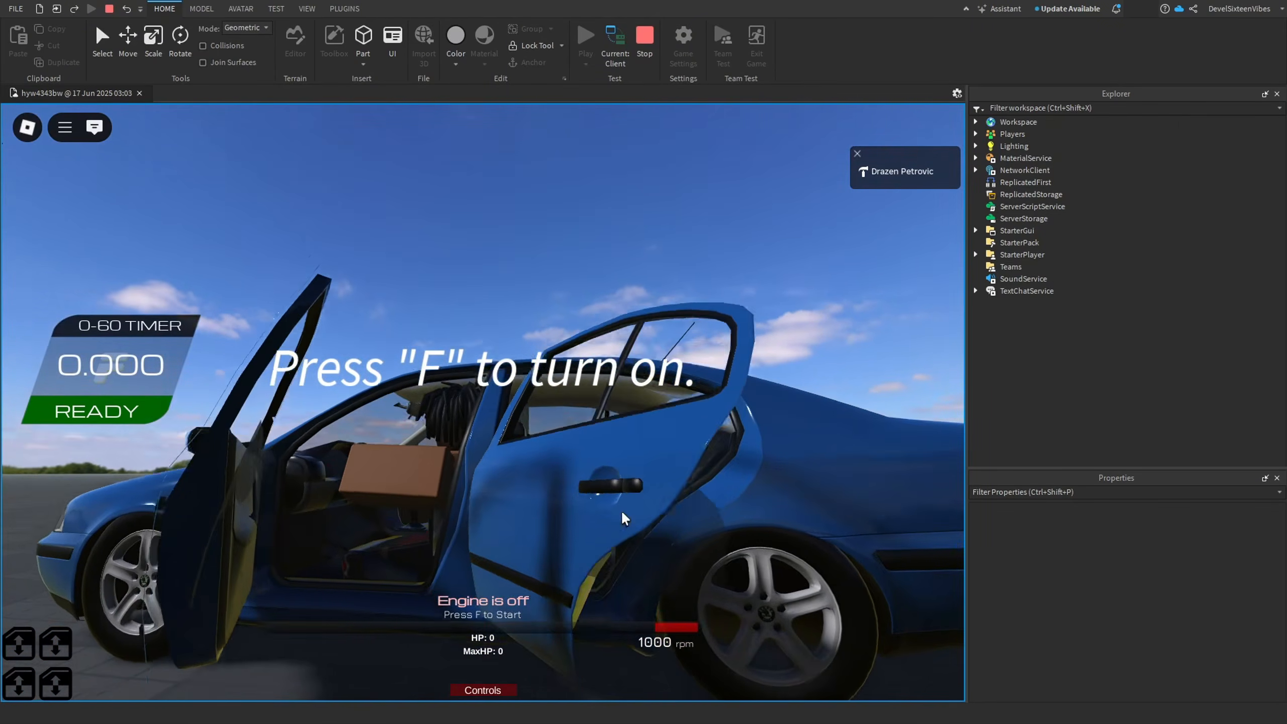
left_click(604, 479)
right_click_drag(603, 474, 603, 474)
right_click_drag(707, 556, 707, 555)
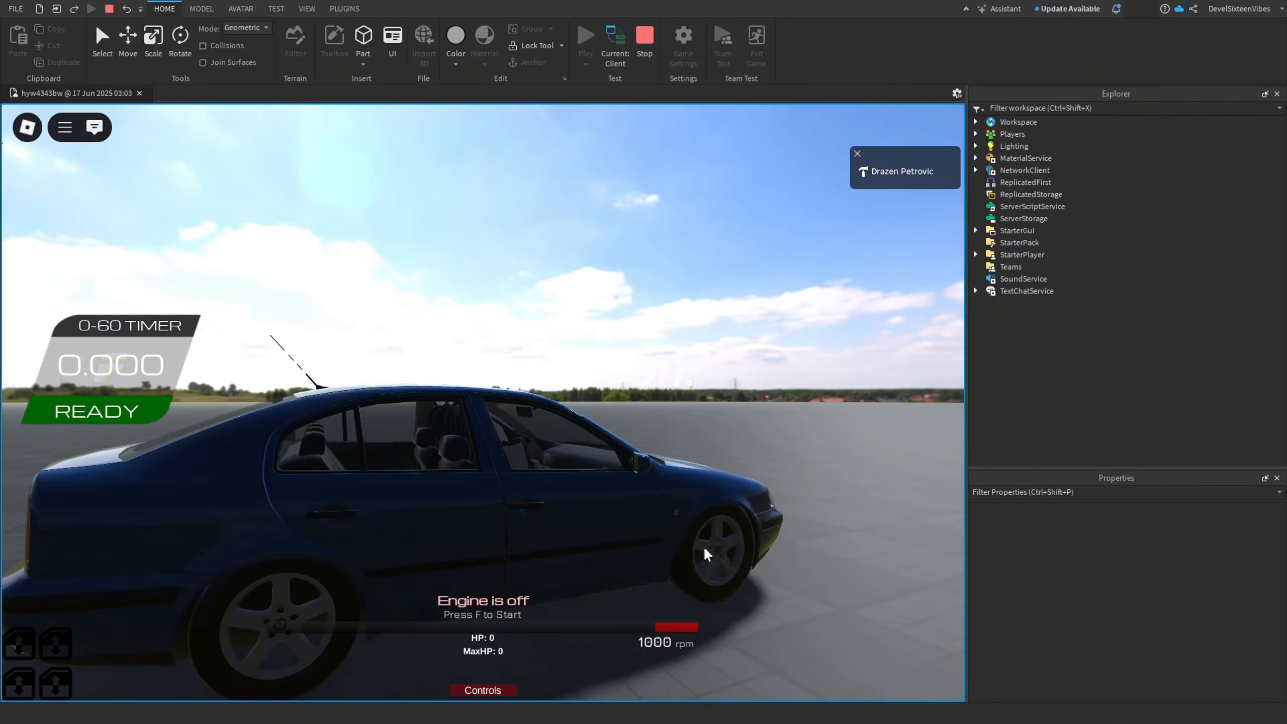
Test the rear-right window control and open the rear-right door by its handle.
left_click(57, 685)
right_click_drag(219, 543, 220, 542)
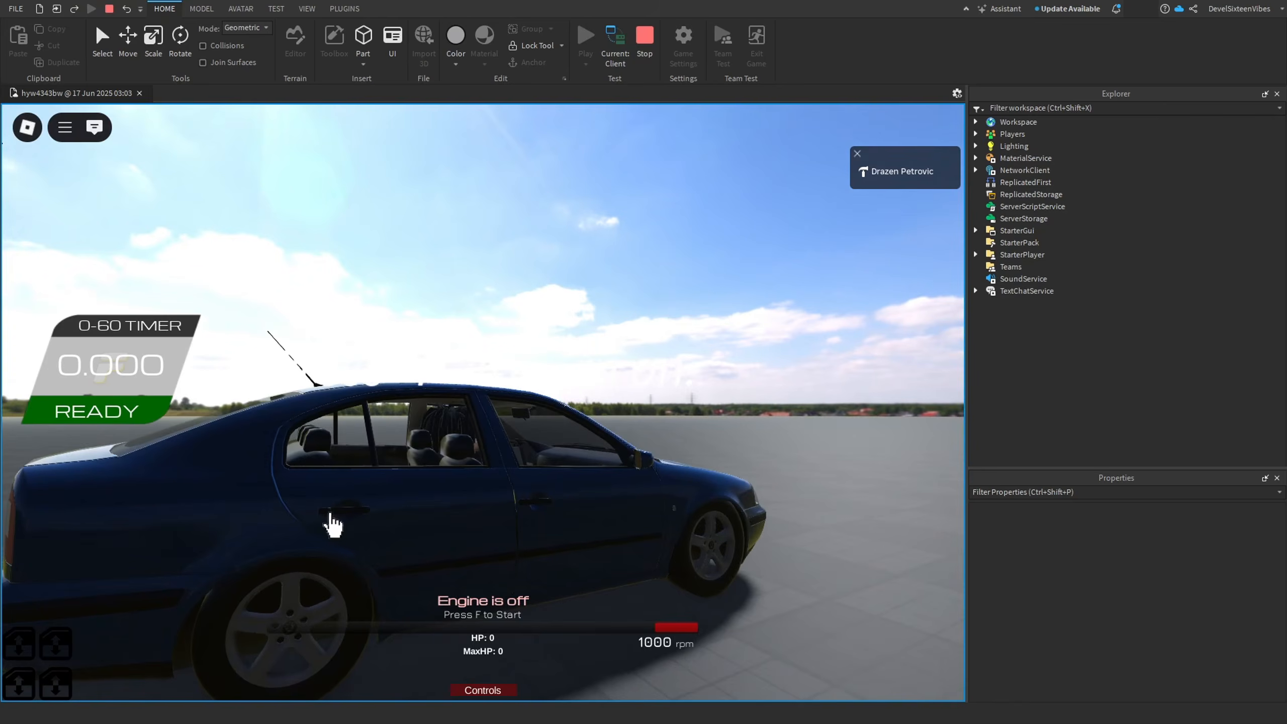
left_click(342, 513)
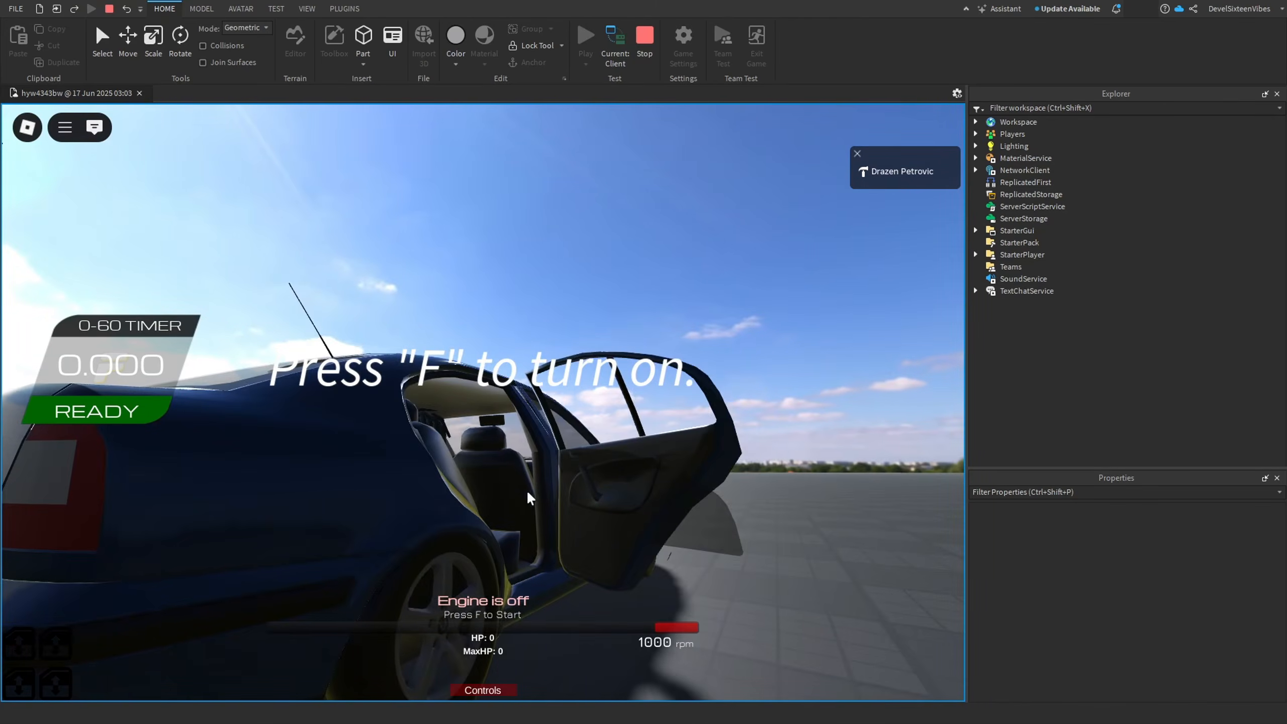
Operate the rear-right door by its handle and check the front-left door from inside and outside the car.
right_click_drag(588, 479, 588, 479)
left_click(374, 558)
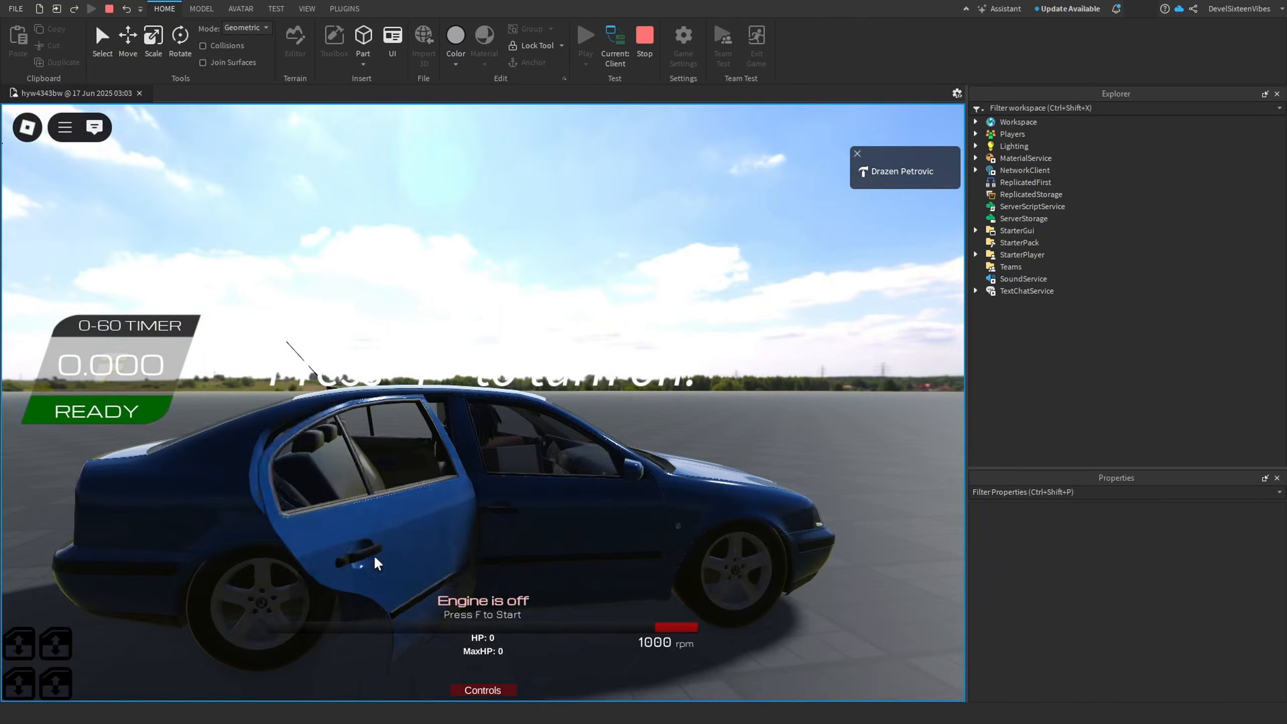
left_click(578, 498)
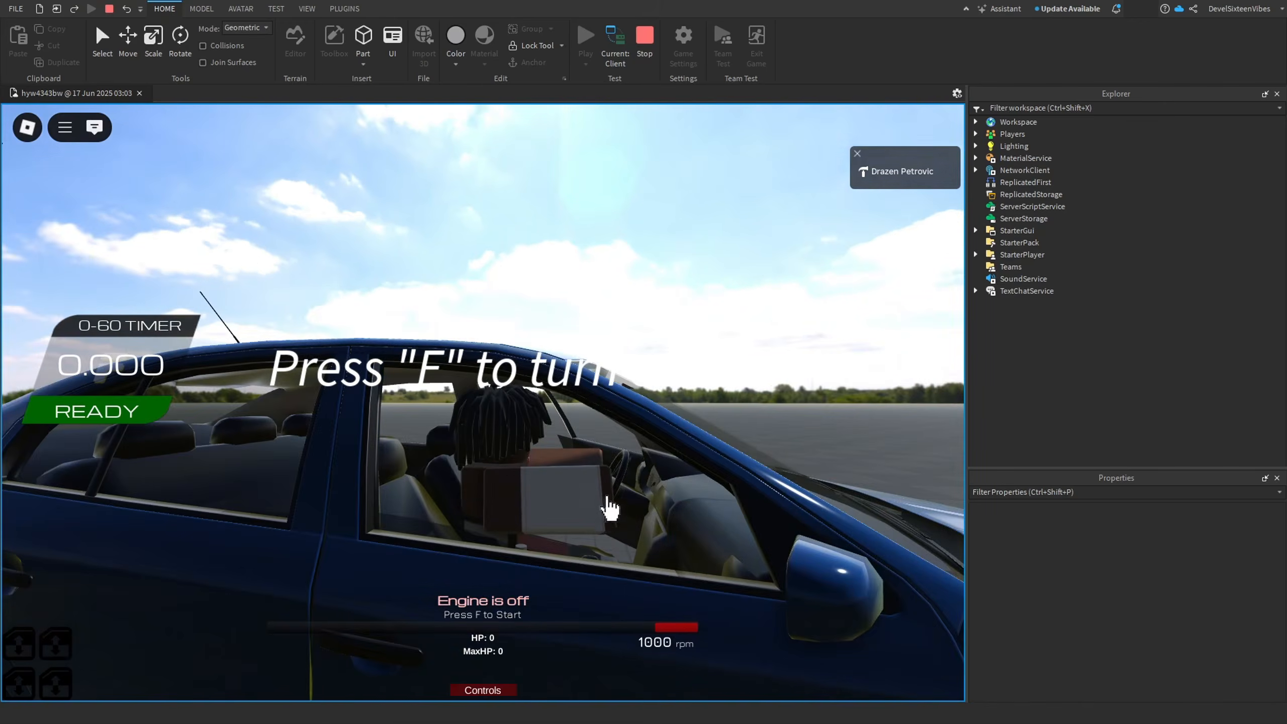
scroll(603, 470, "up", 5)
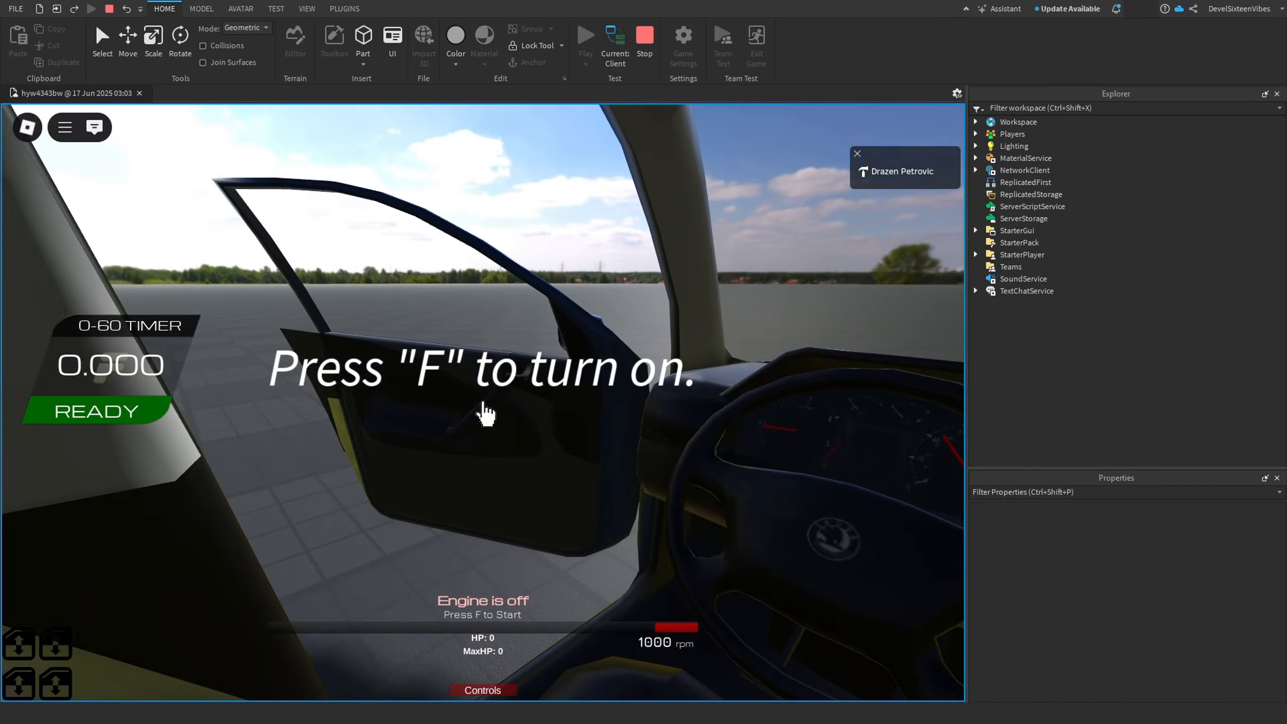
scroll(483, 408, "down", 3)
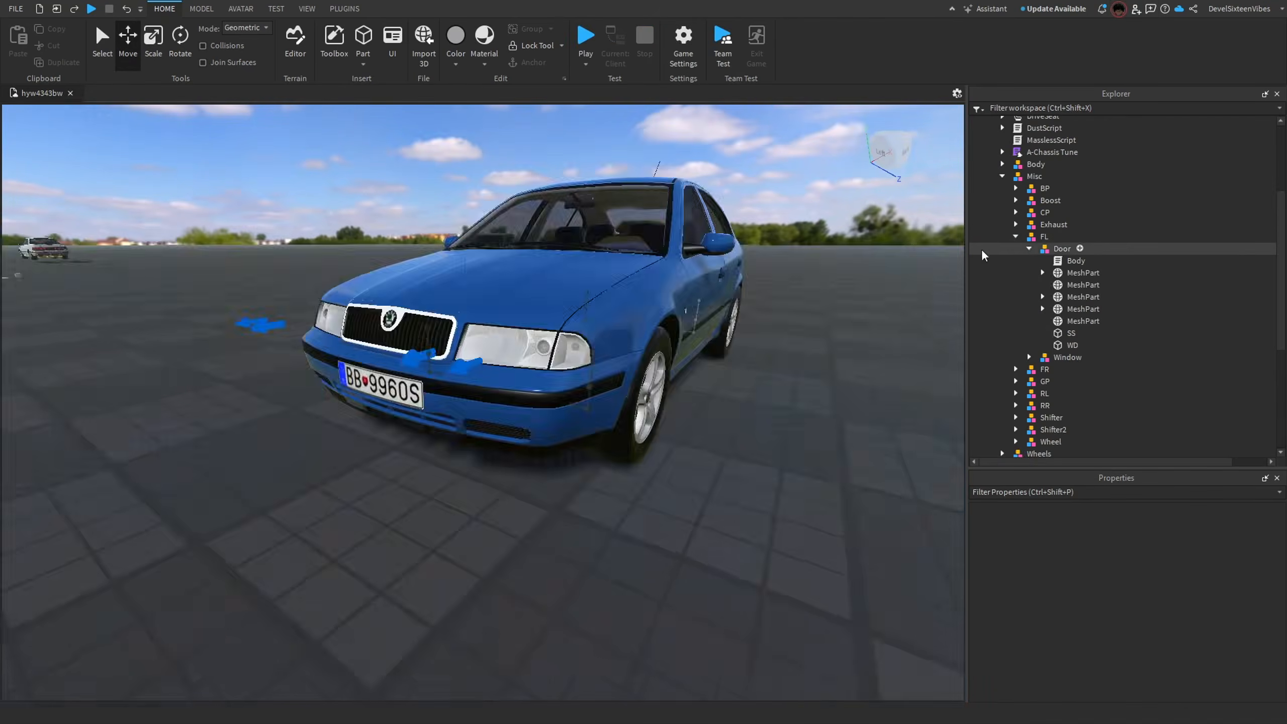
Collapse the FL and Misc groups in the Skoda Octavia's object tree.
left_click(1016, 236)
left_click(1003, 176)
right_click_drag(545, 366, 718, 495)
key("w")
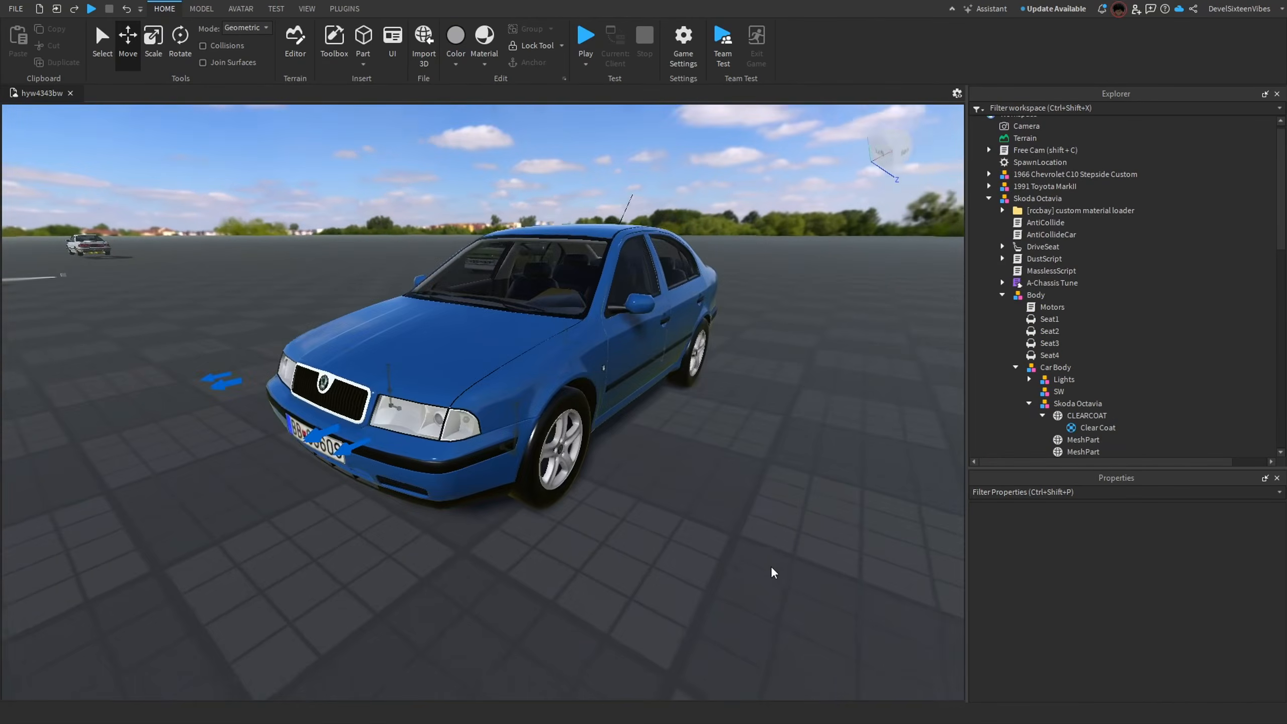
Examine the finished Skoda Octavia's exterior from different sides and distances.
right_click_drag(771, 568, 680, 580)
key("d")
key("w")
key("a")
key("d")
key("a")
key("w")
key("s")
key("w")
key("s")
key("d")
key("d")
key("w")
key("a")
key("s")
key("a")
right_click_drag(713, 521, 714, 513)
key("d")
key("w")
key("s")
key("w")
key("w")
key("s")
key("a")
key("w")
key("s")
key("s")
key("w")
right_click_drag(591, 510, 591, 509)
key("a")
key("a")
right_click_drag(426, 524, 427, 524)
key("a")
right_click_drag(170, 561, 239, 513)
key("w")
key("a")
key("s")
key("a")
key("w")
key("s")
key("w")
key("s")
key("s")
key("w")
right_click_drag(555, 502, 506, 507)
key("s")
key("w")
key("s")
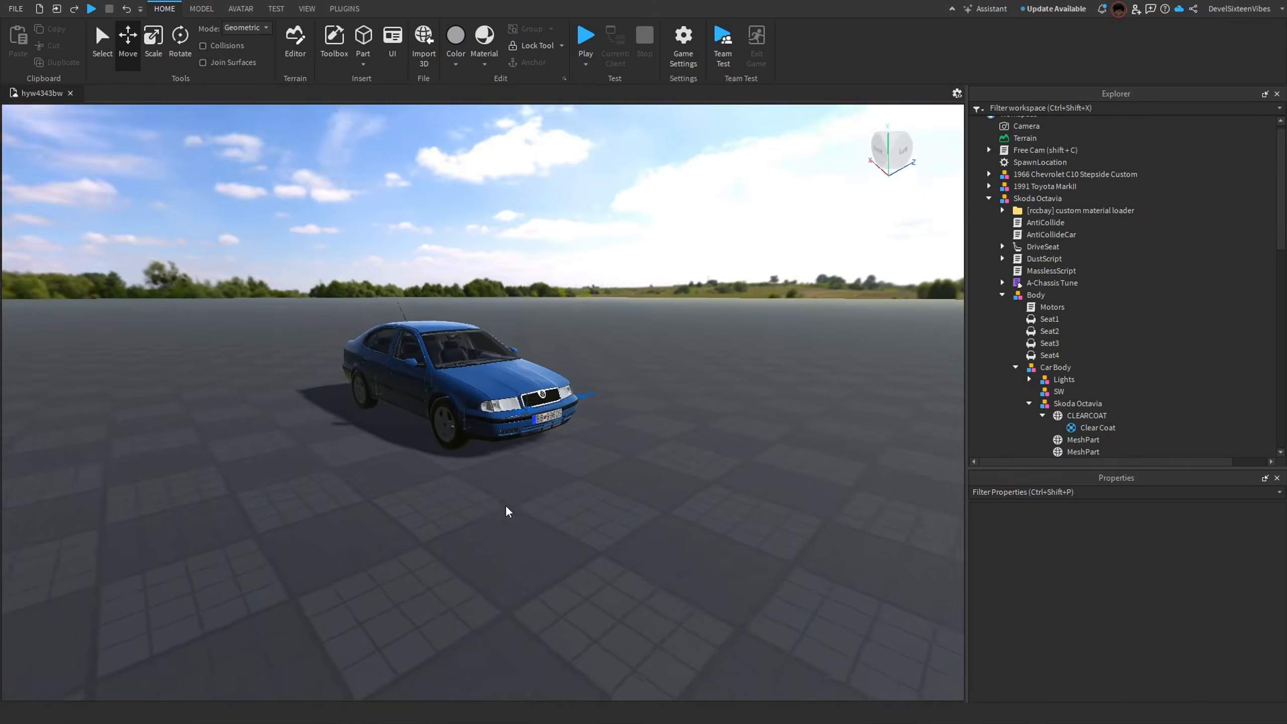
key("w")
left_click(502, 453)
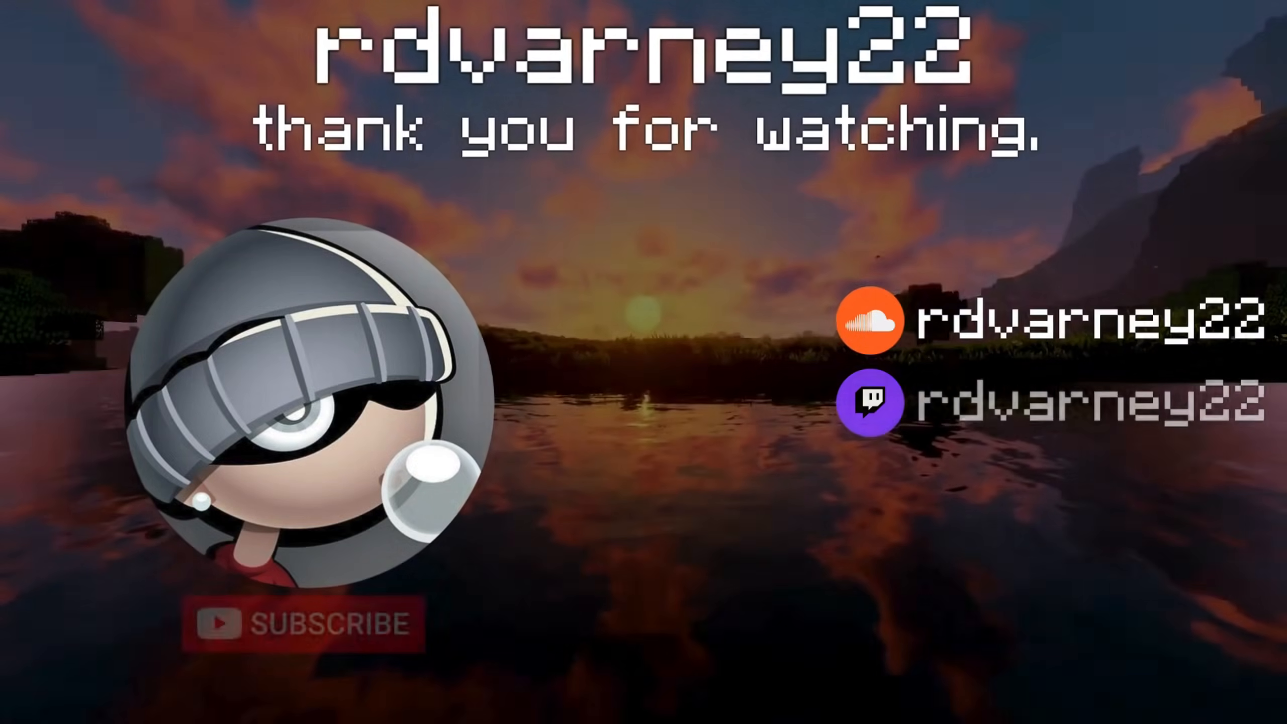